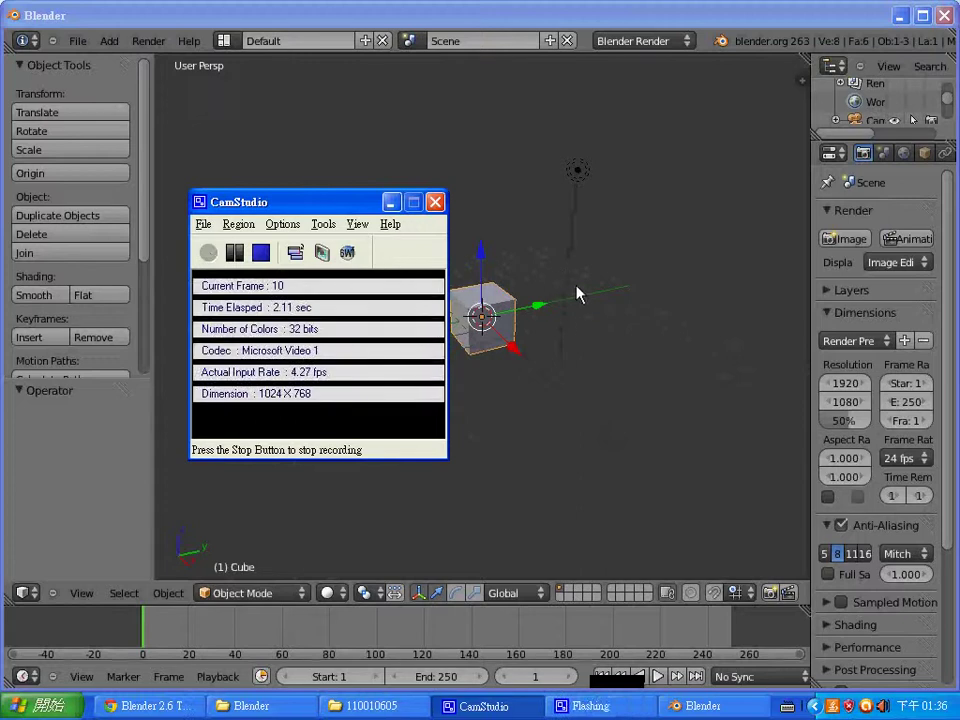
Step: Delete the default cube and lamp together, leaving only the camera in the scene
left_click(392, 202)
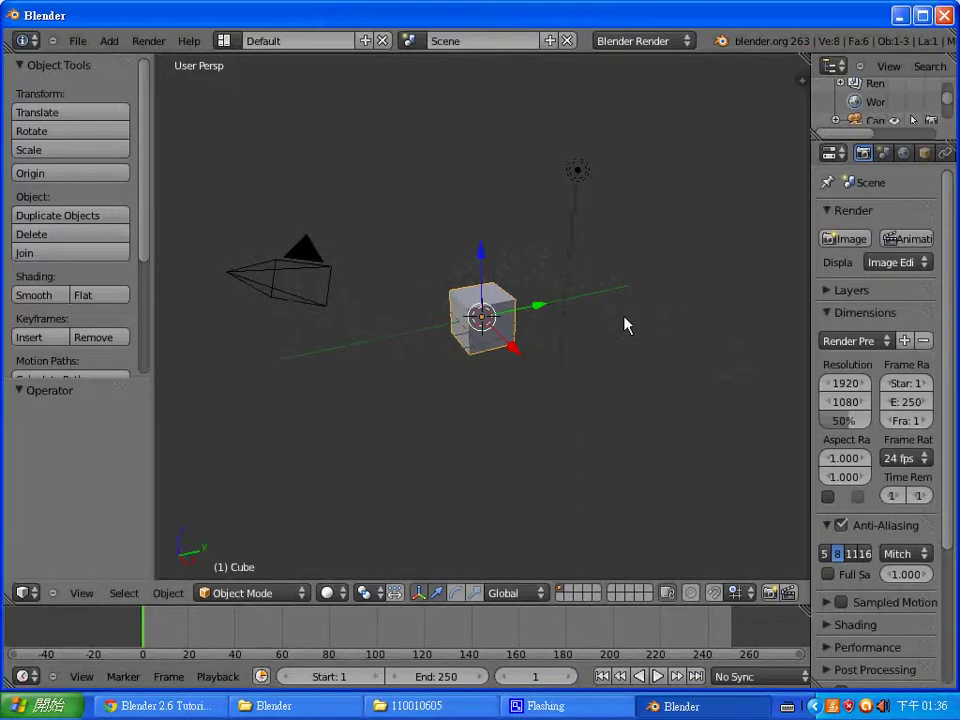
mouse_move(623, 339)
middle_mouse_down()
mouse_move(602, 347)
mouse_move(617, 307)
mouse_move(602, 268)
middle_mouse_up()
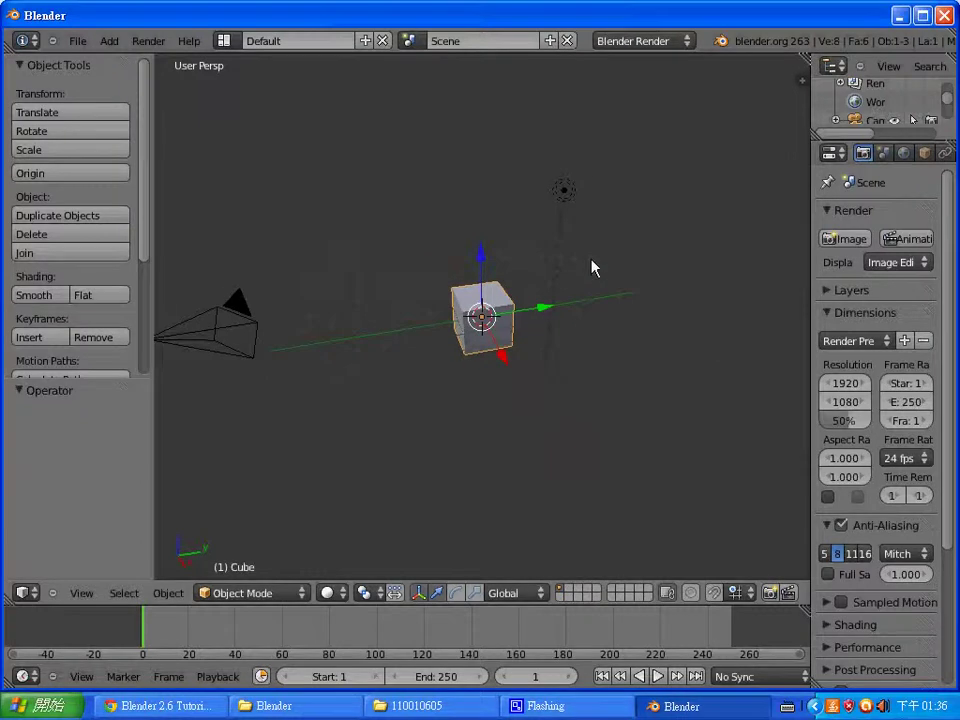
right_click(564, 210)
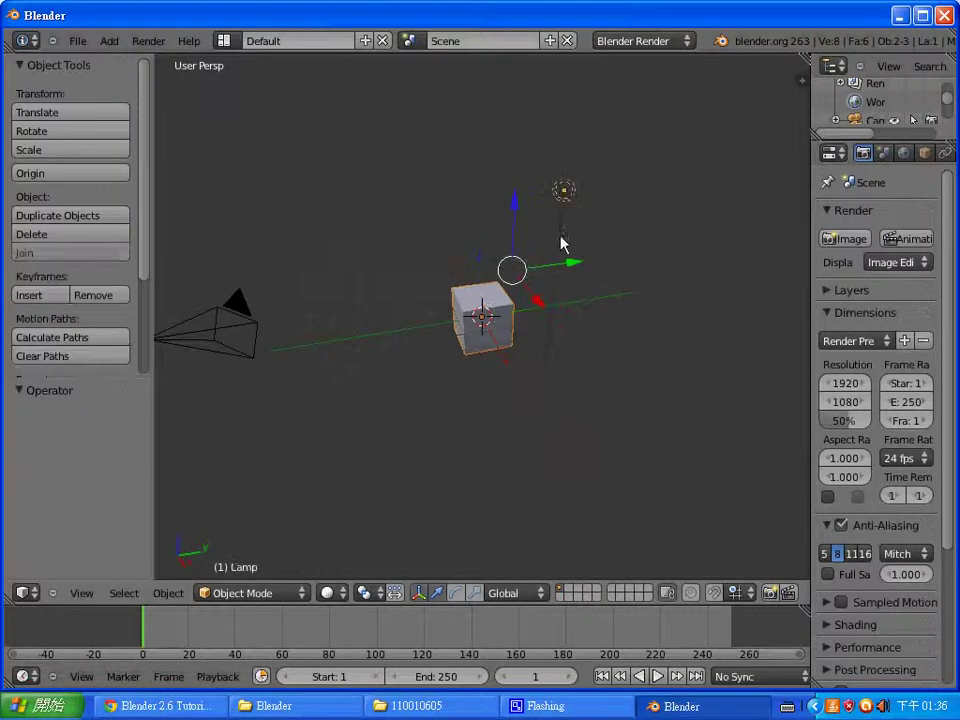
key("x")
left_click(561, 239)
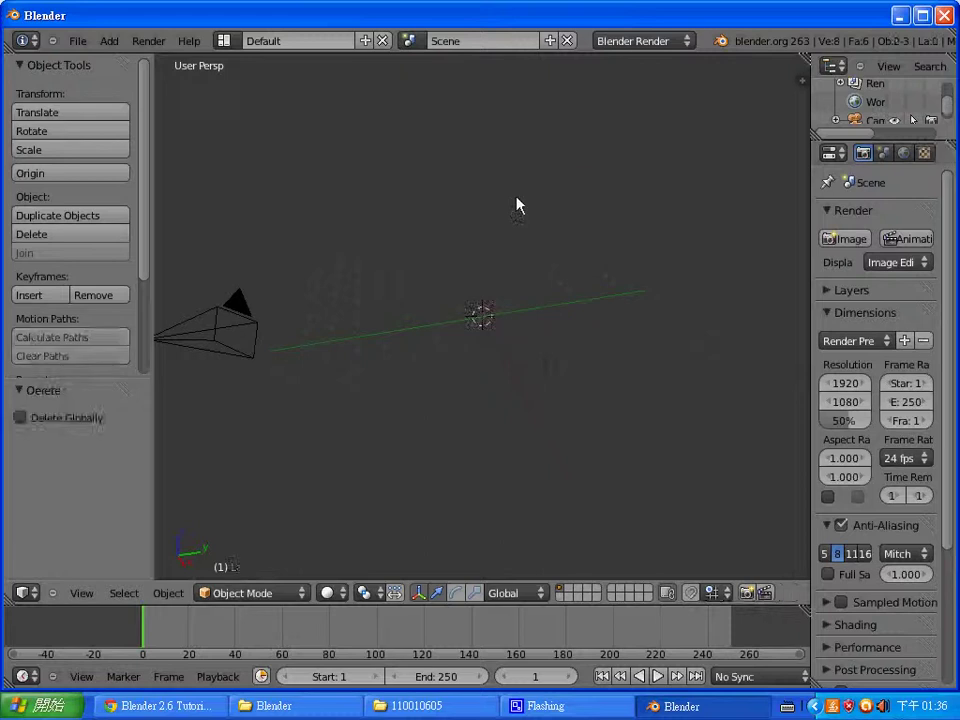
Step: Enable Background Images in the N sidebar, add a new image slot, and browse for its file
key("n")
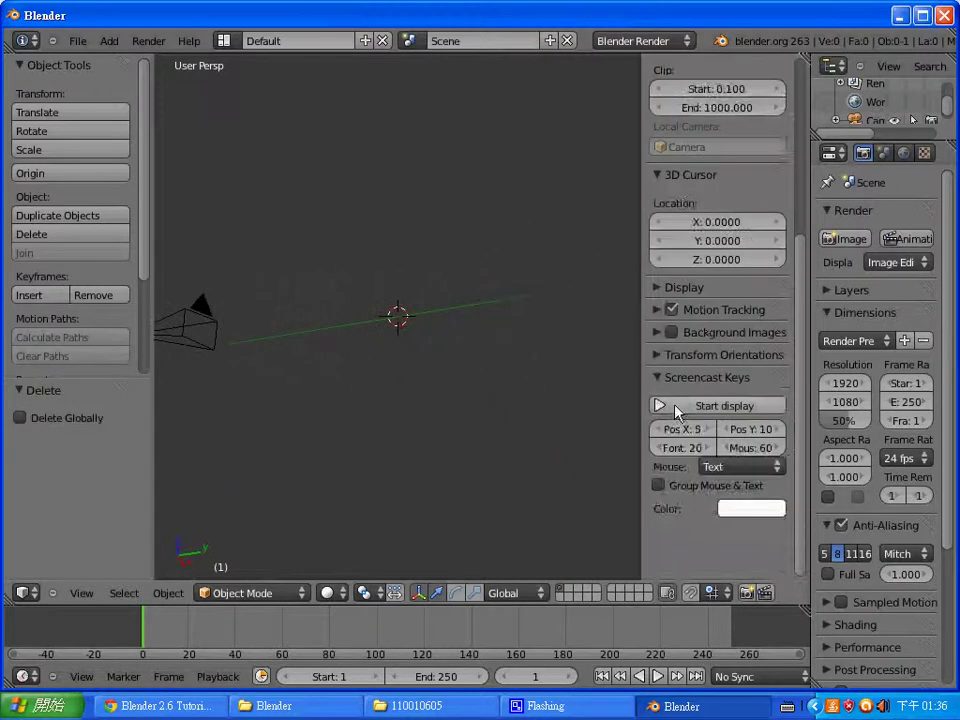
scroll(703, 428, "up", 2)
scroll(733, 370, "up", 2)
scroll(729, 403, "up", 2)
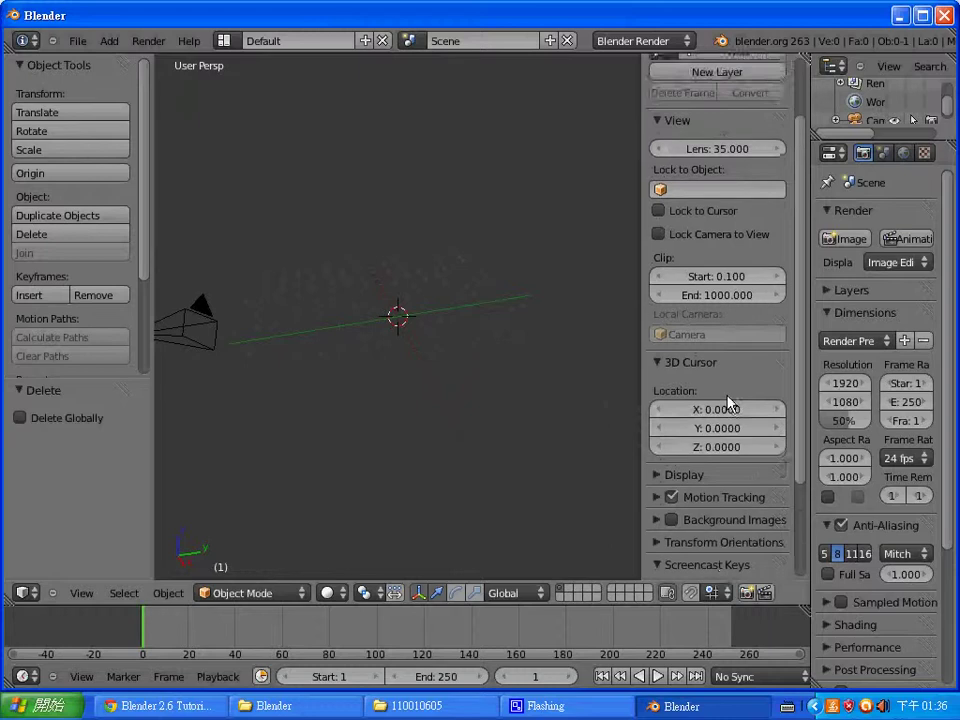
scroll(727, 418, "down", 6)
scroll(700, 534, "down", 1)
scroll(702, 520, "up", 2)
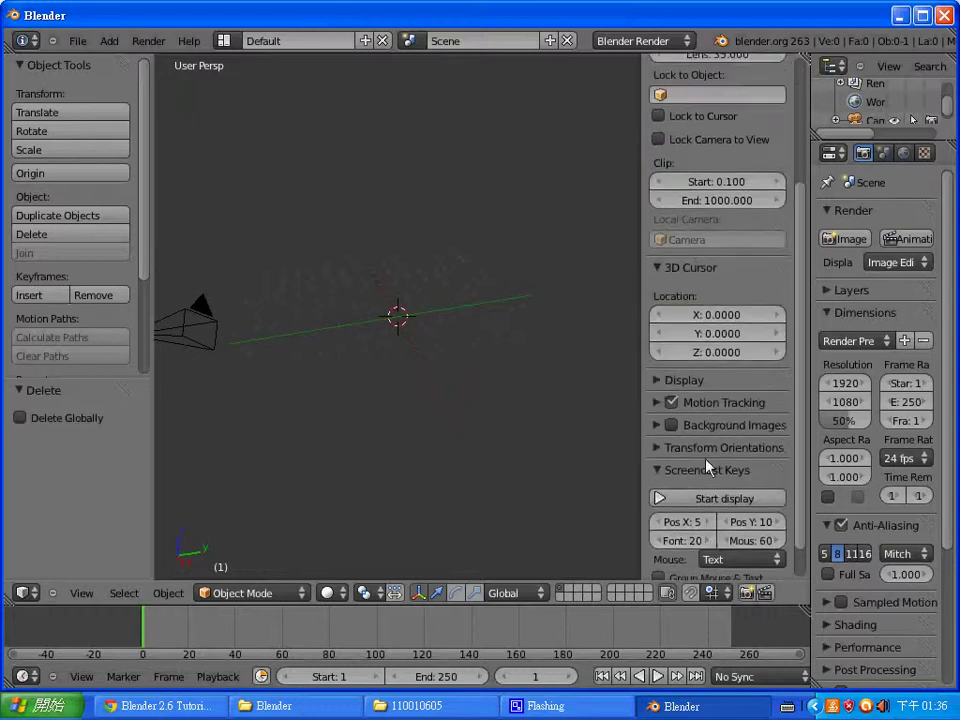
left_click(705, 437)
left_click(671, 425)
left_click(688, 453)
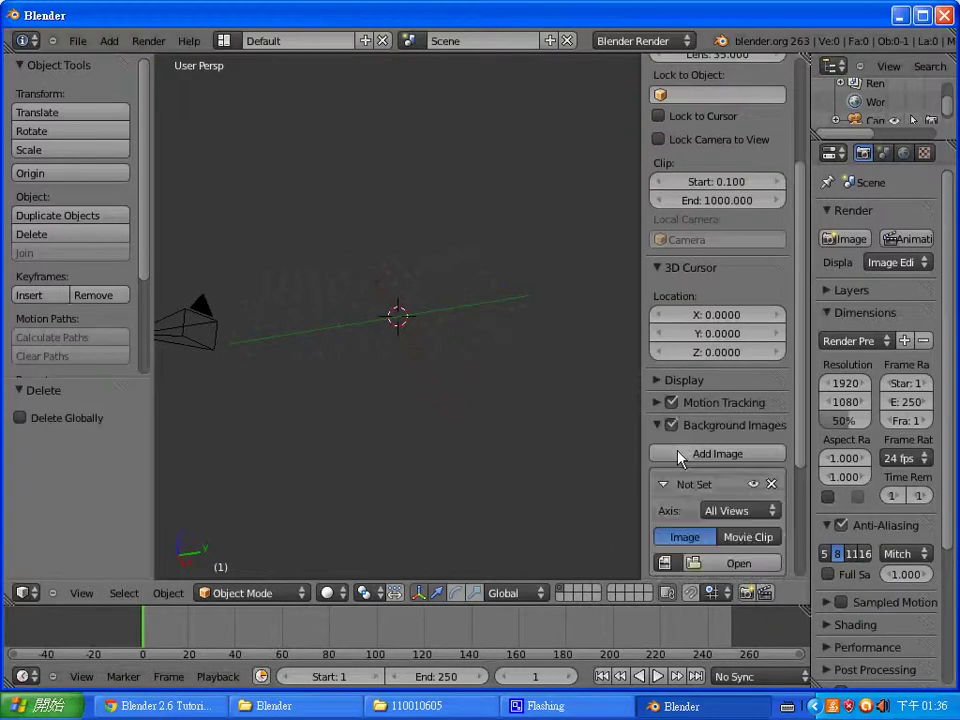
scroll(700, 460, "down", 3)
left_click(736, 452)
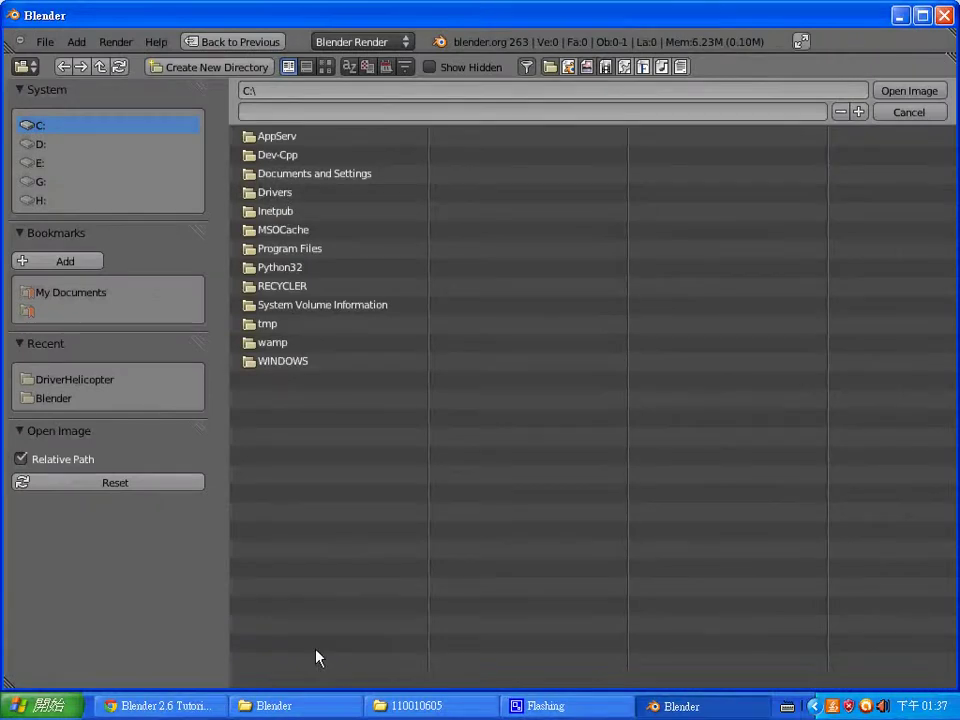
Step: Navigate to G:\ccc102\Blender\MidReport2\110010605 and load logo.jpg as the background image
left_click(432, 706)
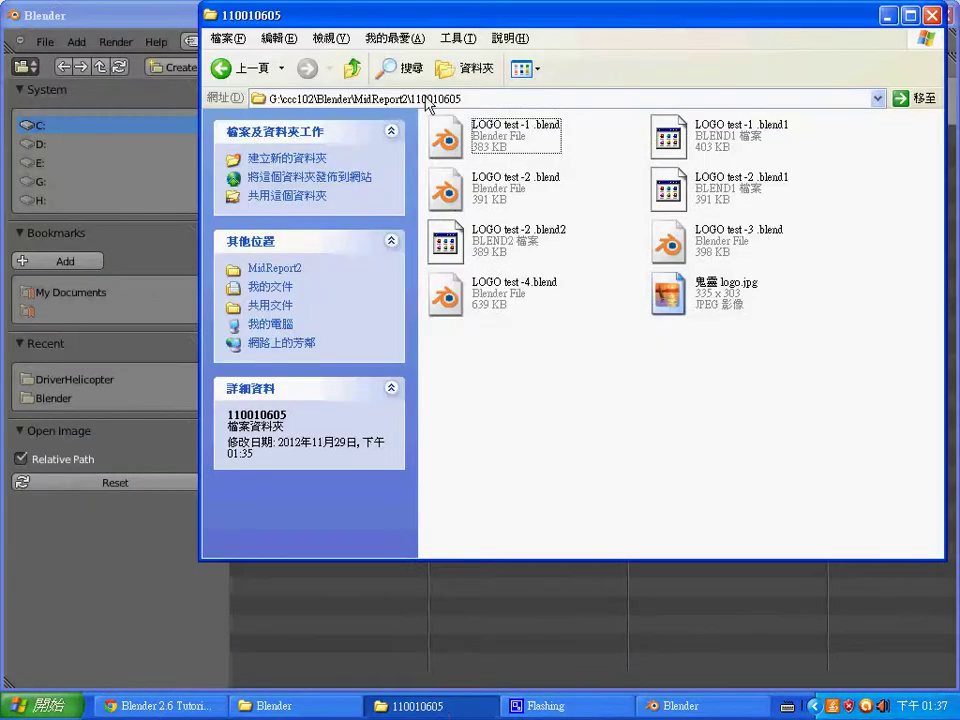
left_click(35, 181)
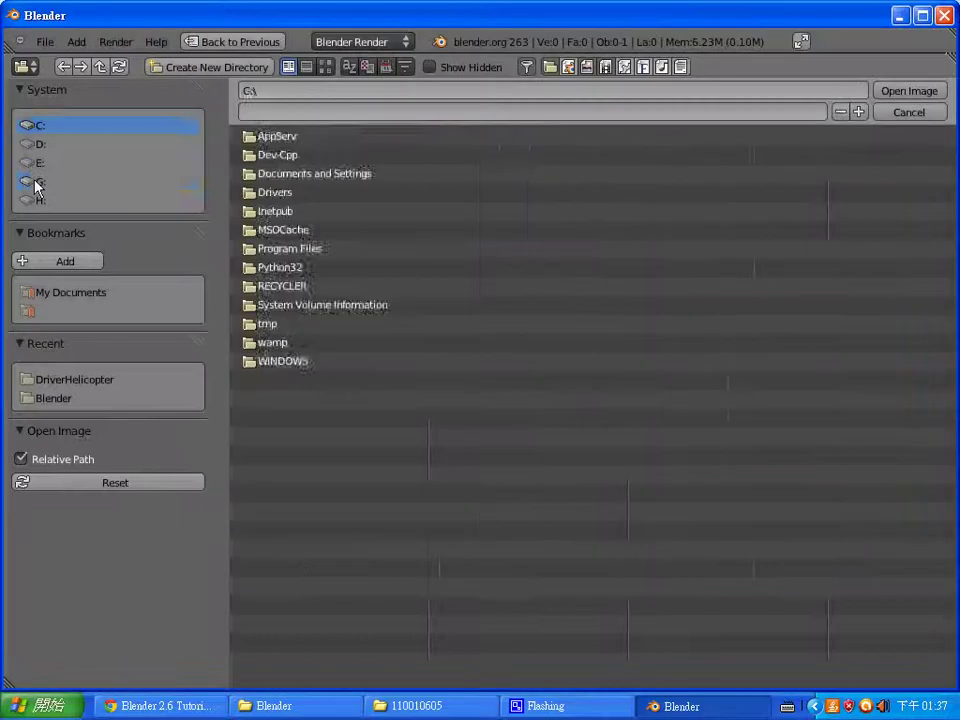
left_click(37, 182)
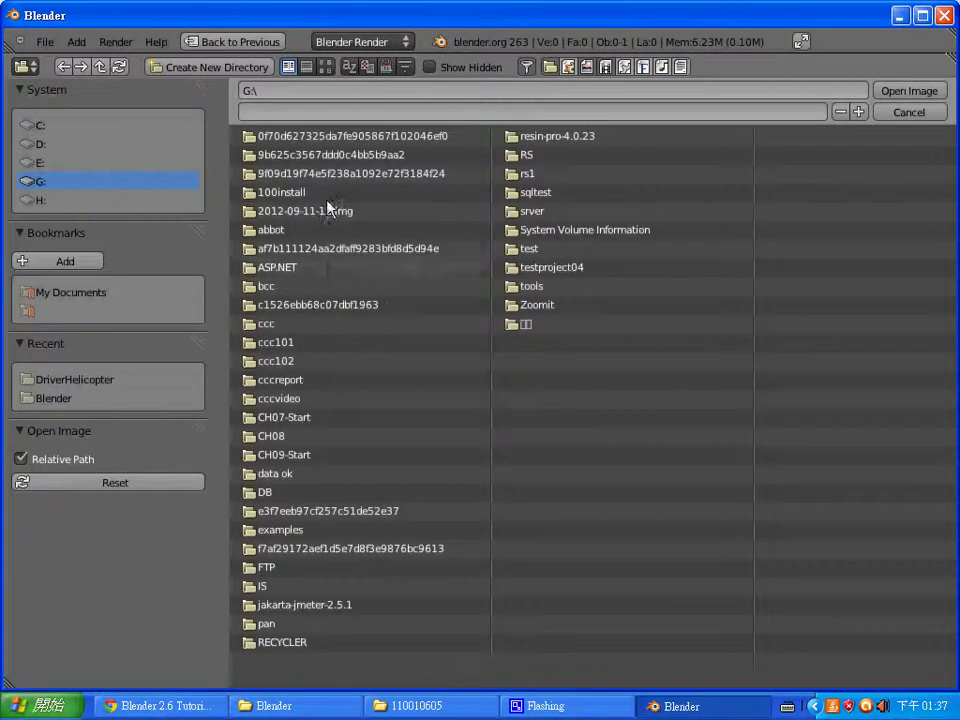
left_click(446, 705)
left_click(410, 624)
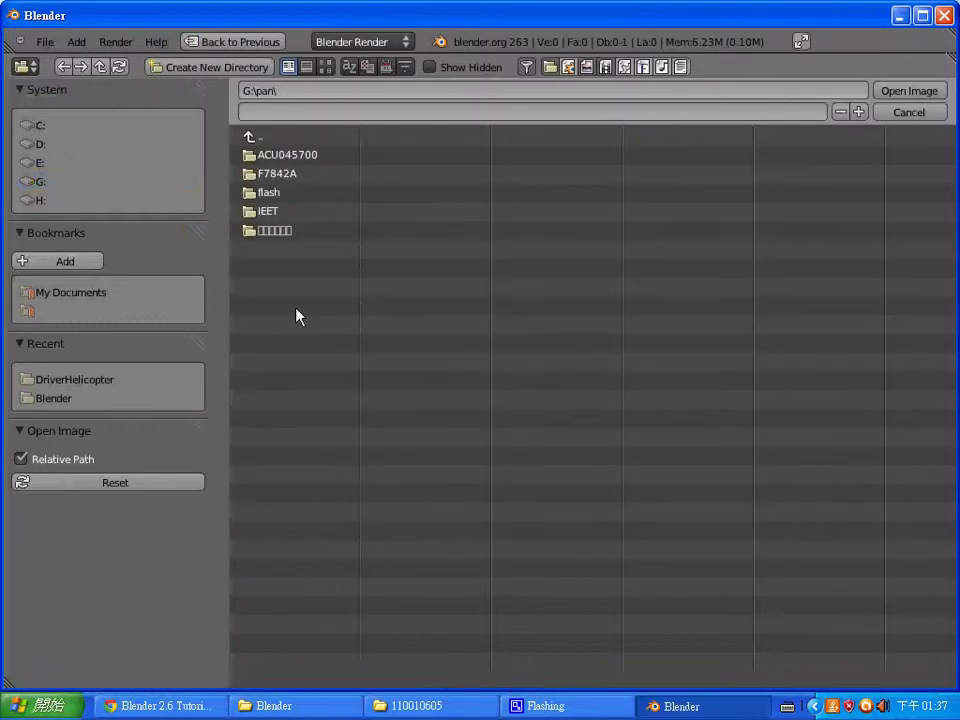
left_click(99, 66)
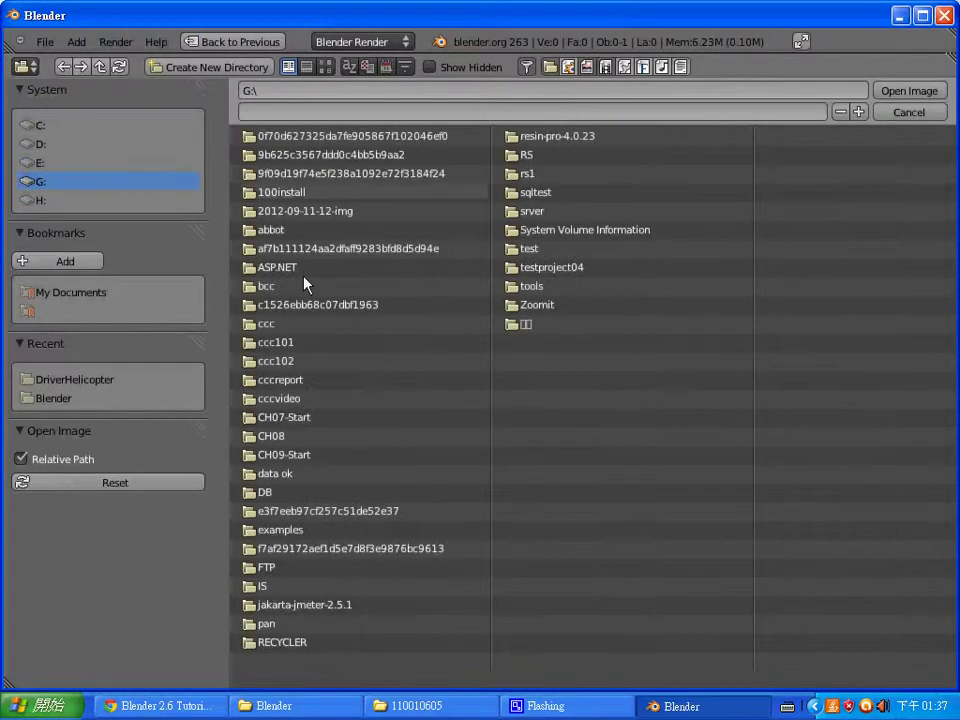
left_click(279, 361)
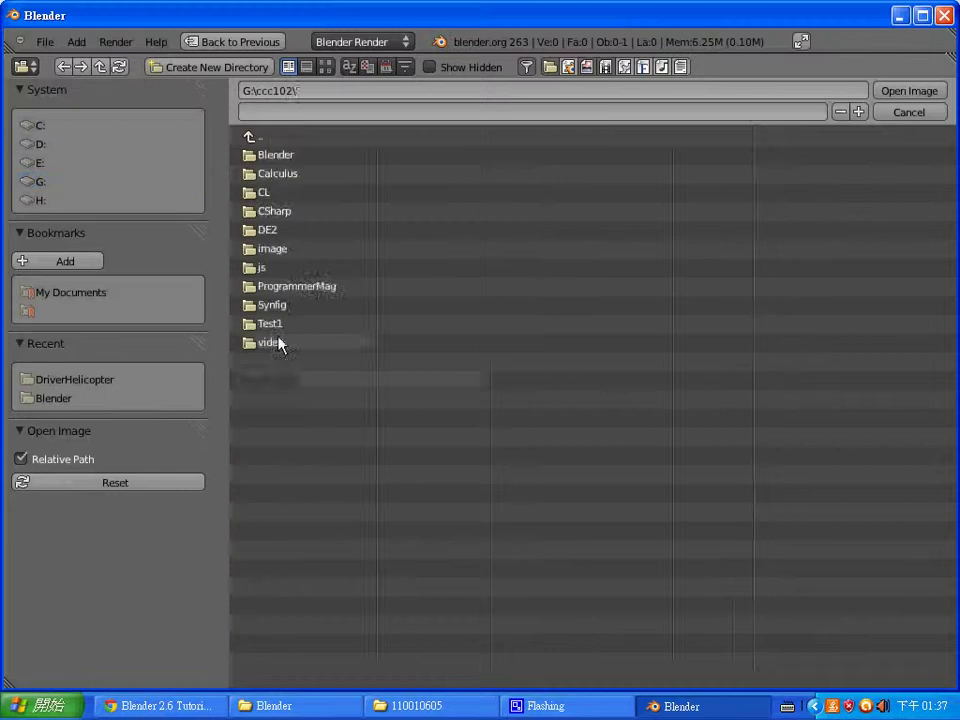
left_click(303, 157)
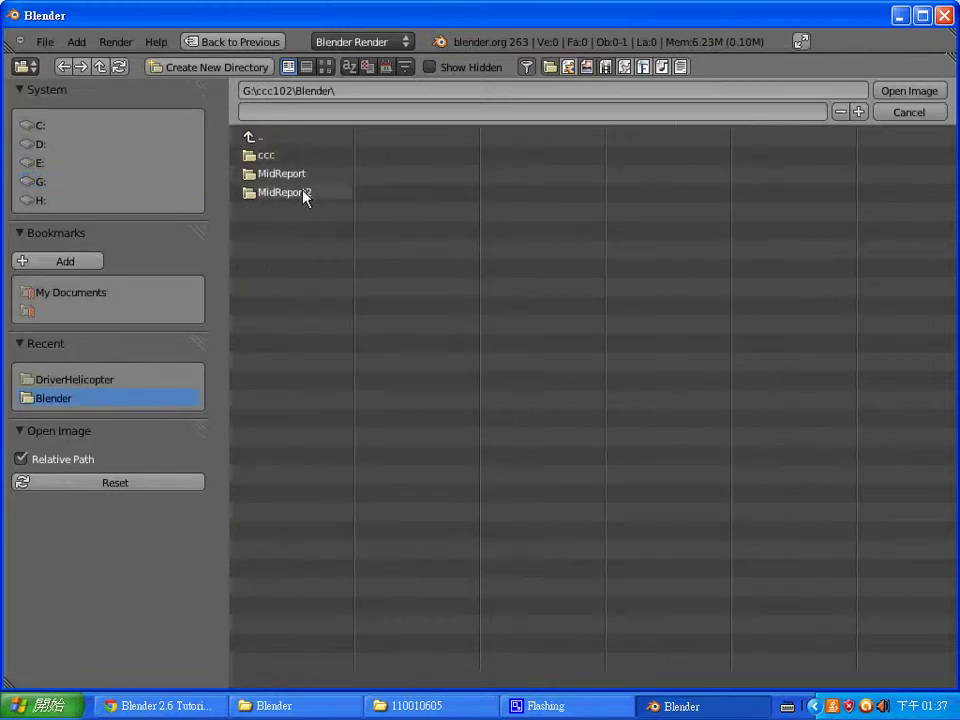
left_click(303, 195)
left_click(302, 161)
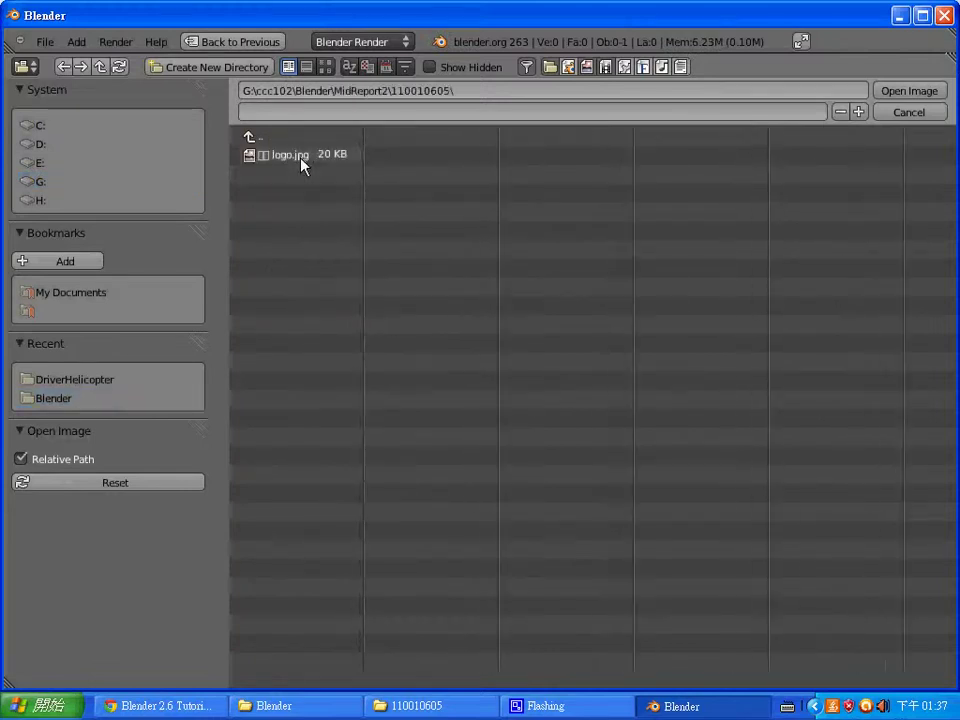
double_click(291, 155)
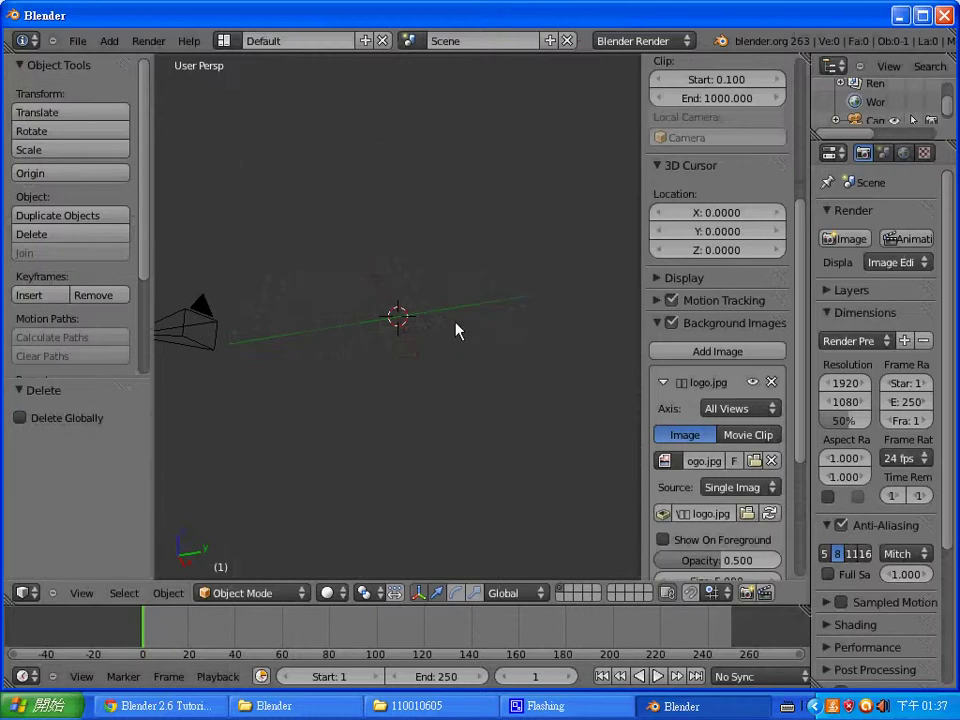
Step: Switch to orthographic top view, then pan and zoom until the ghost heart sketch fills the viewport
key("KP_7")
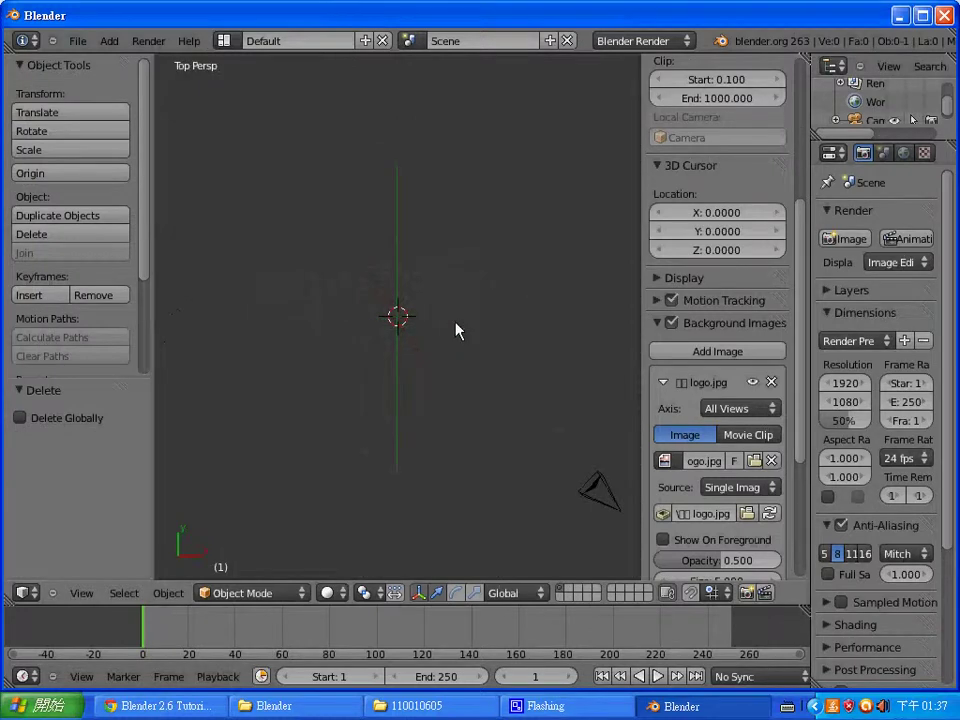
key("KP_5")
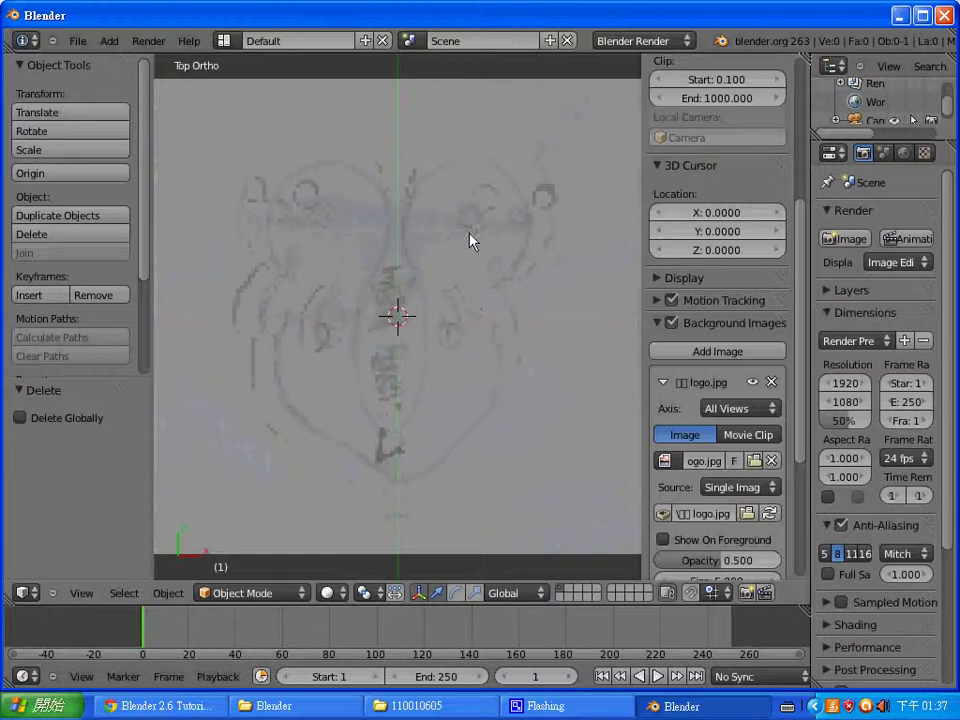
middle_click_drag(469, 240, 481, 258, "shift")
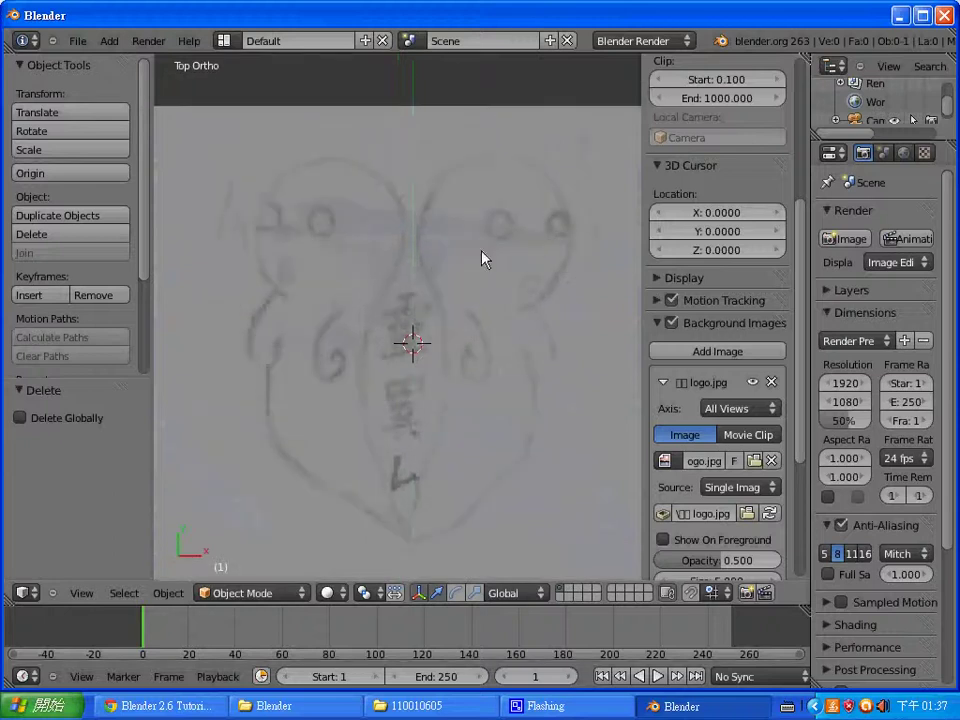
middle_click_drag(542, 332, 536, 326, "shift")
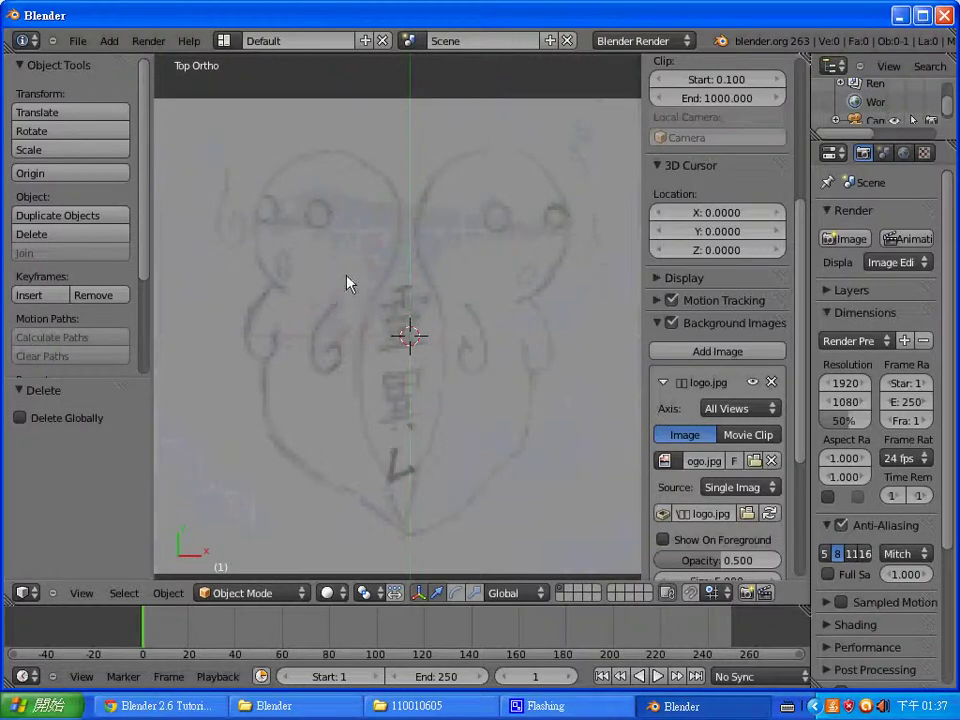
scroll(347, 281, "up", 1)
scroll(221, 259, "up", 1)
scroll(300, 270, "up", 1)
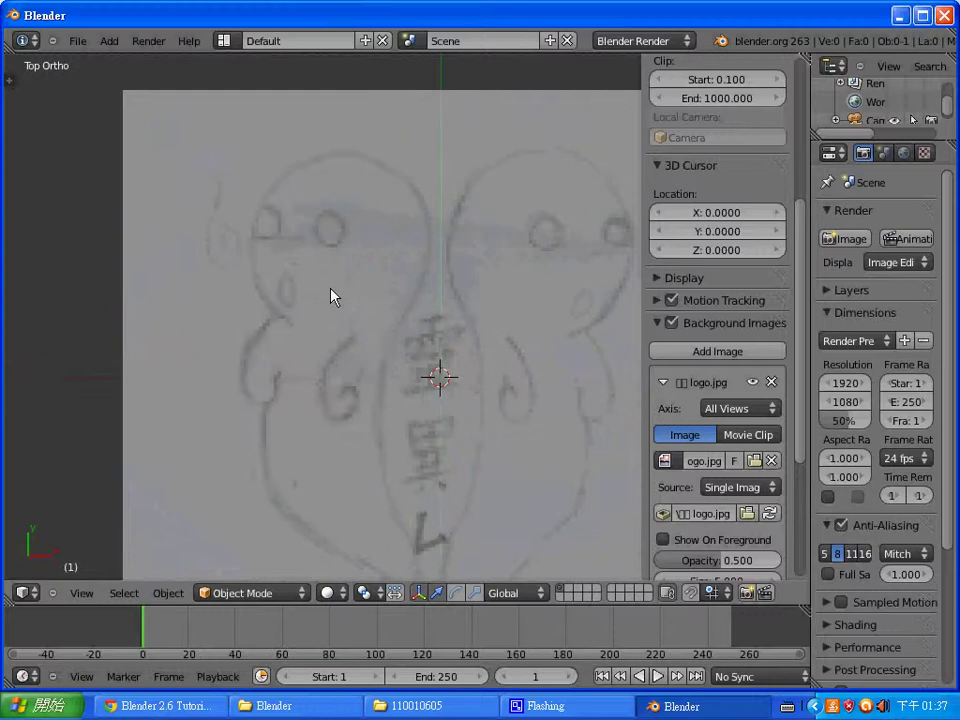
Step: Add a Bezier curve and move it onto the ghost's head outline
key("shift+a")
left_click(373, 309)
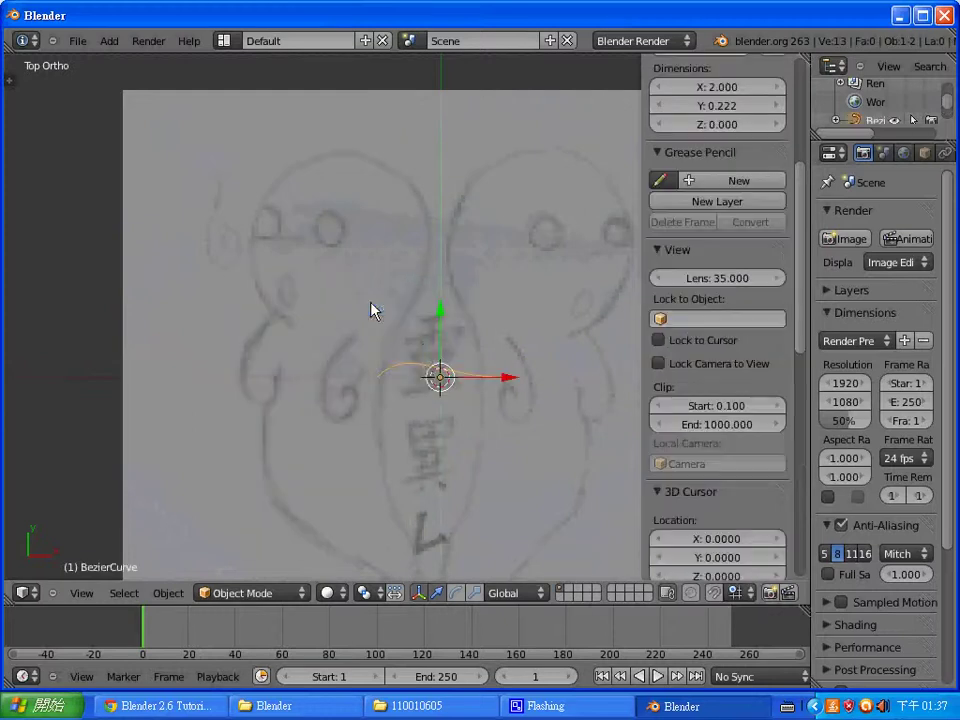
key("g")
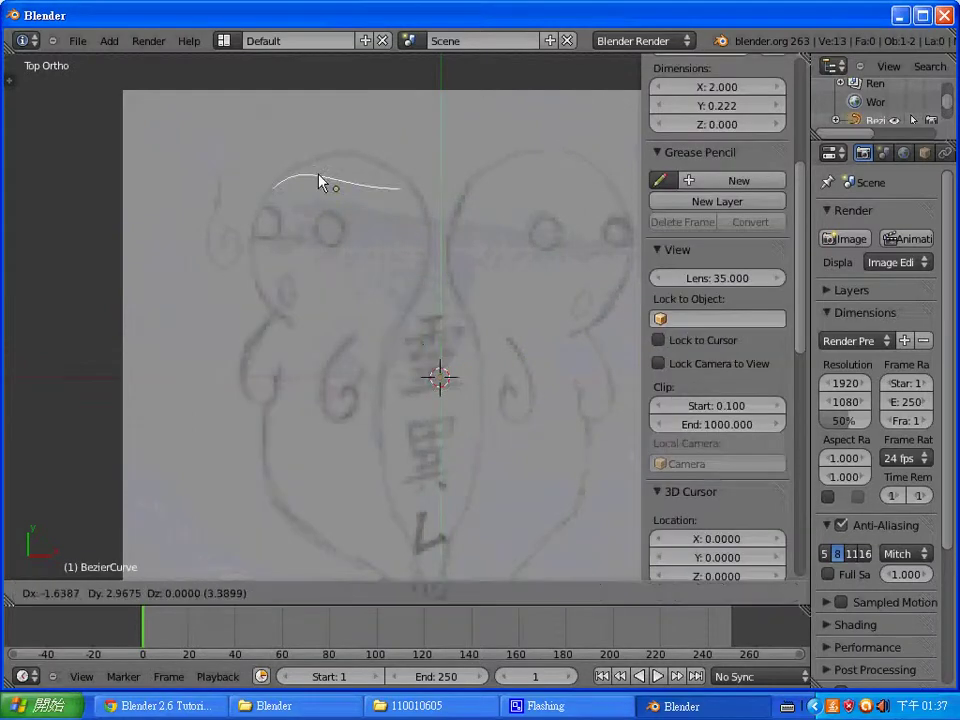
left_click(320, 183)
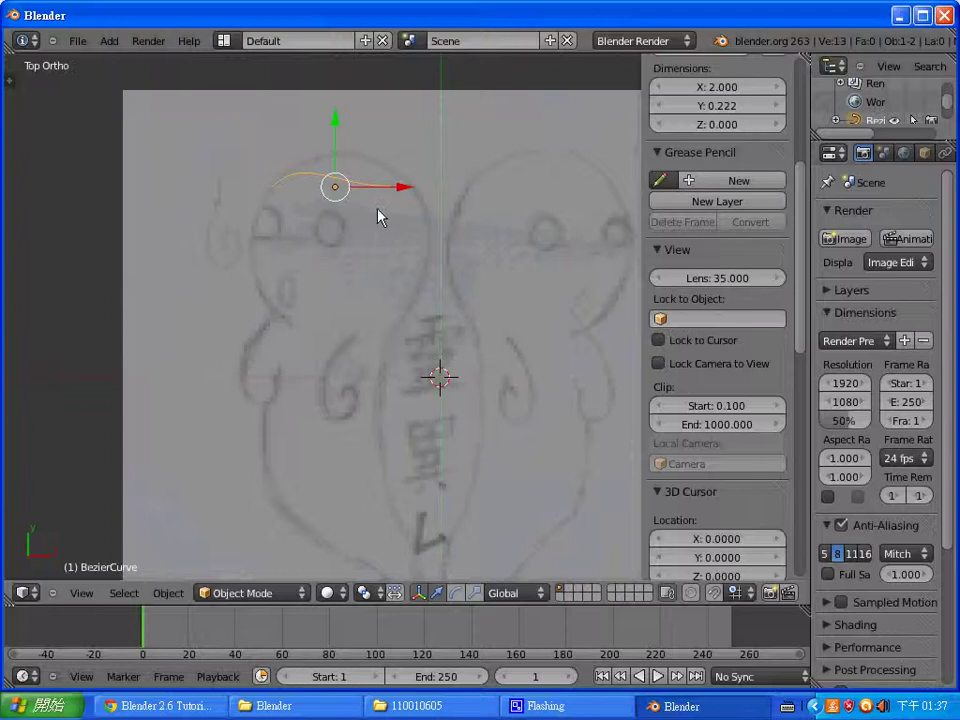
Step: In Edit Mode, rotate and move the curve's right end point onto the head outline
key("Tab")
scroll(396, 272, "up", 1)
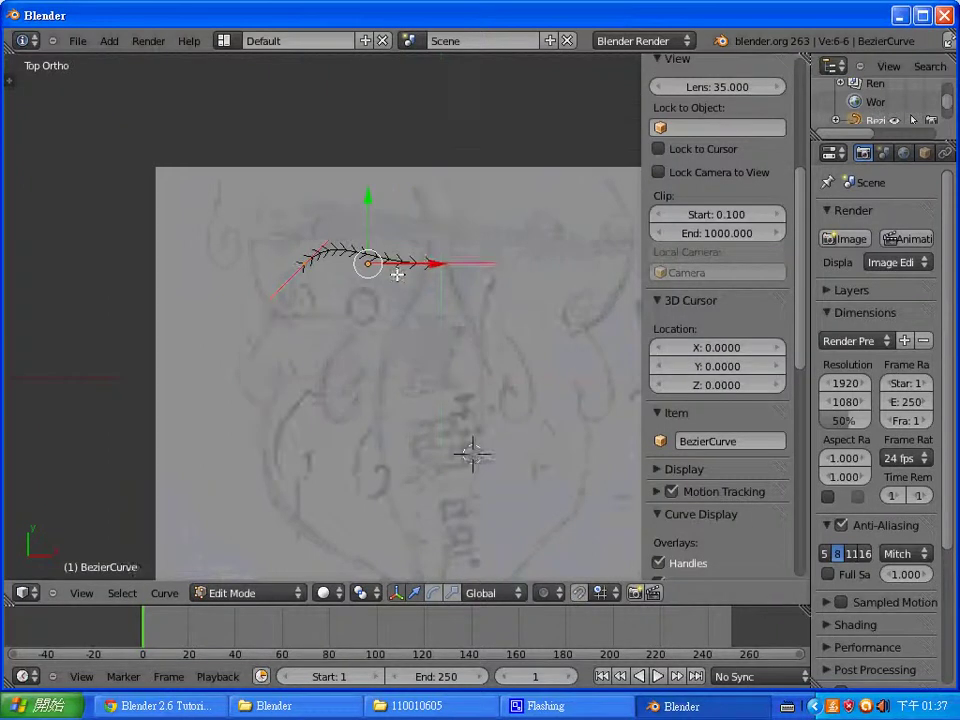
scroll(401, 276, "up", 3)
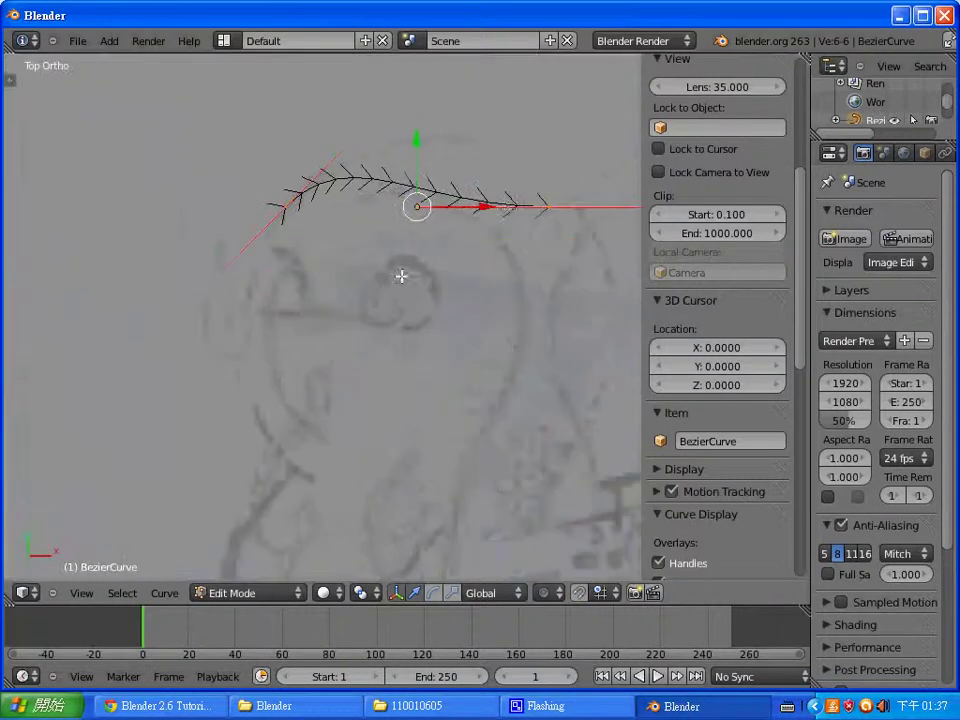
right_click(548, 206)
key("r")
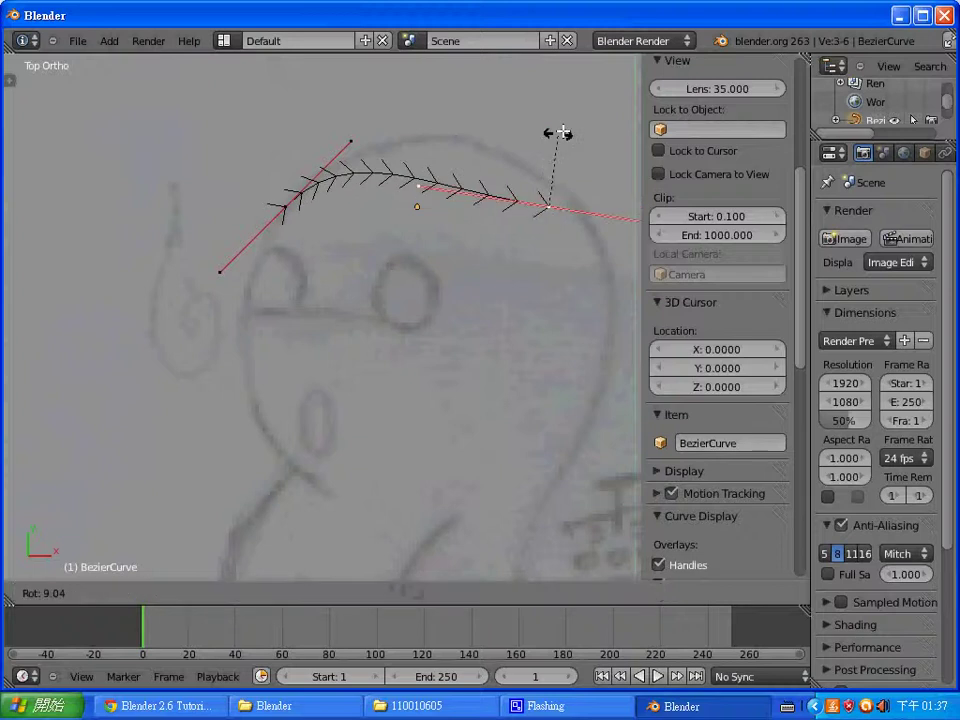
left_click(604, 146)
key("g")
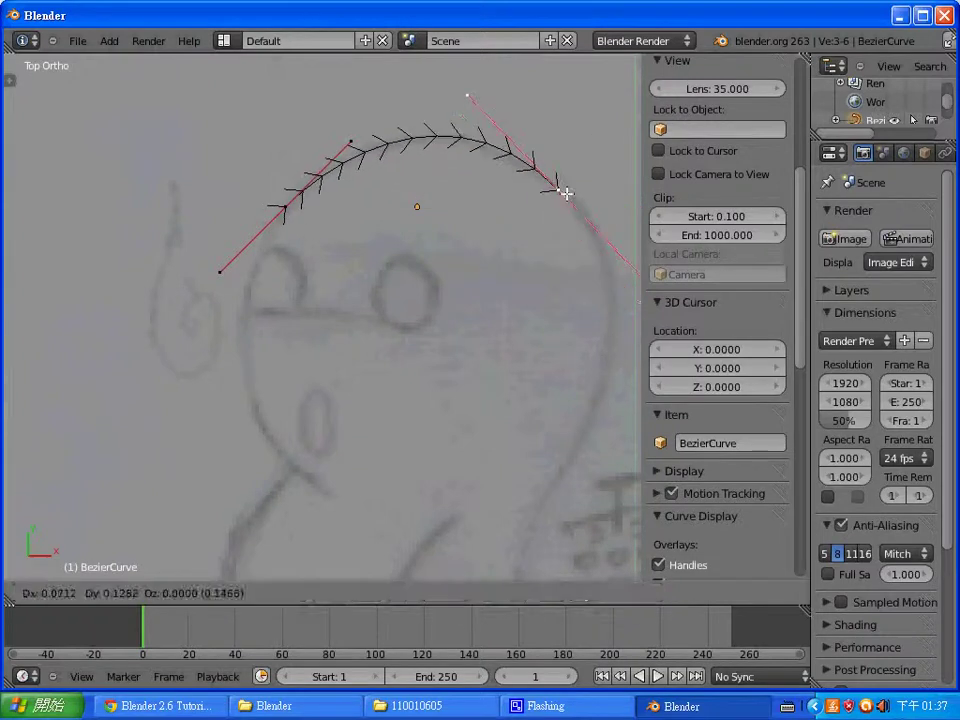
left_click(564, 190)
middle_click_drag(574, 214, 494, 218, "shift")
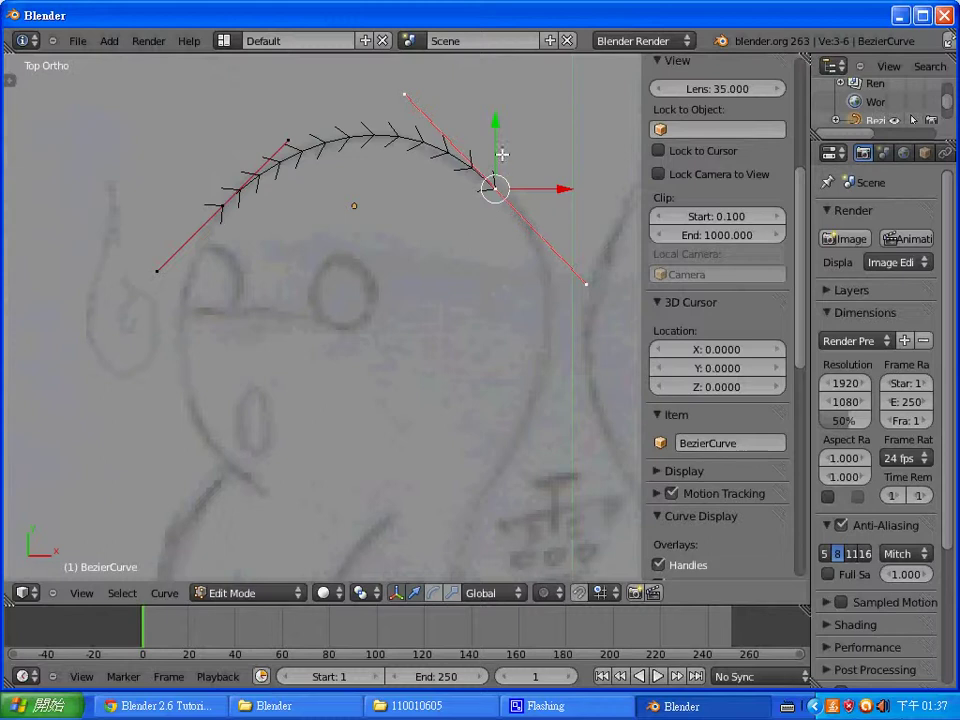
Step: Reposition the right end point's handle so the curve follows the head's arc
key("r")
key("Escape")
key("g")
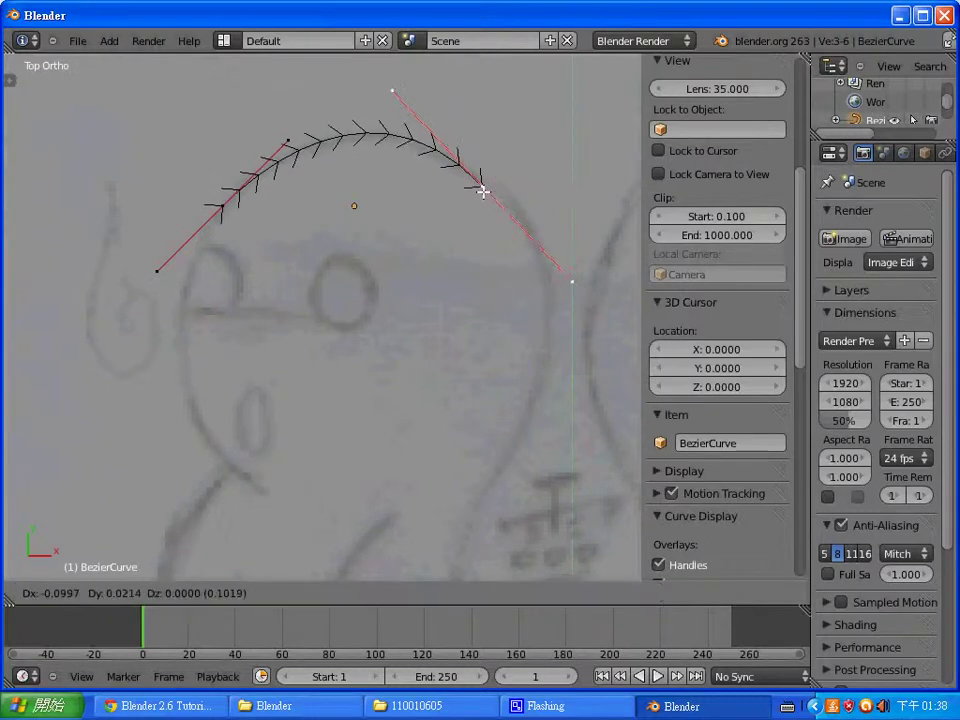
left_click(484, 188)
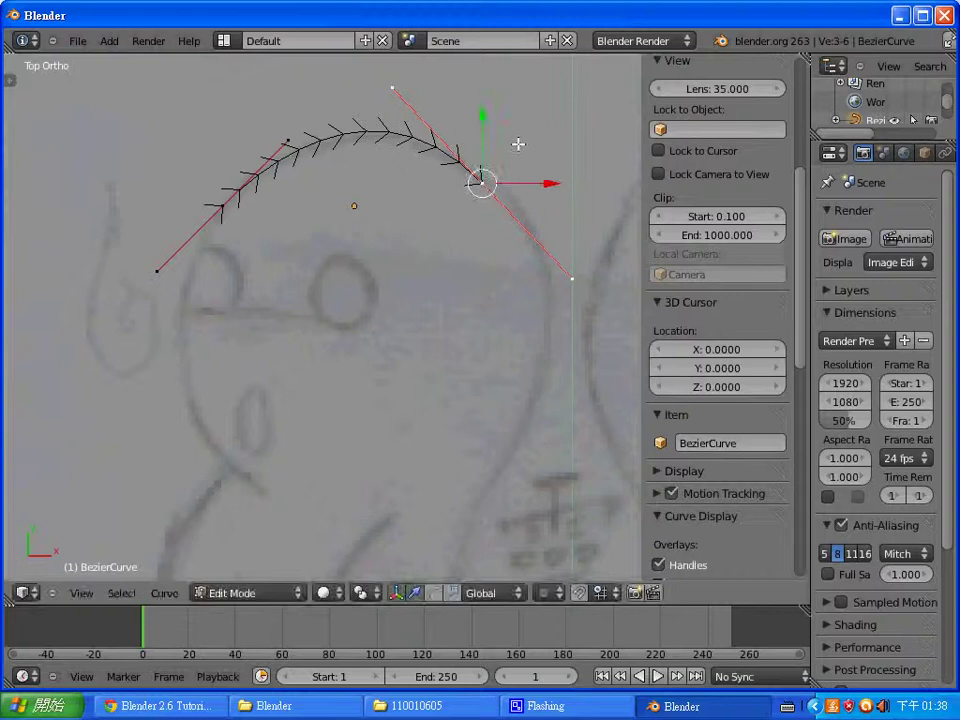
key("r")
key("Escape")
key("g")
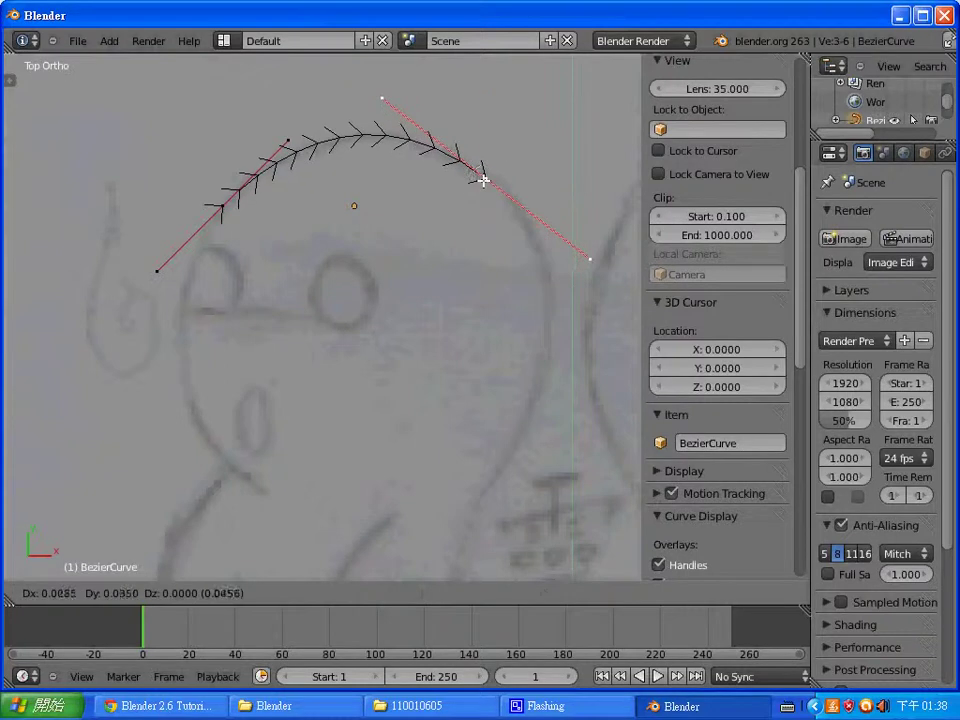
left_click(484, 181)
Step: Add a point down the sketch's right edge, moving and tilting it along the outline
left_click(548, 287, "ctrl")
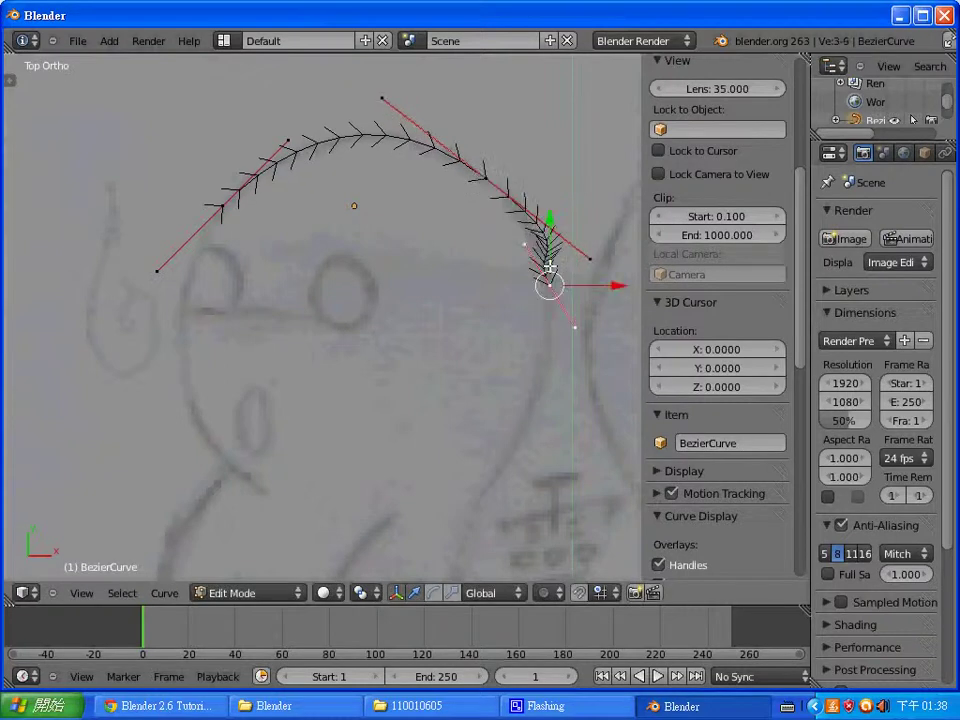
key("g")
left_click(546, 354)
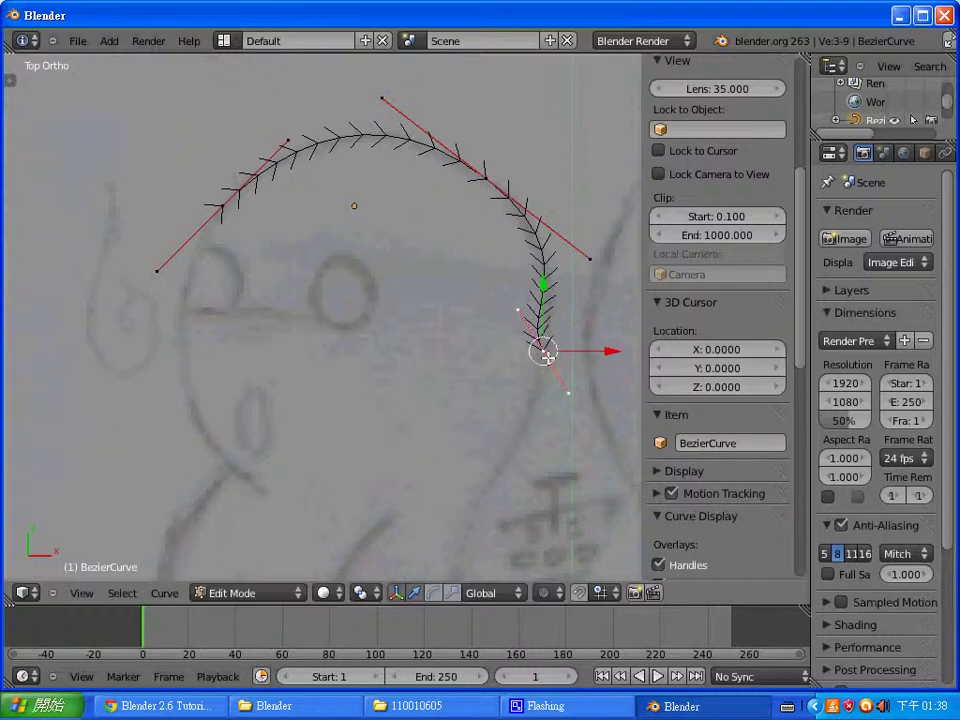
key("r")
left_click(580, 330)
key("g")
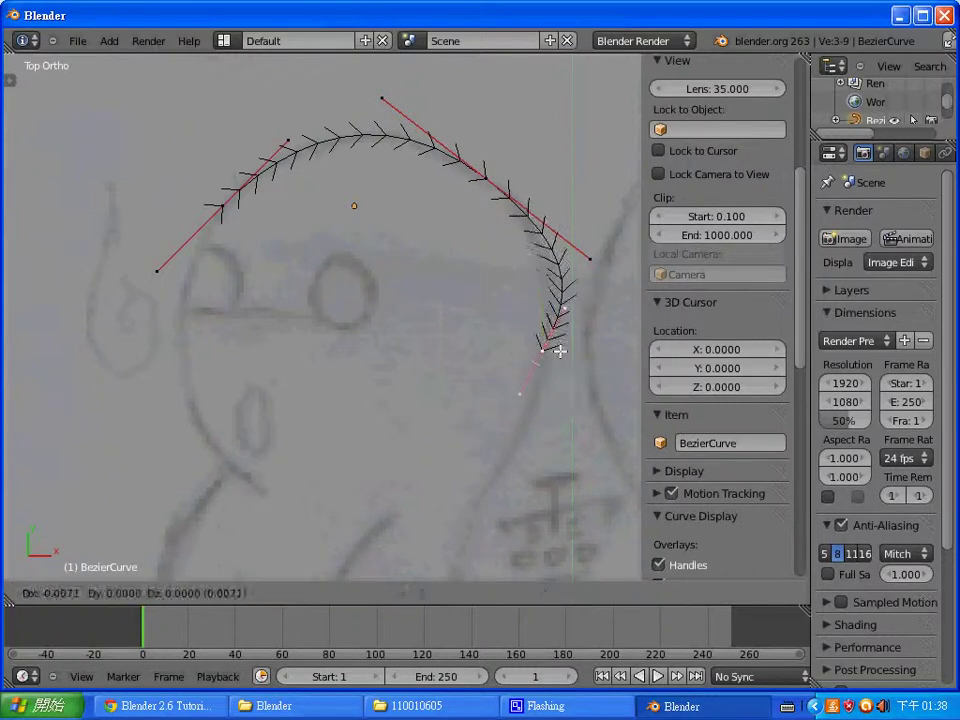
left_click(542, 386)
key("r")
left_click(555, 183)
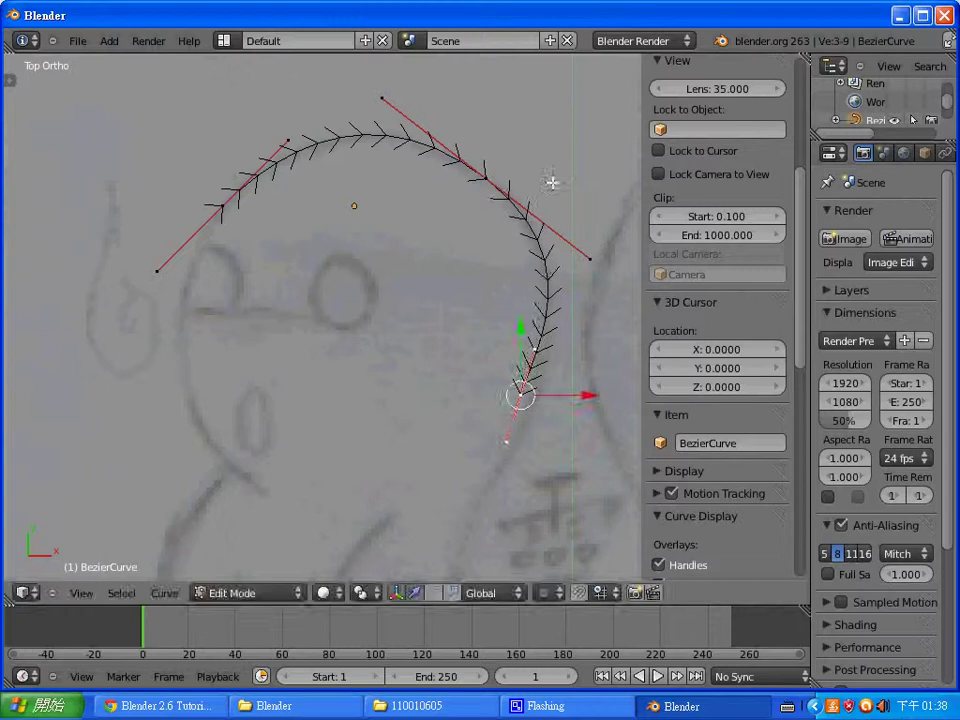
key("g")
left_click(527, 416)
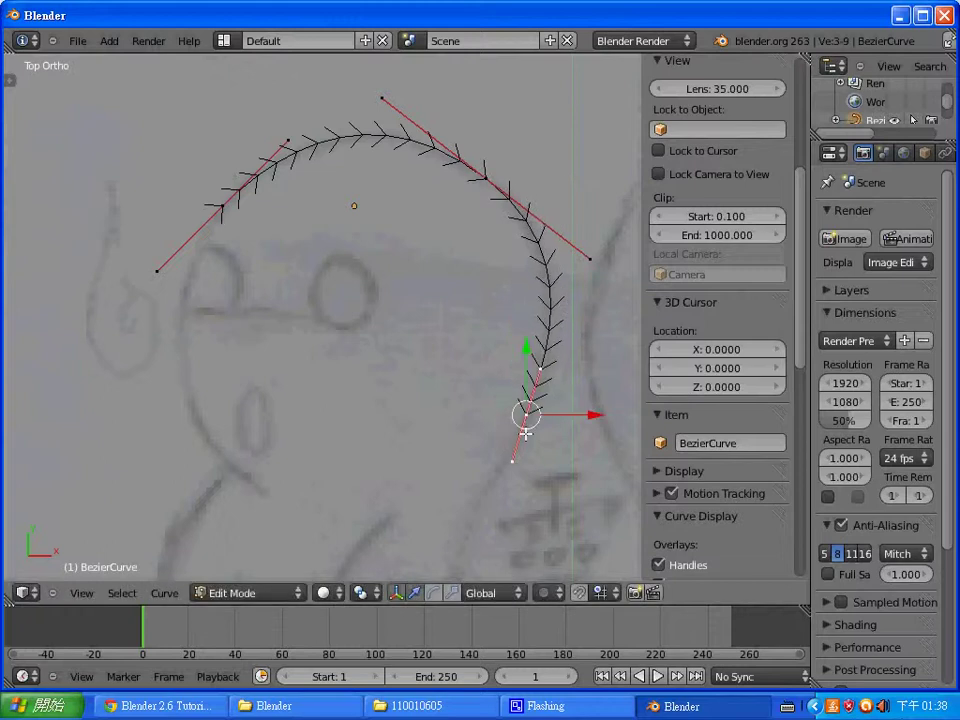
Step: Add three more points down the lower right outline, rotating each handle to follow it
middle_click_drag(507, 481, 501, 343, "shift")
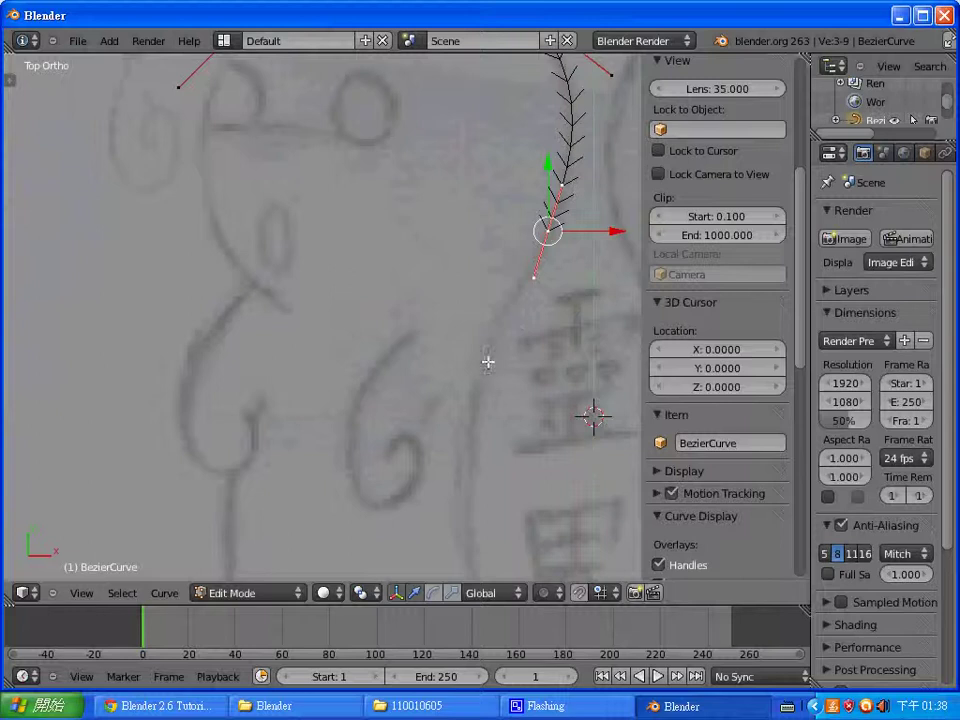
left_click(481, 375, "ctrl")
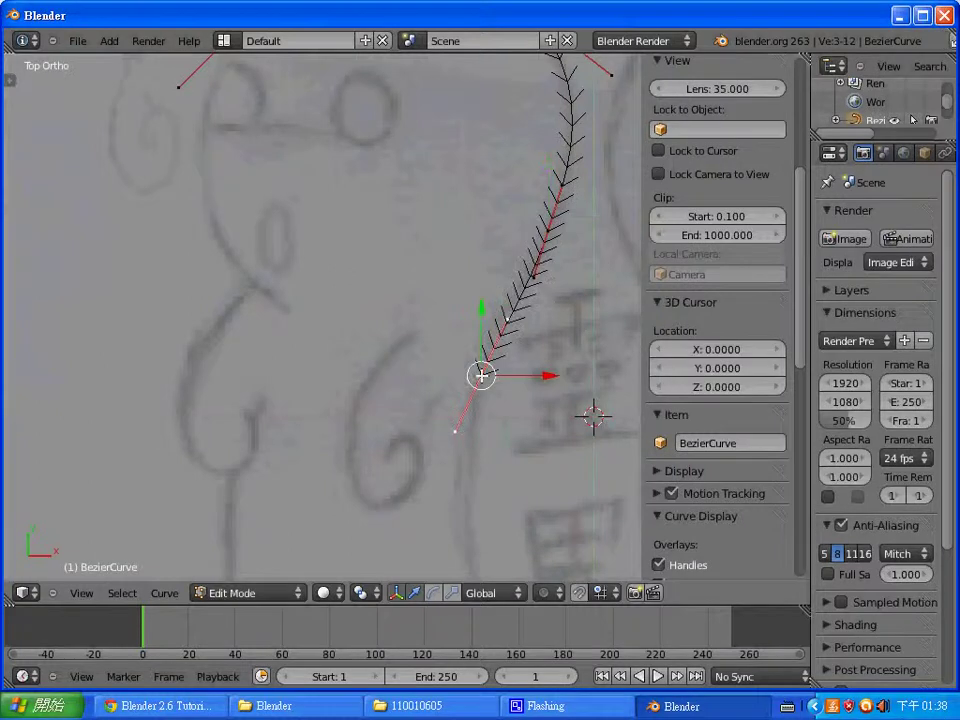
key("r")
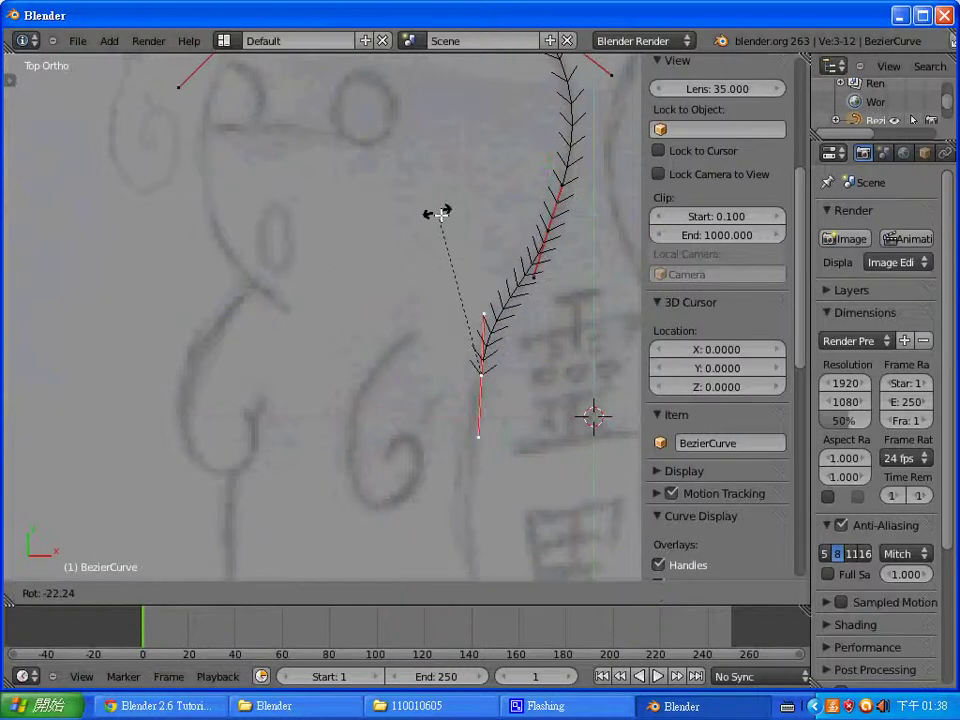
left_click(473, 230)
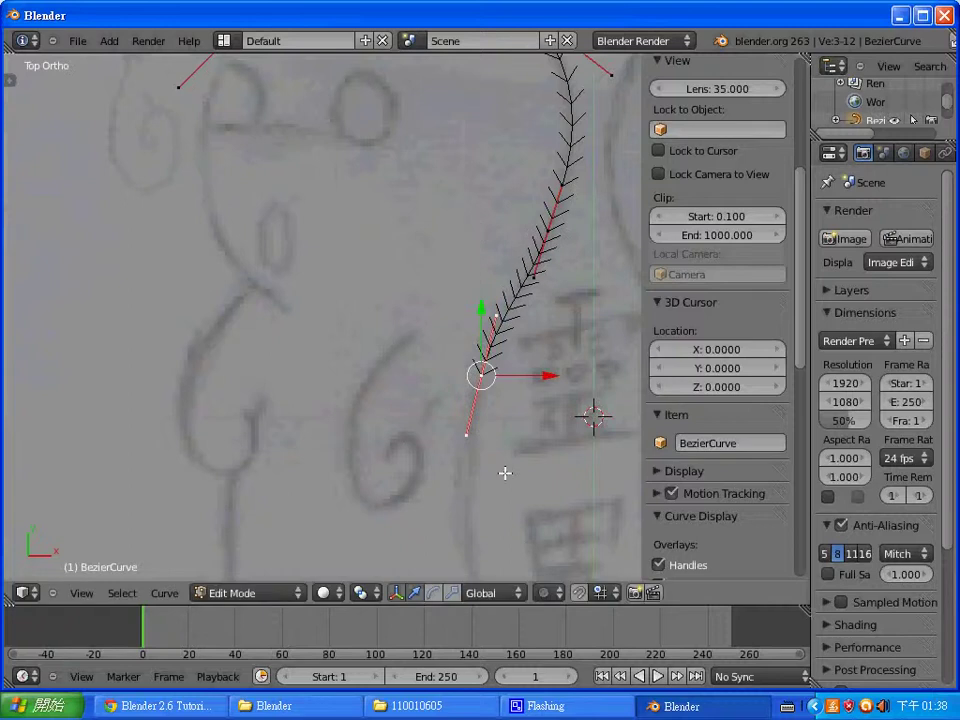
middle_click_drag(505, 473, 506, 186, "shift")
left_click(470, 262, "ctrl")
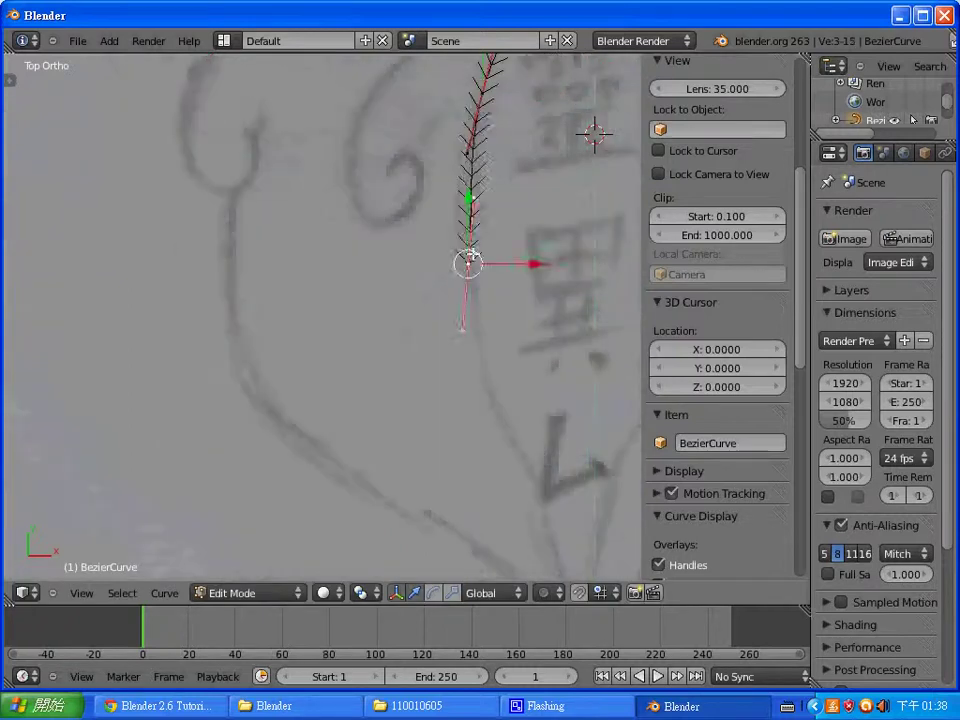
key("r")
left_click(484, 146)
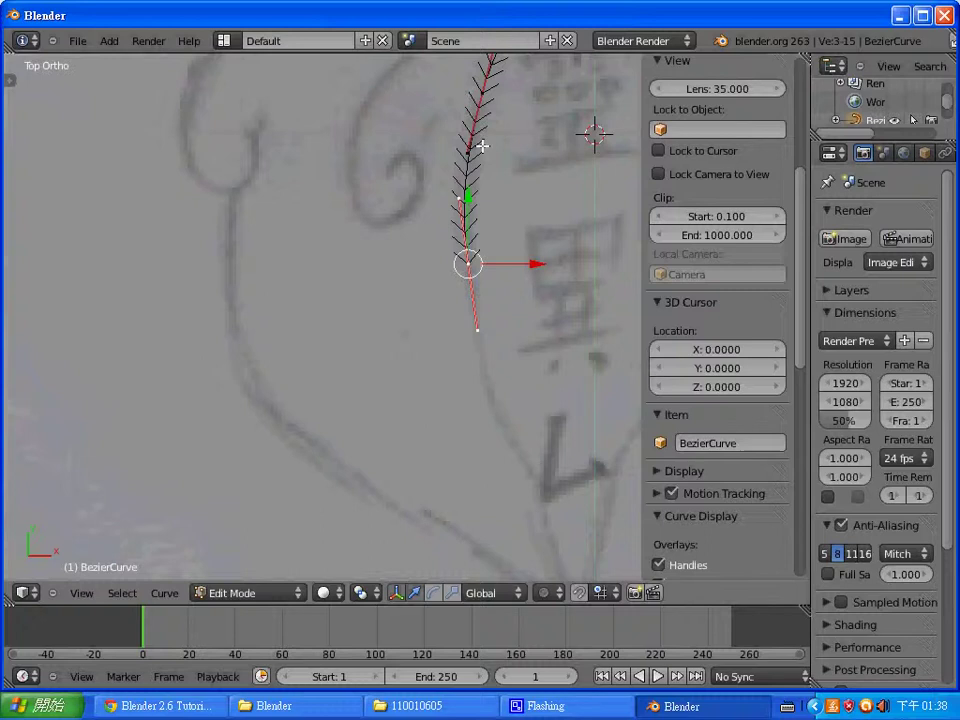
left_click(503, 424, "ctrl")
key("r")
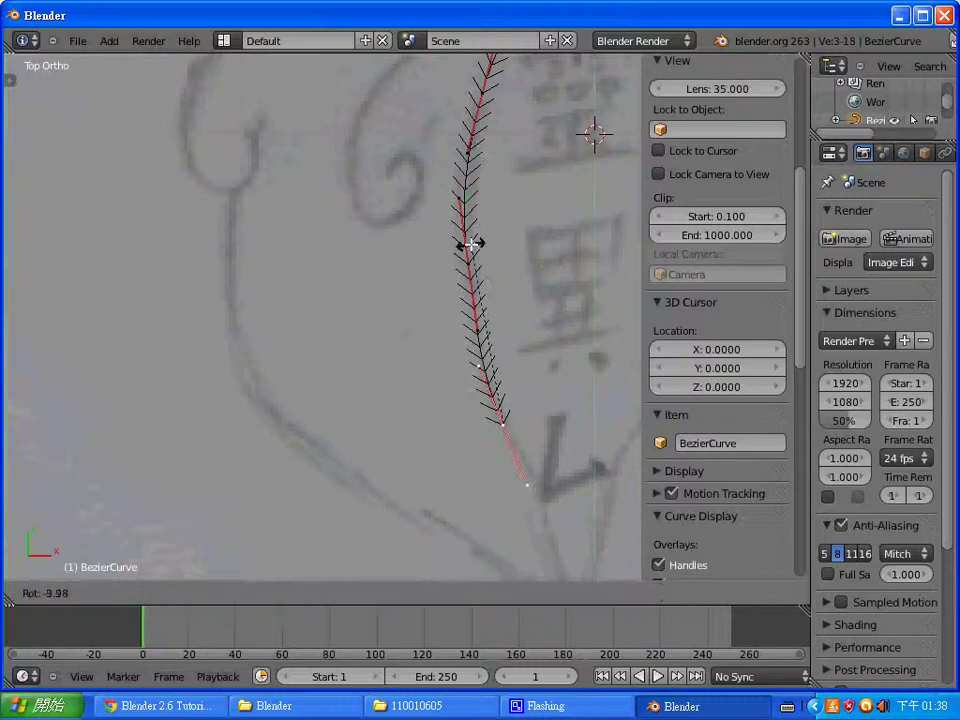
left_click(471, 243)
Step: Extend the curve to the heart's bottom tip and turn the tip point's handles
middle_click_drag(471, 243, 487, 350, "shift")
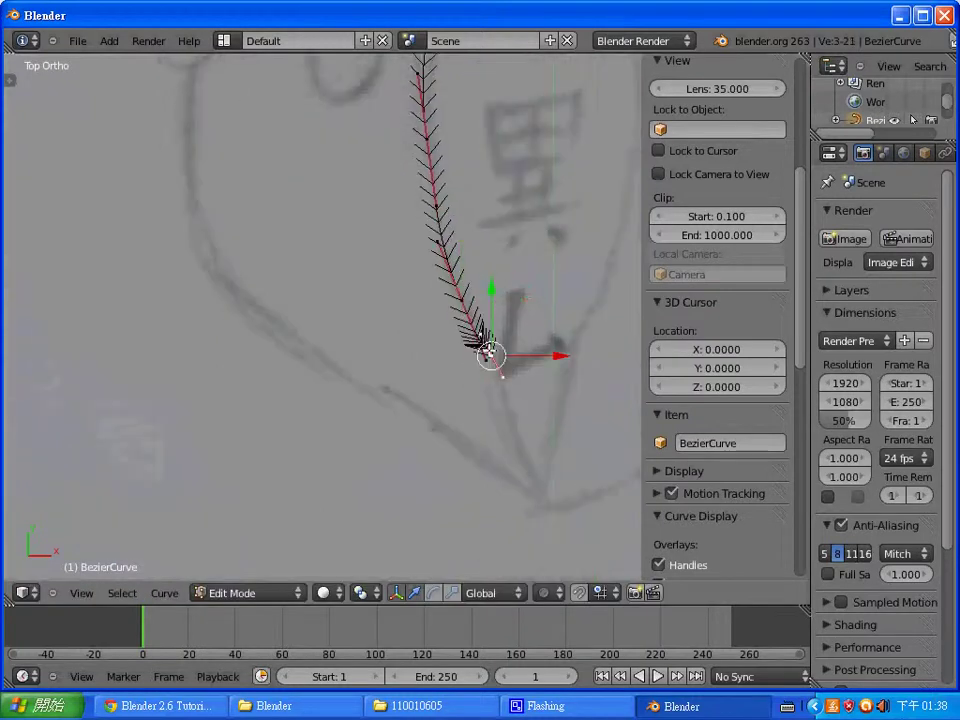
left_click(540, 485, "ctrl")
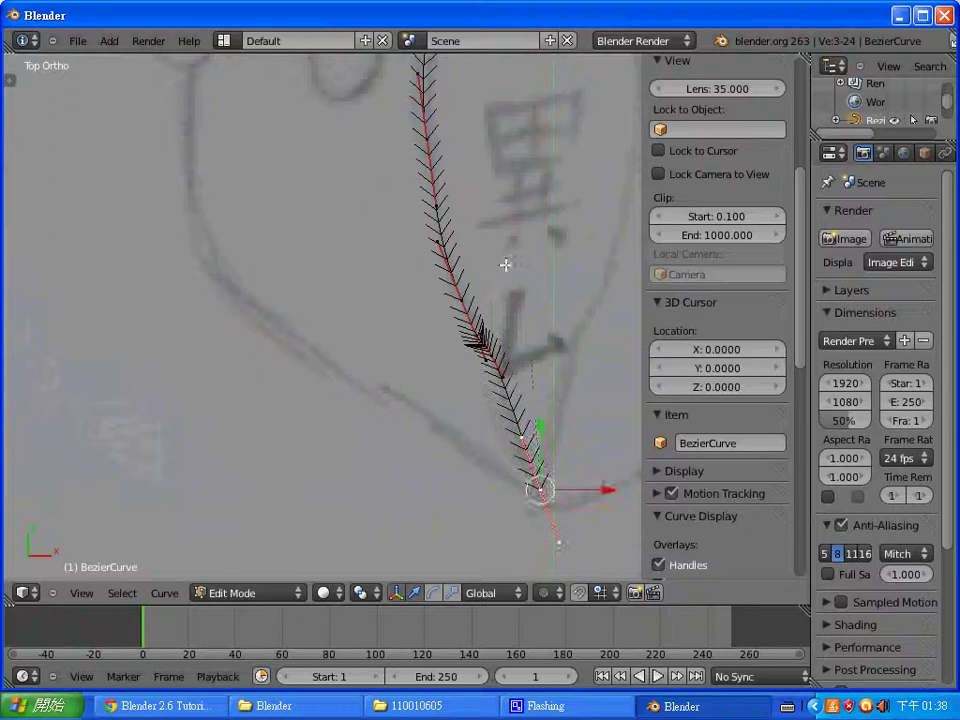
key("r")
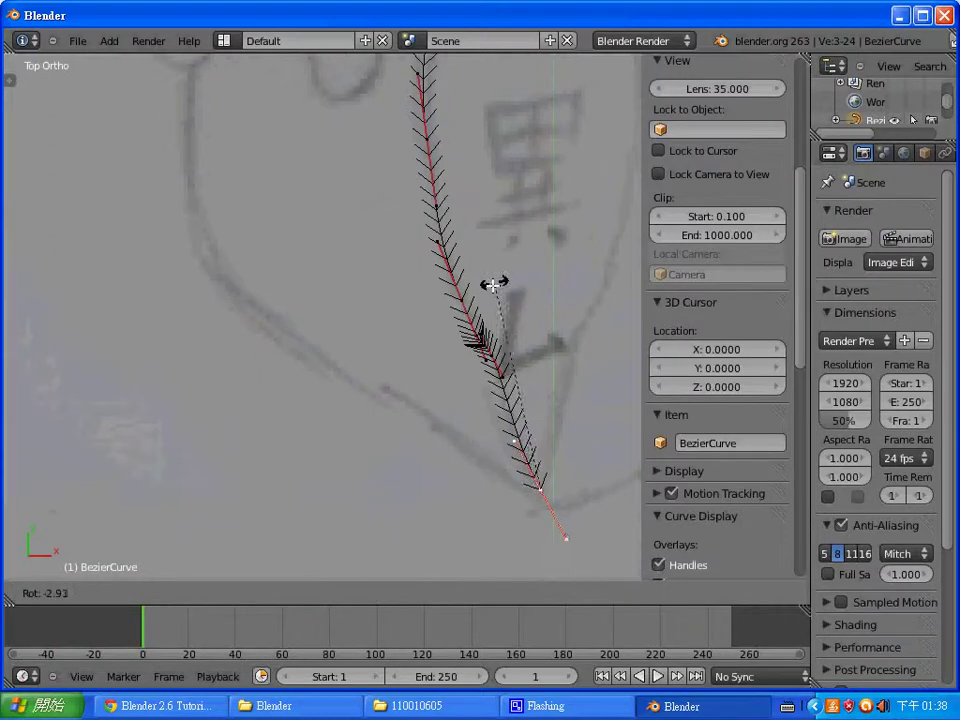
left_click(493, 283)
middle_click_drag(540, 493, 510, 418, "shift")
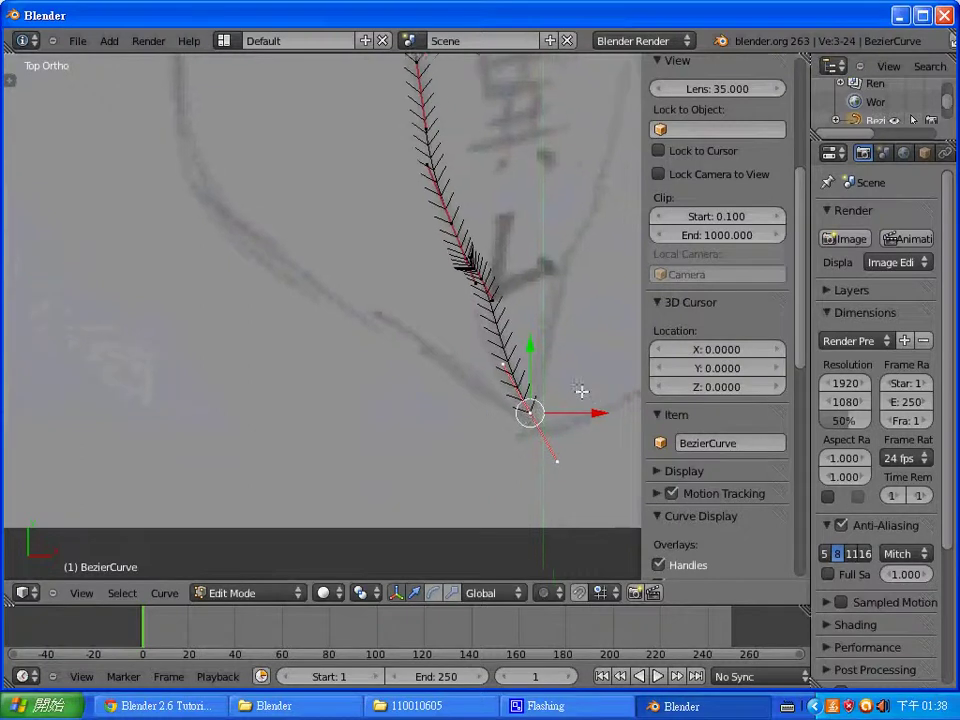
scroll(567, 424, "up", 3)
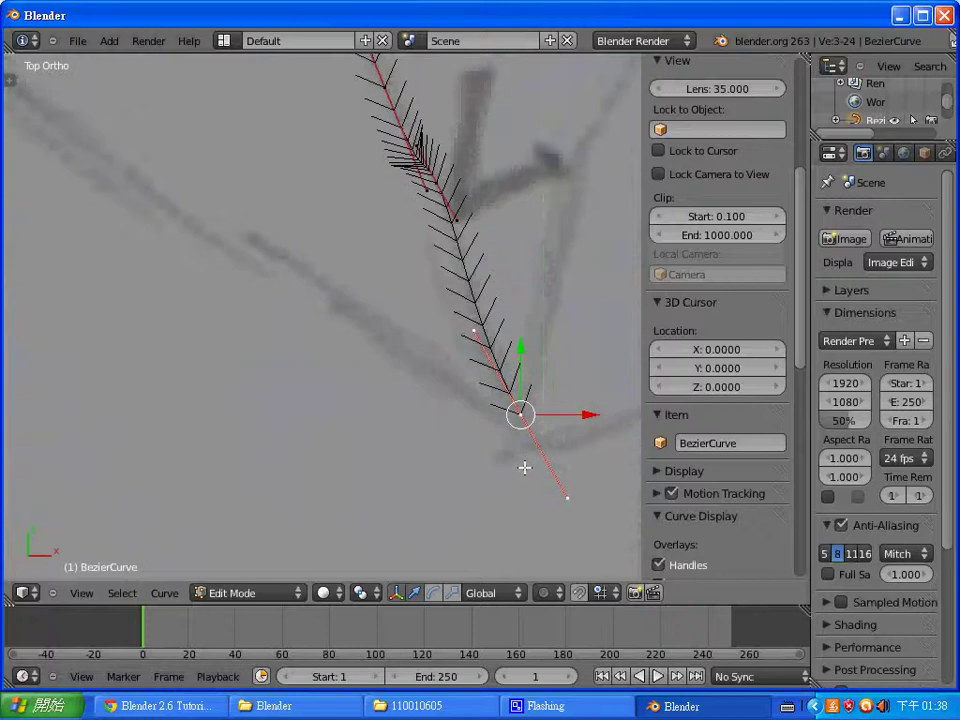
Step: Set the tip point's handles to Free and pull one in to form a sharp corner
key("v")
left_click(551, 538)
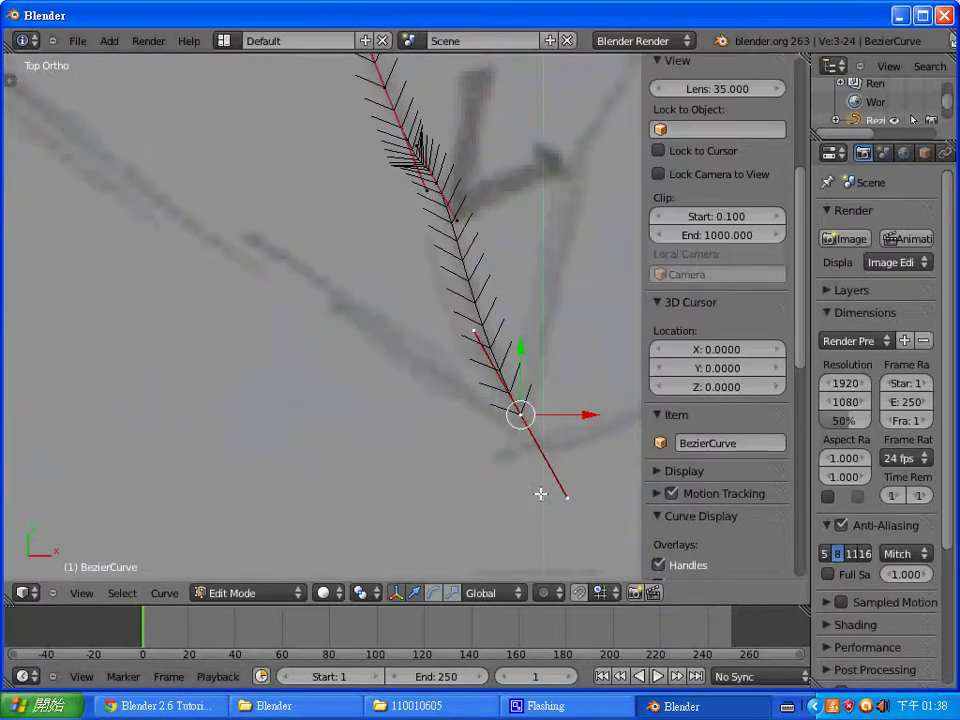
right_click(567, 498)
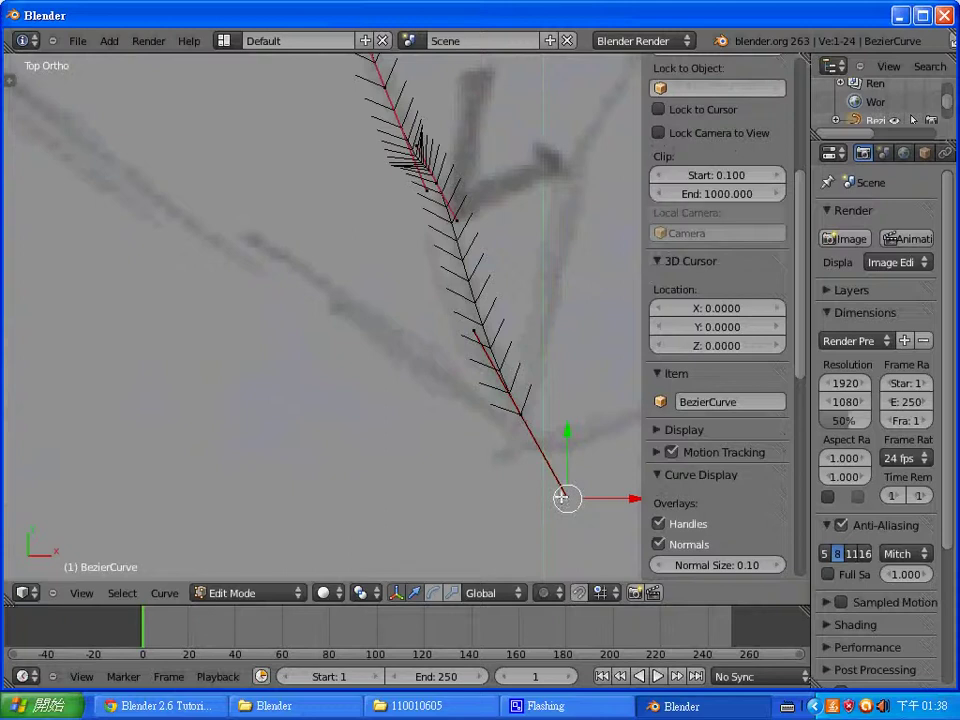
key("g")
left_click(466, 396)
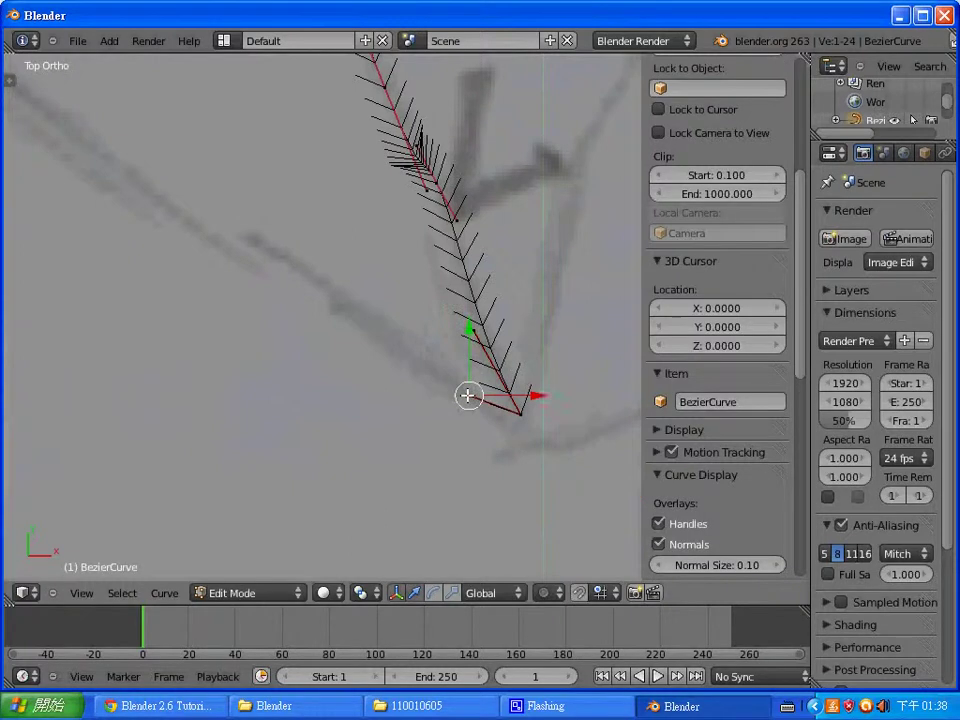
scroll(424, 388, "up", 1)
middle_click_drag(424, 388, 424, 386, "shift")
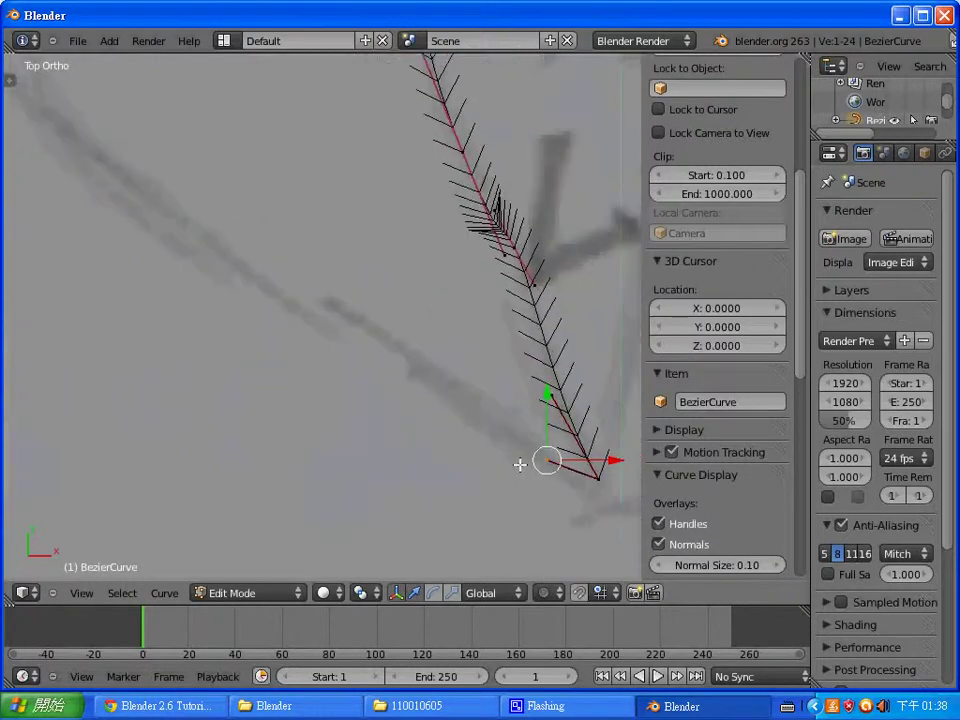
Step: Extend the curve's other end up the heart's left side, adding and raising a new point
left_click(135, 186, "ctrl")
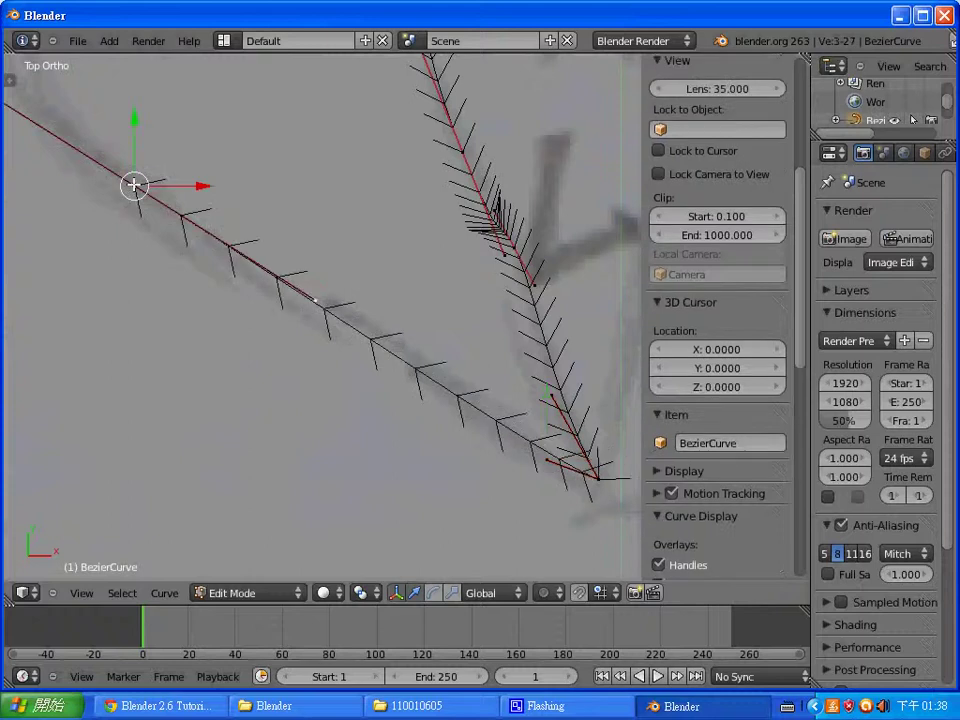
middle_click_drag(146, 229, 280, 382, "shift")
scroll(280, 382, "down", 3)
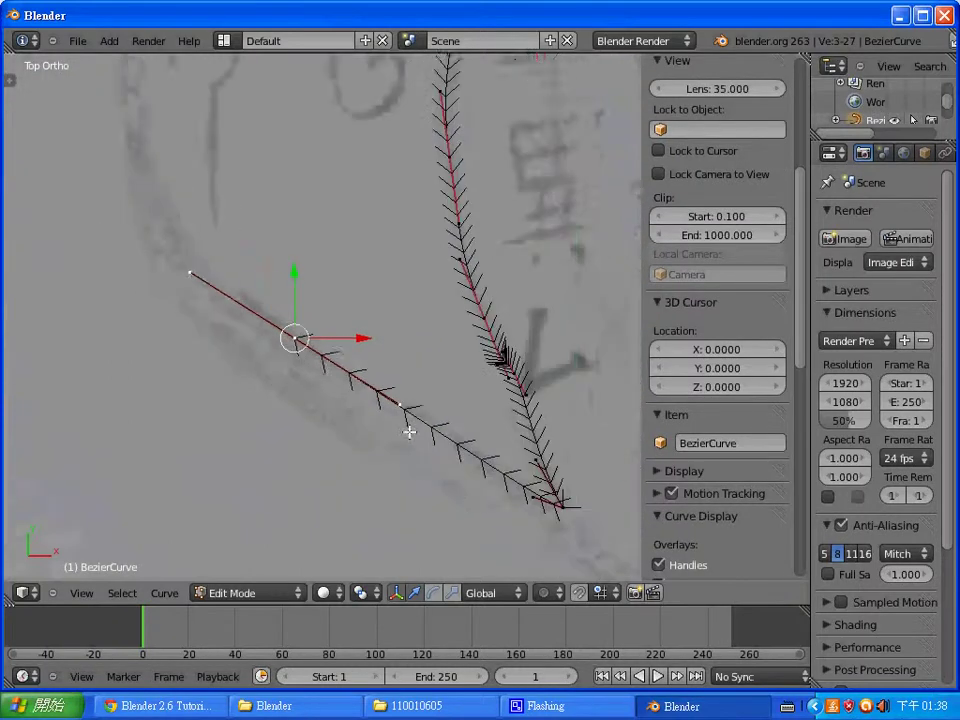
middle_click_drag(315, 338, 376, 385, "shift")
left_click(268, 311, "ctrl")
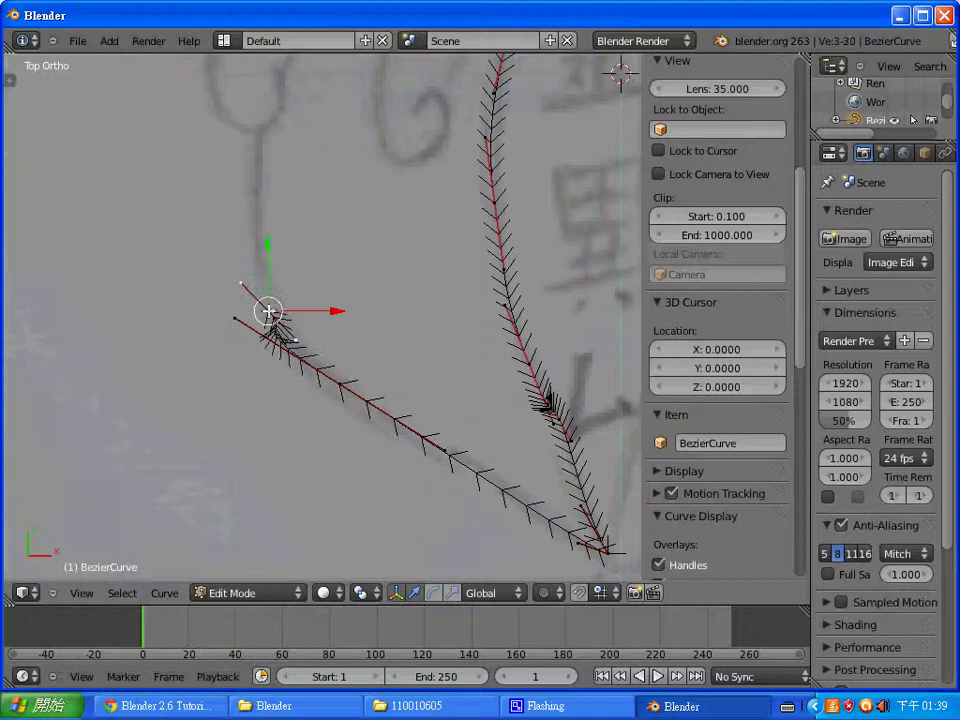
key("r")
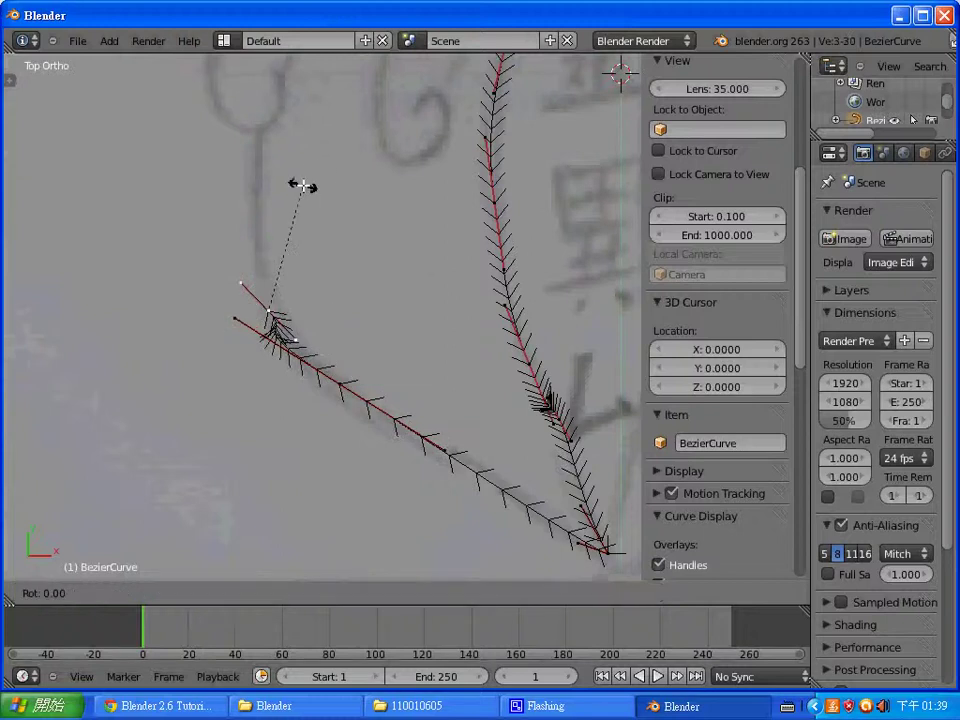
left_click(381, 220)
key("g")
left_click(269, 262)
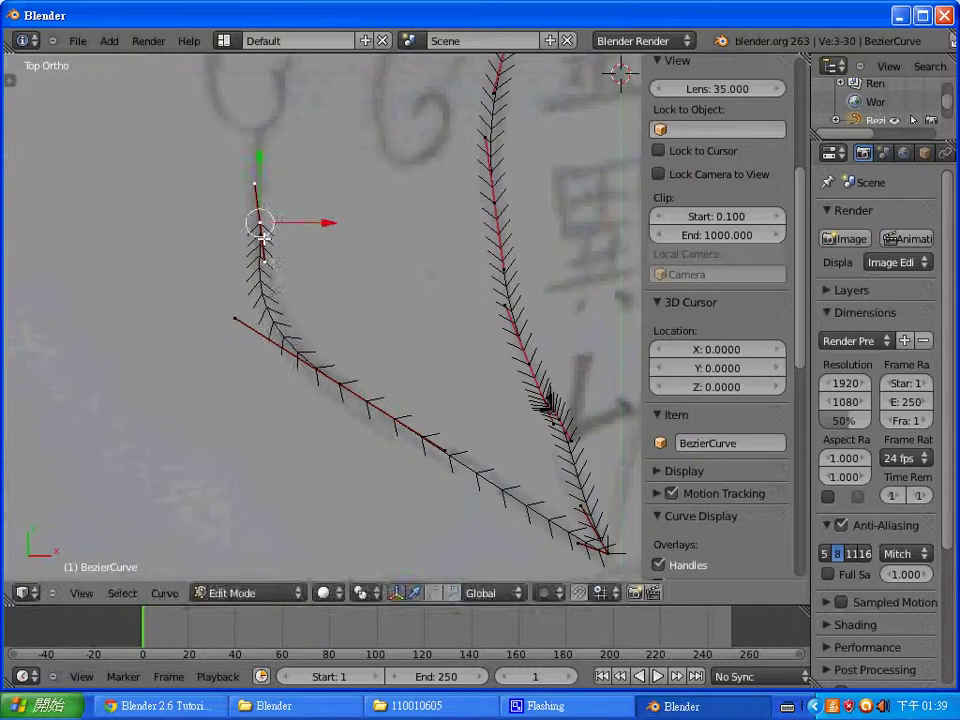
key("g")
left_click(261, 187)
Step: Reposition the top left point and lengthen its handles
middle_click_drag(290, 153, 319, 220, "shift")
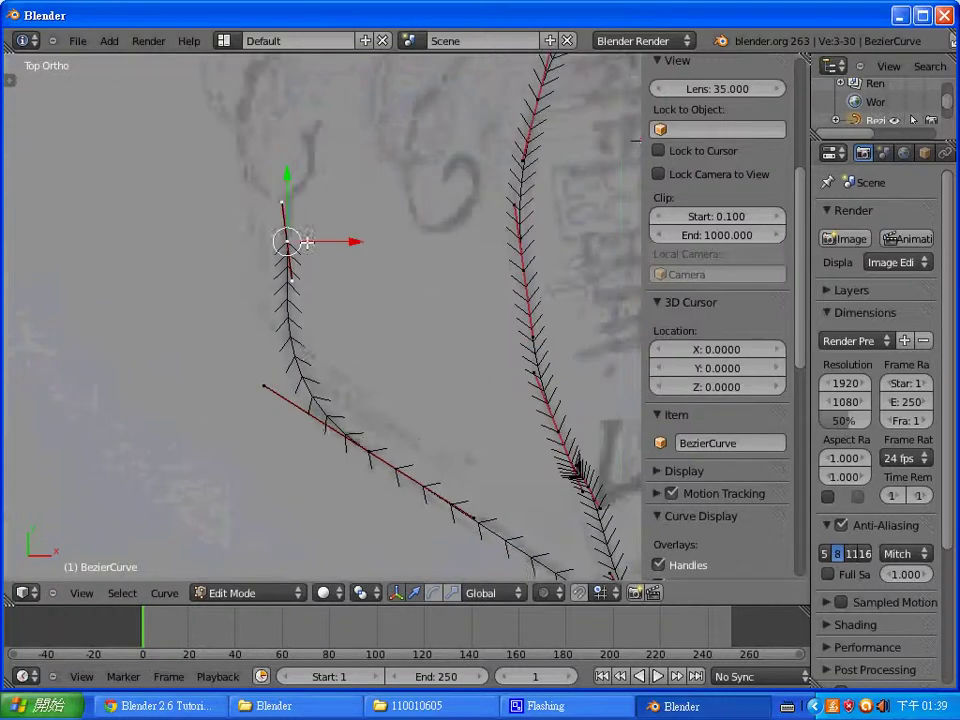
key("g")
left_click(291, 199)
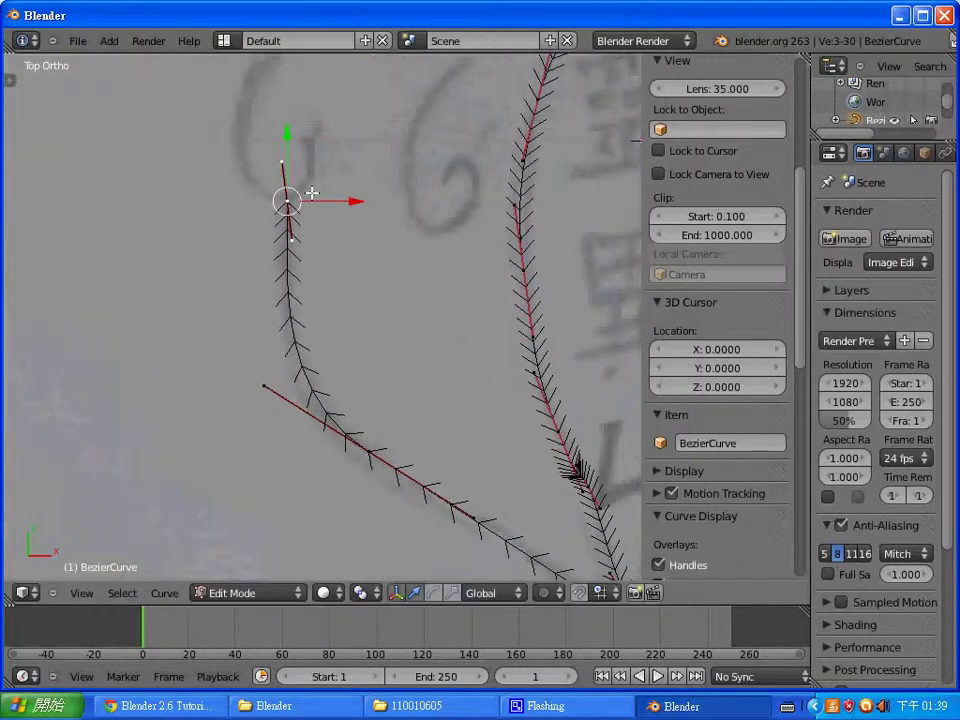
key("s")
left_click(538, 98)
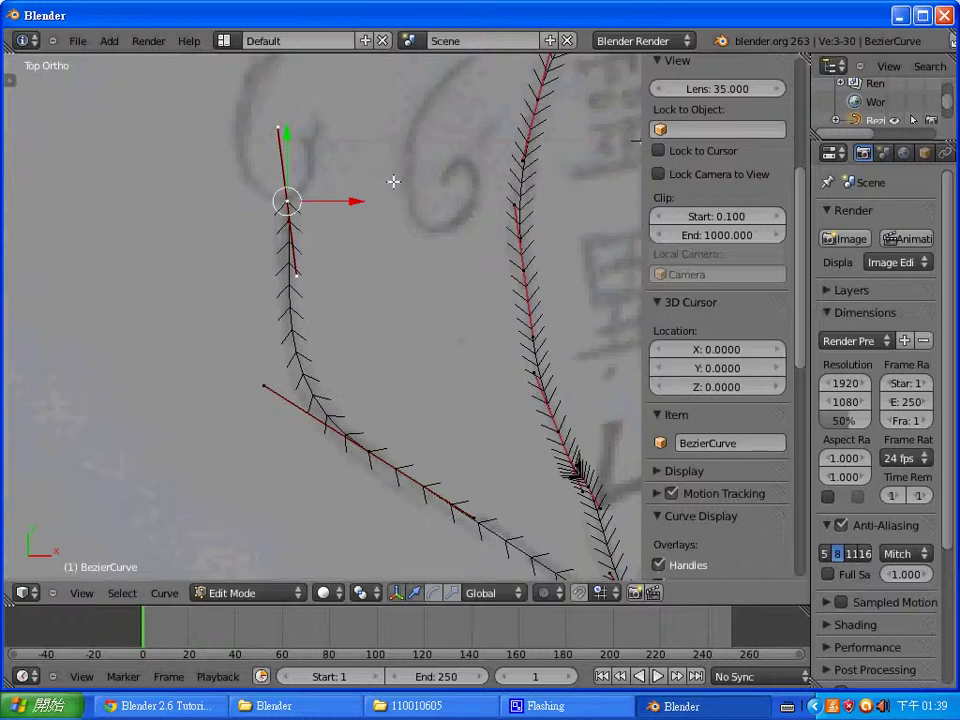
key("g")
left_click(300, 249)
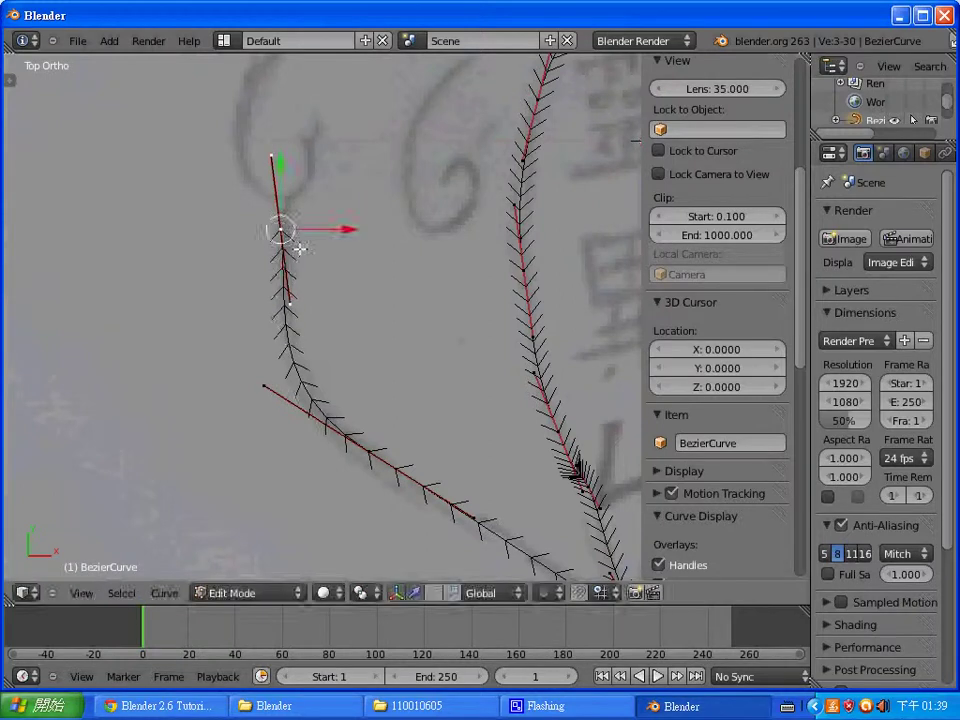
Step: Rotate the top point's handle to vertical along the sketch line and nudge it into place
key("r")
left_click(346, 136)
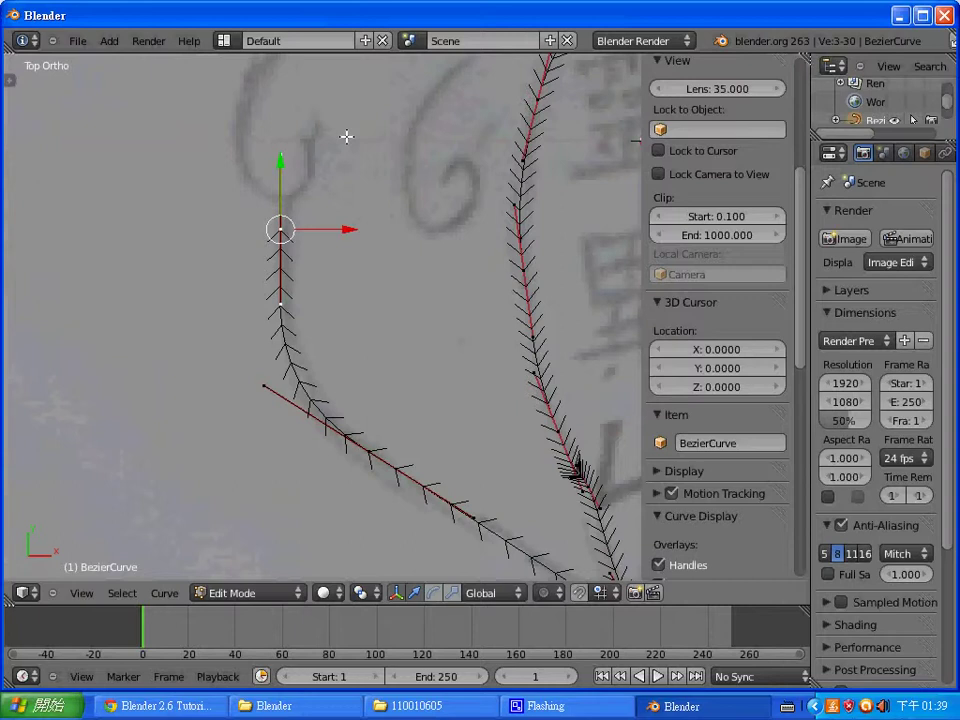
key("g")
left_click(295, 278)
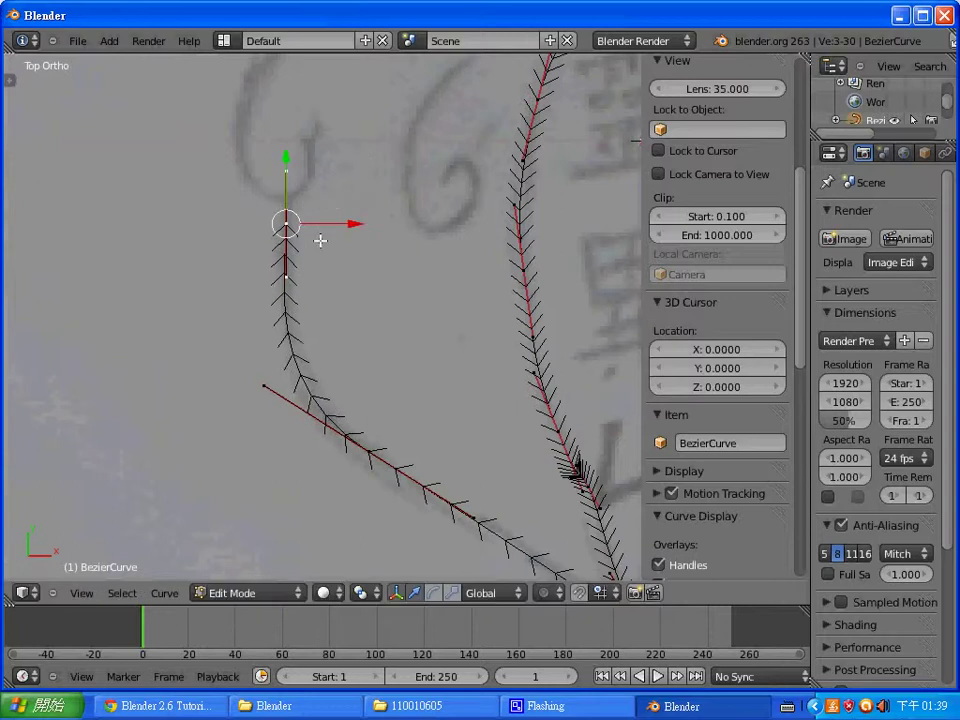
middle_click_drag(320, 240, 373, 326, "shift")
scroll(377, 390, "up", 2)
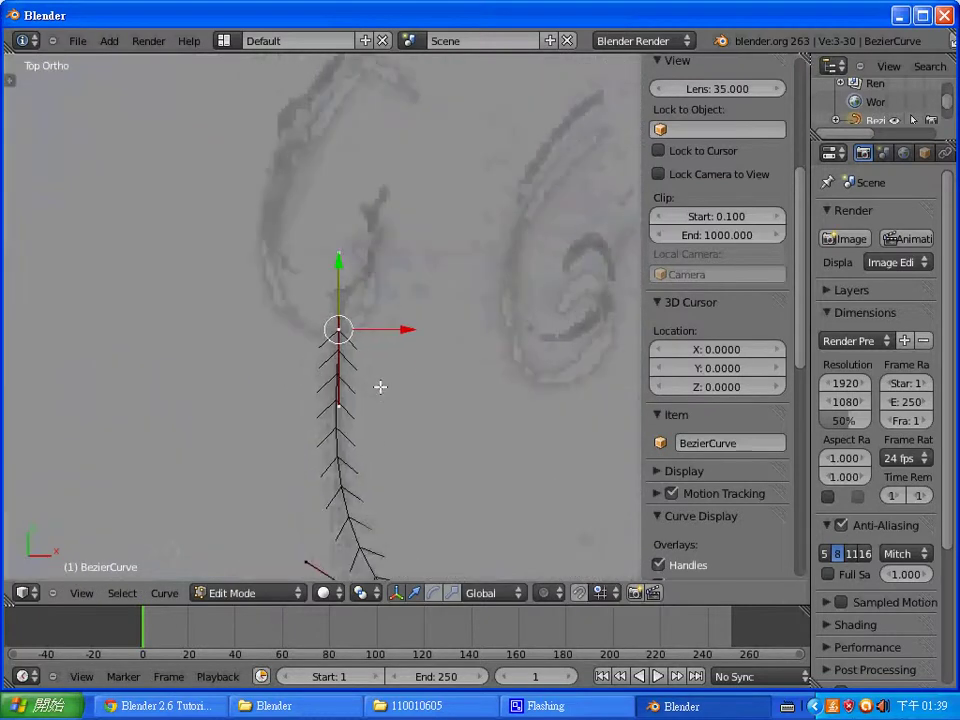
Step: Rotate, move and lengthen the handles of the curve's top point to follow the sketch
right_click(344, 281)
key("r")
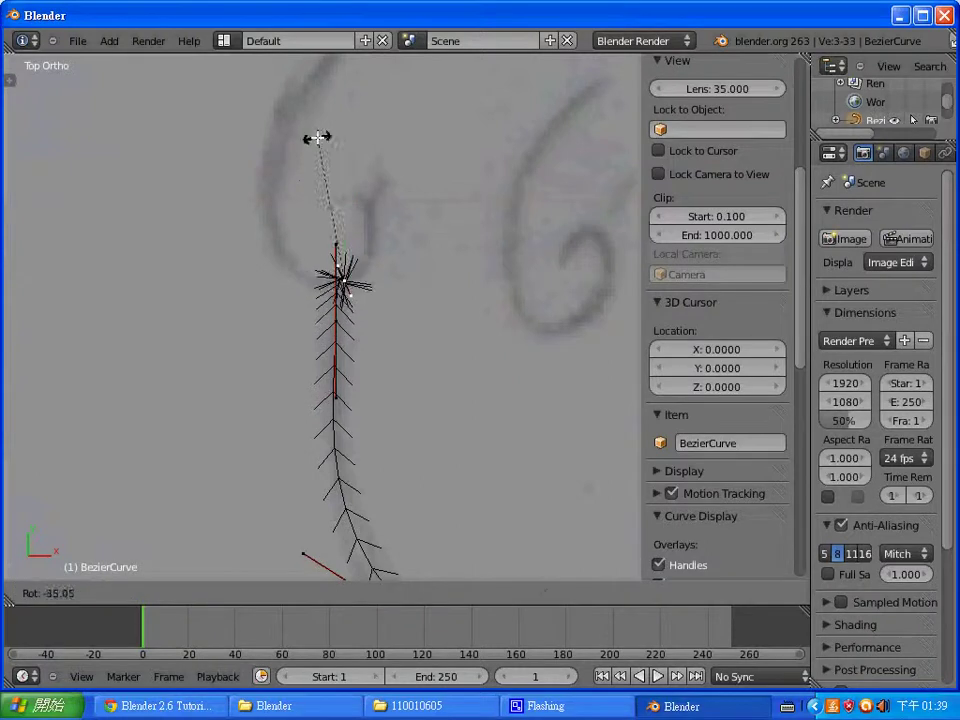
left_click(318, 137)
key("r")
key("Escape")
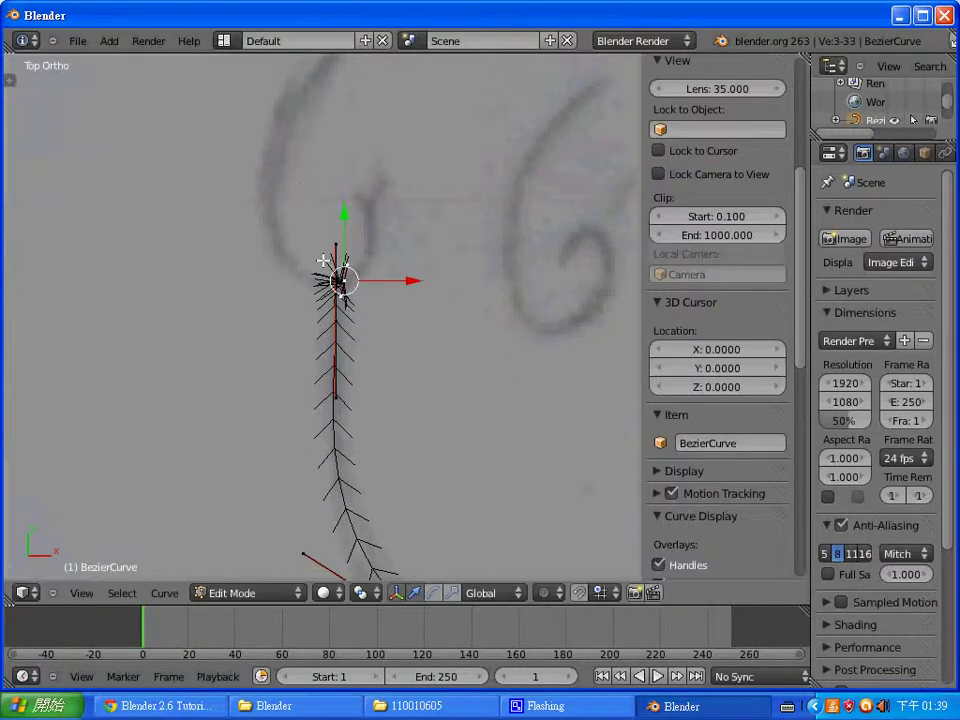
key("g")
key("r")
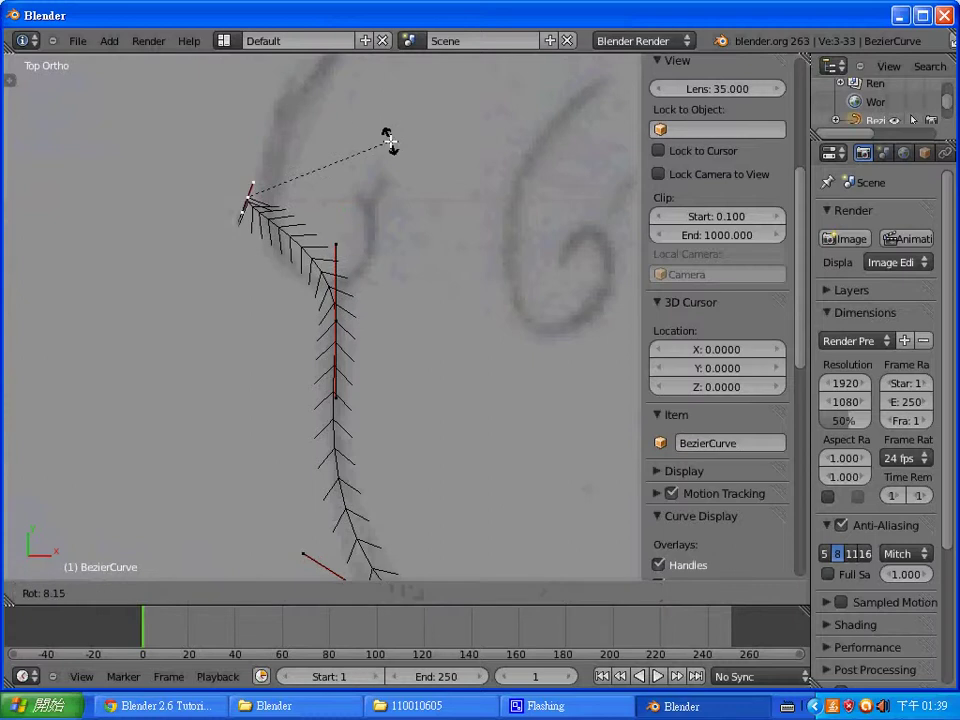
key("Escape")
key("r")
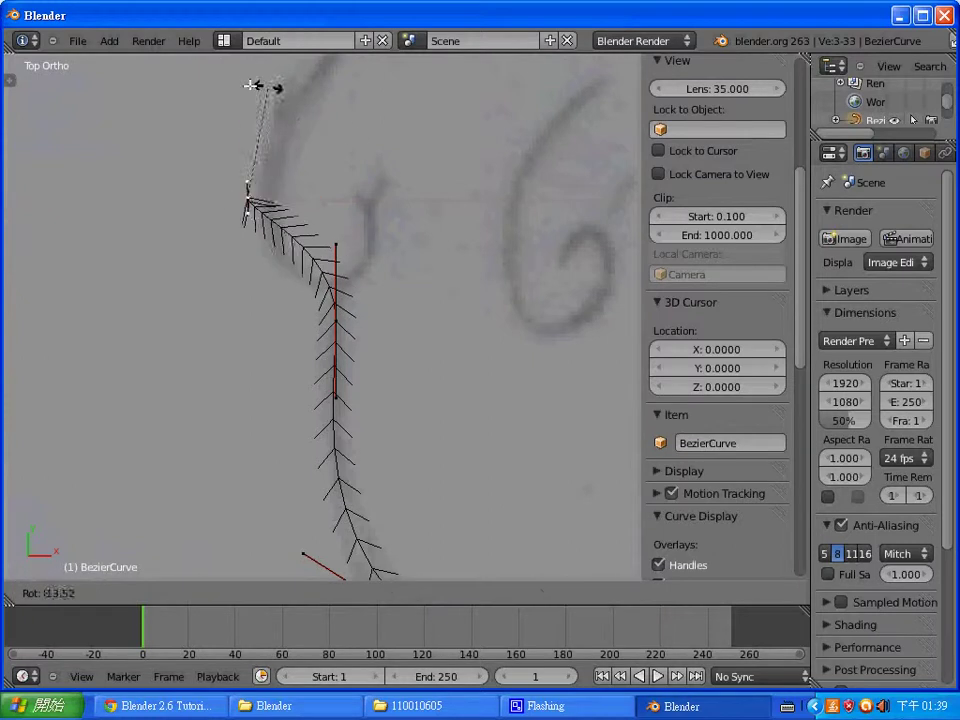
left_click(261, 116)
key("s")
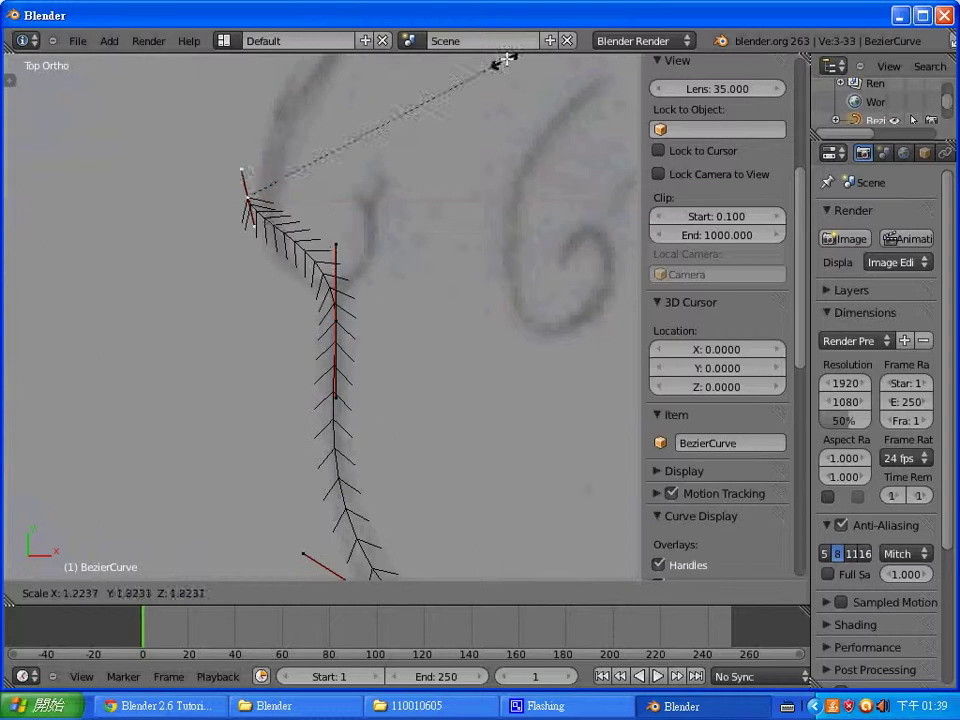
left_click(375, 50)
Step: Stretch the top point's handles further, then raise, rotate and shift the point right
mouse_move(368, 271)
middle_mouse_down("shift")
mouse_move(401, 409)
mouse_move(429, 420)
middle_mouse_up("shift")
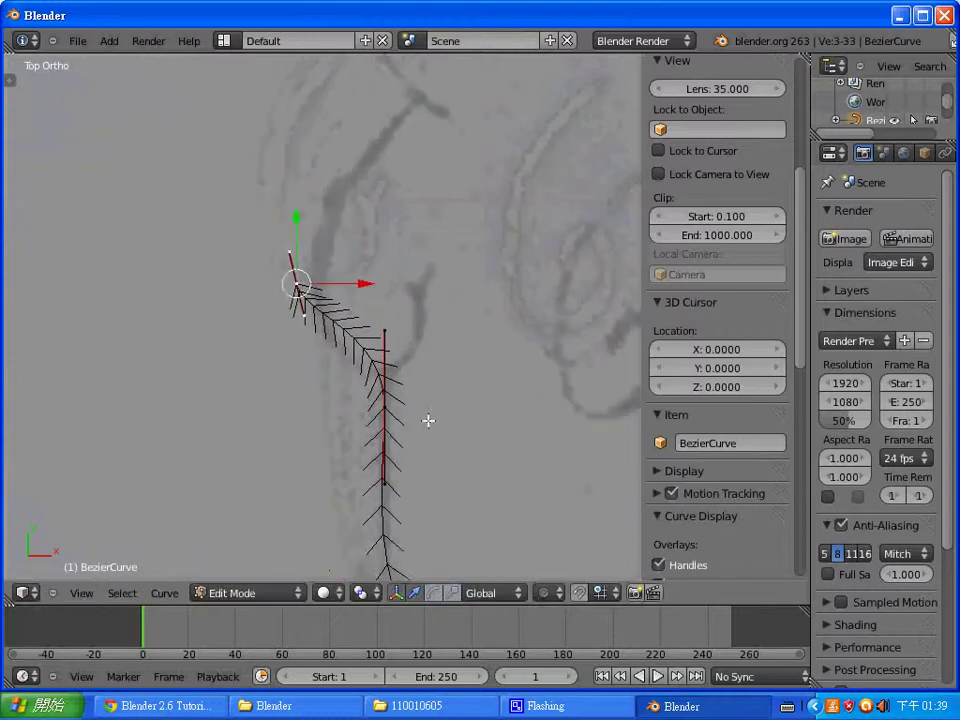
key("s")
left_click(467, 120)
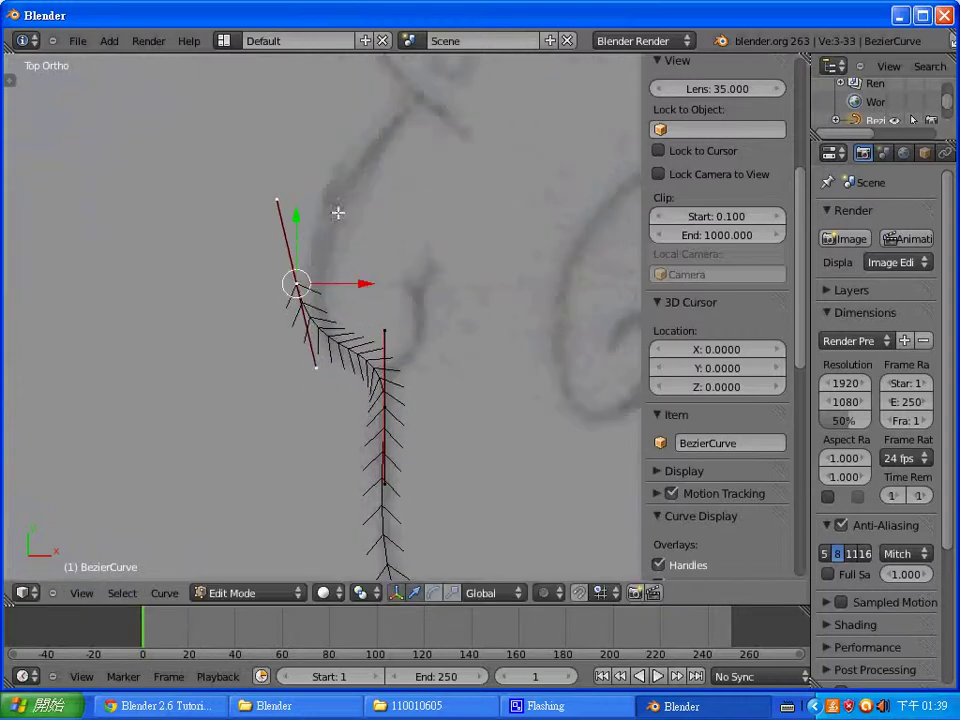
key("s")
left_click(335, 293)
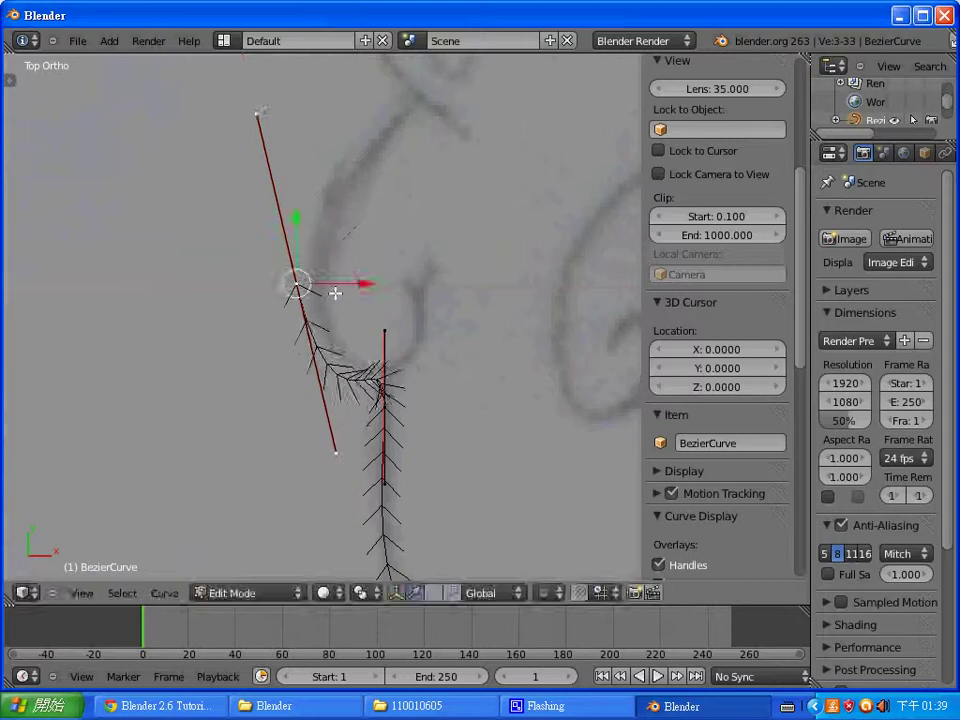
key("g")
left_click(320, 256)
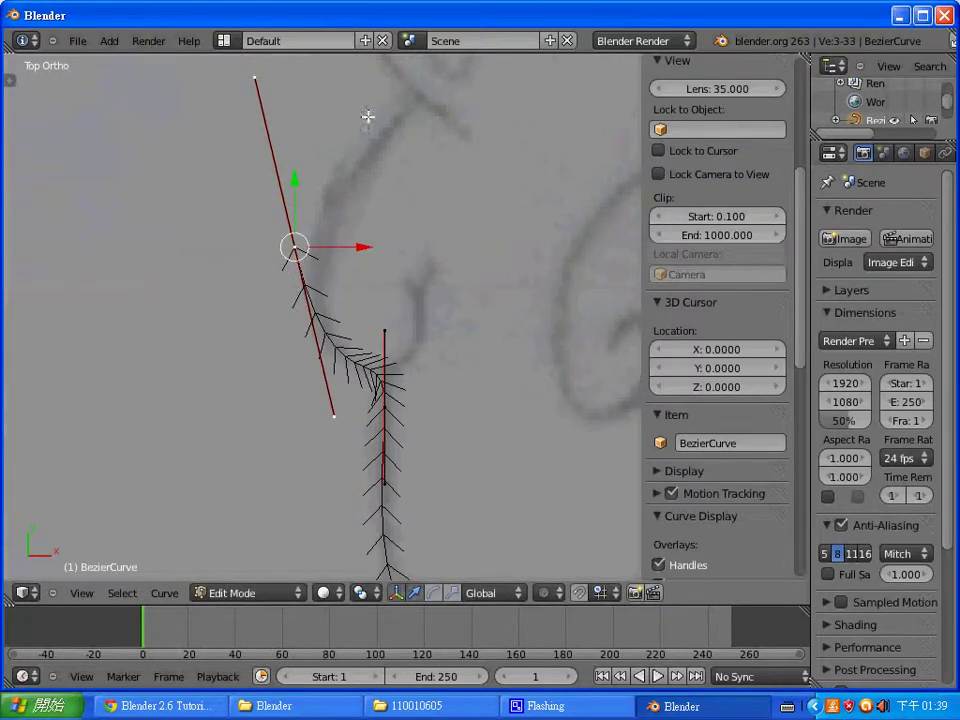
key("r")
left_click(414, 150)
key("g")
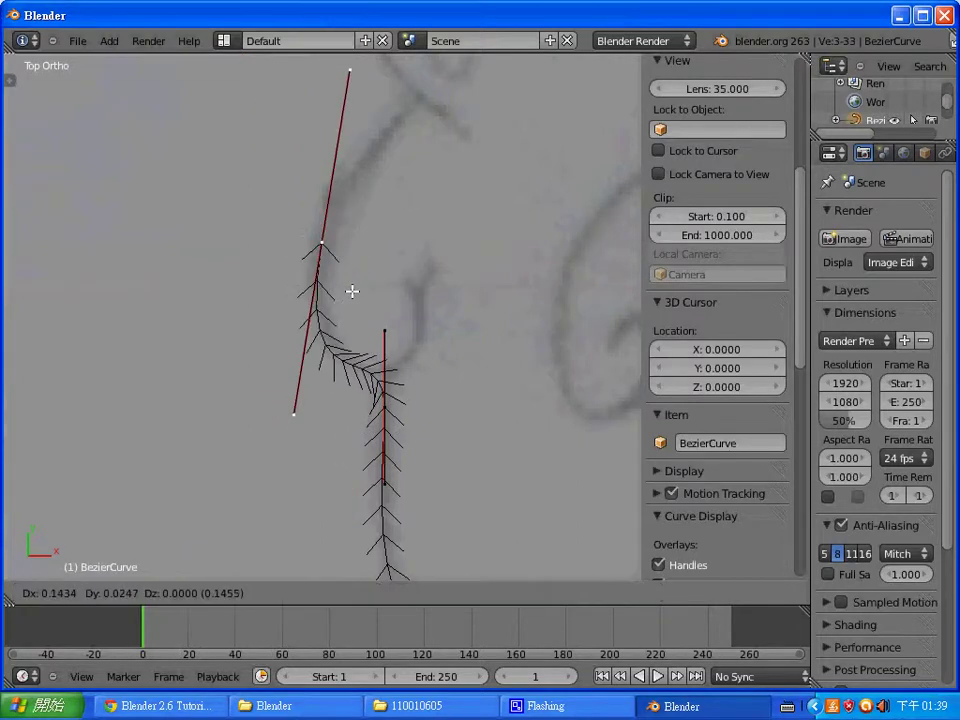
left_click(352, 291)
Step: Undo those point adjustments and shorten the selected point's handles instead
key("ctrl+z")
key("ctrl+z")
key("ctrl+z")
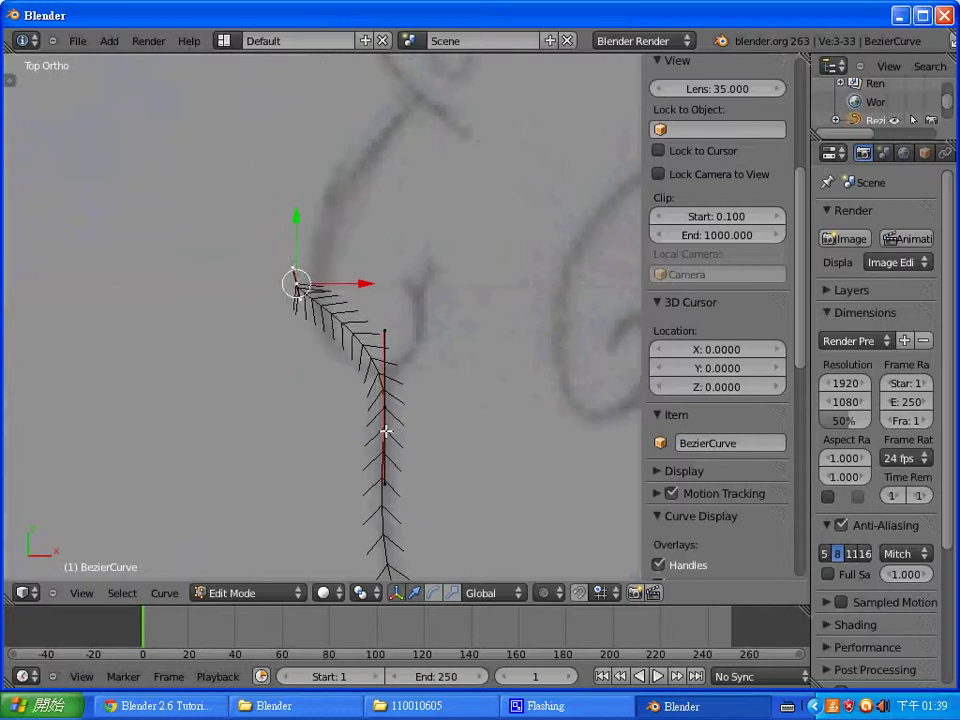
key("ctrl+z")
key("ctrl+z")
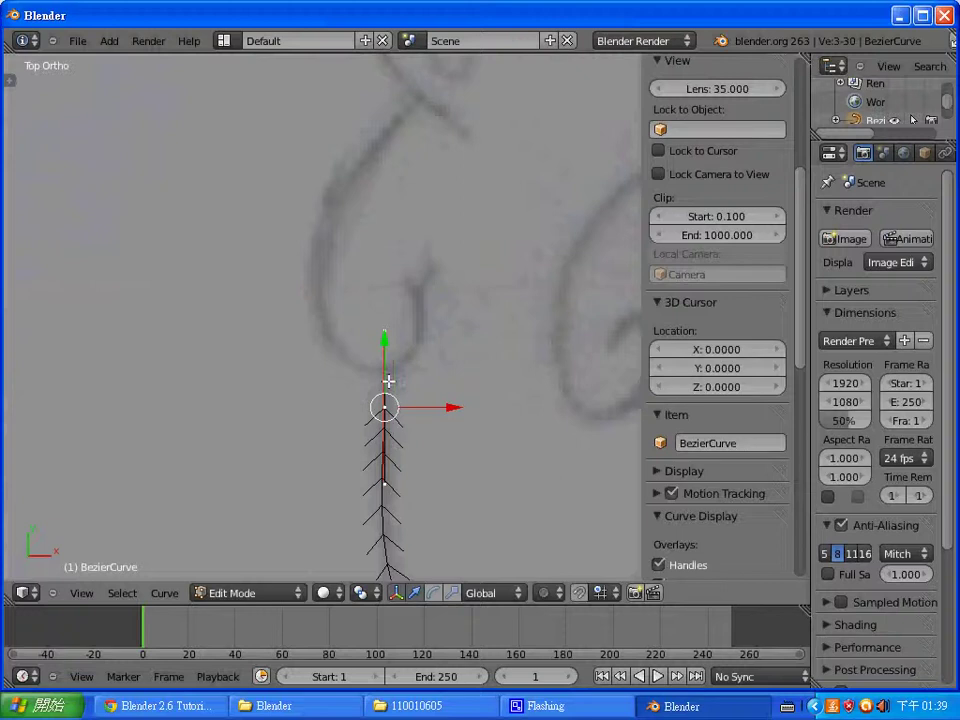
key("ctrl+z")
key("ctrl+z")
key("ctrl+z")
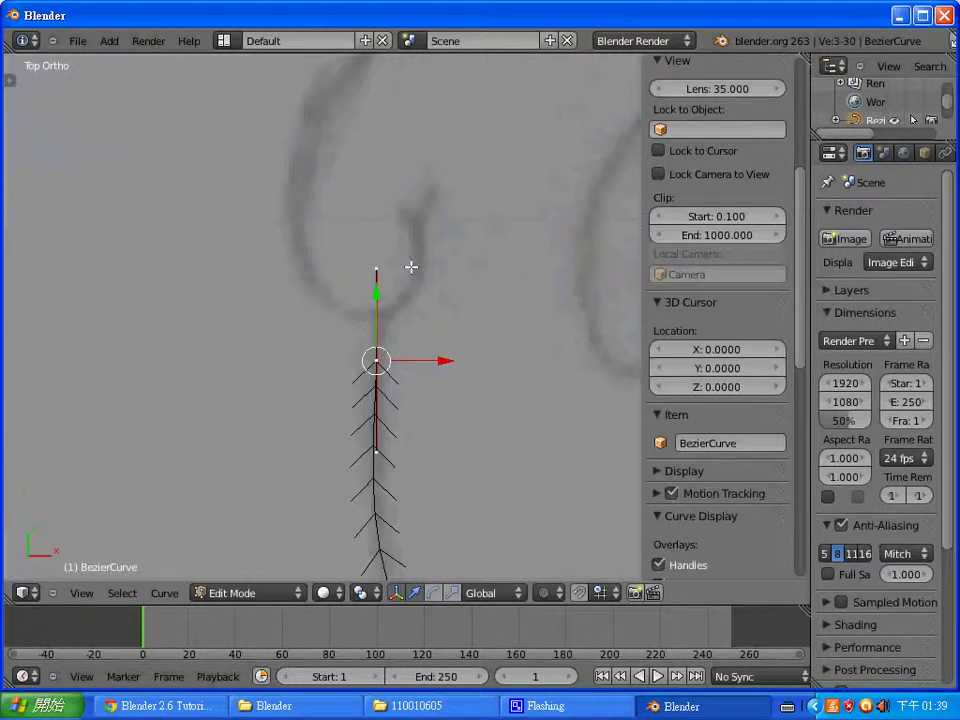
key("s")
left_click(443, 292)
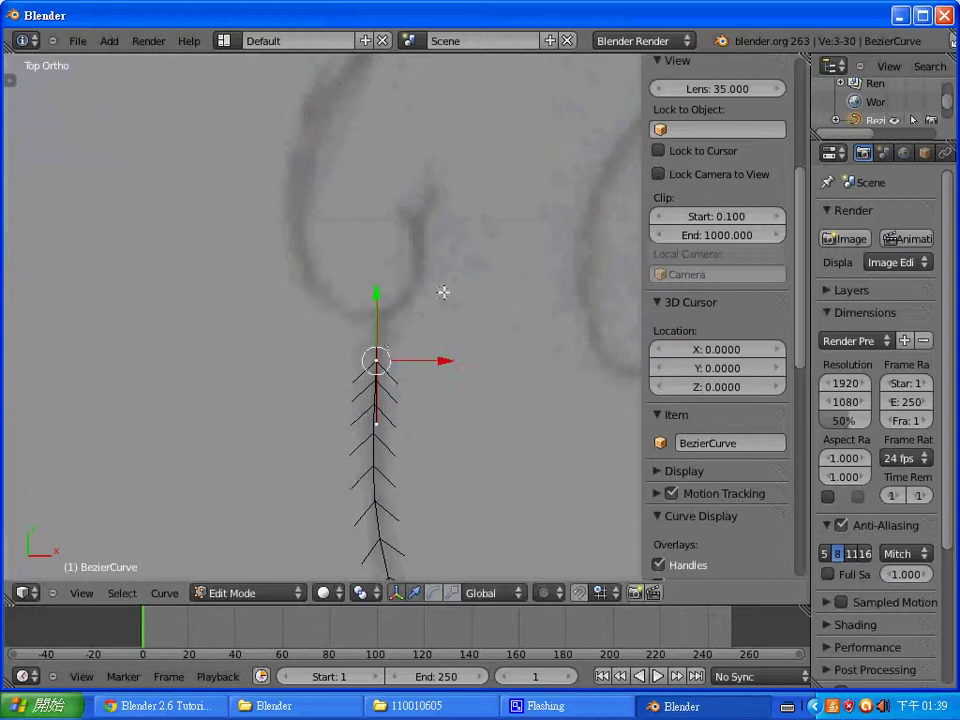
left_click(418, 256)
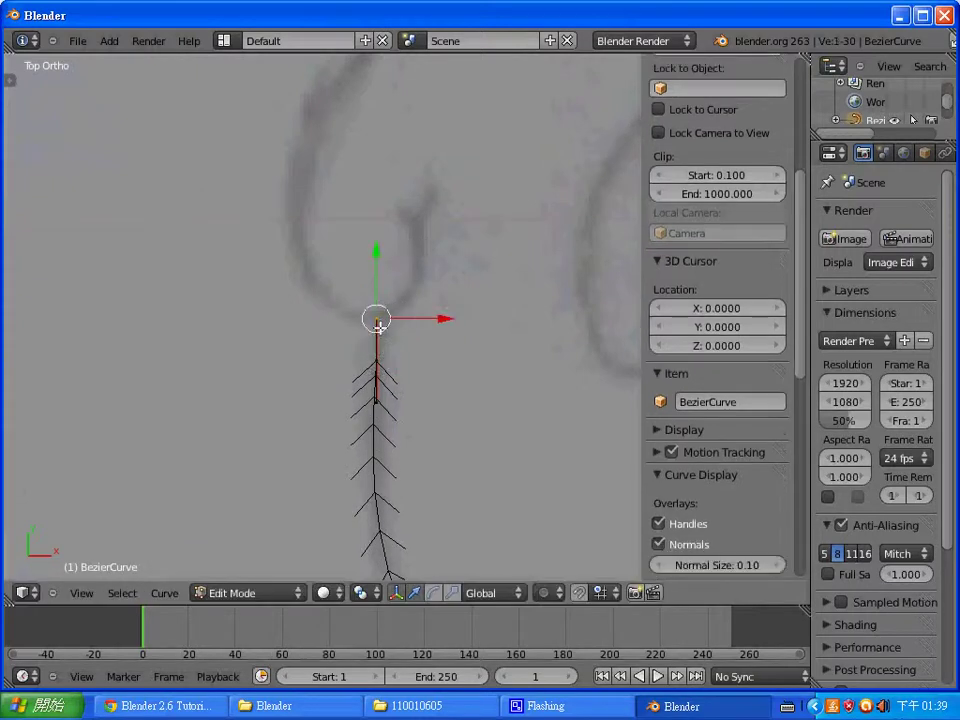
Step: Reposition the curve point and reshape its top handle to match the sketch
key("g")
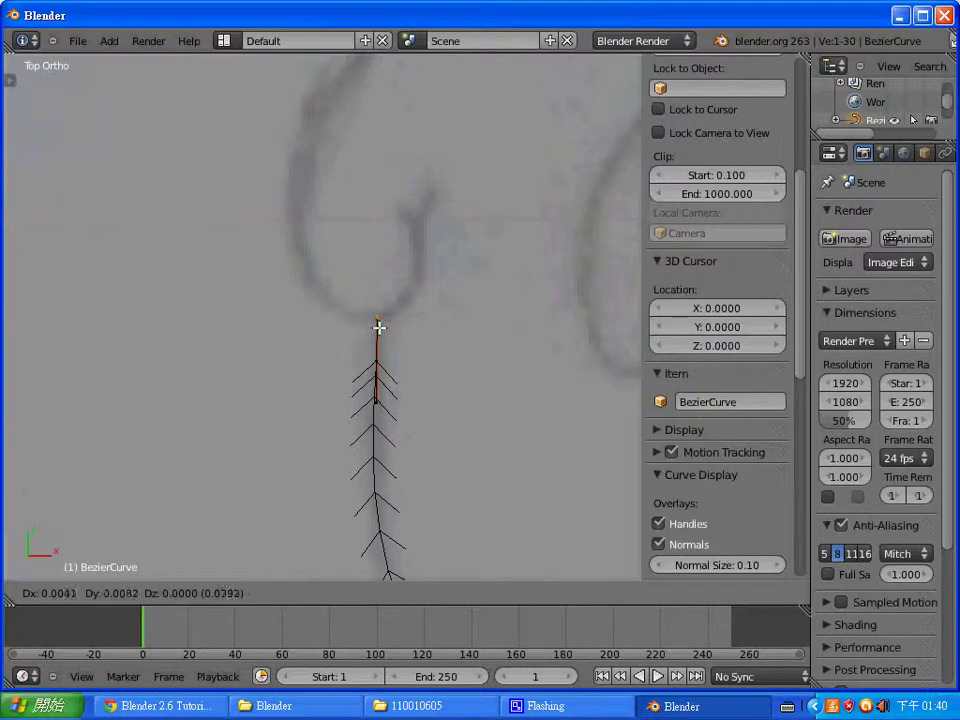
left_click(377, 326)
key("g")
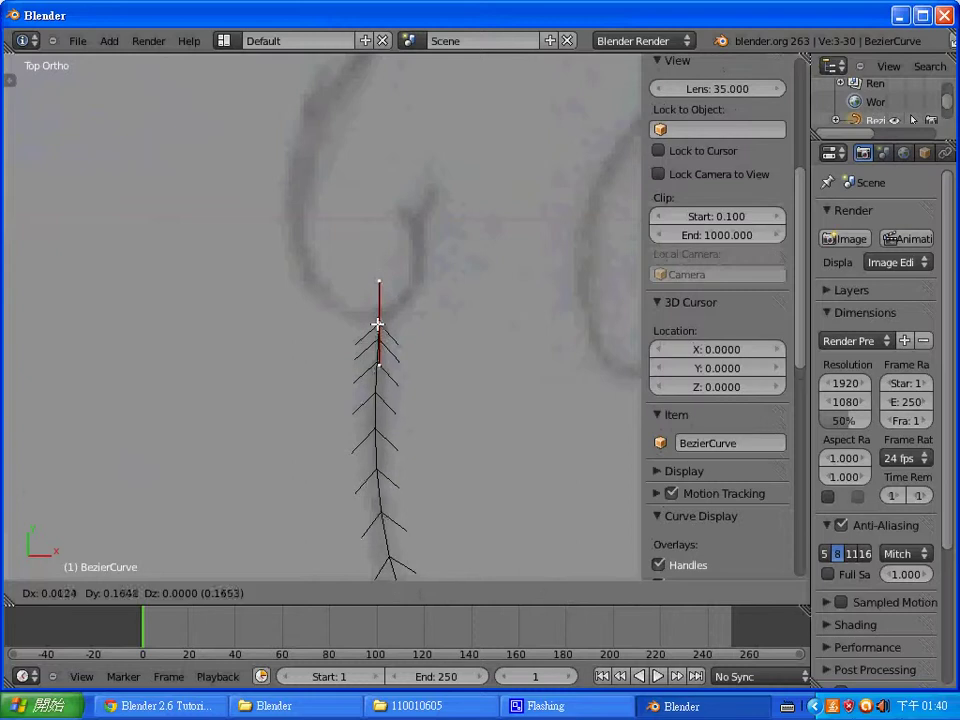
left_click(377, 322)
scroll(396, 390, "down", 2)
scroll(405, 300, "down", 1, "shift")
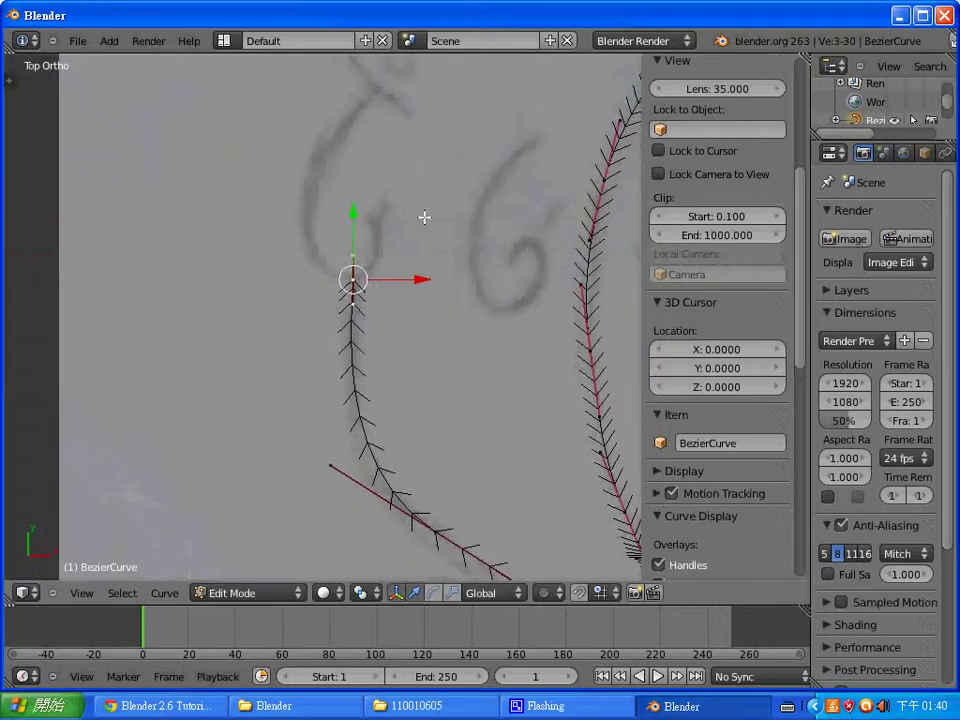
key("s")
left_click(420, 423)
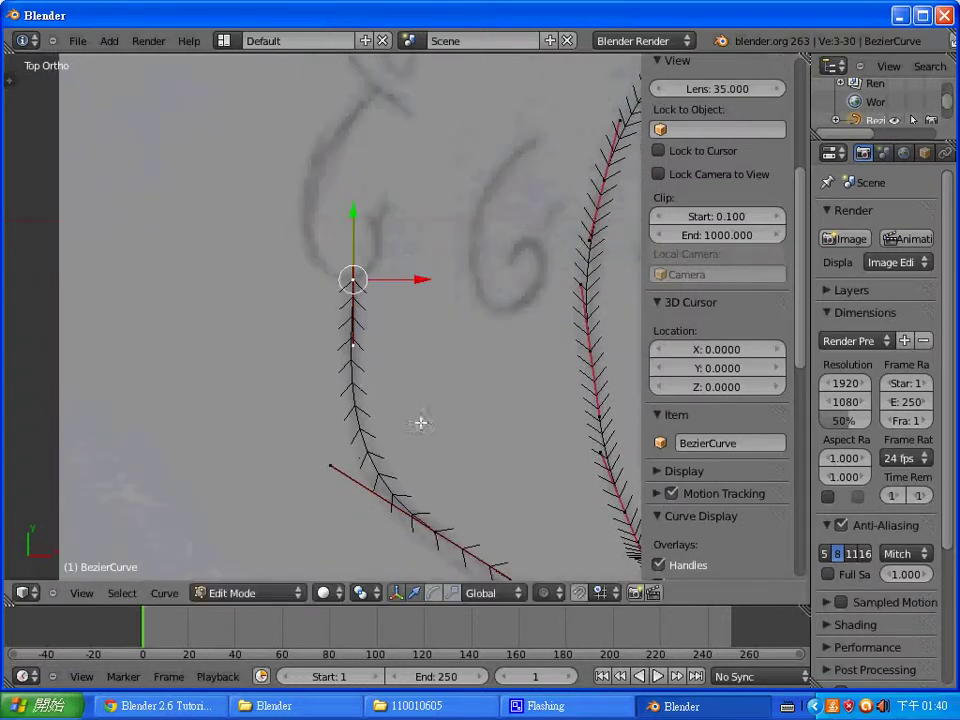
Step: Move a lower curve point, then bring the top point down onto the sketch line
right_click(430, 524)
key("g")
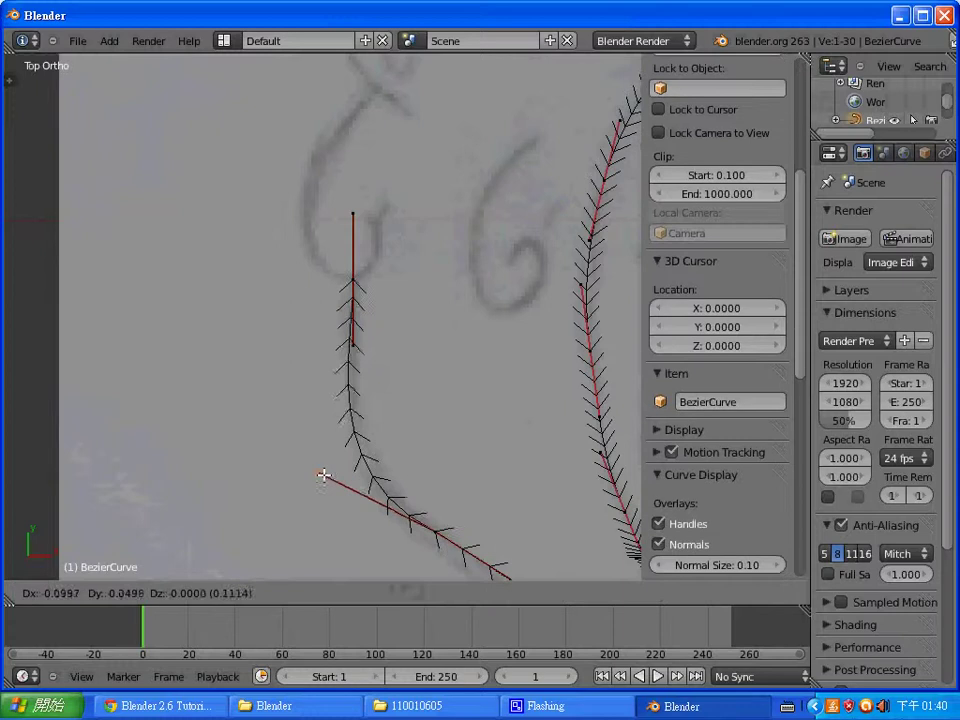
left_click(340, 501)
scroll(398, 340, "up", 3)
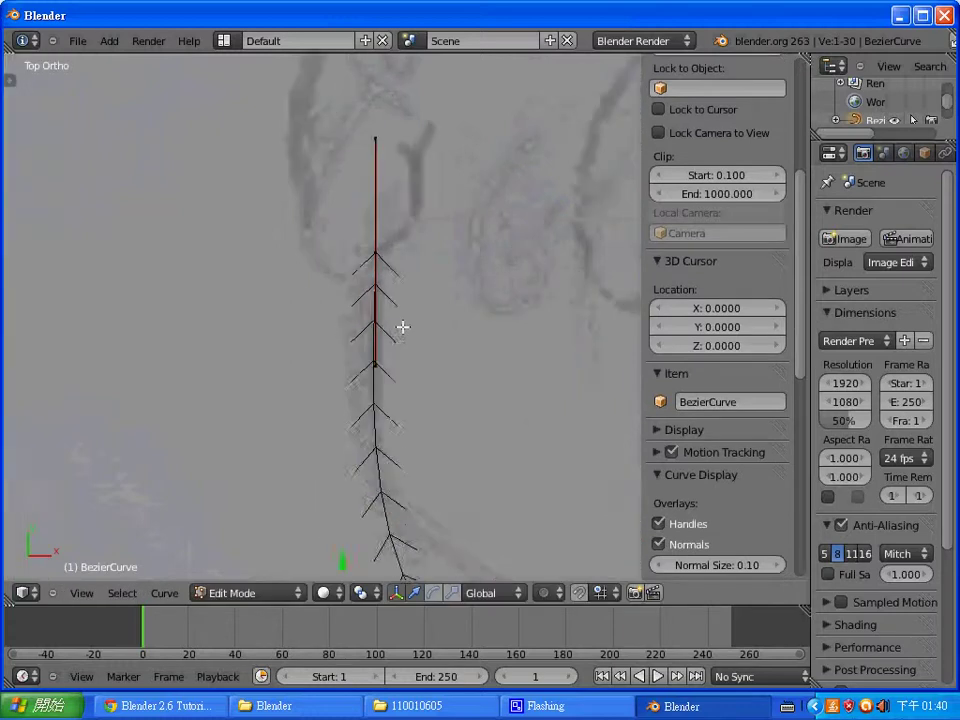
scroll(440, 310, "up", 2, "shift")
scroll(400, 285, "up", 3, "shift")
right_click(372, 266)
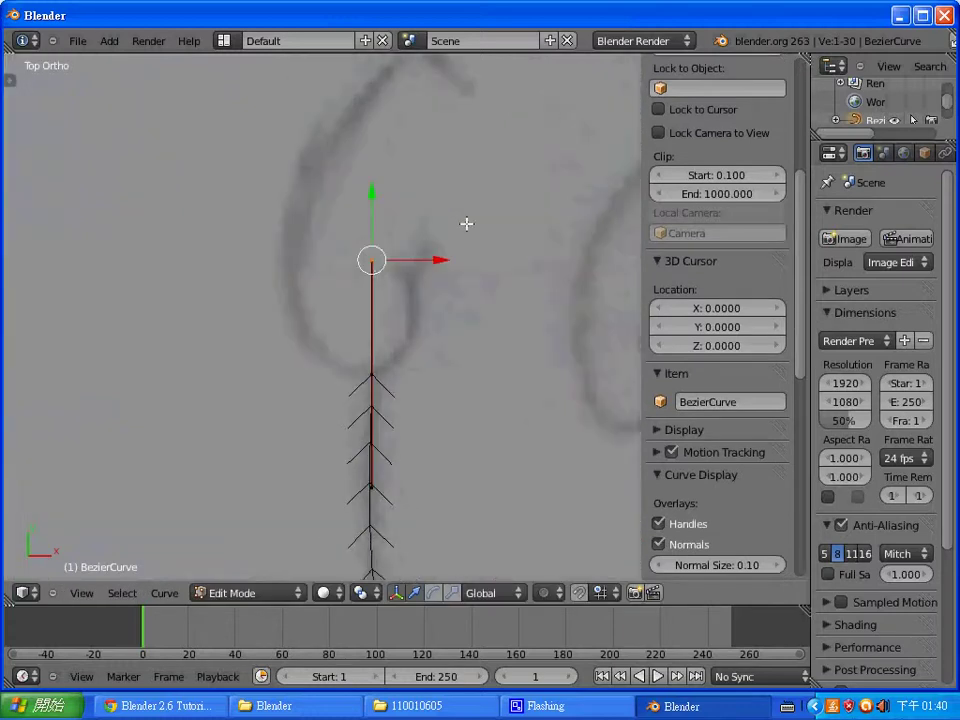
key("g")
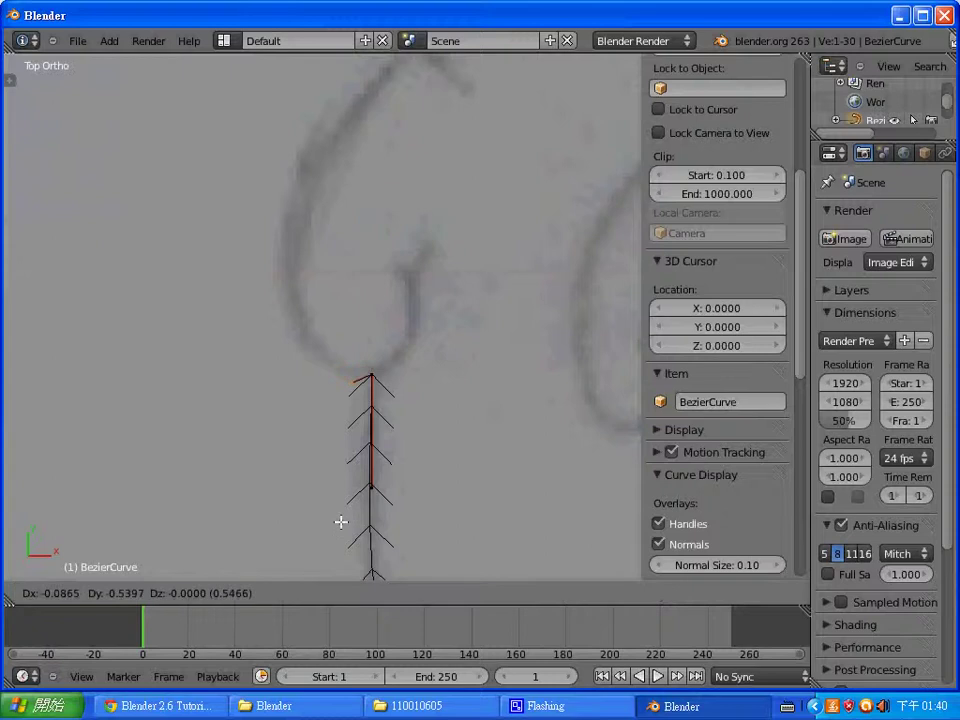
left_click(299, 424)
Step: Extend the curve with two new points upward, angling and shortening their handles
left_click(287, 282, "ctrl")
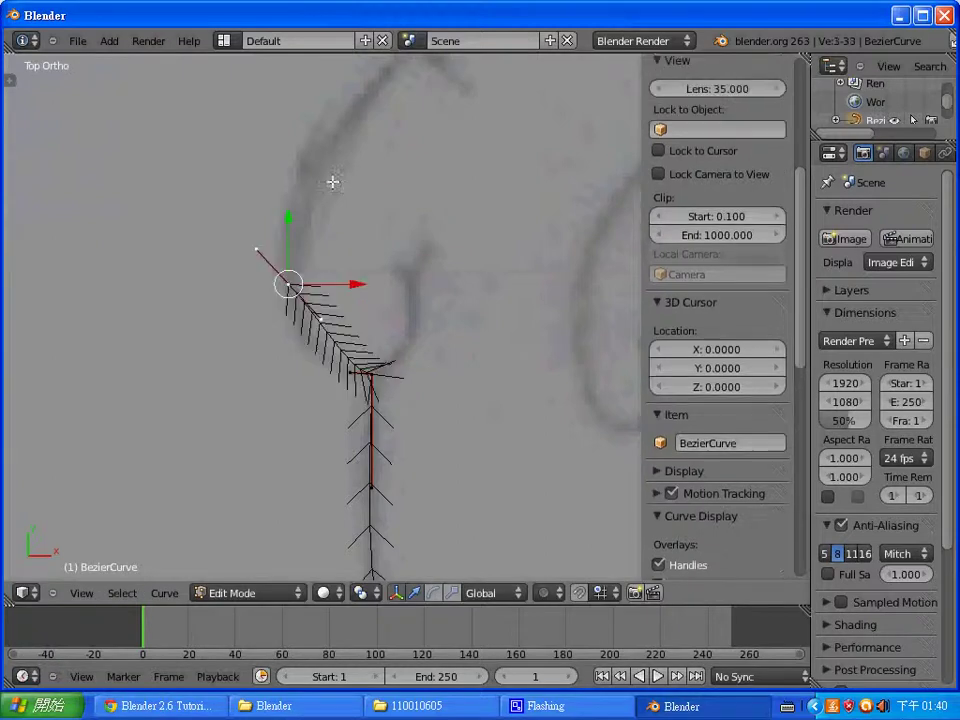
key("r")
key("Escape")
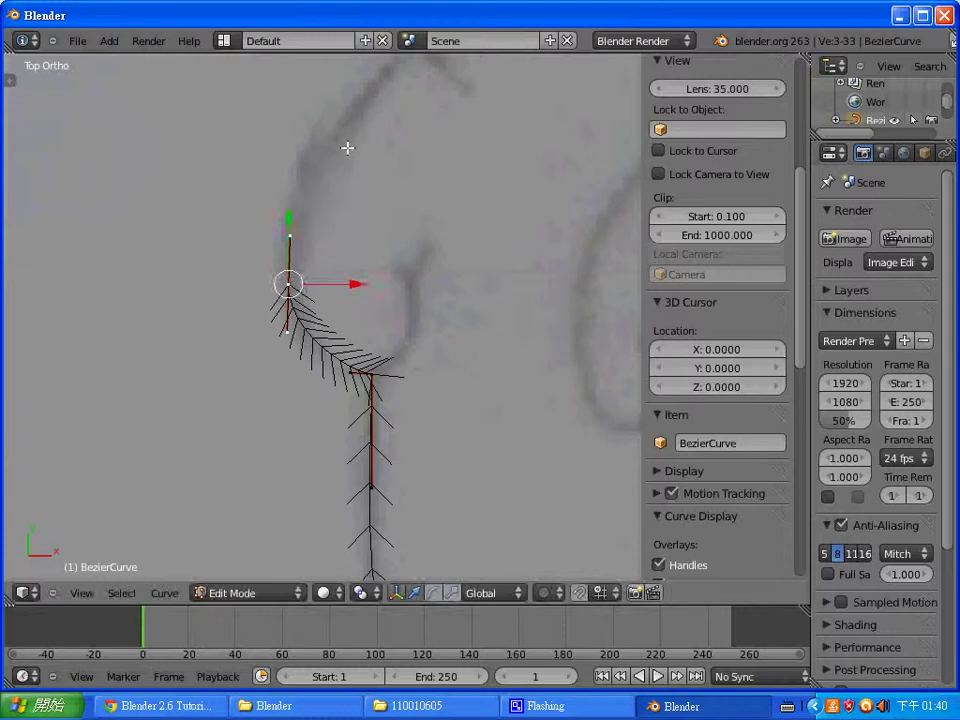
middle_click_drag(347, 146, 378, 209, "shift")
left_click(399, 190, "ctrl")
key("r")
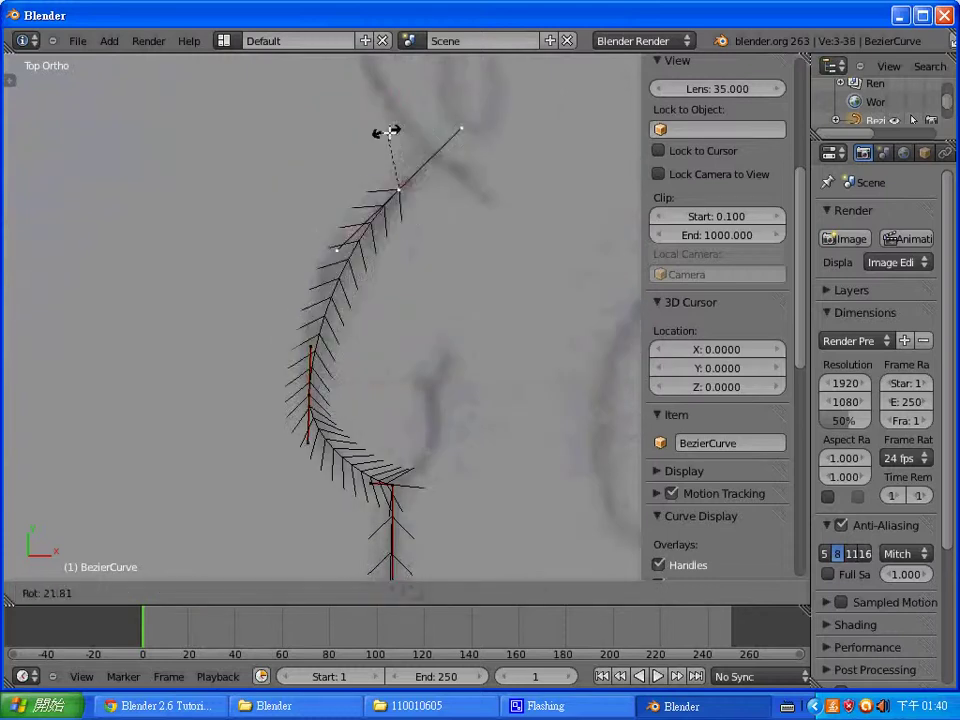
left_click(399, 127)
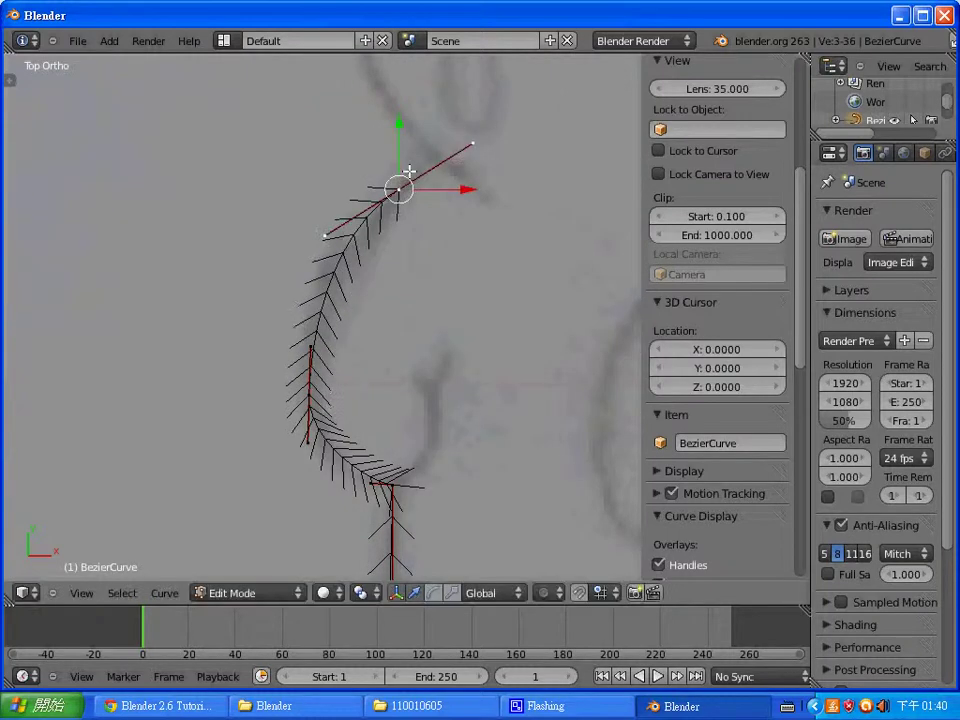
key("s")
left_click(422, 168)
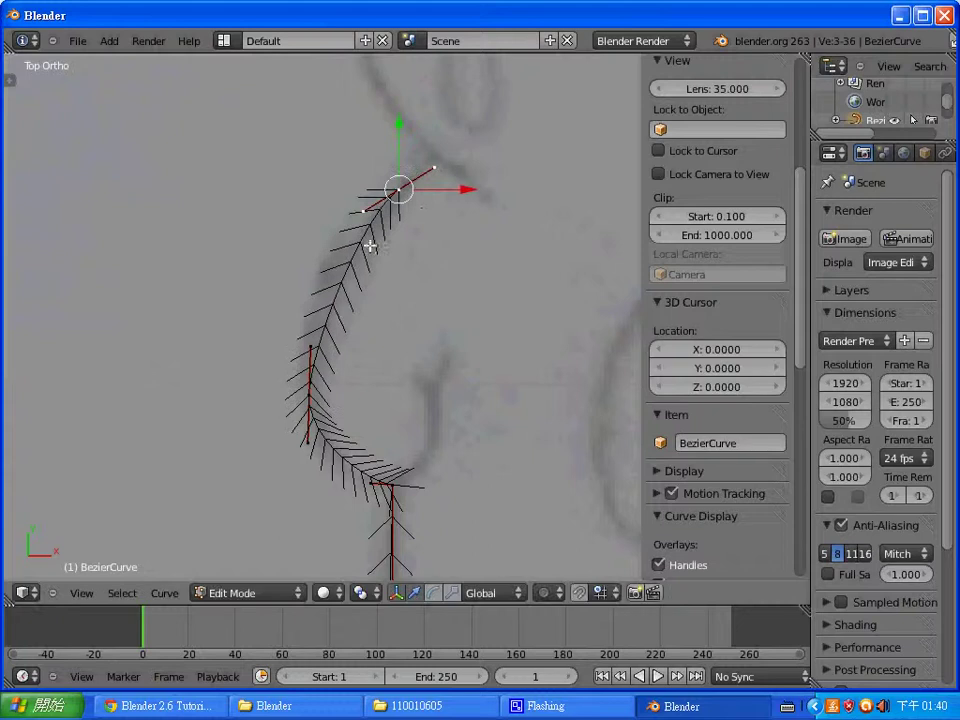
Step: Rotate and reposition the top point's handle end along the sketch line
right_click(431, 157)
key("r")
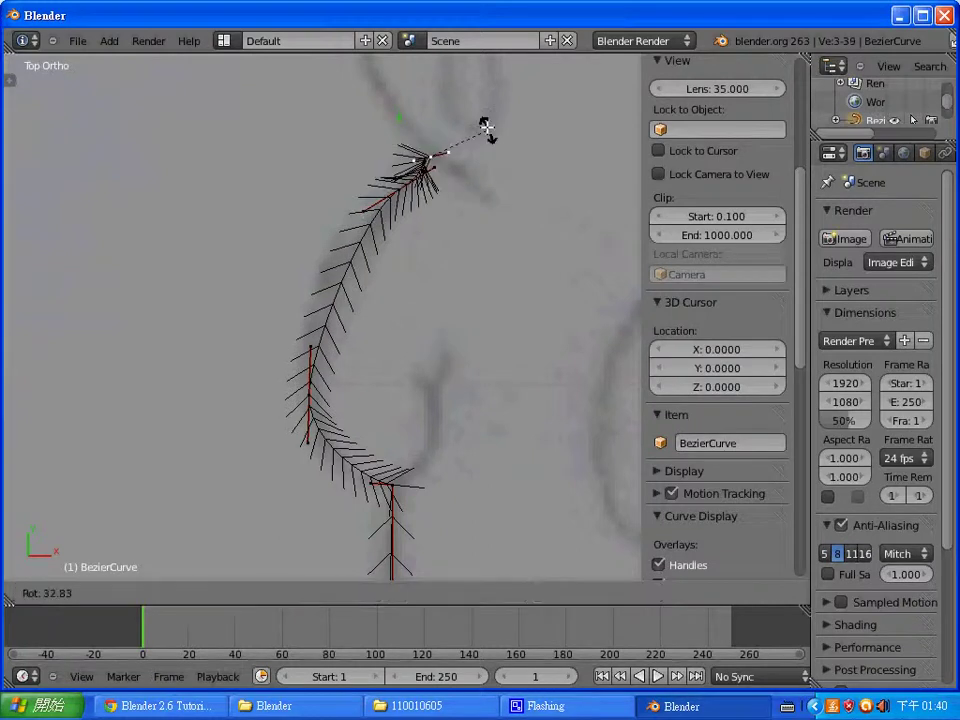
left_click(485, 126)
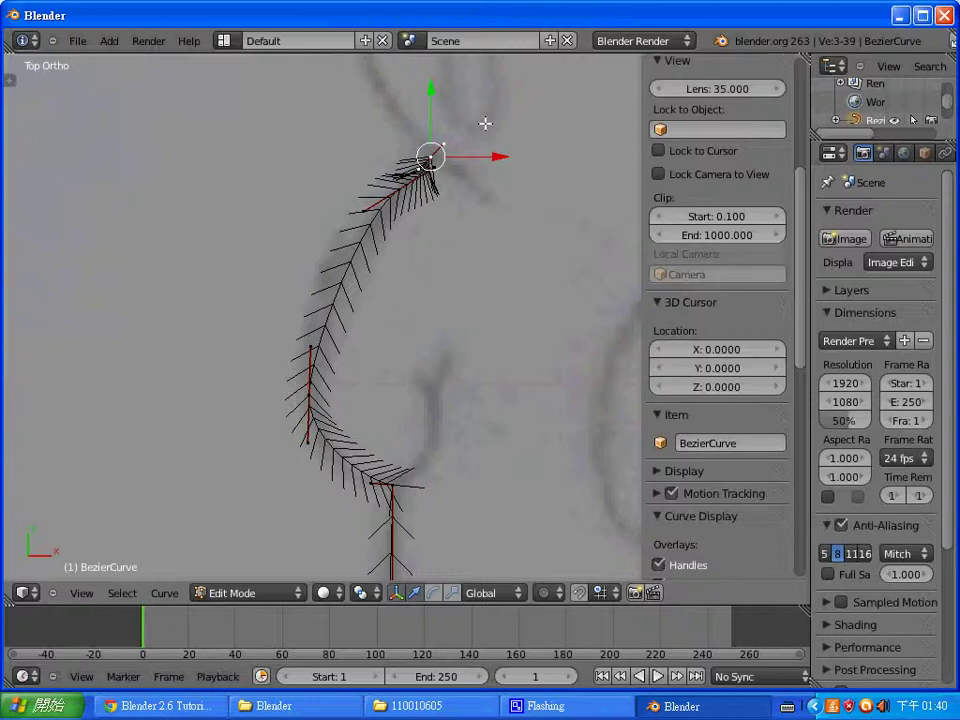
key("g")
left_click(446, 160)
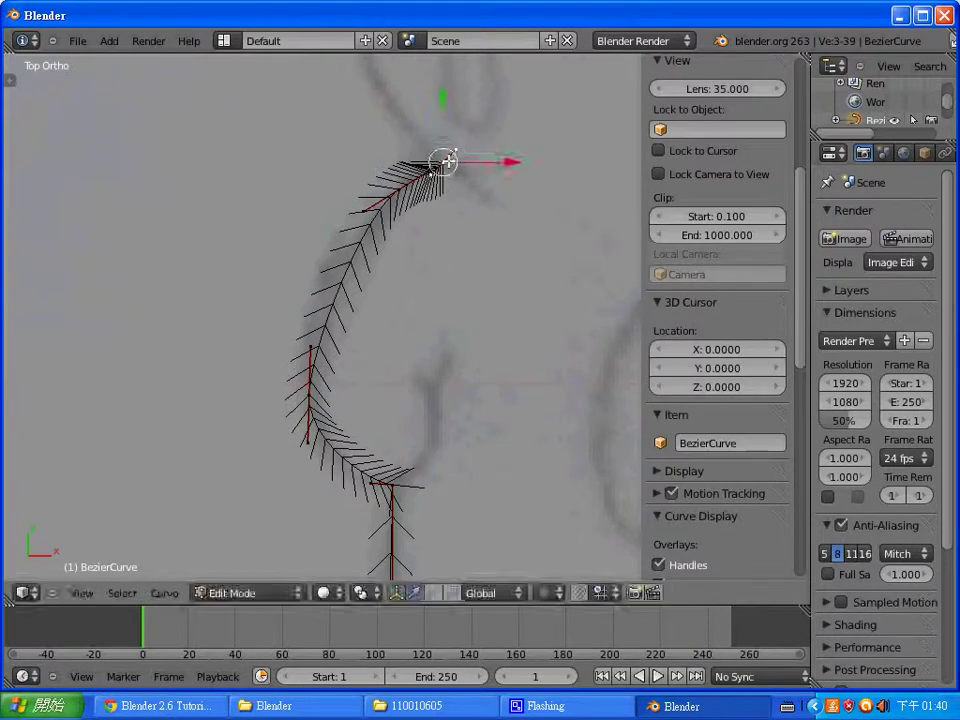
key("g")
left_click(437, 151)
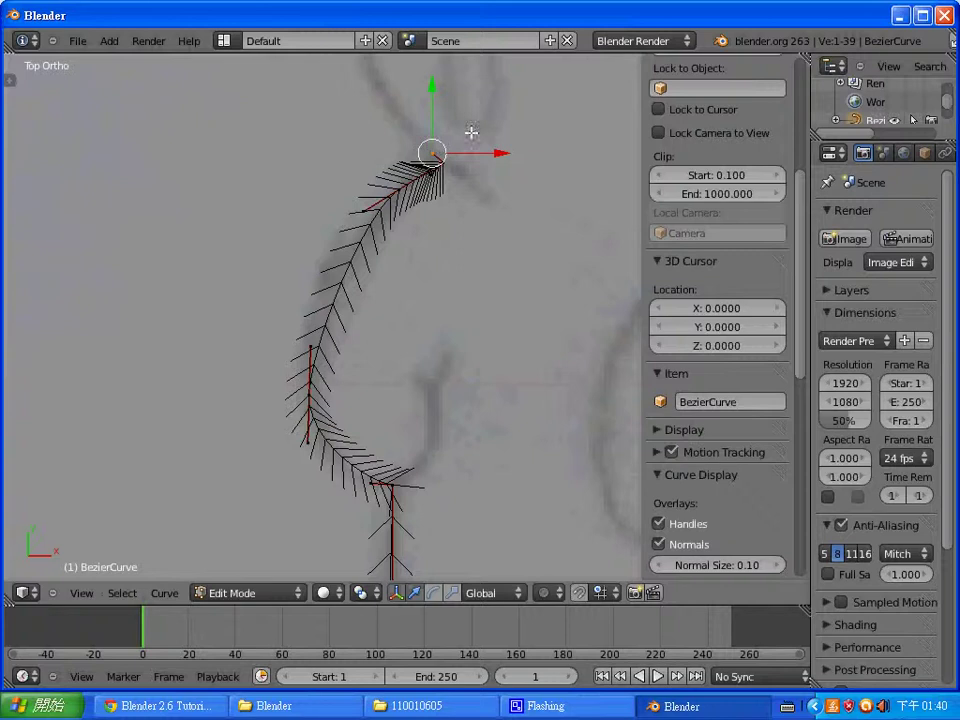
Step: Add two more points continuing the outline up the sketch, rotating each one's handles
middle_click_drag(471, 132, 452, 257, "shift")
left_click(343, 171, "ctrl")
key("r")
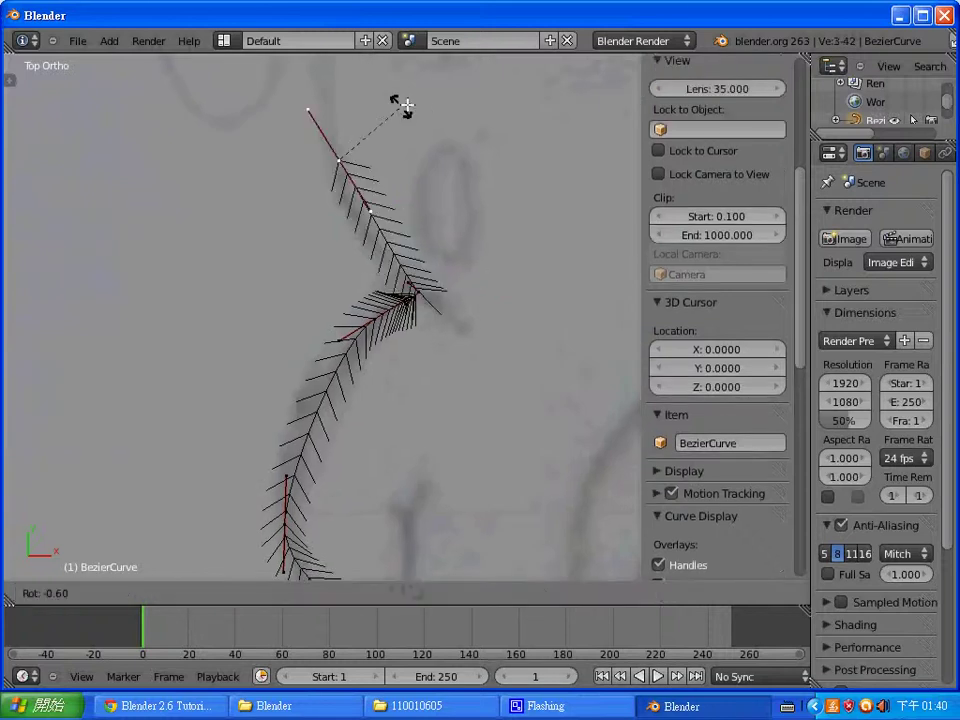
left_click(497, 124)
middle_click_drag(497, 124, 438, 306, "shift")
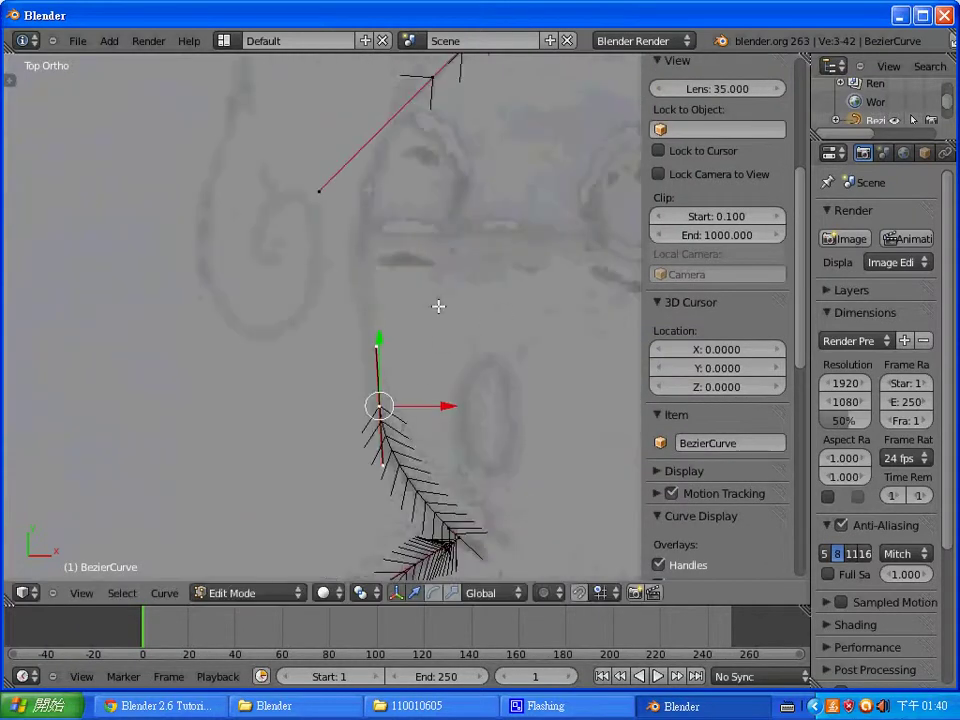
left_click(369, 242, "ctrl")
key("r")
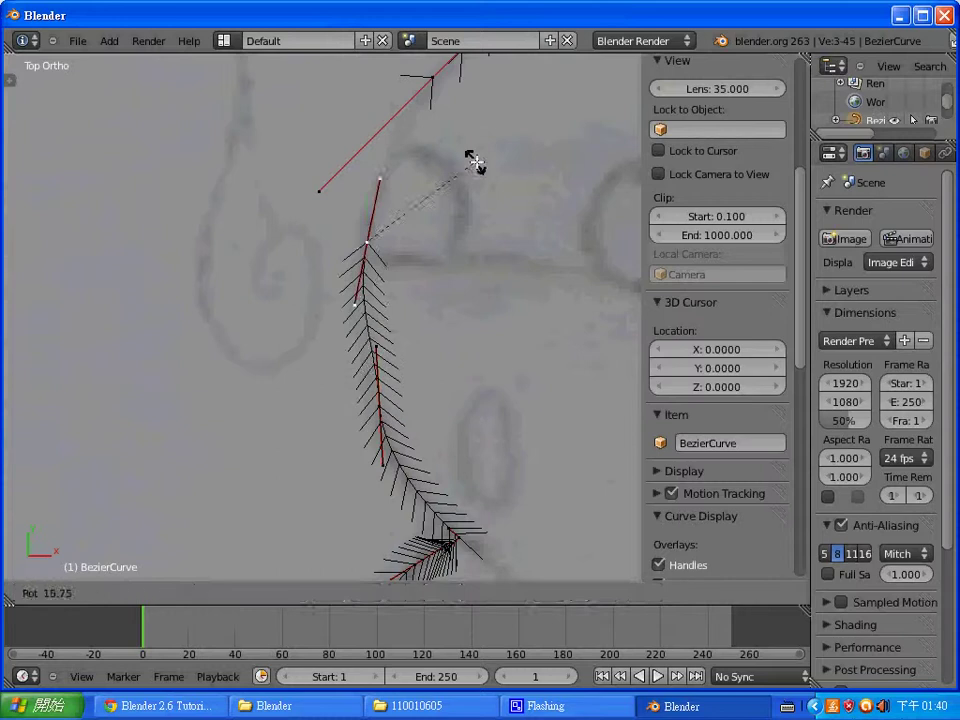
left_click(474, 162)
Step: Join the two curve ends with F and drop the point near the join onto the sketch
middle_click_drag(422, 163, 428, 238, "shift")
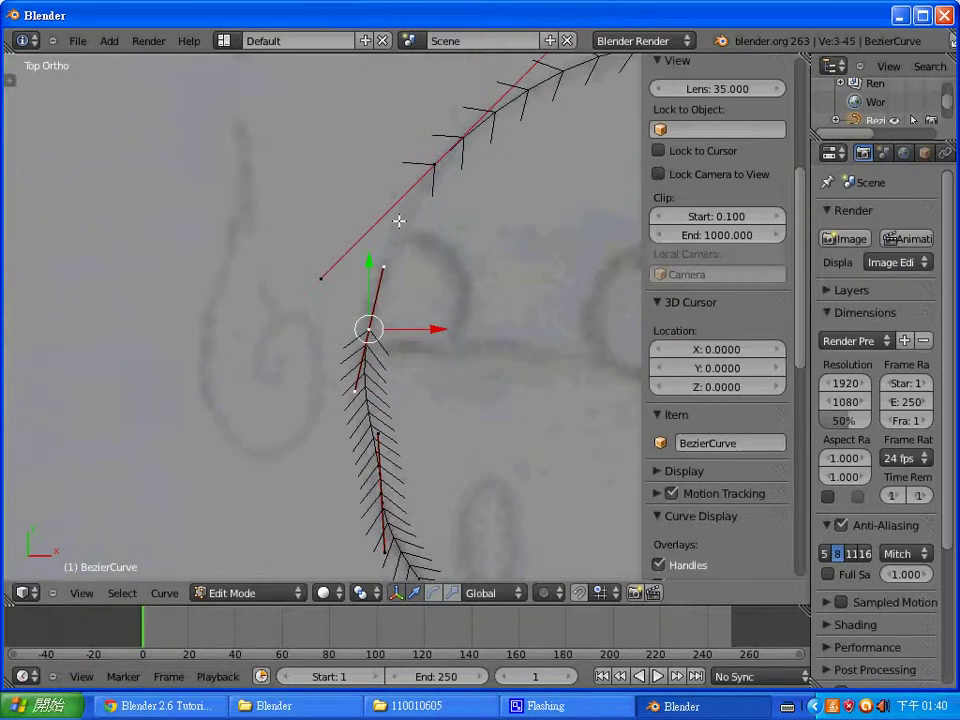
right_click(433, 167, "shift")
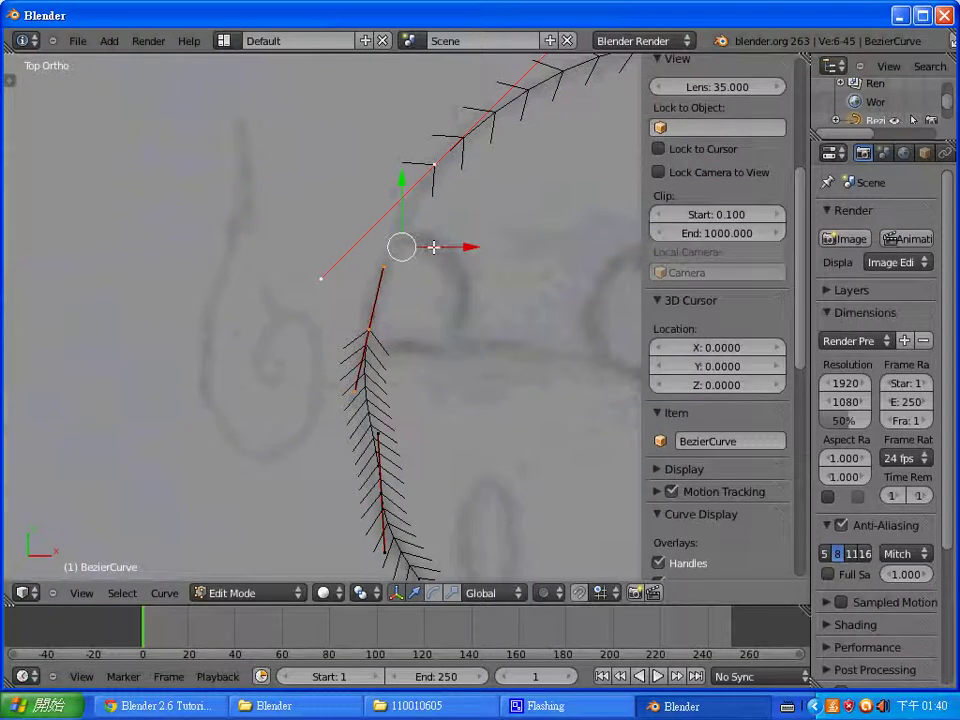
key("f")
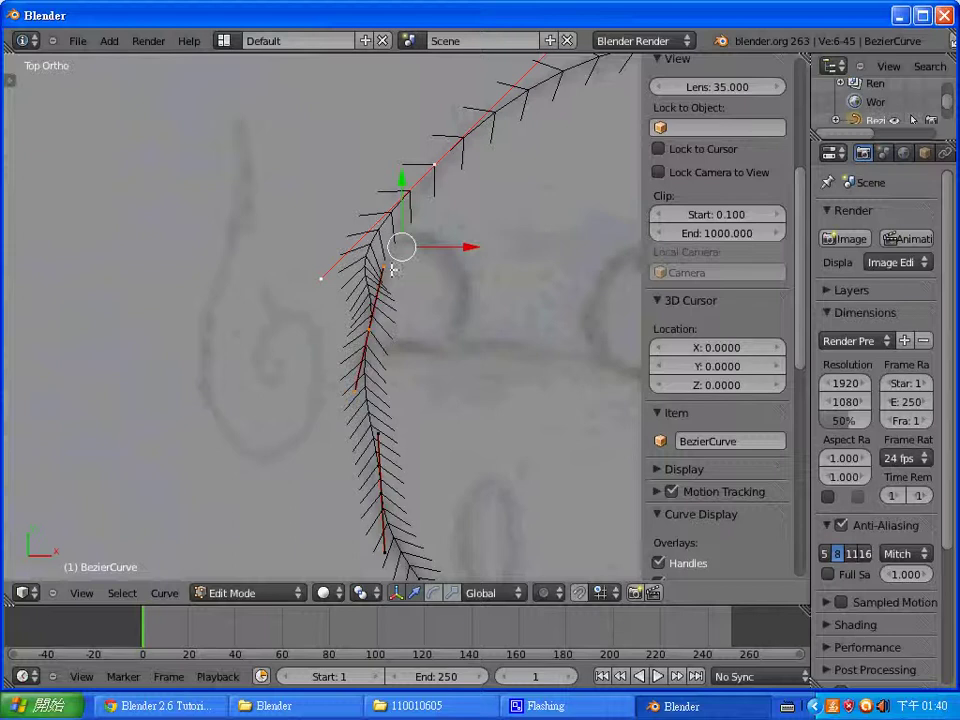
right_click(331, 268)
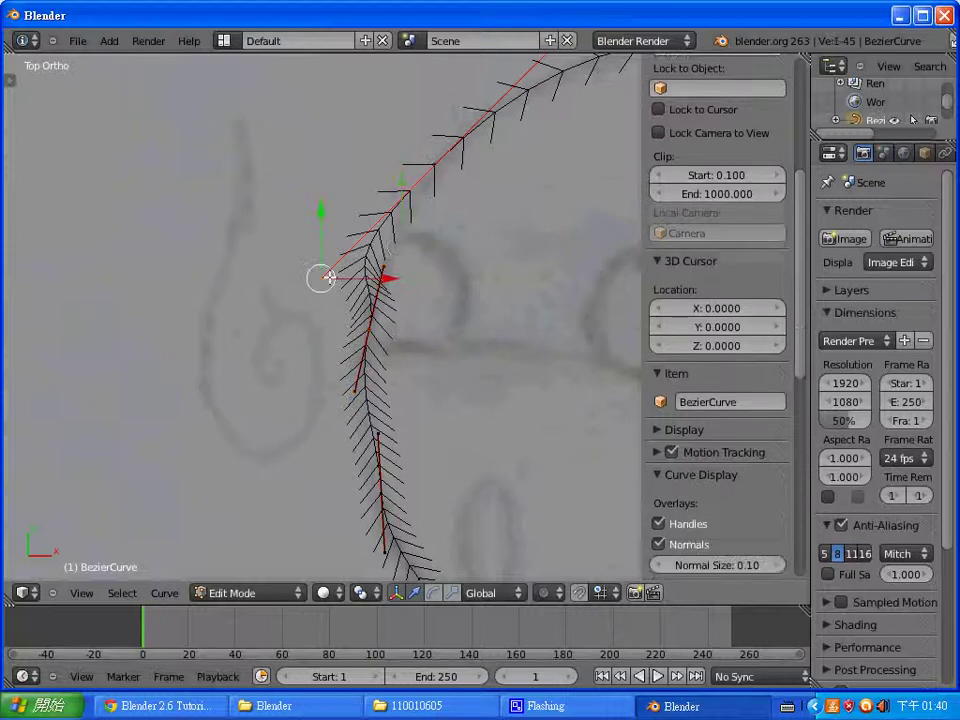
key("g")
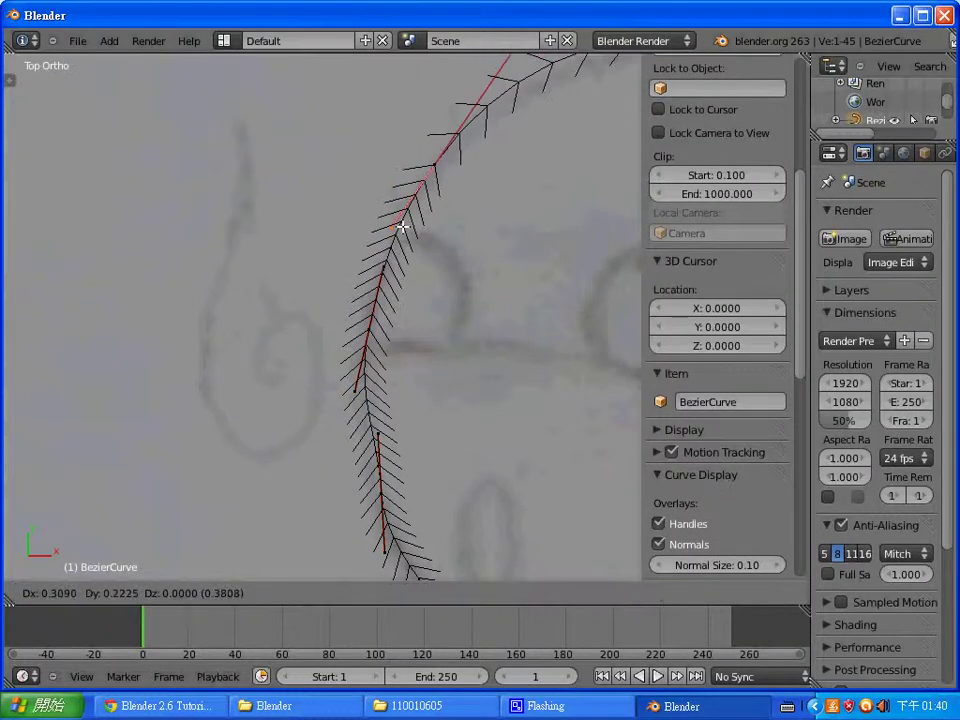
left_click(402, 224)
middle_click_drag(512, 180, 381, 300, "shift")
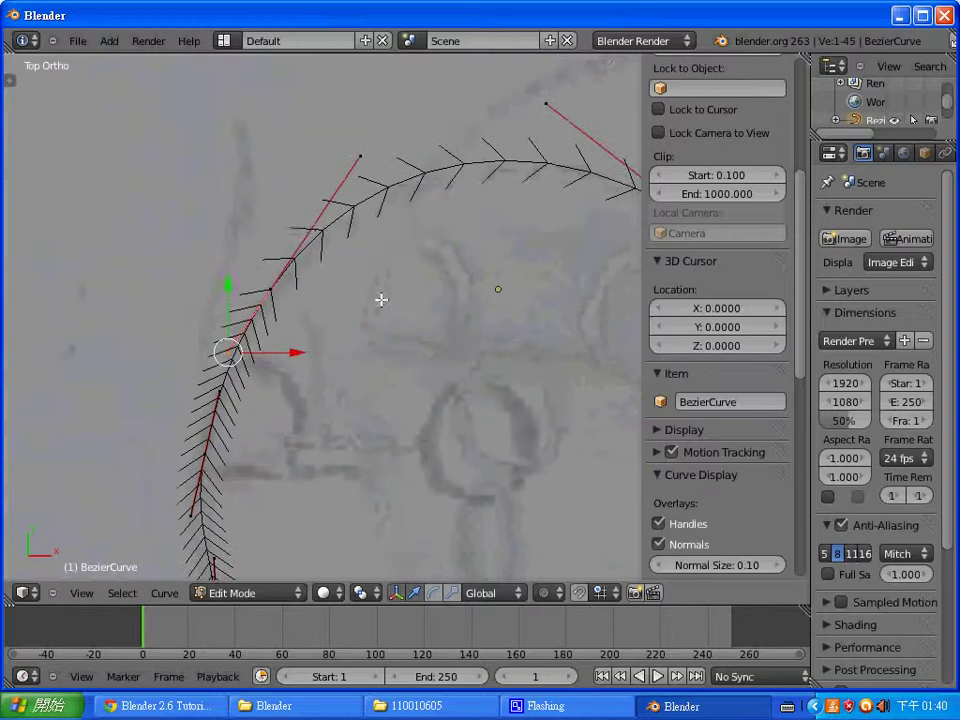
scroll(375, 344, "down", 2)
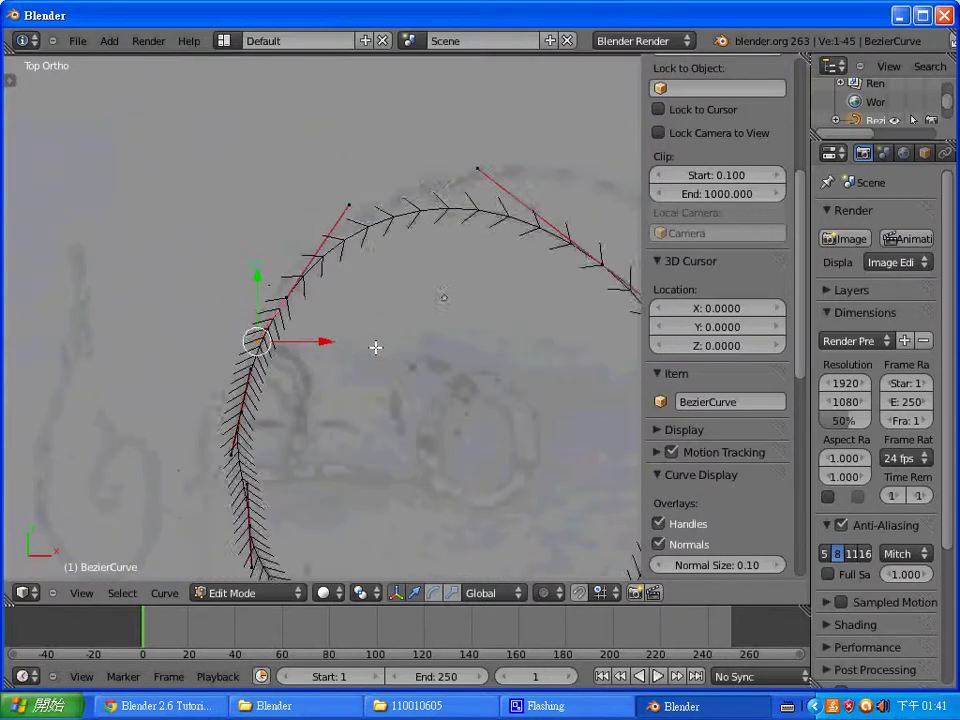
scroll(375, 345, "down", 1)
mouse_move(356, 441)
middle_mouse_down("shift")
mouse_move(396, 422)
mouse_move(417, 311)
middle_mouse_up("shift")
Step: Return to Object Mode and check the closed left-half outline from the top view
key("Tab")
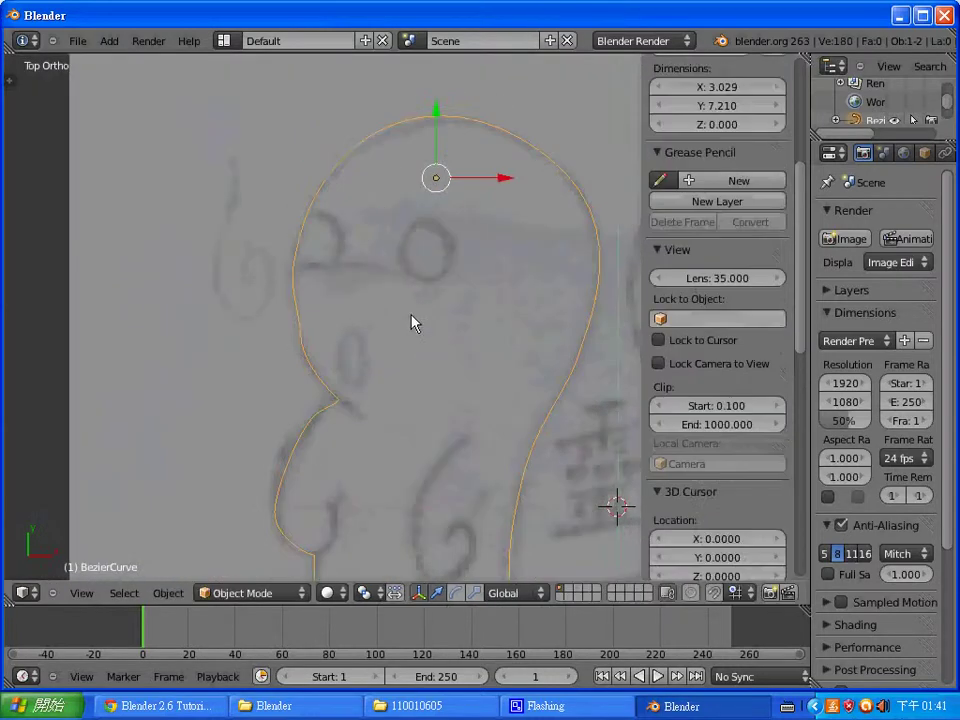
scroll(408, 328, "down", 3)
mouse_move(385, 422)
middle_mouse_down("shift")
mouse_move(417, 311)
mouse_move(351, 414)
middle_mouse_up("shift")
middle_click_drag(388, 317, 418, 276)
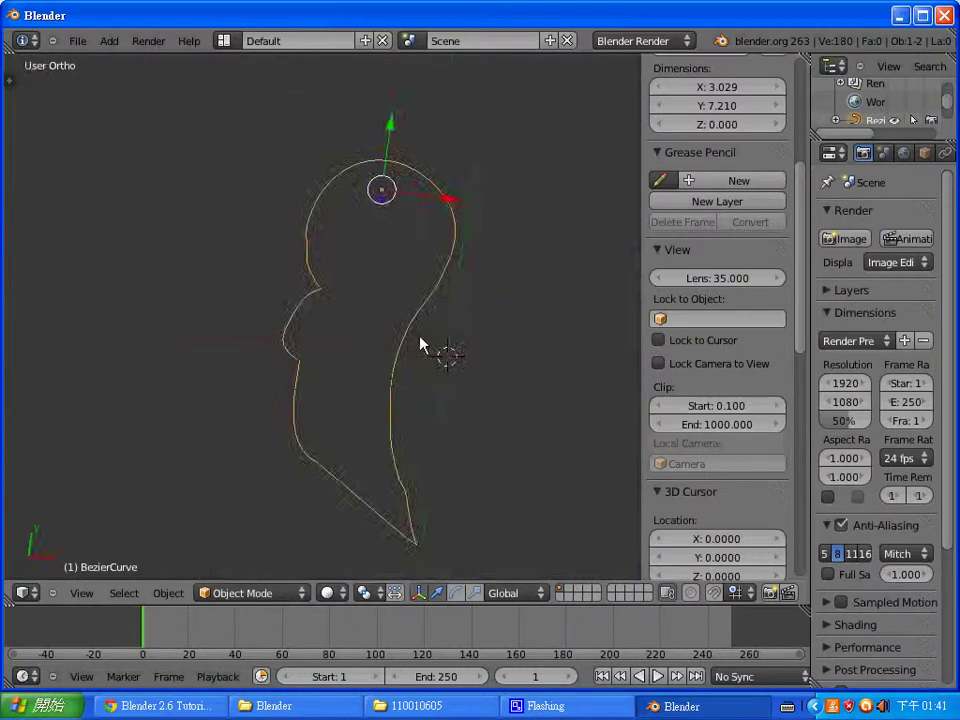
key("KP_7")
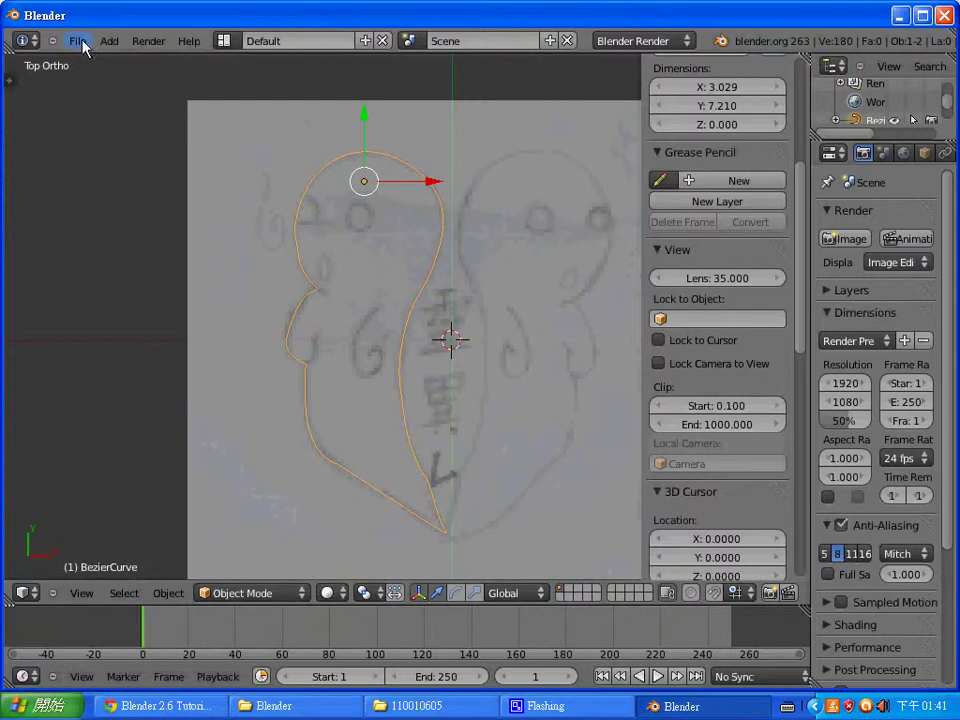
left_click(77, 41)
left_click(92, 80)
left_click(300, 175)
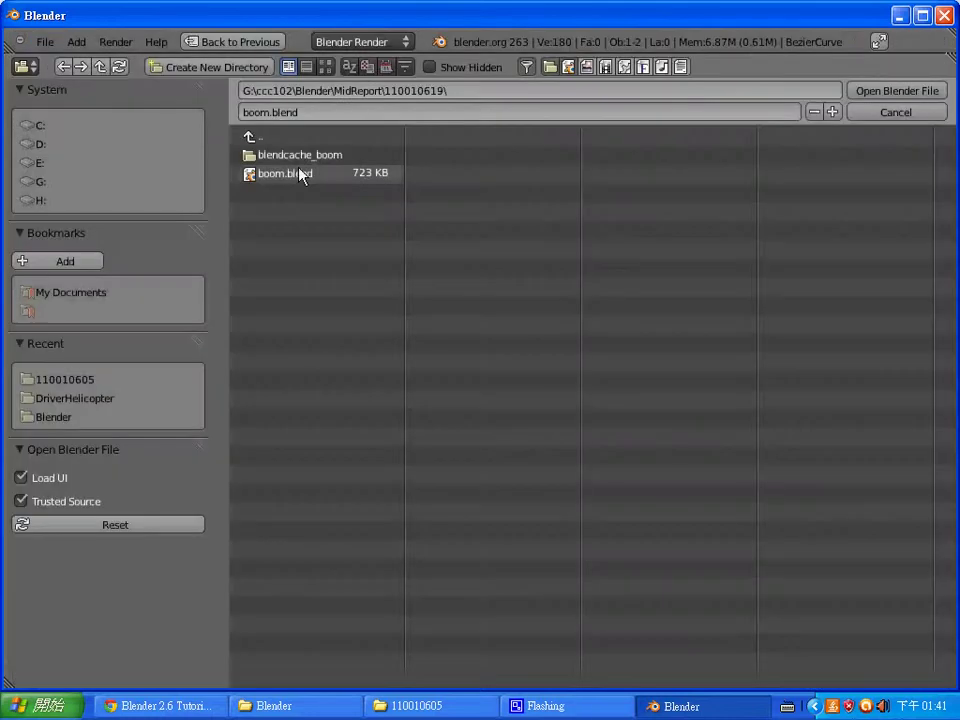
left_click(64, 183)
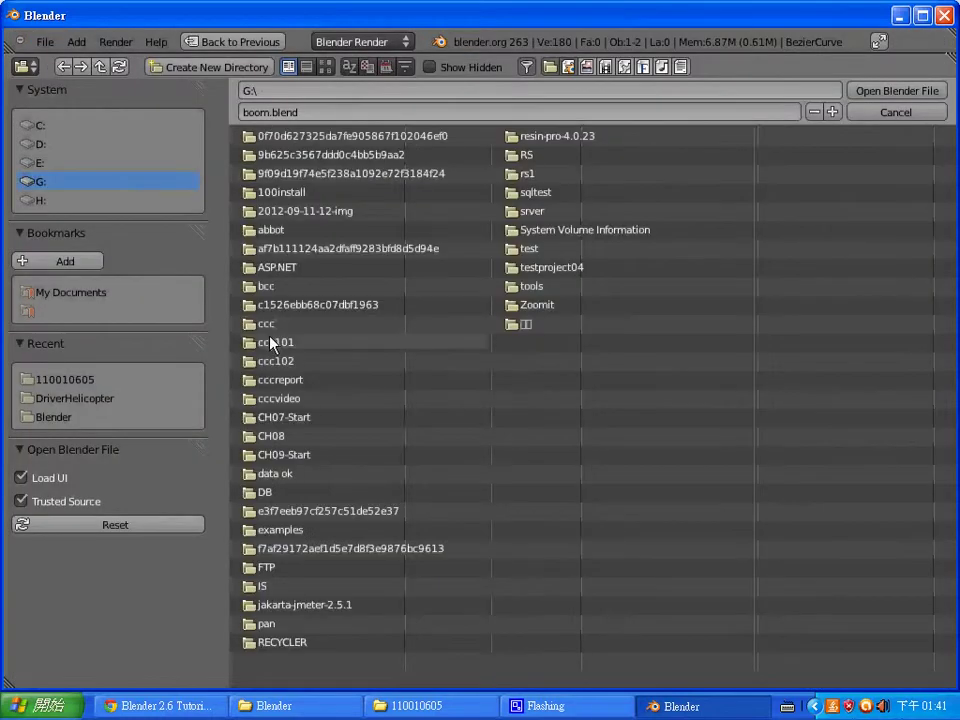
left_click(274, 339)
left_click(63, 67)
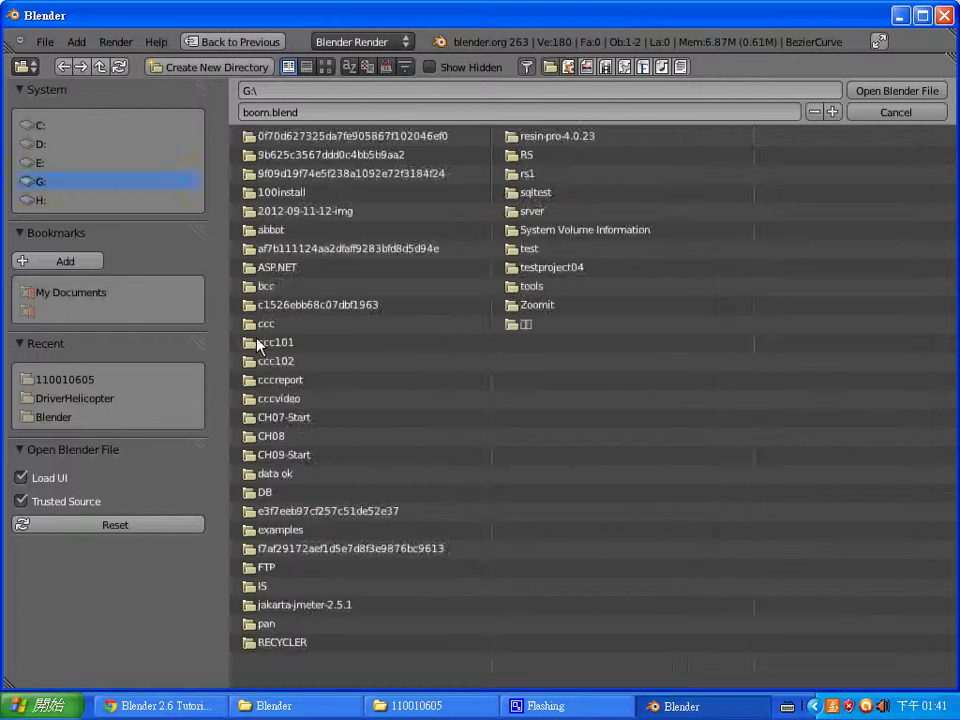
left_click(278, 362)
left_click(288, 155)
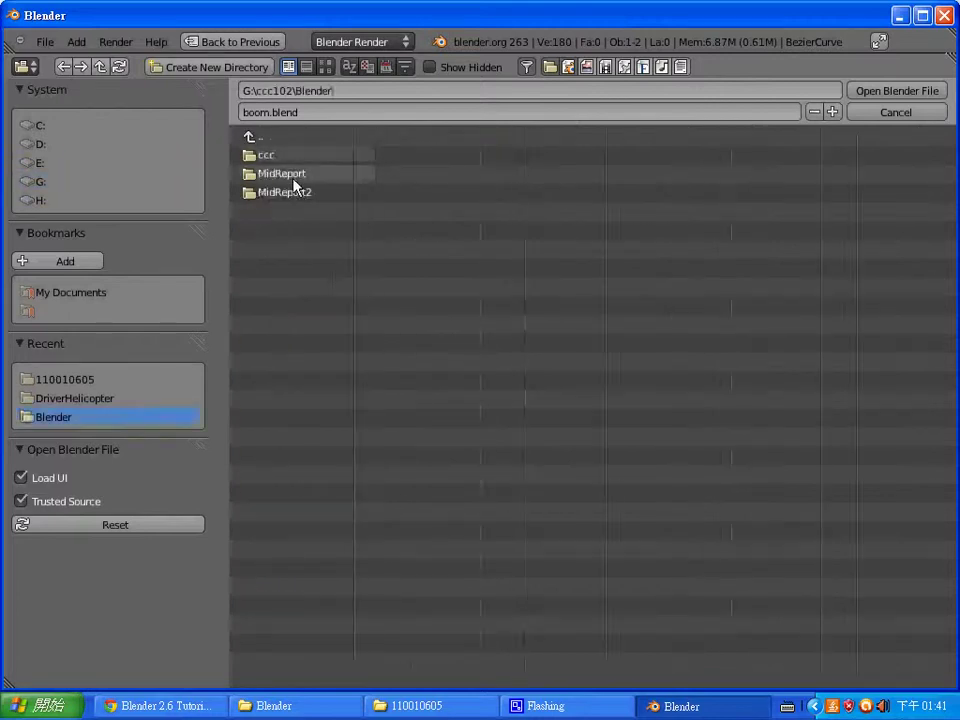
left_click(292, 191)
left_click(288, 155)
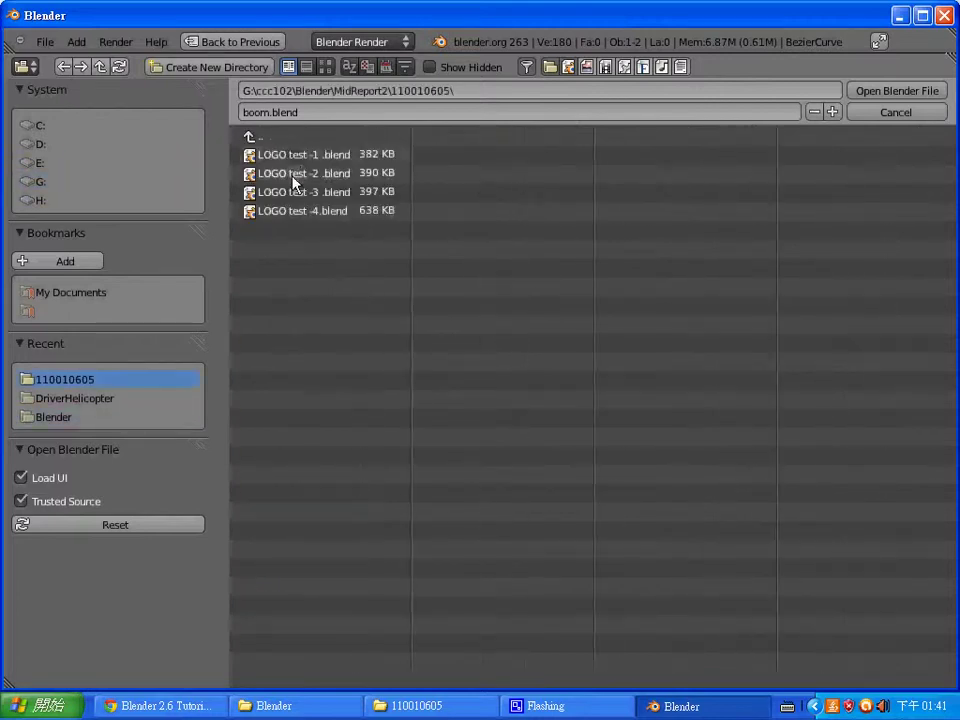
left_click(297, 194)
double_click(297, 194)
scroll(386, 399, "down", 2)
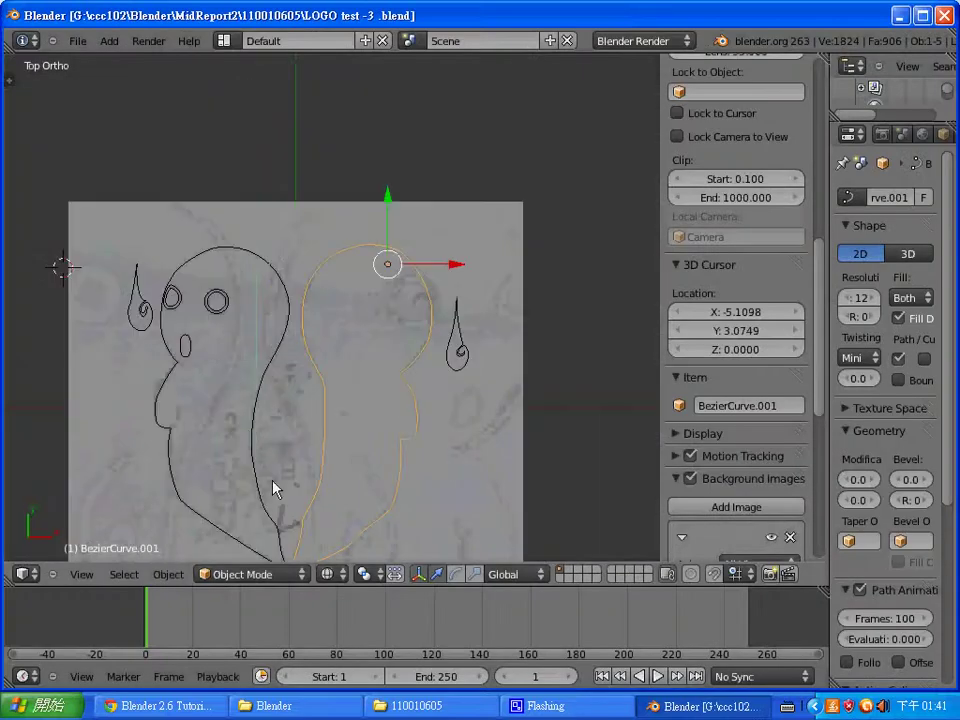
scroll(274, 489, "up", 1)
scroll(321, 343, "up", 2)
scroll(370, 370, "up", 1)
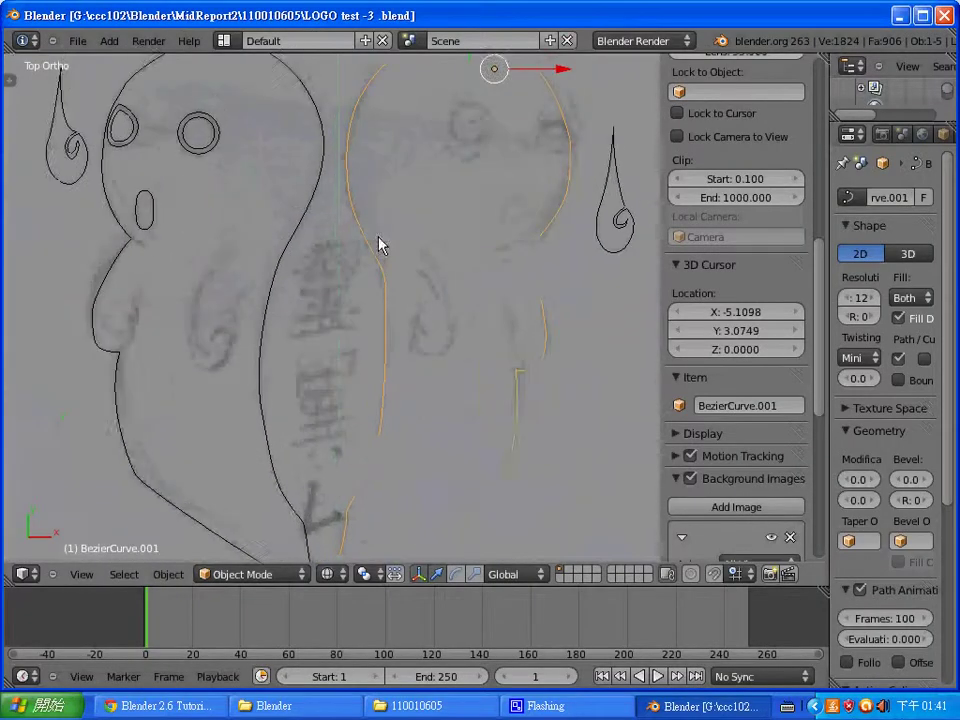
middle_click_drag(379, 242, 335, 345, "shift")
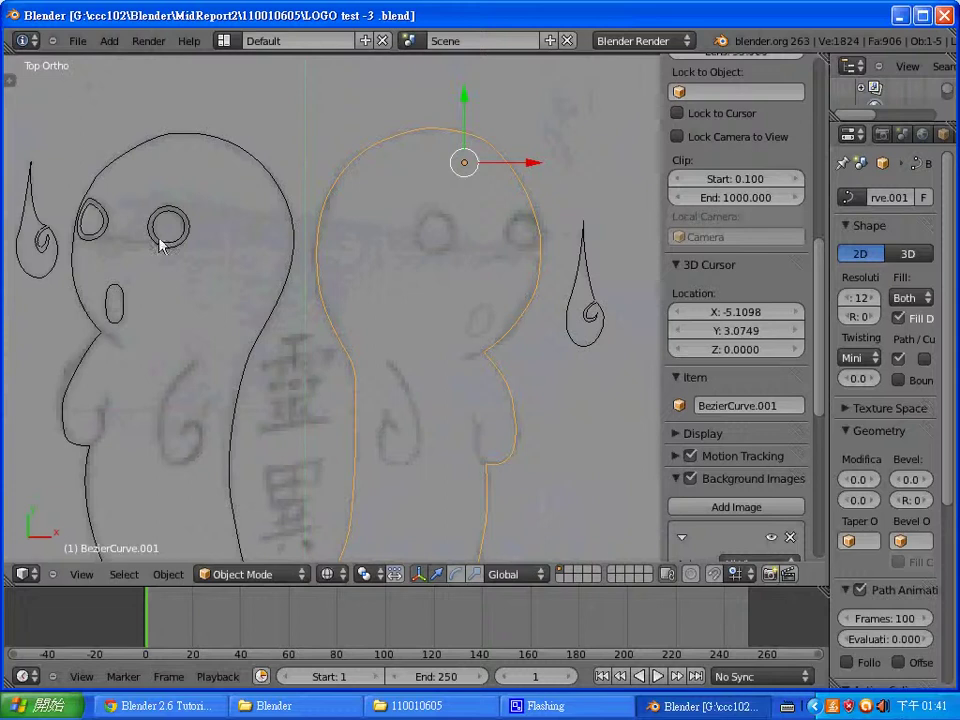
right_click(288, 213)
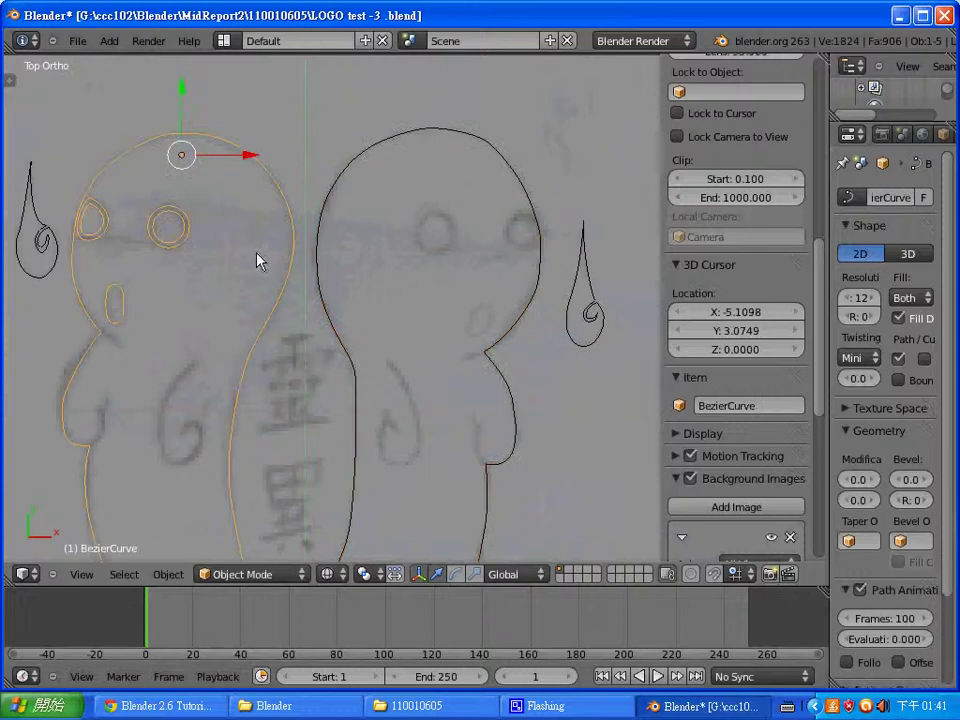
scroll(255, 258, "down", 1)
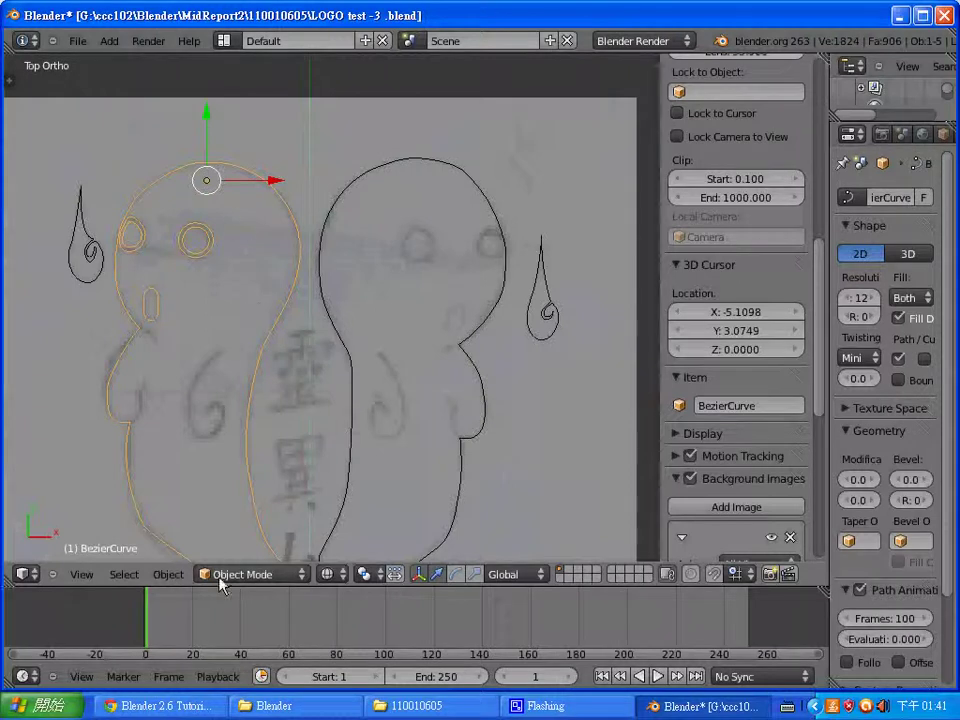
right_click(90, 291)
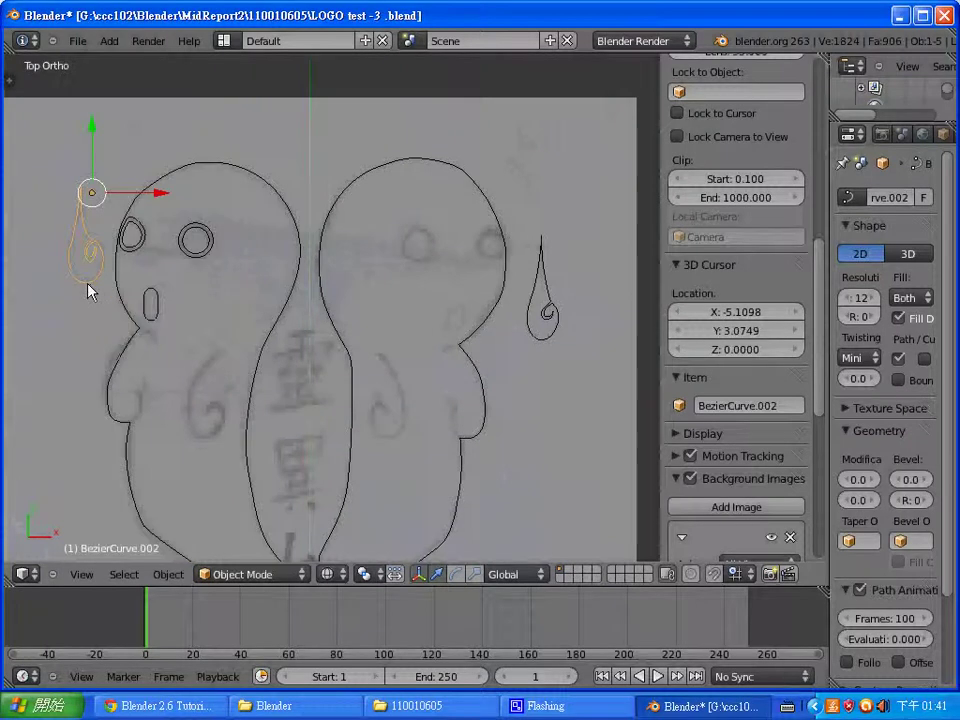
right_click(214, 259)
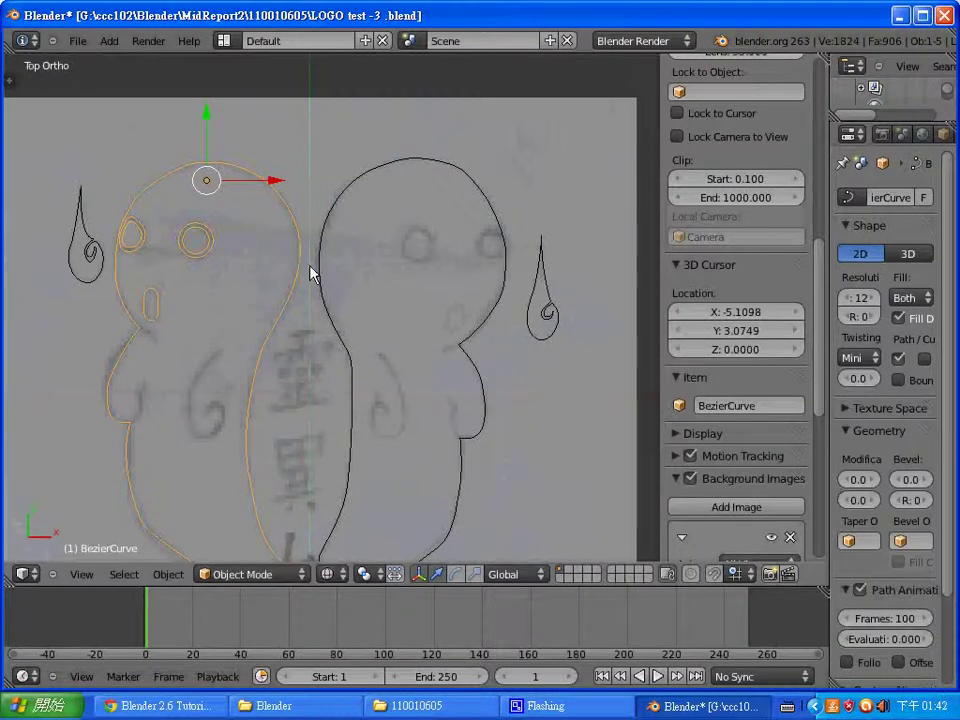
right_click(340, 264)
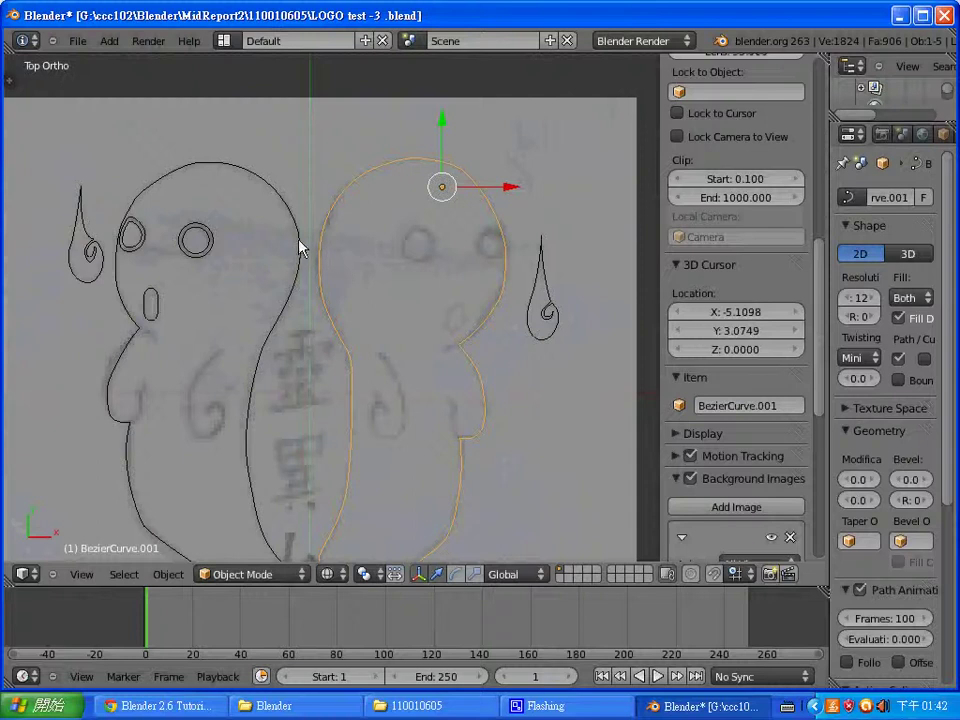
right_click(300, 250)
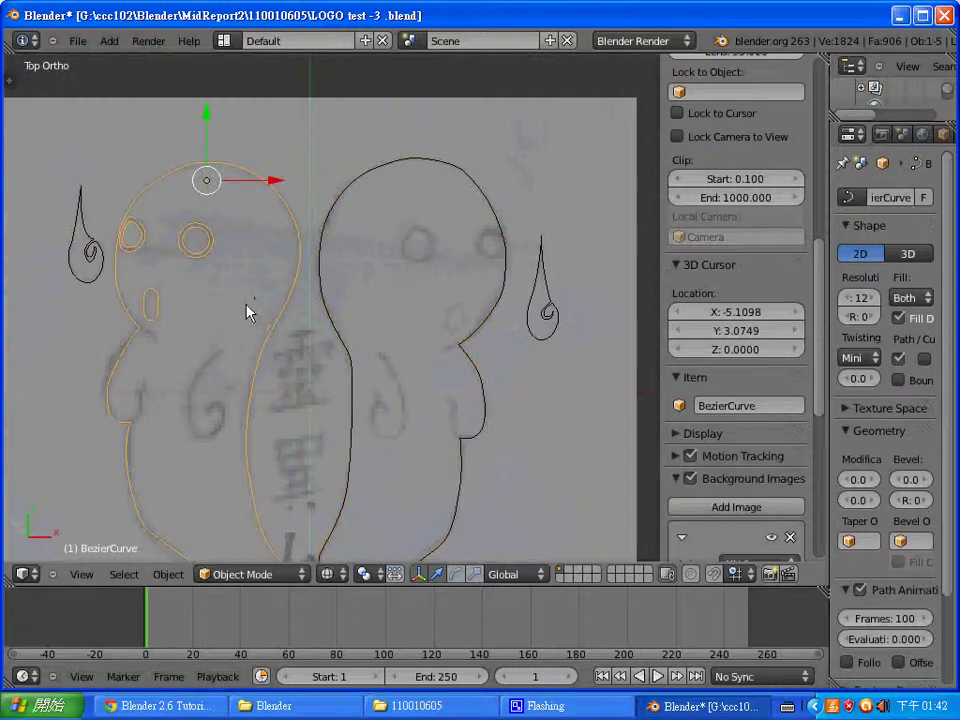
key("Tab")
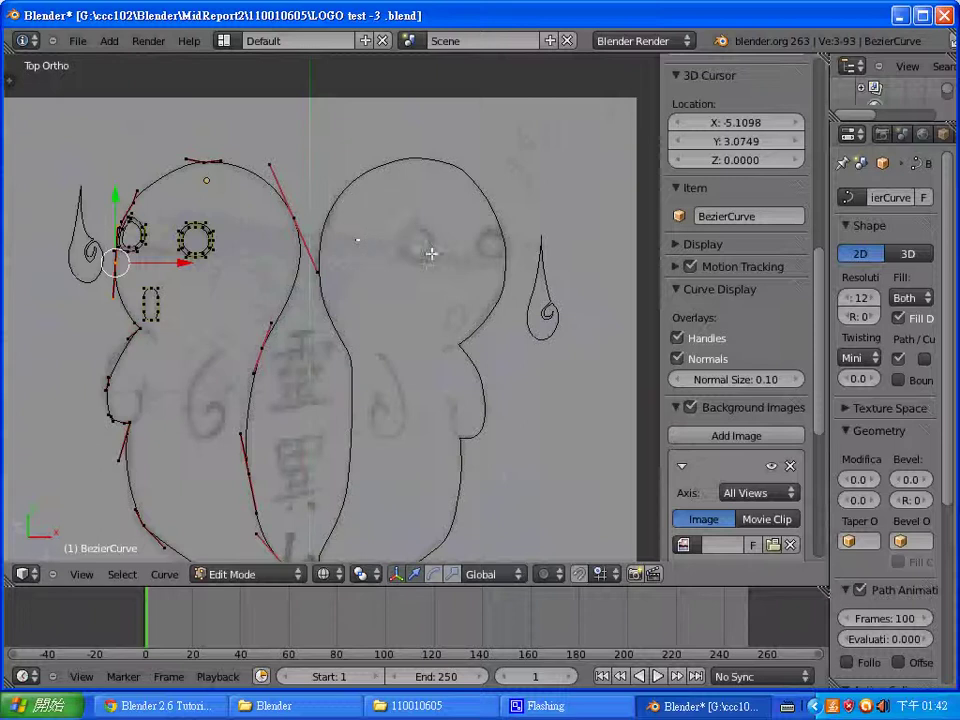
key("Tab")
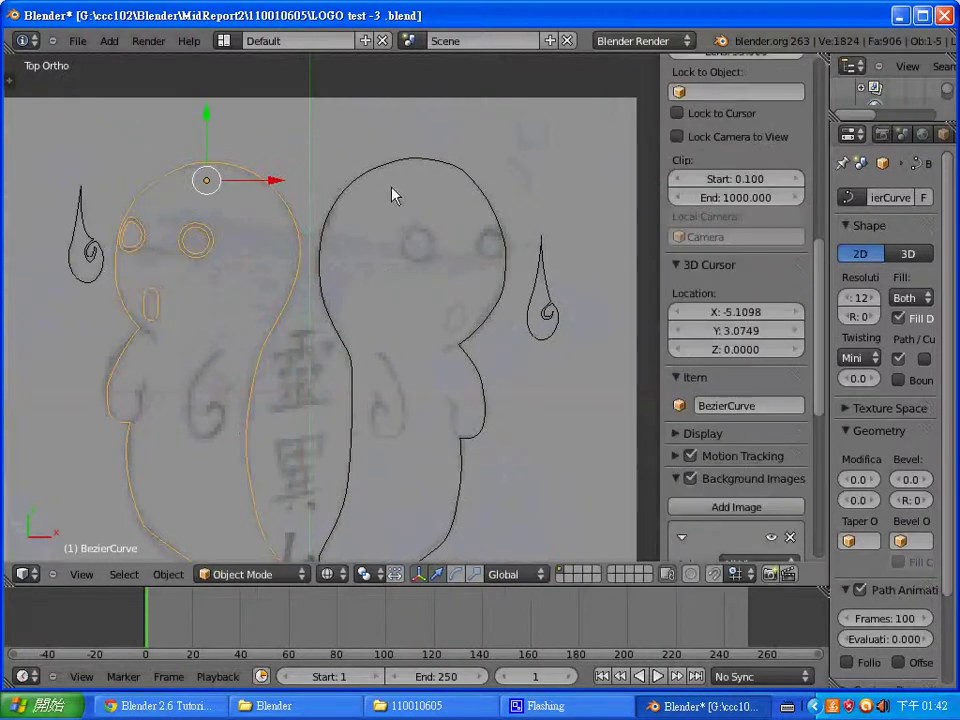
right_click(392, 178)
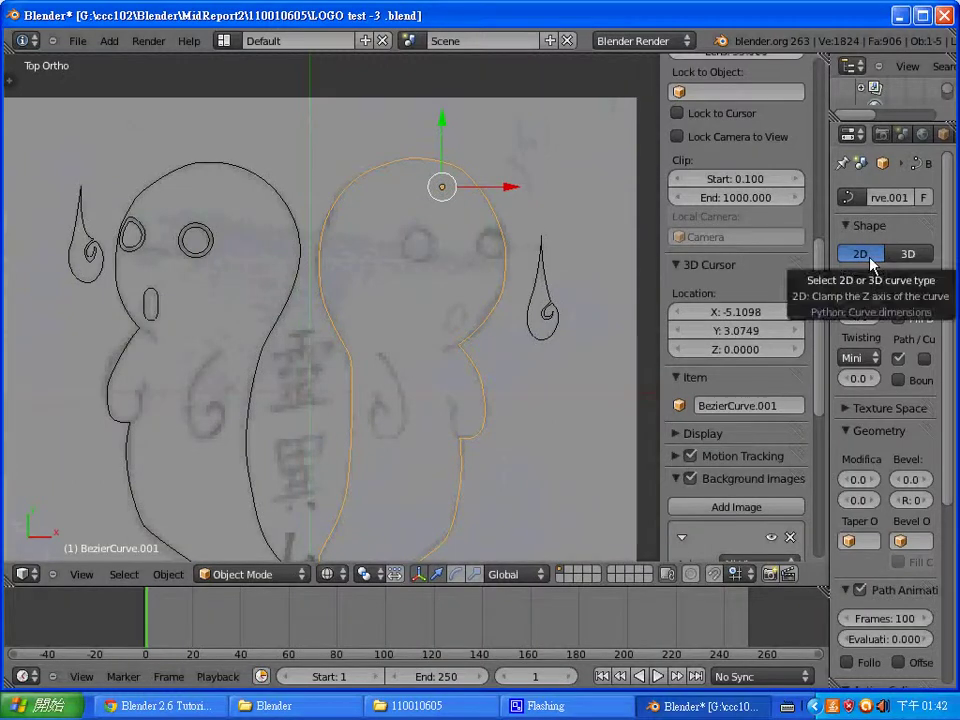
scroll(490, 319, "up", 2)
scroll(589, 236, "up", 1)
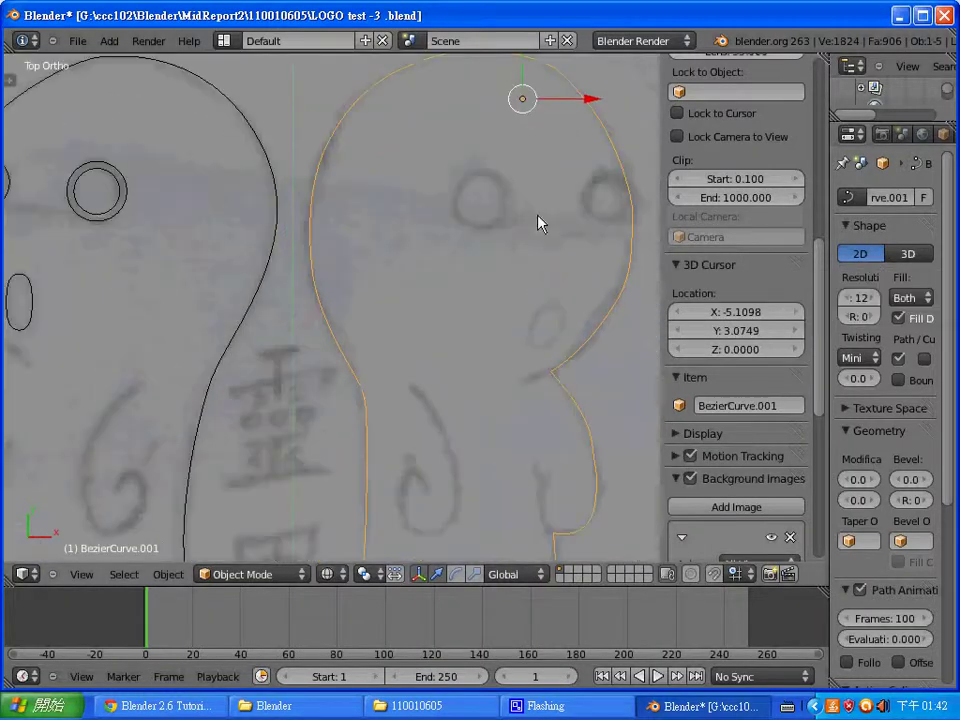
middle_click_drag(589, 221, 437, 266, "shift")
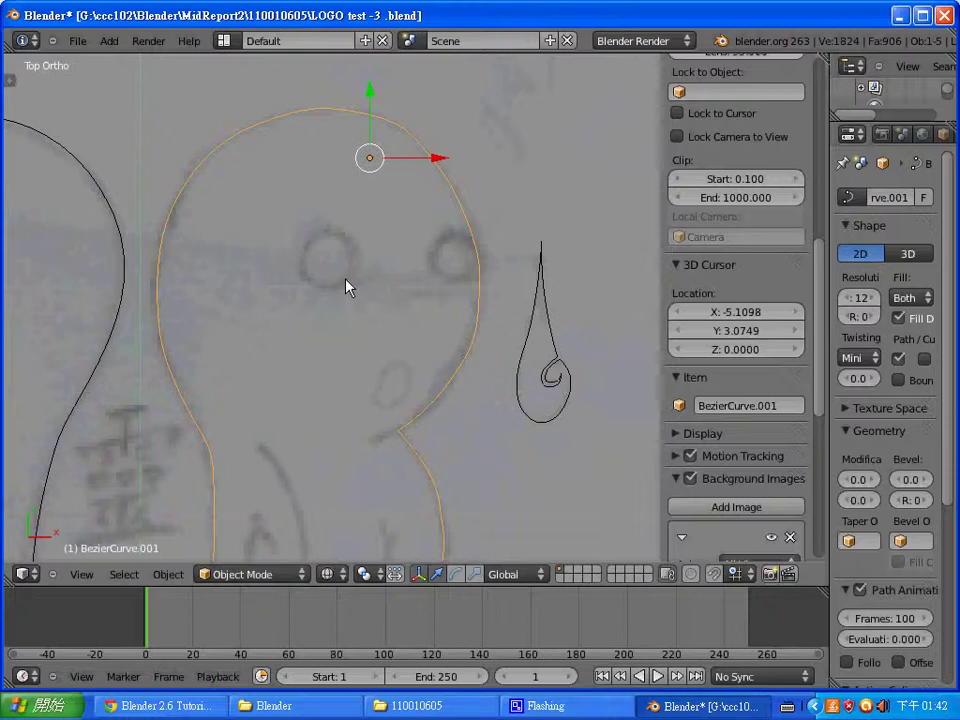
key("shift+a")
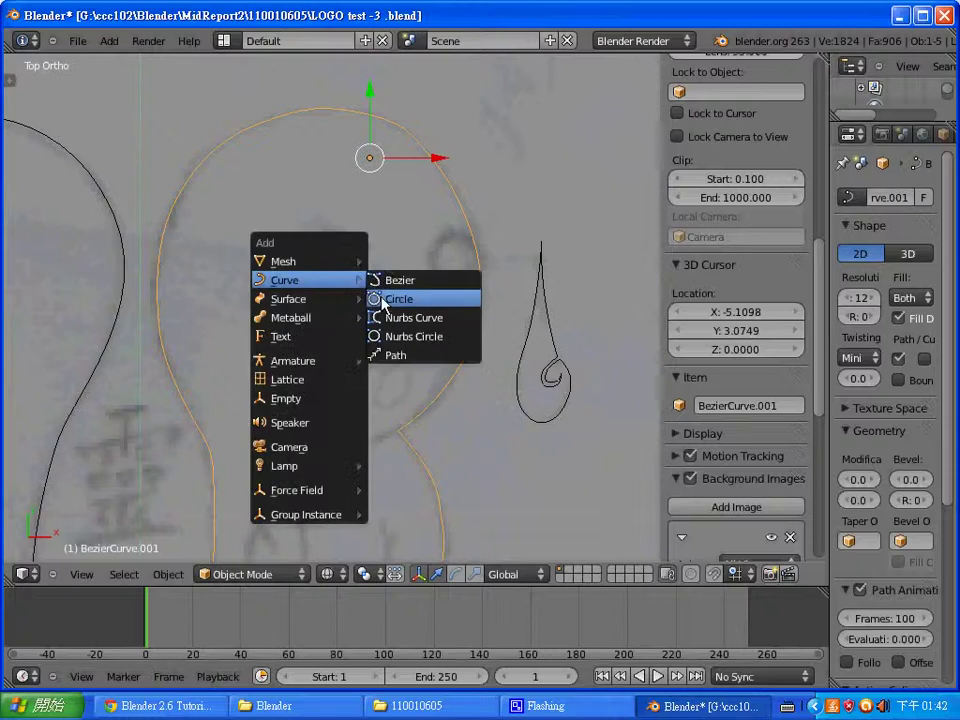
left_click(383, 300)
scroll(332, 279, "down", 6)
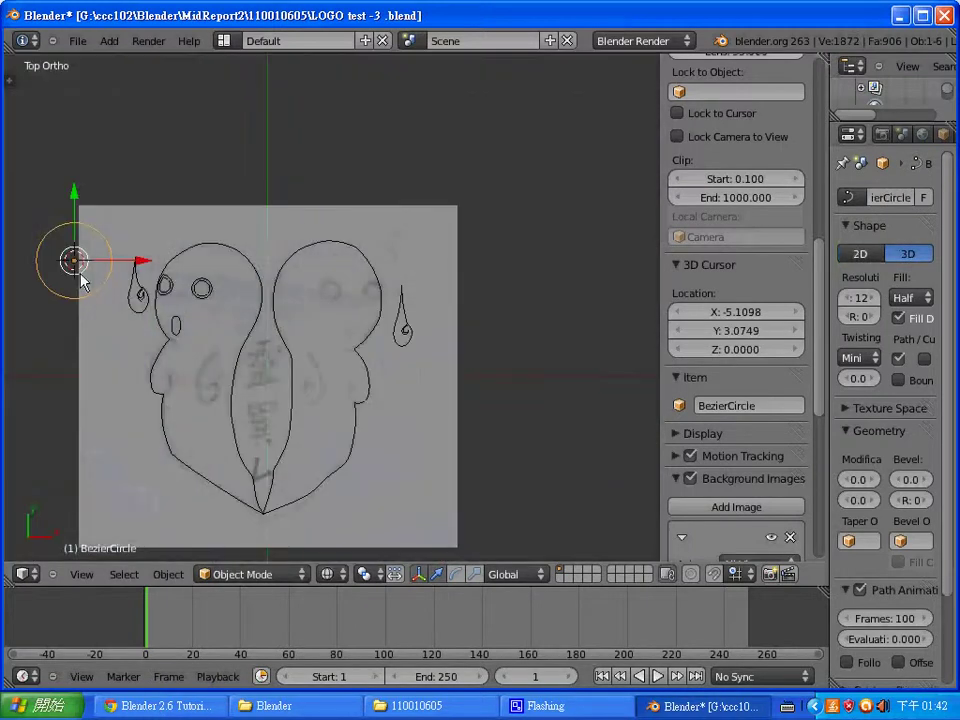
key("g")
left_click(335, 316)
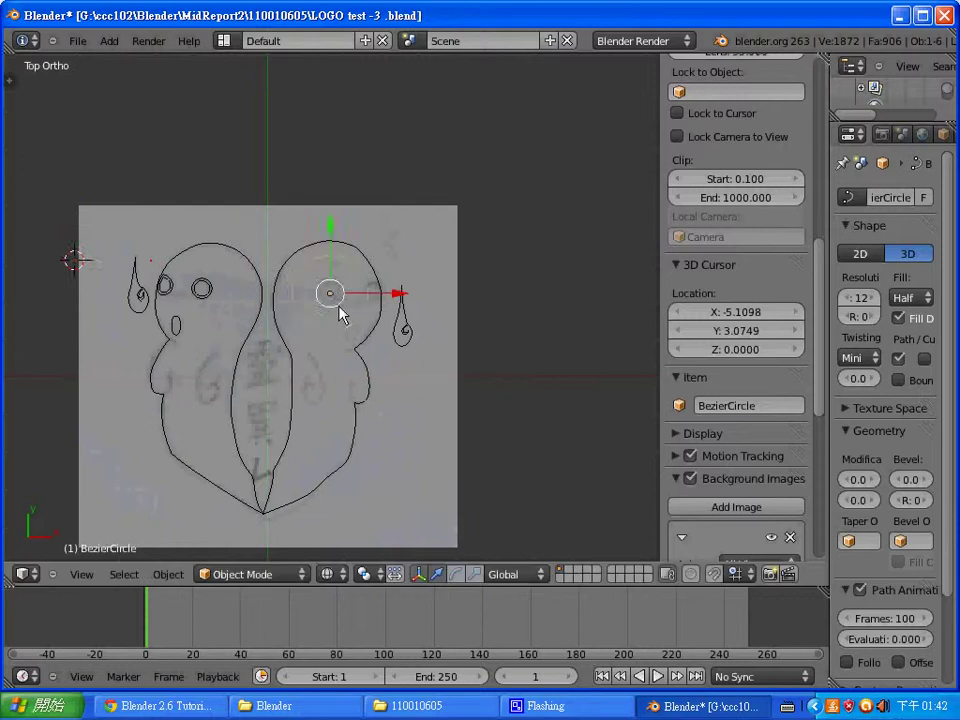
scroll(340, 316, "up", 5)
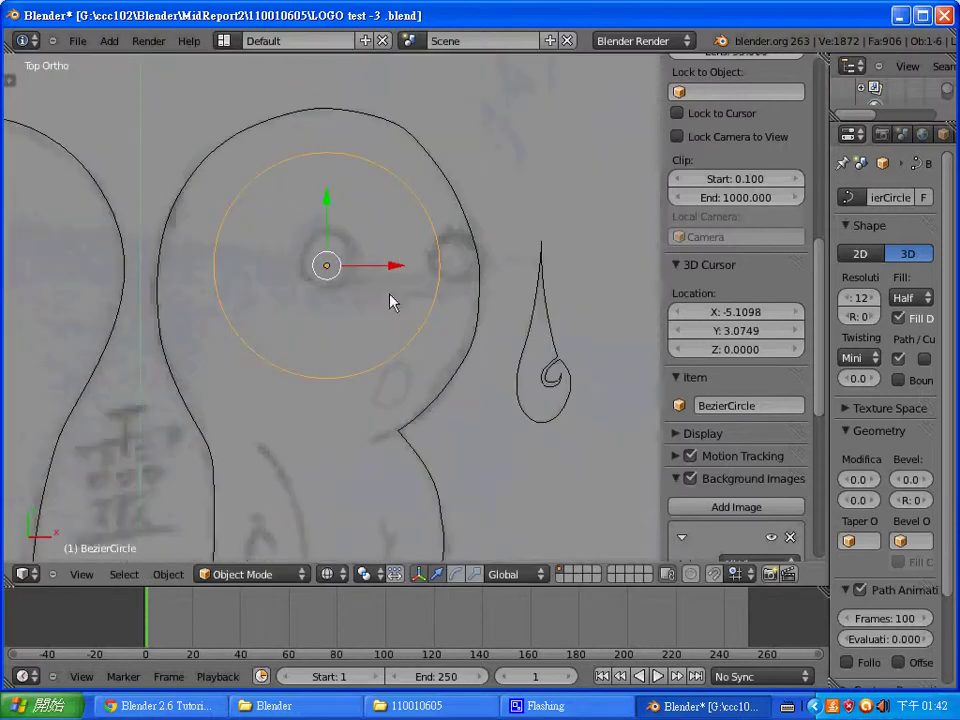
key("Tab")
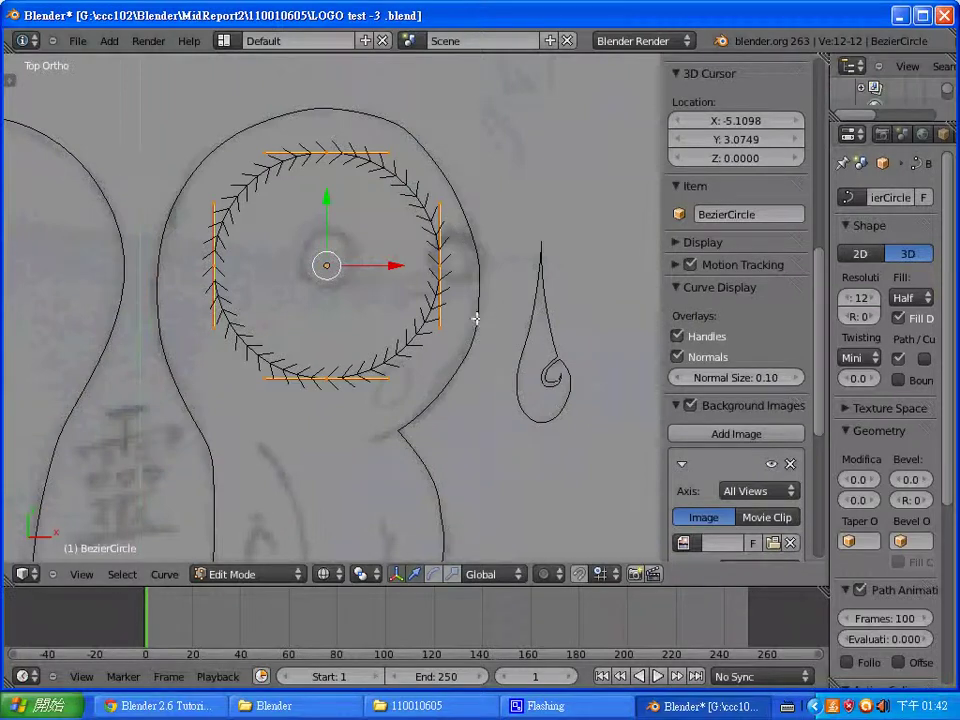
key("x")
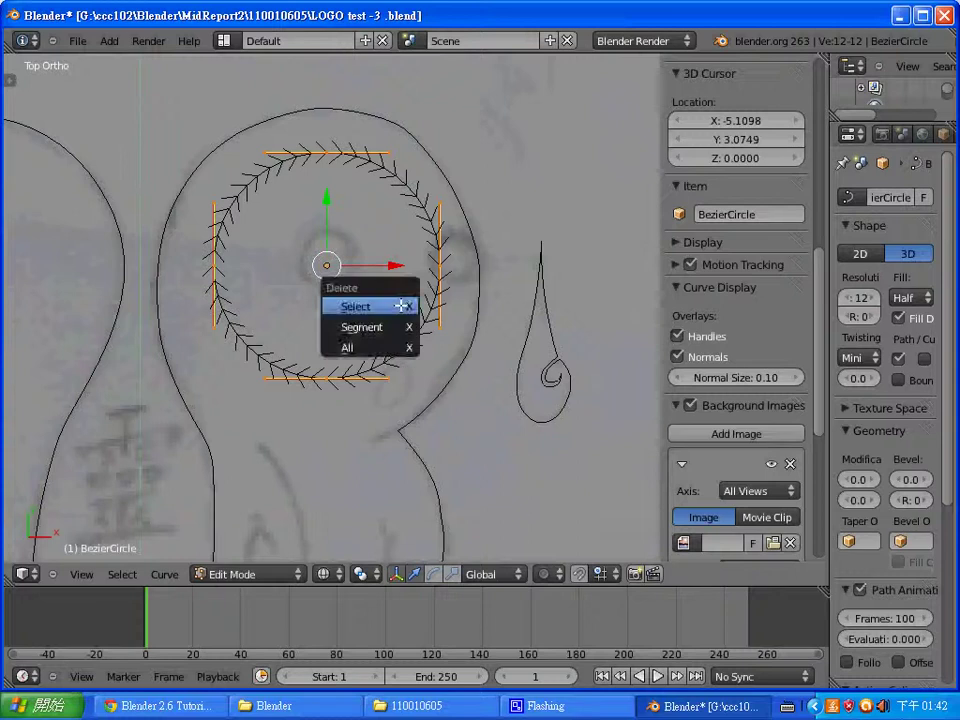
left_click(401, 306)
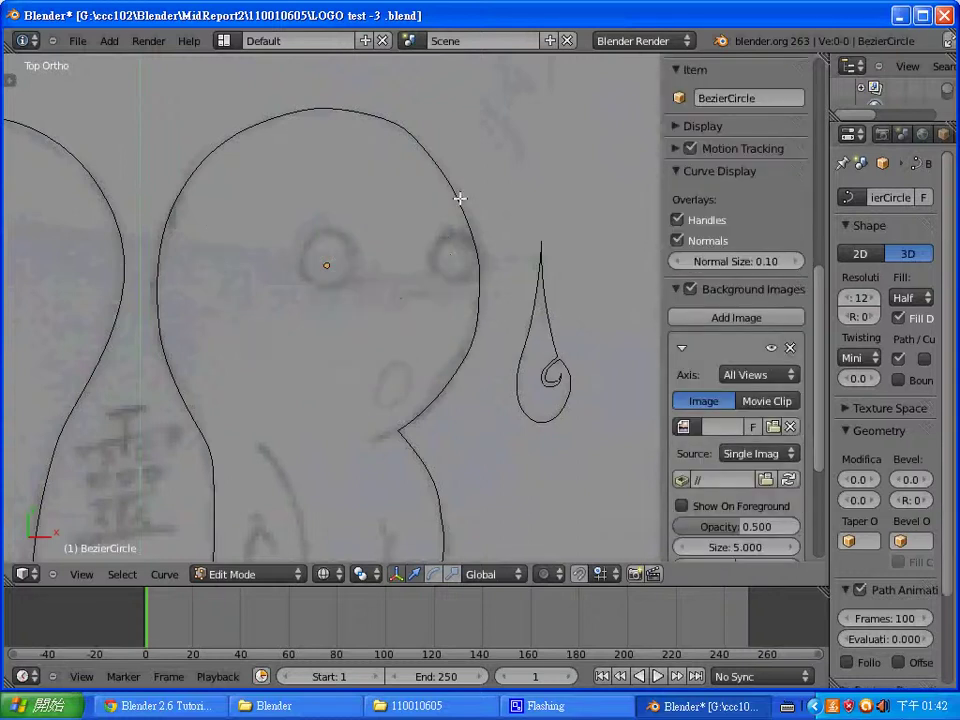
left_click(857, 253)
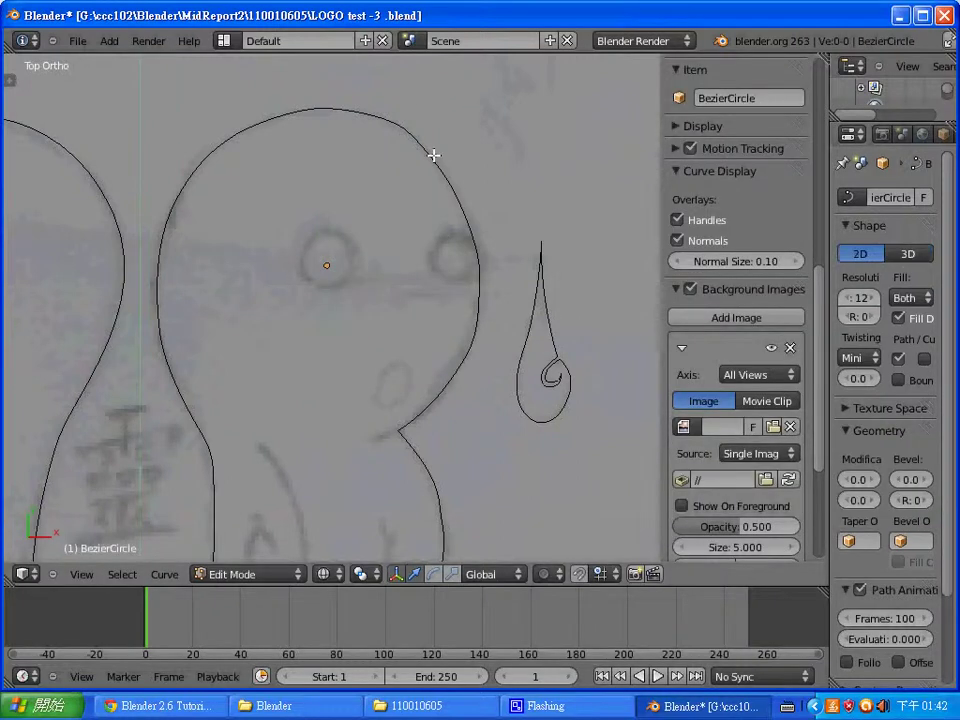
scroll(403, 231, "down", 4)
scroll(355, 283, "down", 1)
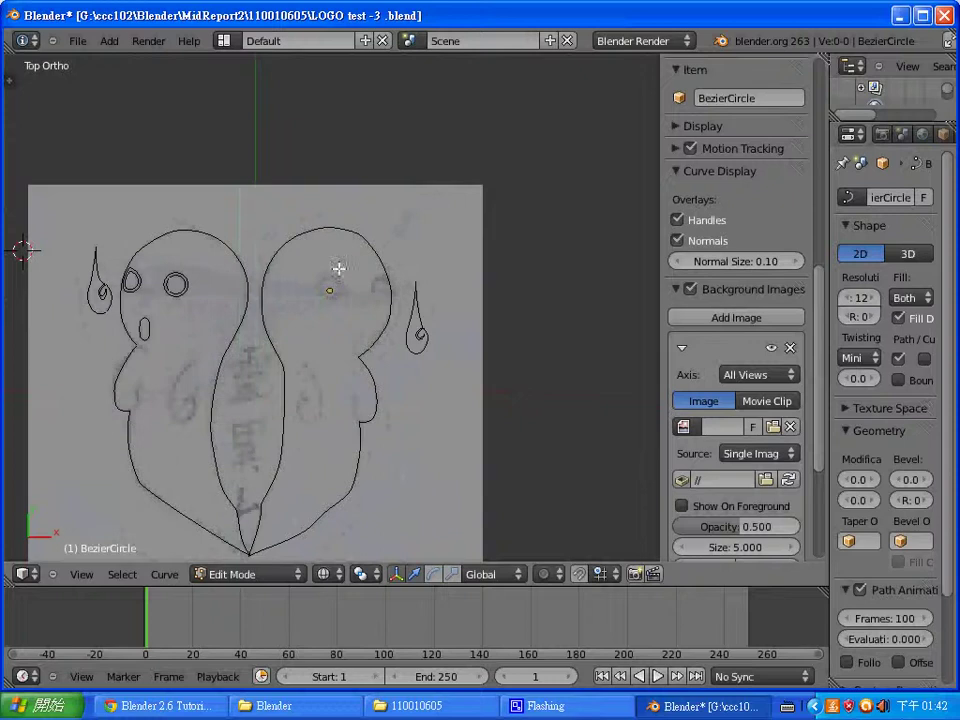
key("Tab")
right_click(326, 328)
Step: Enter Edit Mode on BezierCurve.001 and add a circle inside the right outline
scroll(373, 315, "up", 2)
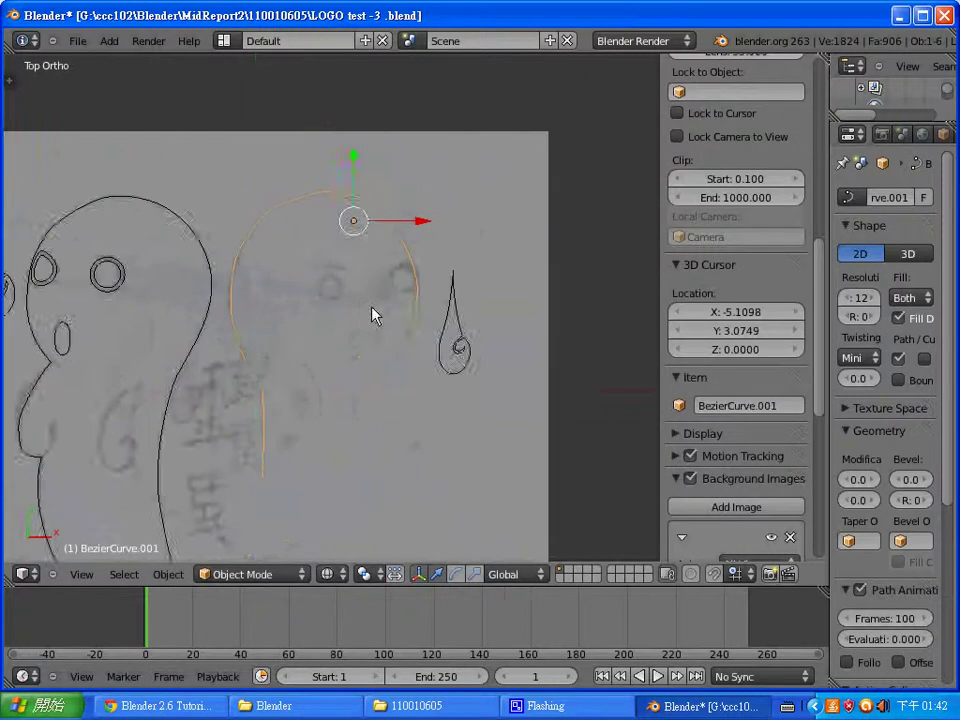
scroll(360, 338, "up", 3)
key("Tab")
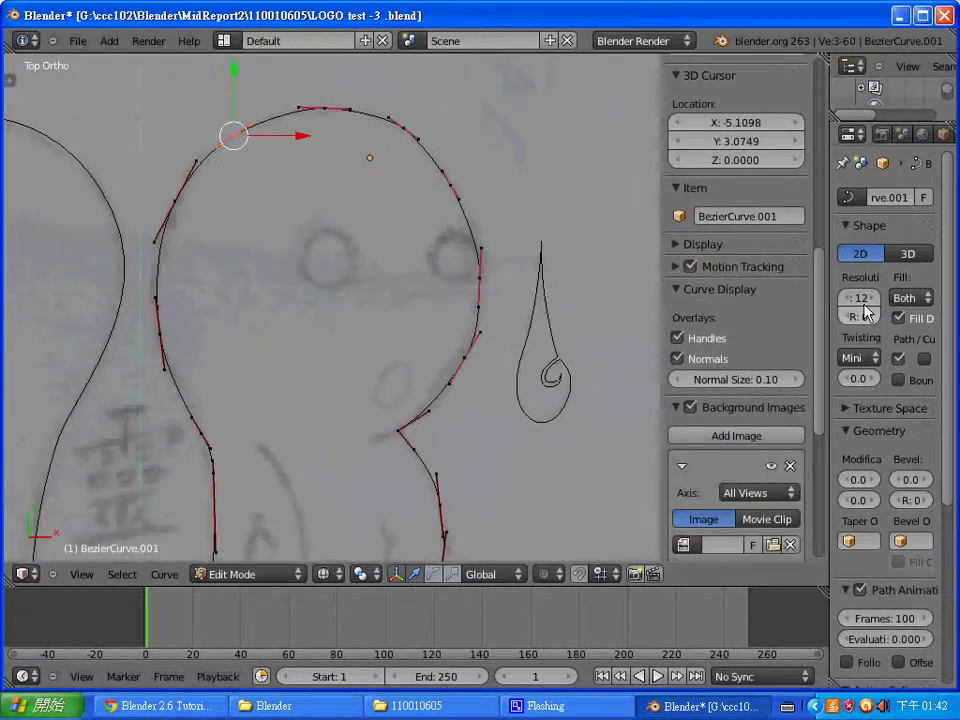
scroll(328, 279, "left", 3, "ctrl")
scroll(332, 261, "up", 3, "shift")
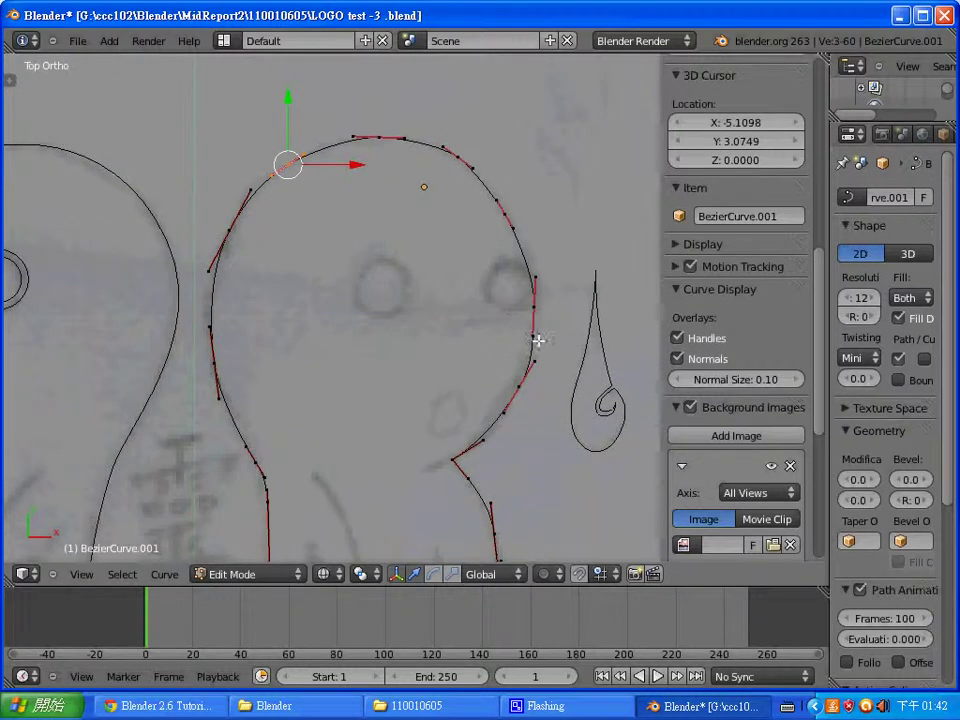
key("shift+a")
left_click(514, 347)
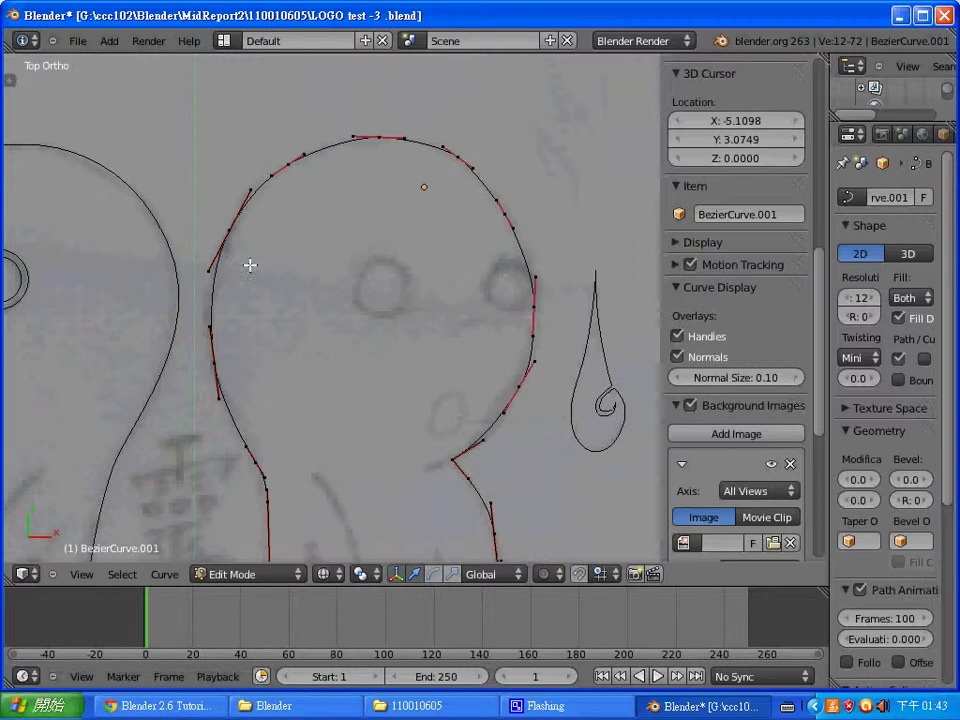
Step: Move the circle toward the right ghost's eye and shrink it
scroll(250, 265, "down", 3)
key("g")
left_click(485, 355)
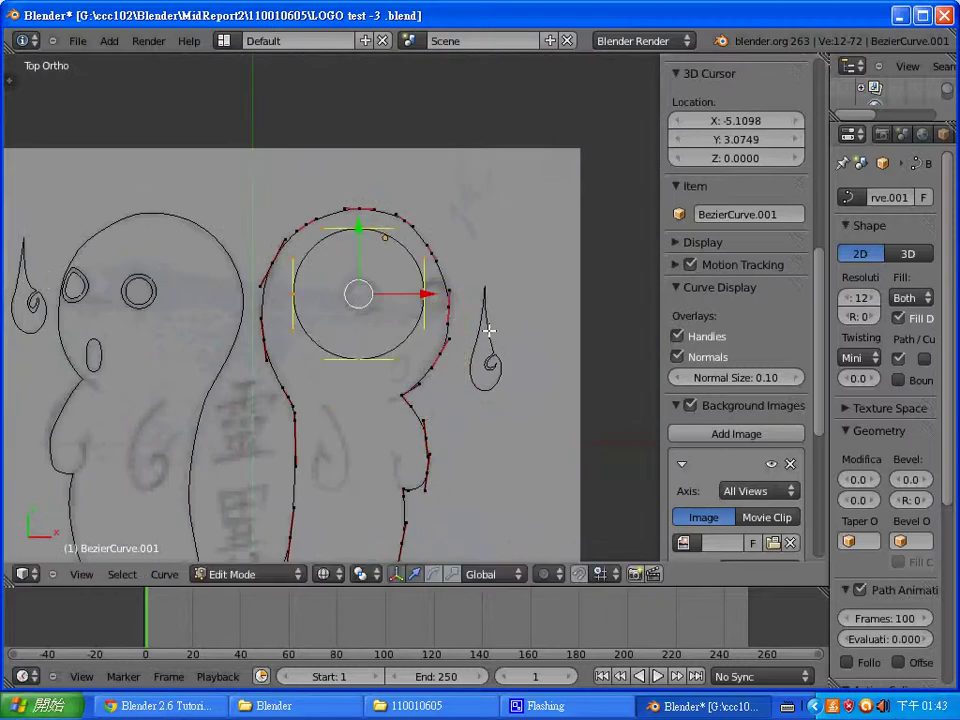
scroll(400, 300, "up", 7)
key("s")
left_click(493, 296)
key("g")
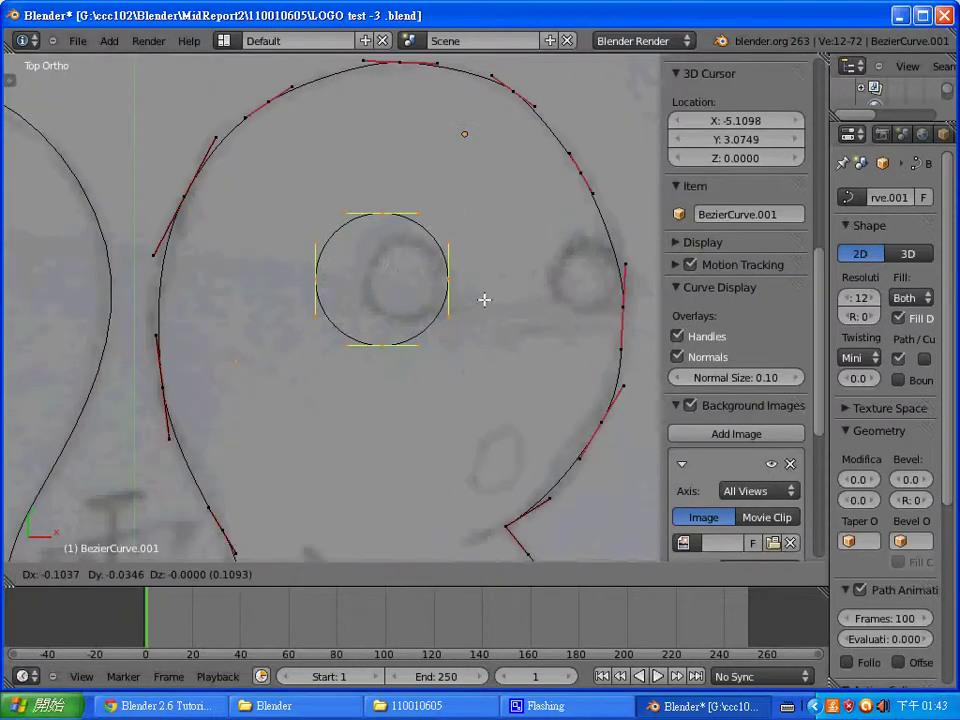
key("s")
left_click(546, 216)
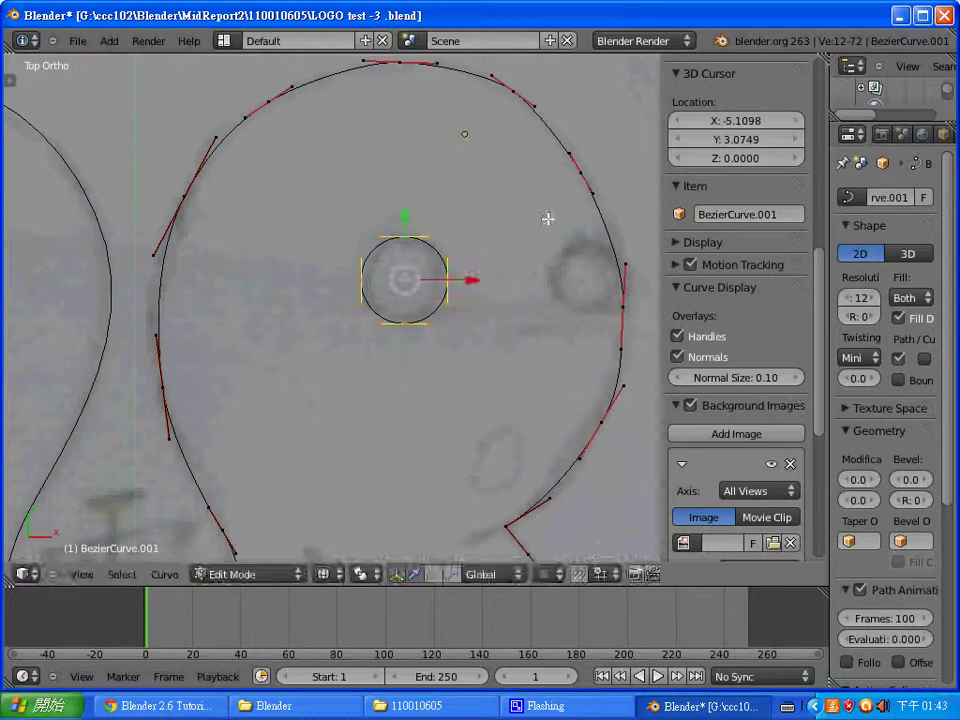
Step: Place and resize the circle so it sits exactly over the sketched eye
key("g")
left_click(474, 267)
scroll(572, 253, "up", 2)
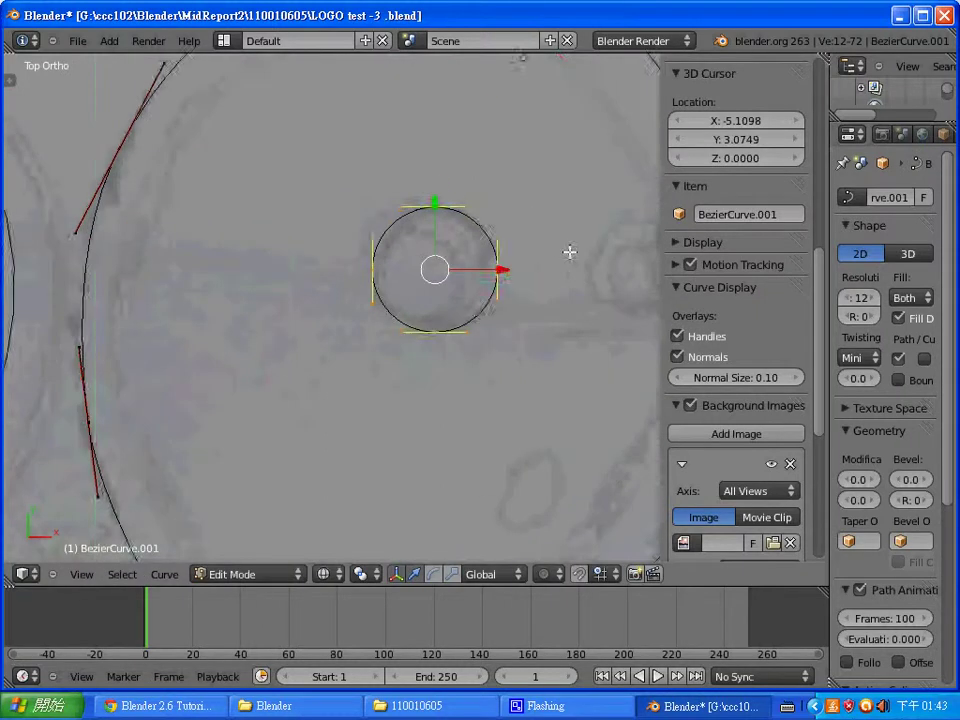
scroll(480, 250, "up", 1)
scroll(519, 187, "down", 2)
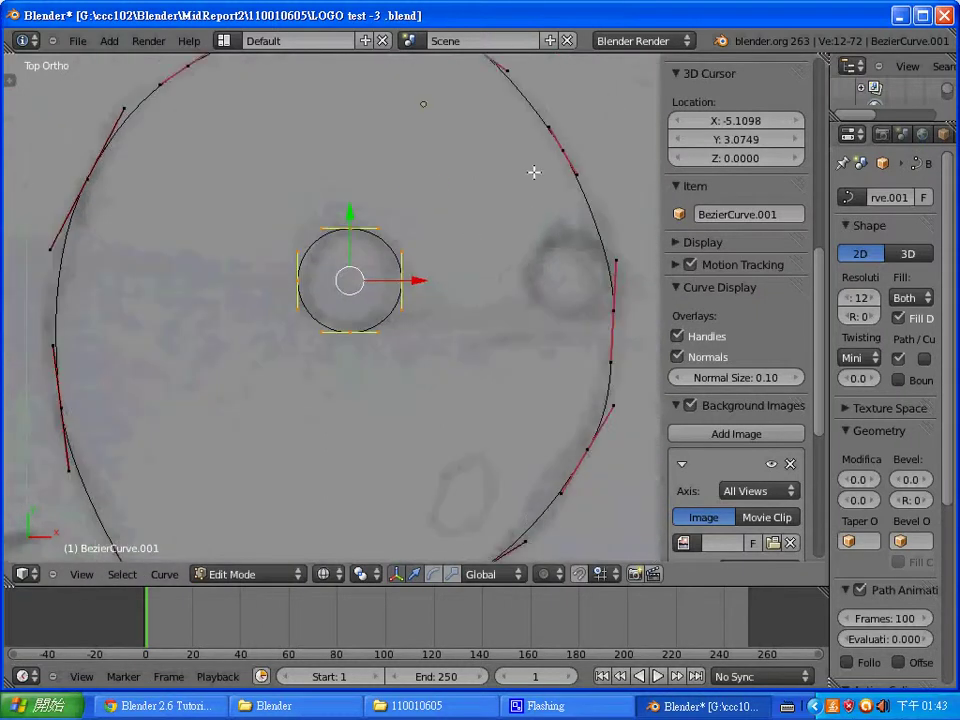
key("s")
left_click(430, 255)
key("g")
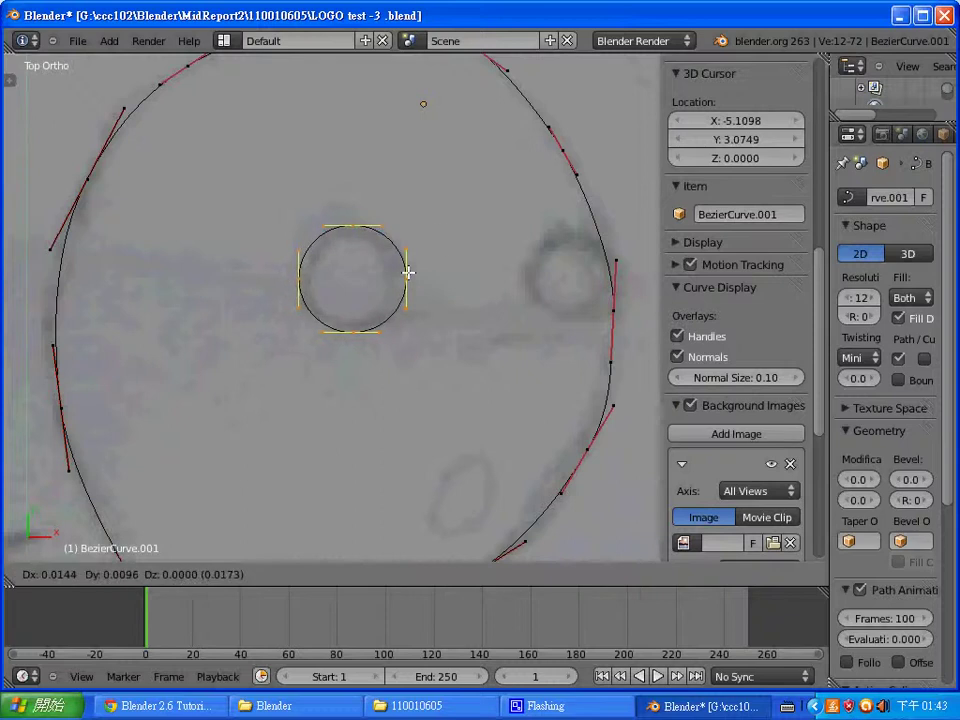
left_click(408, 272)
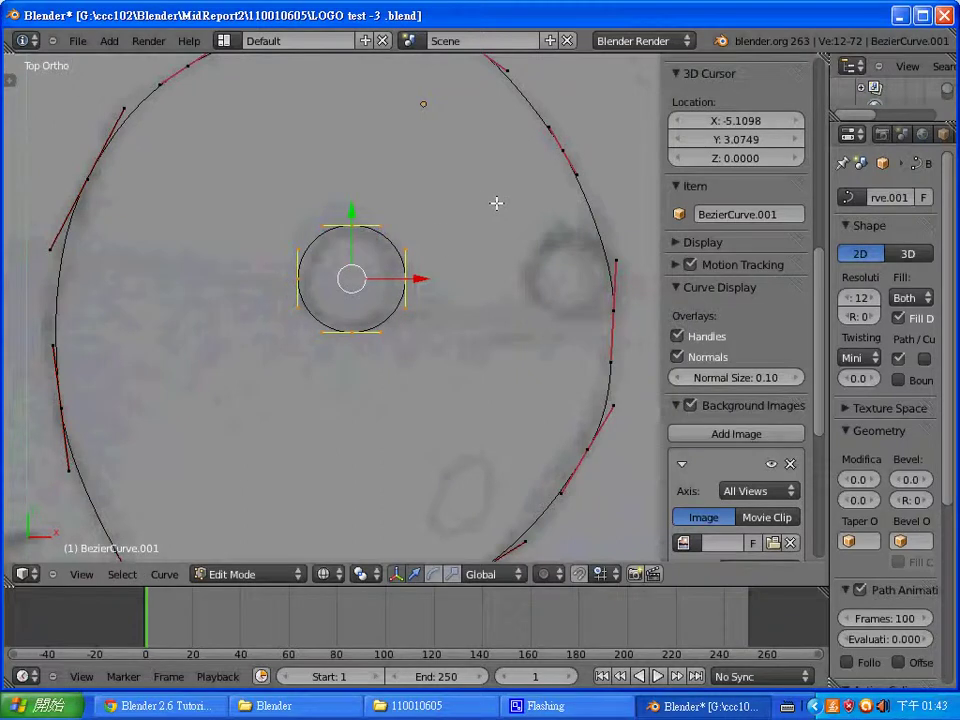
Step: Switch to solid shading to see the eye hole cut into the filled shape
key("z")
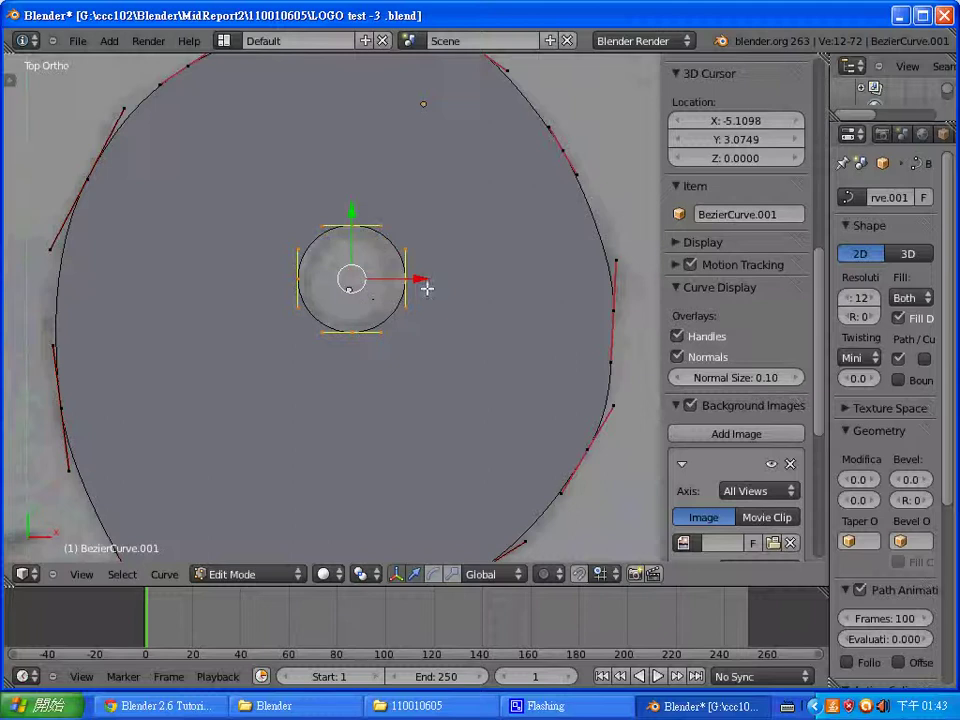
scroll(400, 290, "down", 1)
scroll(251, 306, "down", 1)
scroll(92, 285, "down", 2)
scroll(274, 288, "down", 1)
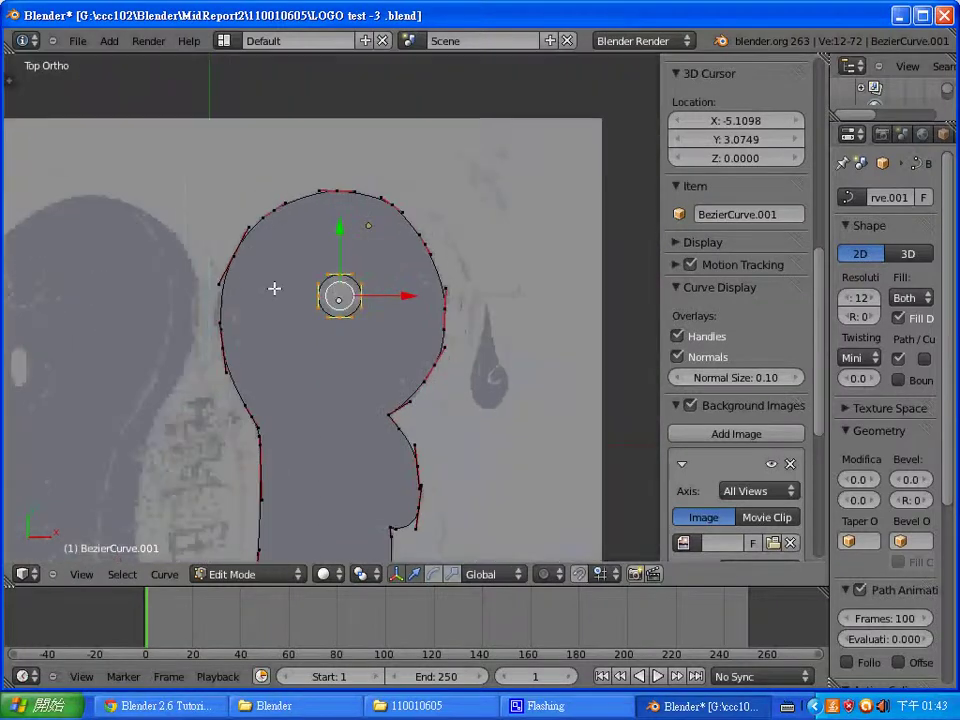
scroll(274, 288, "up", 6)
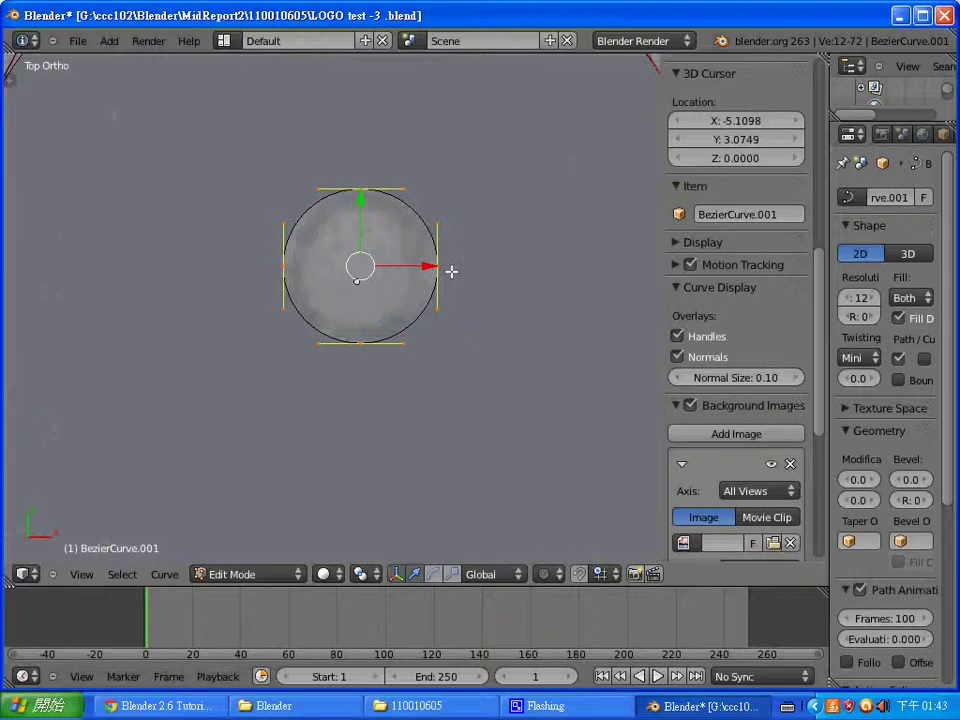
Step: Shrink the left eye's inner circle slightly and nudge it into place
key("g")
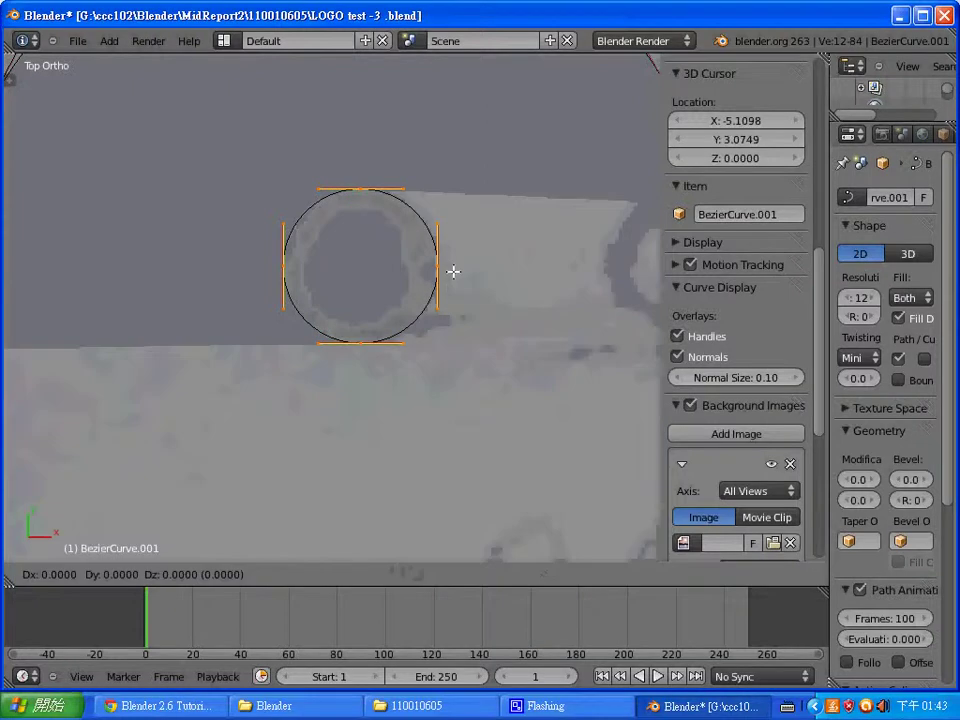
key("Escape")
key("s")
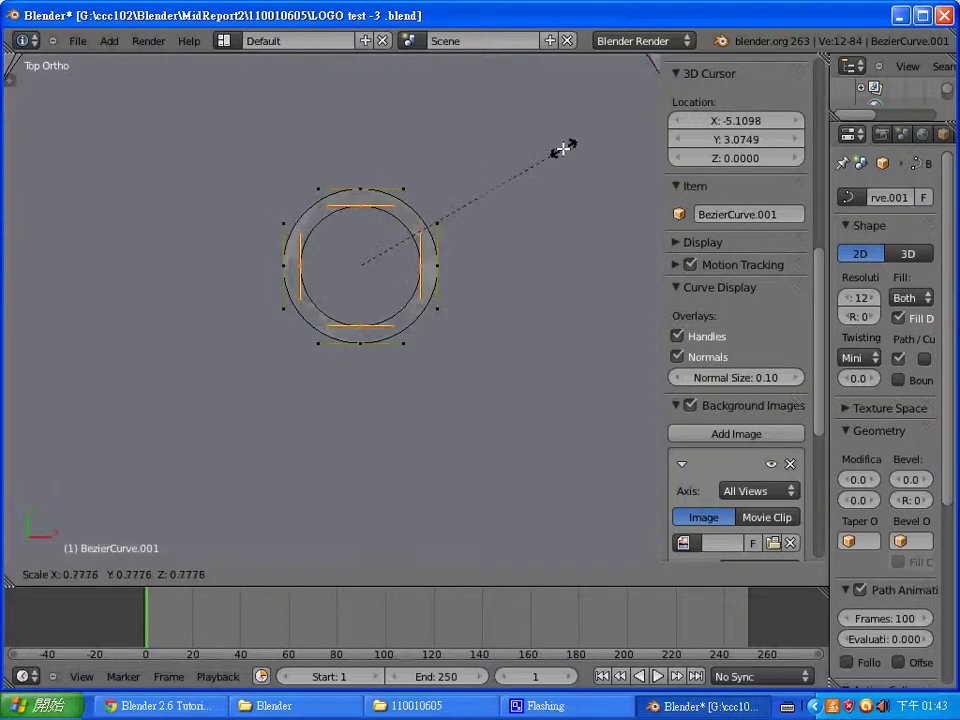
left_click(550, 154)
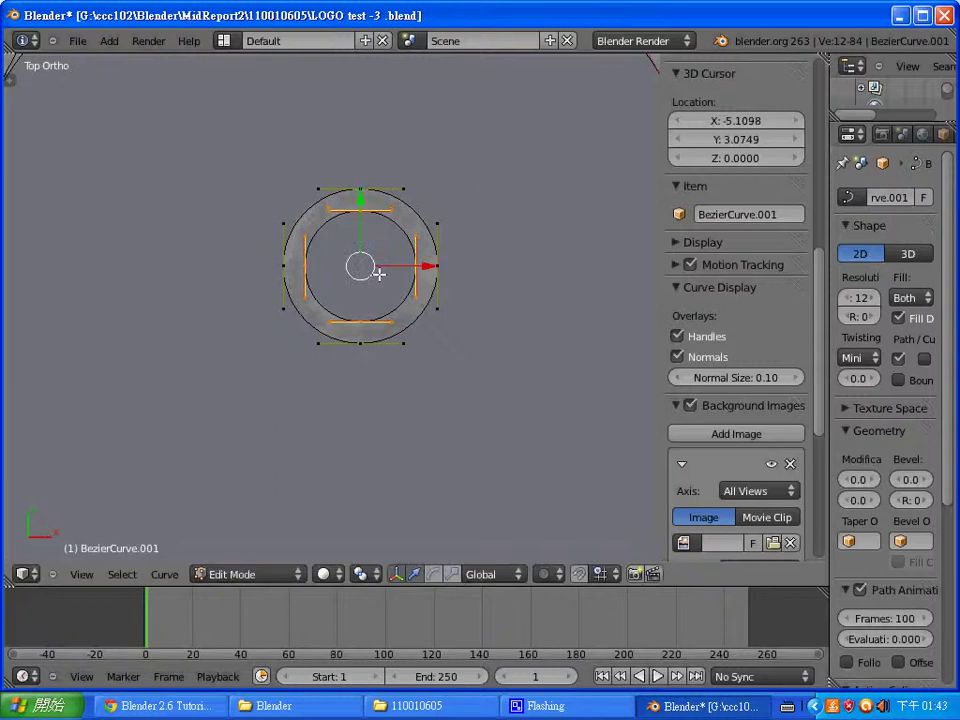
key("g")
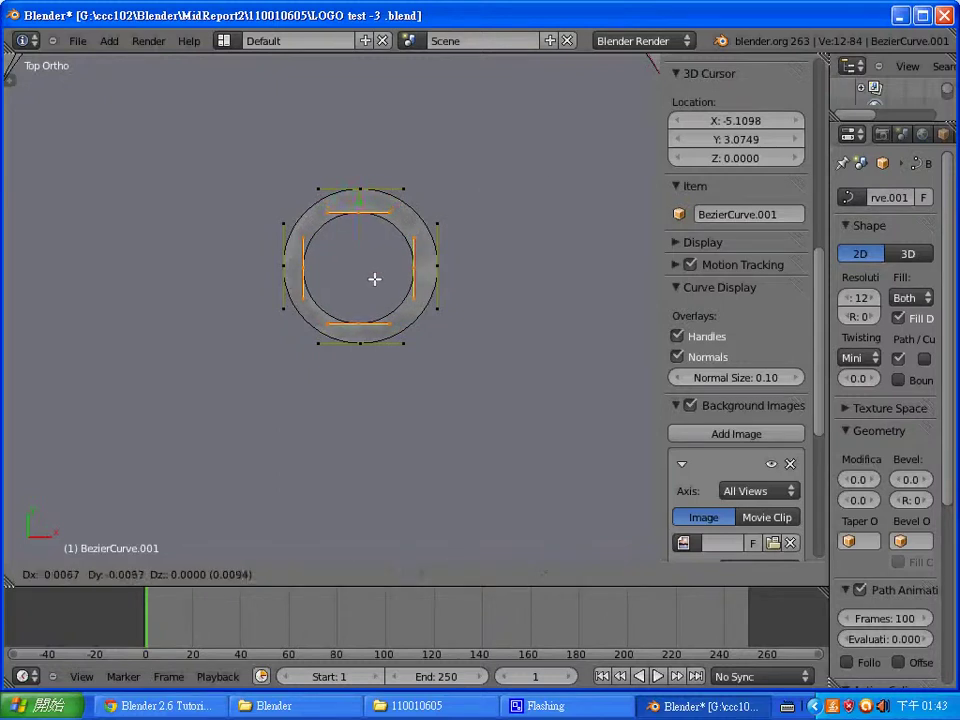
left_click(374, 279)
scroll(430, 293, "down", 4)
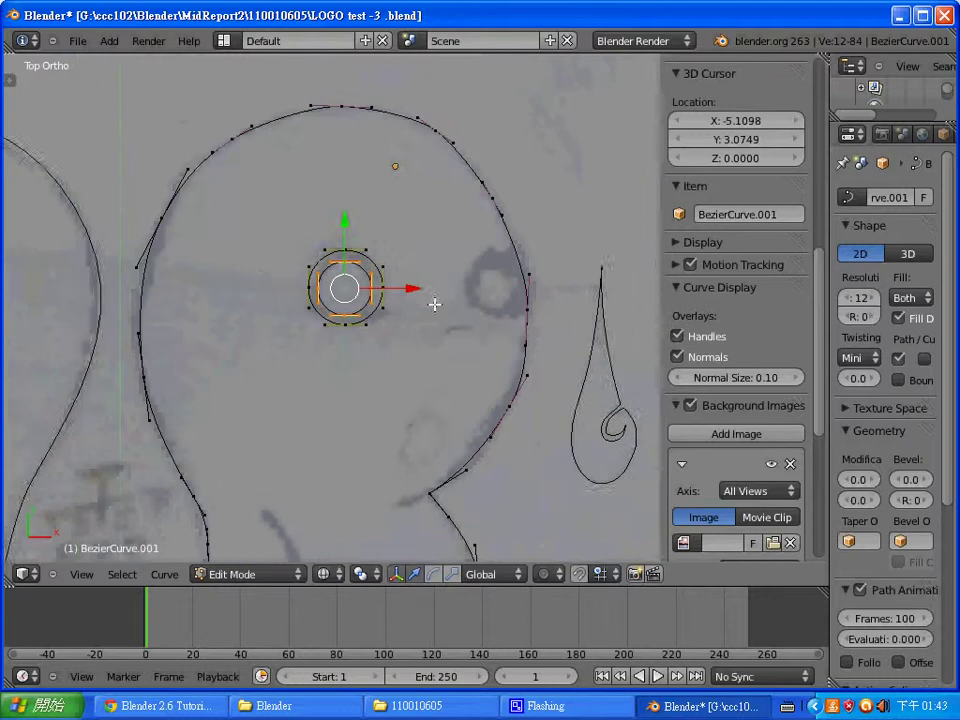
mouse_move(523, 242)
middle_mouse_down("shift")
mouse_move(473, 223)
mouse_move(484, 274)
middle_mouse_up("shift")
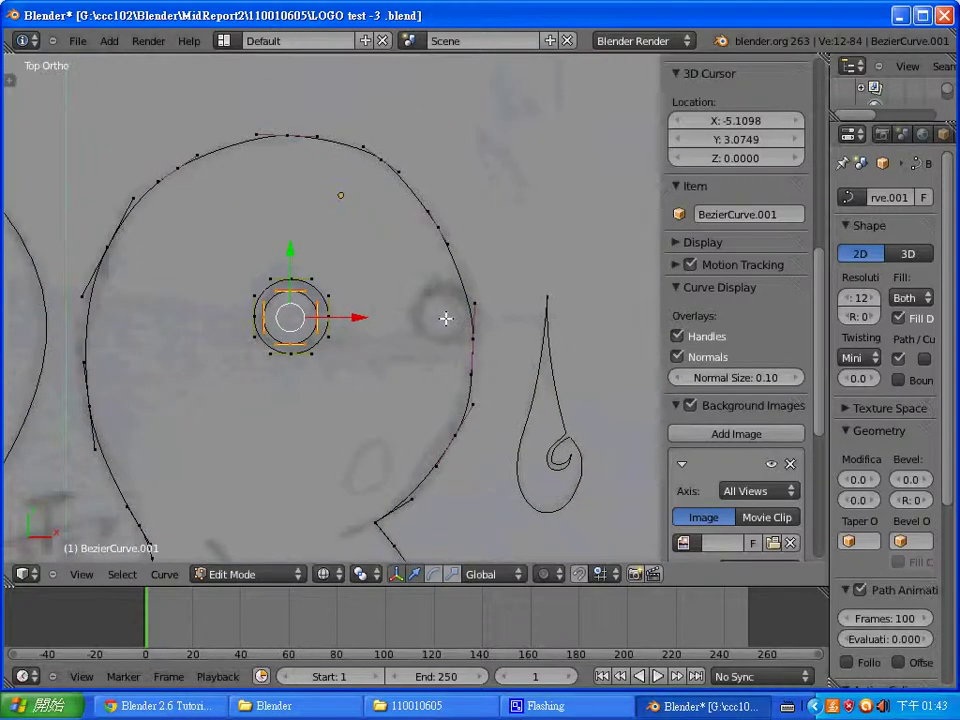
Step: Duplicate the eye circle, then scale the copy down onto the right eye
key("shift+d")
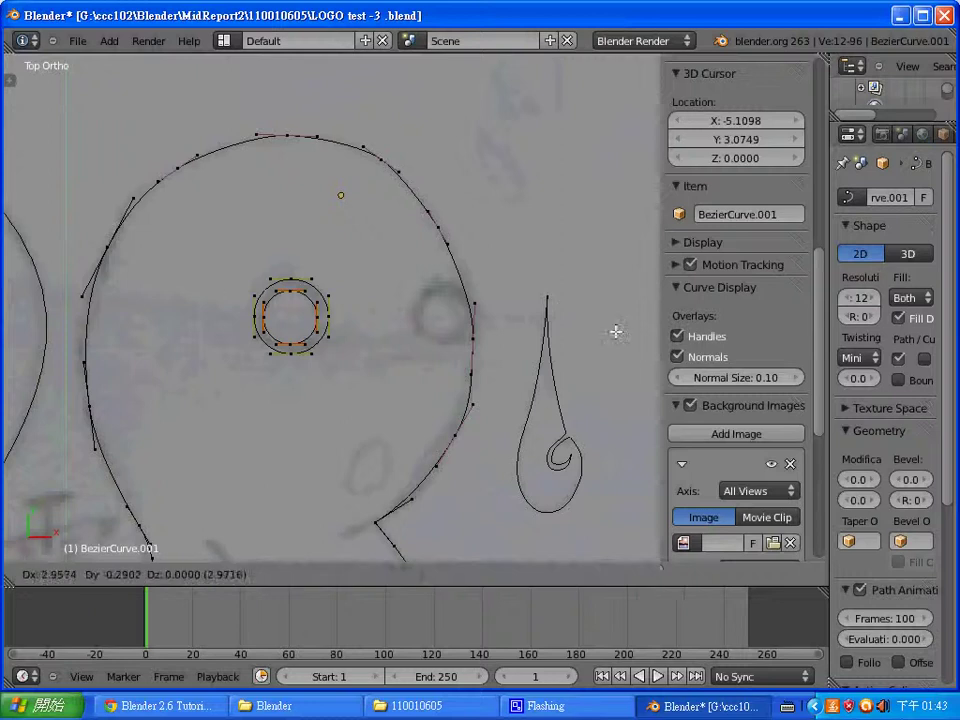
scroll(566, 309, "down", 4)
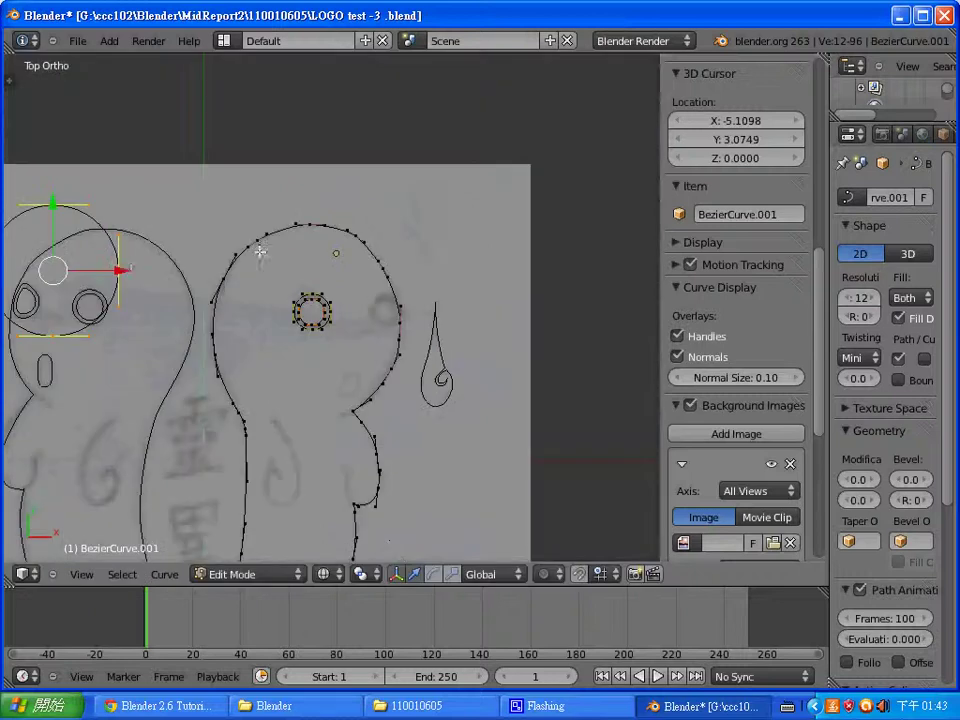
left_click(447, 316)
scroll(447, 316, "up", 3)
scroll(497, 328, "up", 1)
key("s")
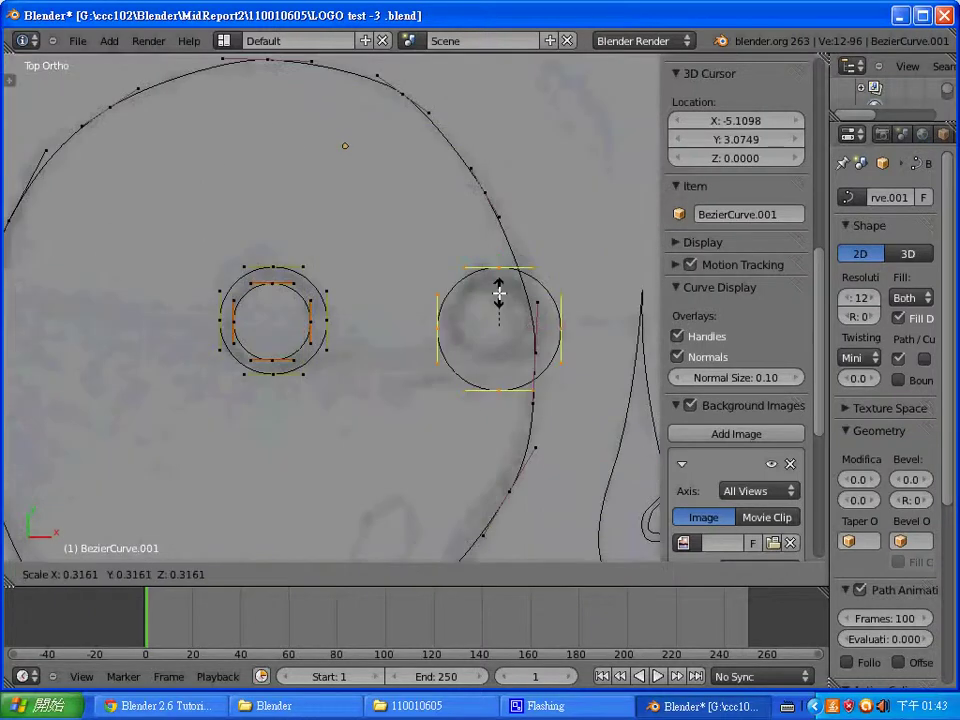
left_click(499, 292)
key("g")
left_click(493, 317)
key("s")
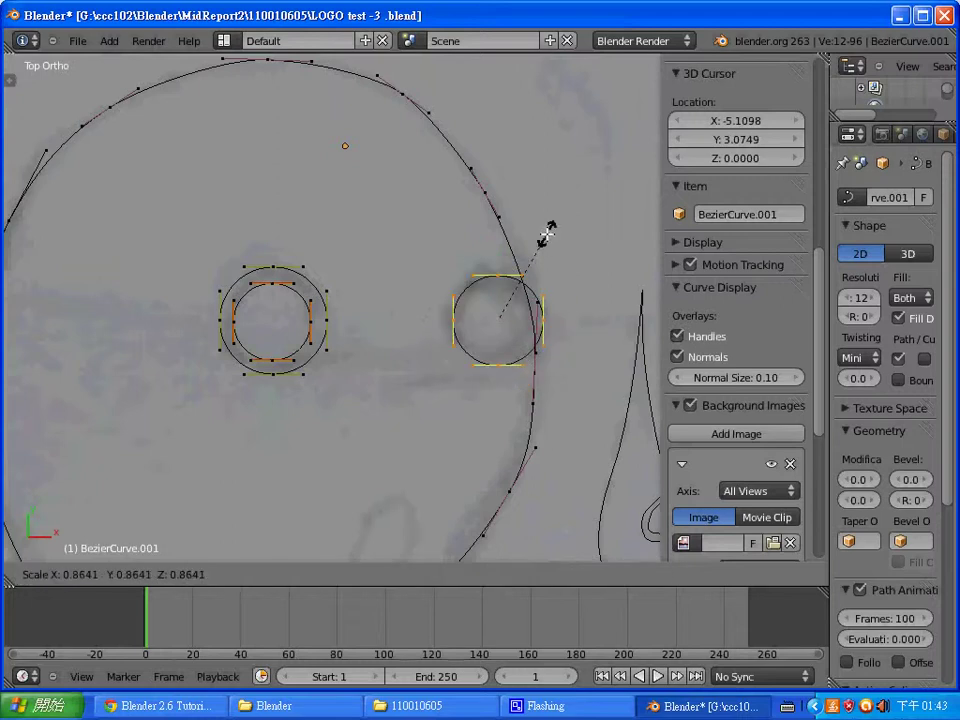
left_click(546, 225)
Step: Select the new circle's right-side point and bring up the delete options
middle_click_drag(553, 306, 498, 303, "shift")
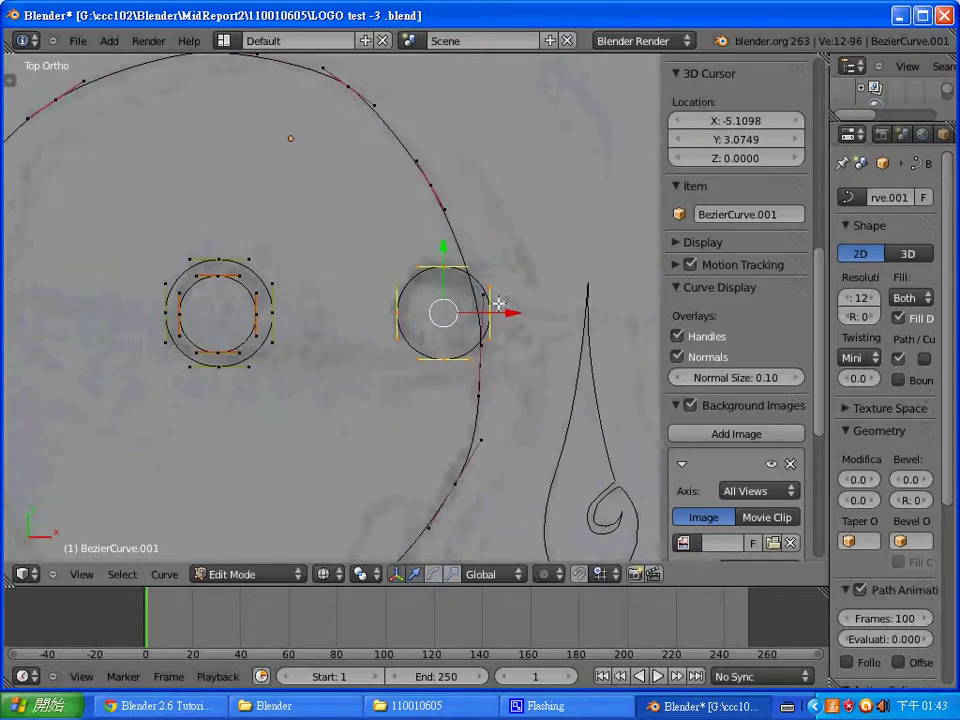
right_click(484, 297)
scroll(529, 315, "up", 2)
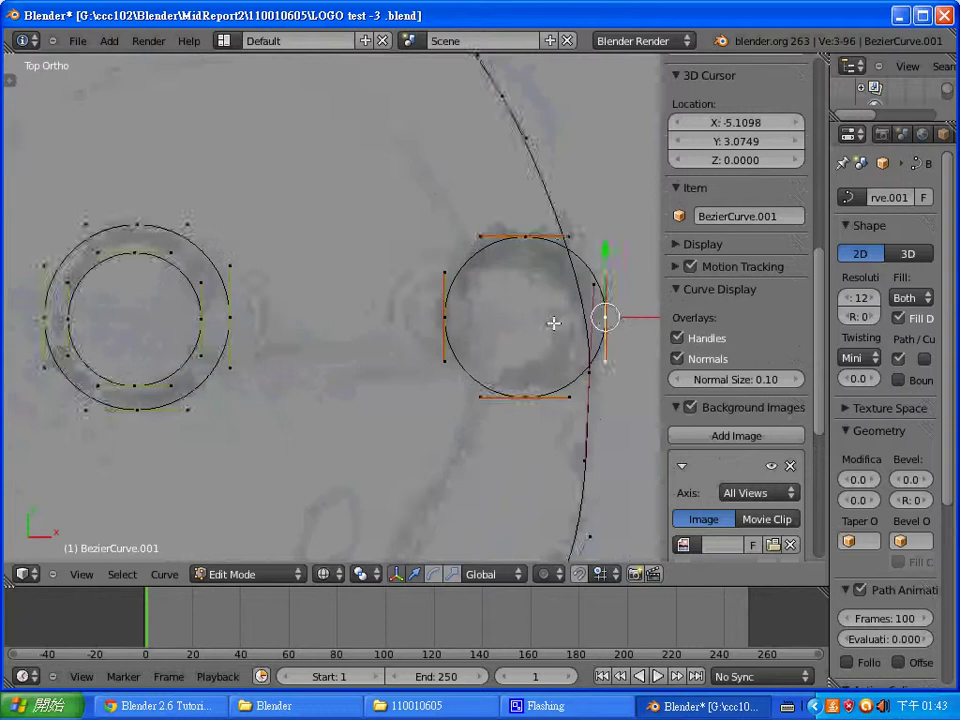
middle_click_drag(558, 220, 548, 252, "shift")
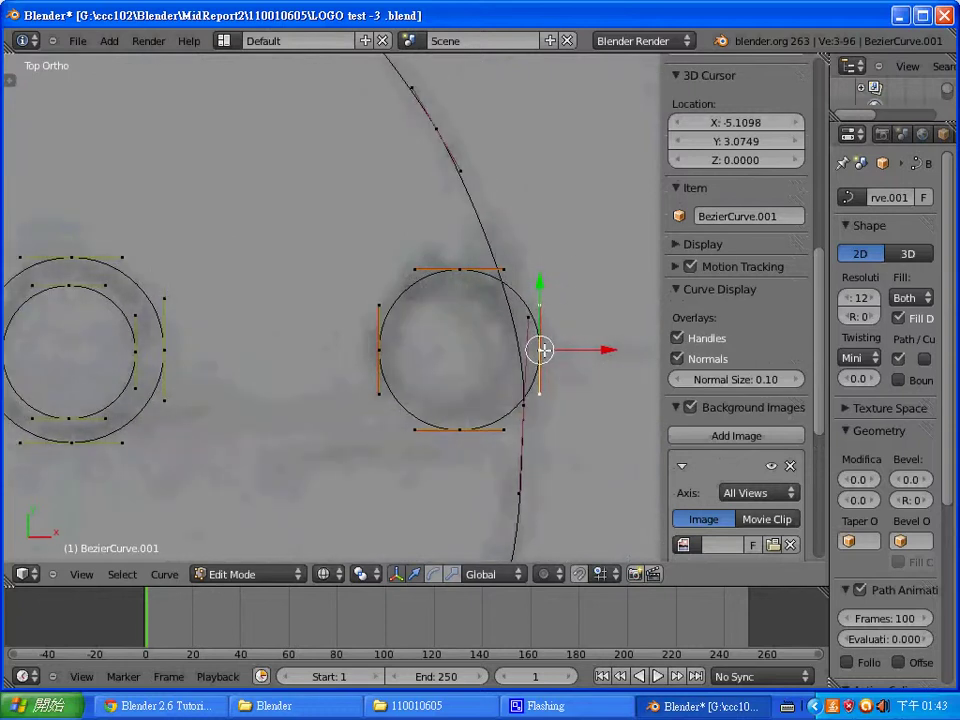
key("x")
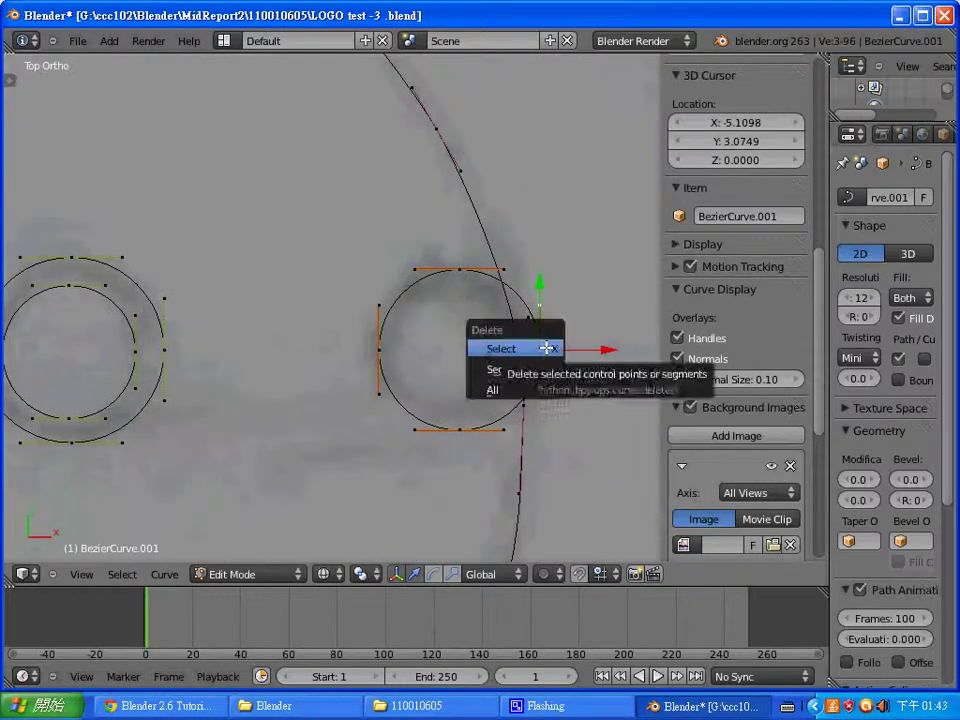
Step: Delete the circle's right point and shift the remaining points into an oval
left_click(547, 348)
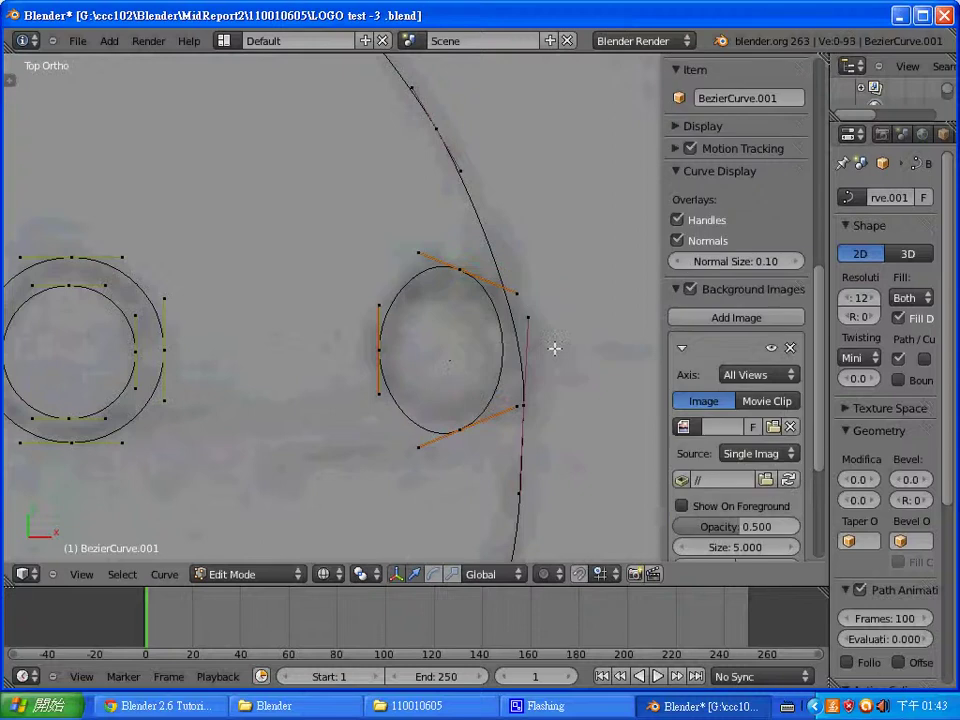
right_click(459, 431)
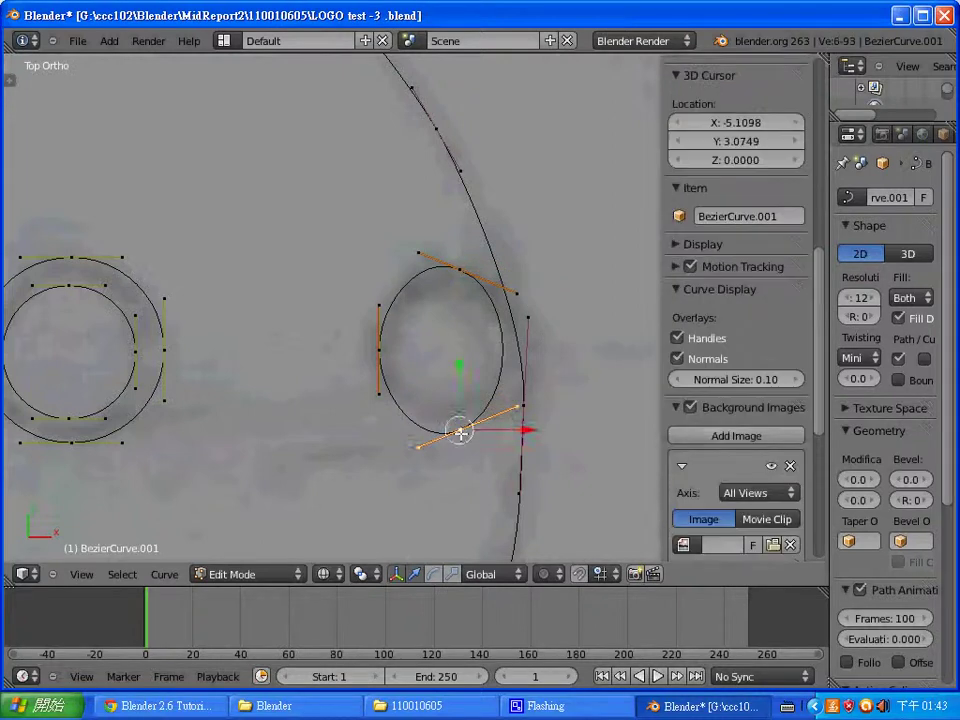
right_click(459, 269, "shift")
right_click(379, 347, "shift")
key("g")
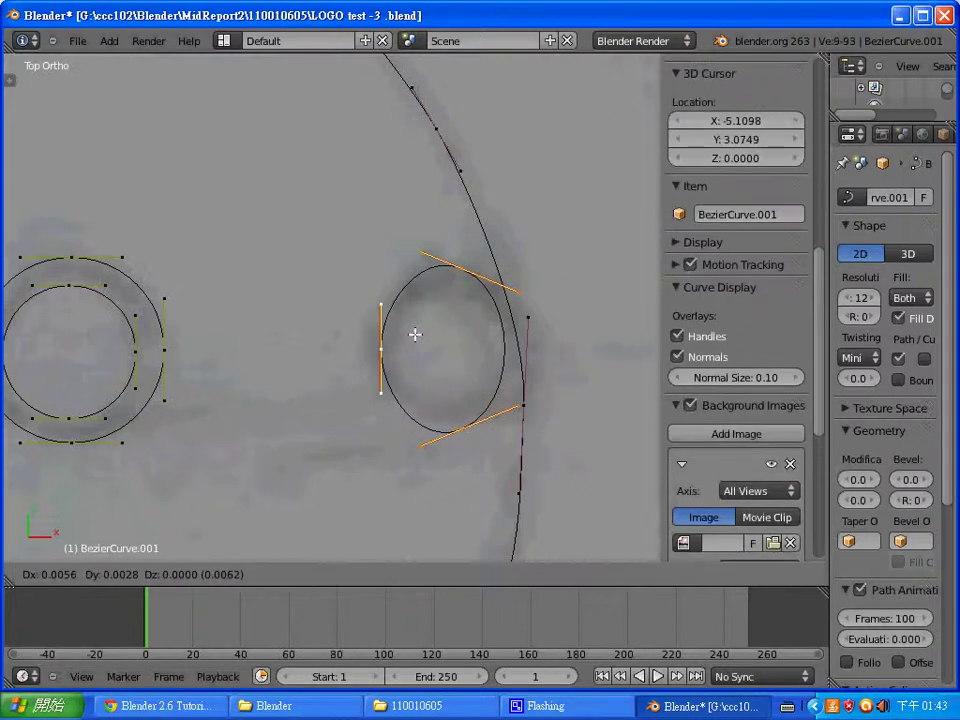
left_click(410, 323)
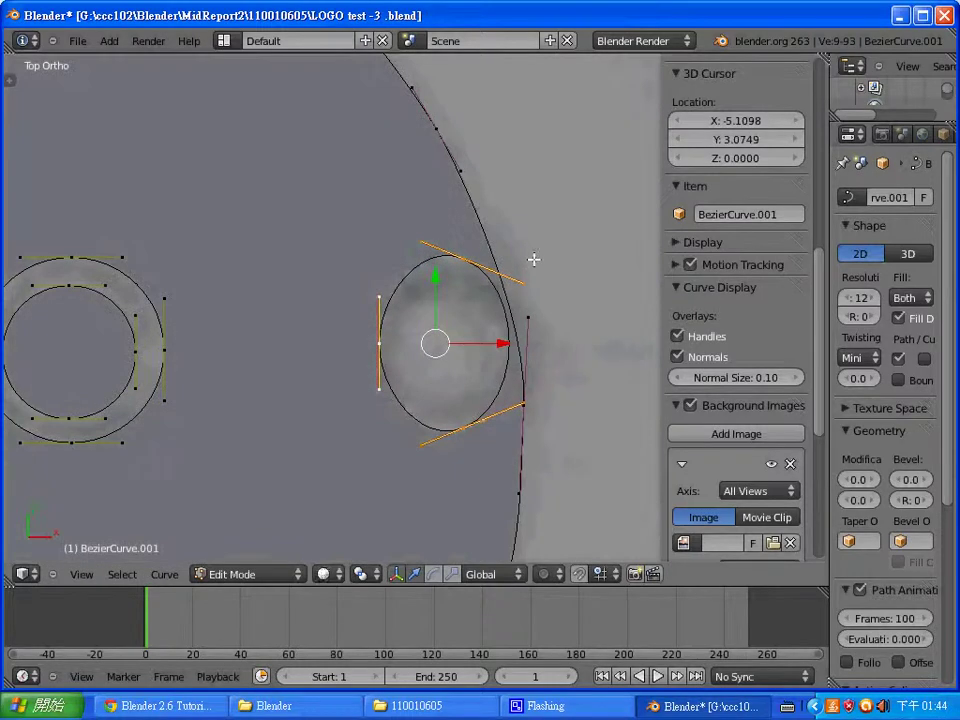
Step: Duplicate the oval and shrink the copy into an inner ring
key("g")
left_click(541, 268)
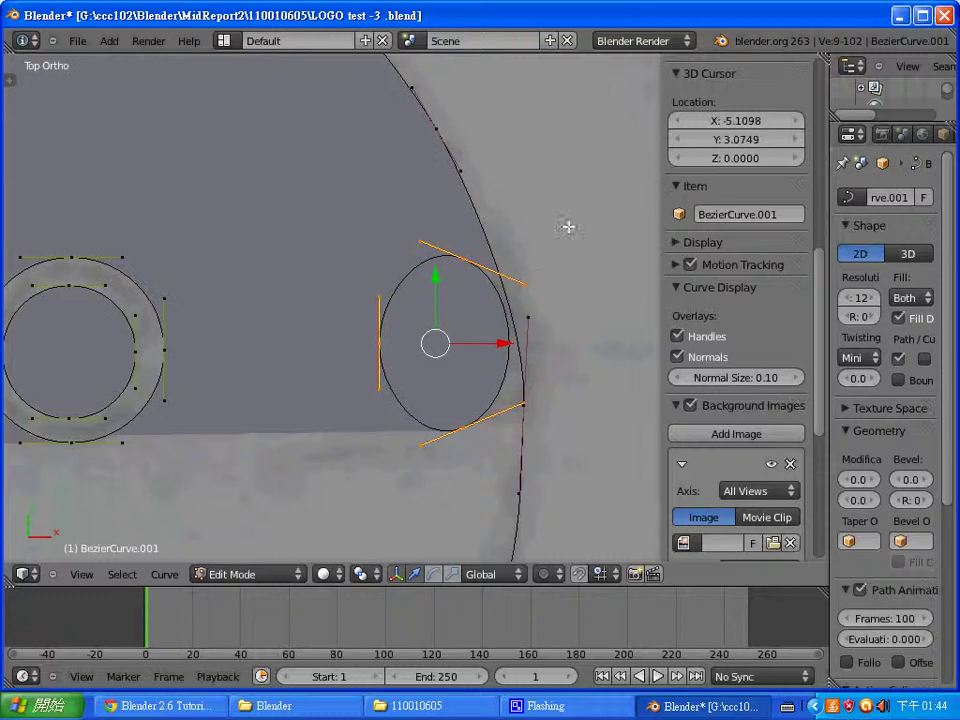
key("x")
right_click(568, 246)
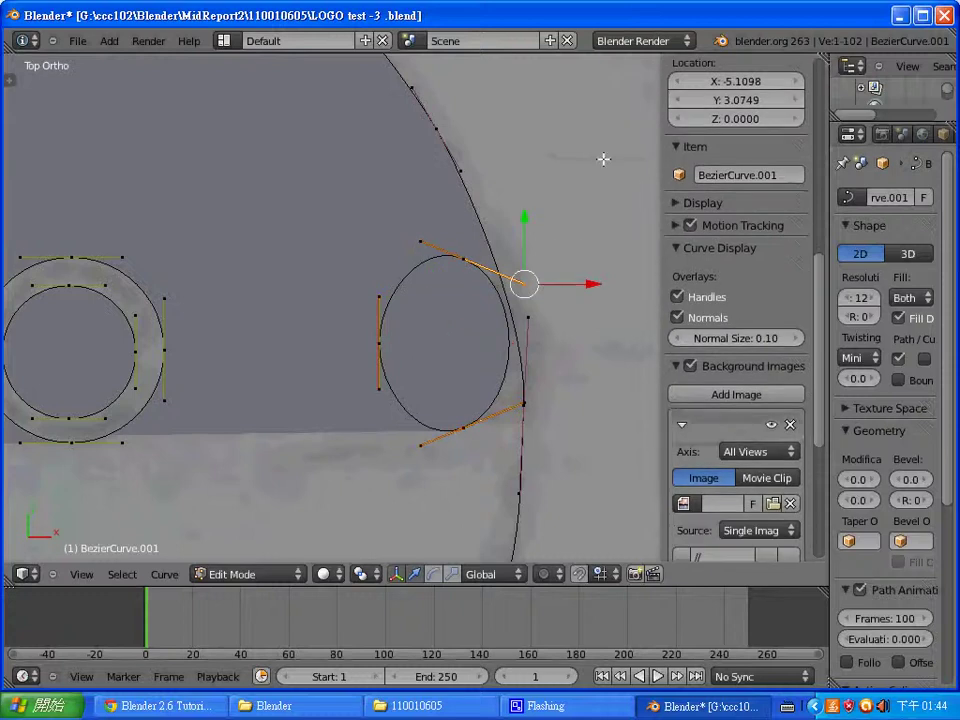
right_click(457, 340)
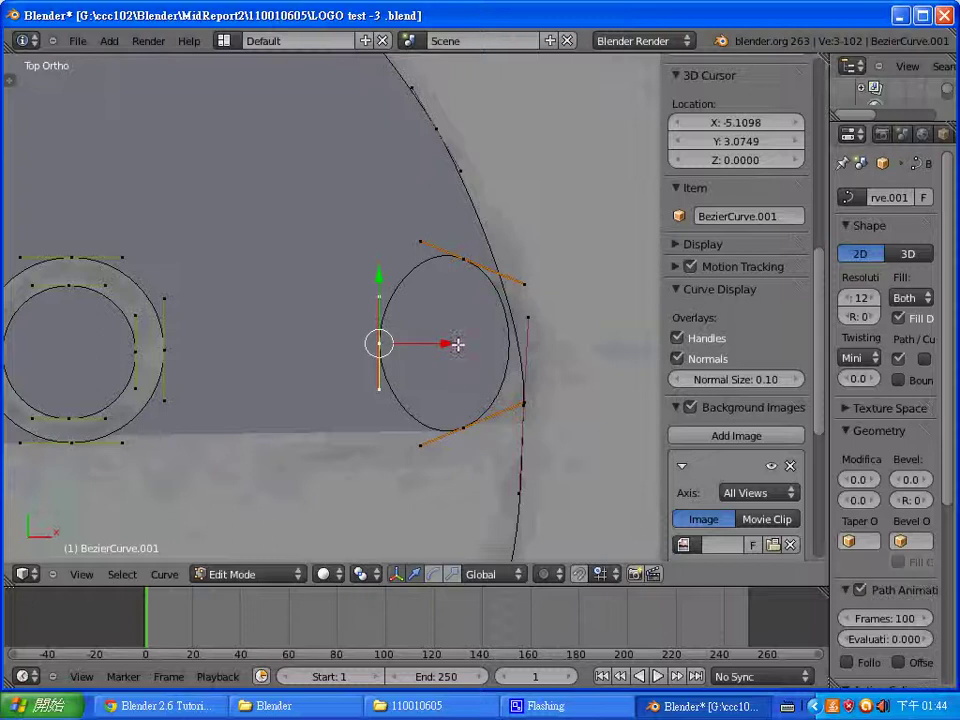
right_click(462, 420, "shift")
right_click(477, 268, "shift")
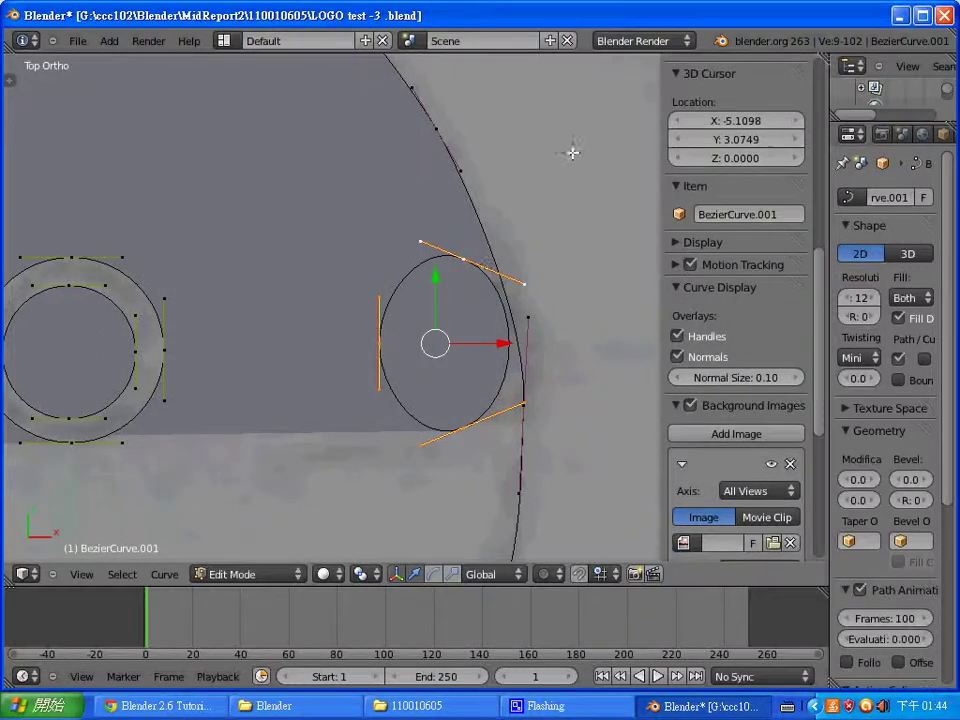
key("s")
left_click(564, 189)
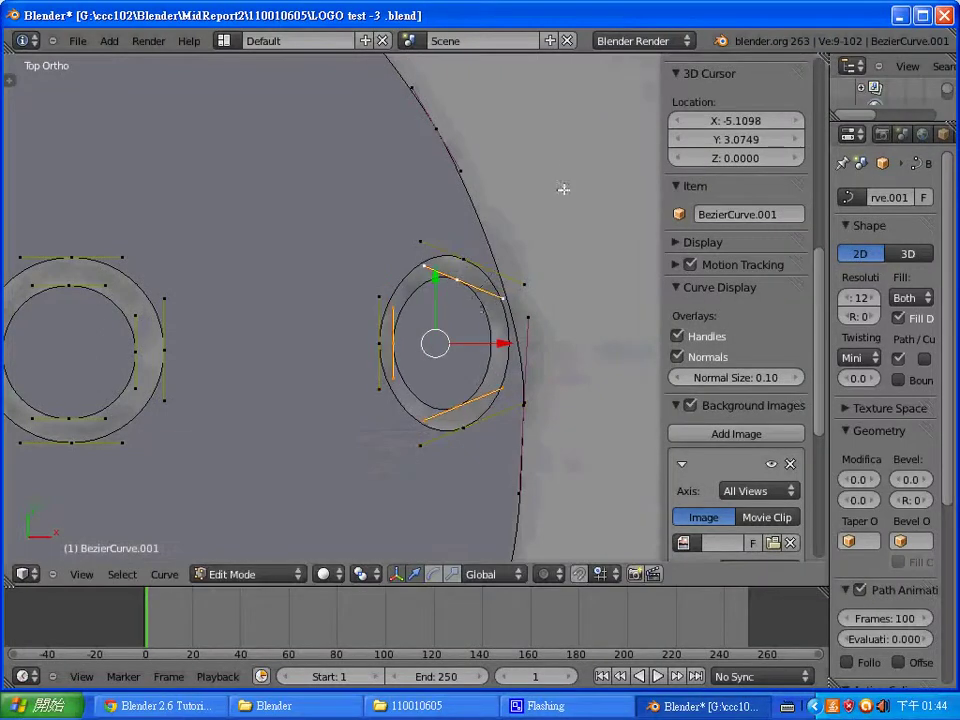
Step: Add a new circle to the ghost head curve
key("g")
right_click(476, 315)
scroll(552, 221, "down", 2)
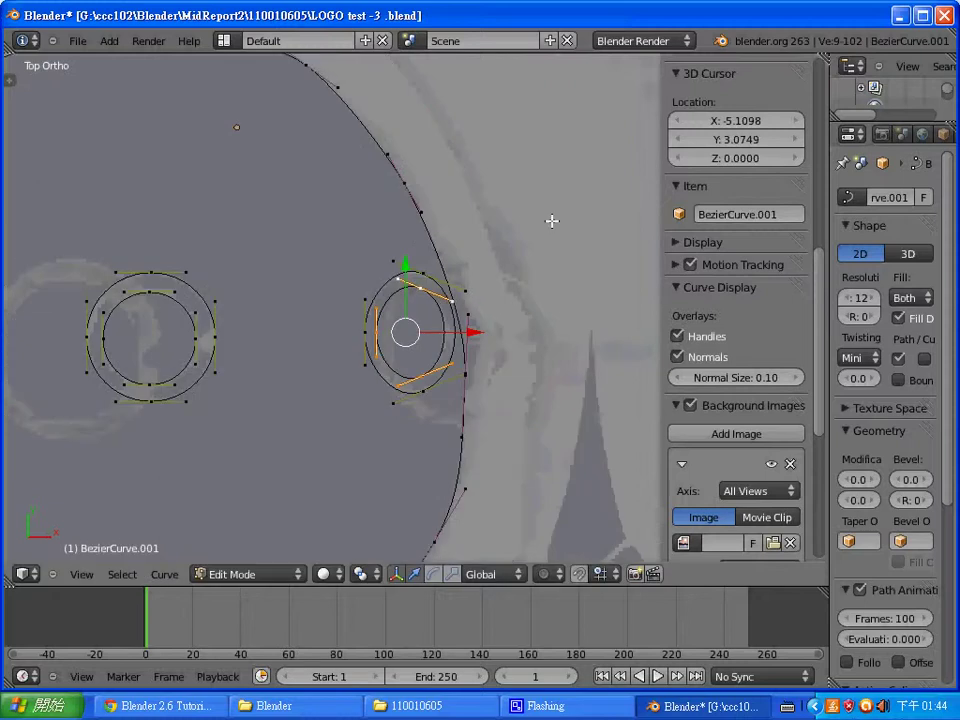
scroll(360, 369, "down", 3)
scroll(420, 313, "up", 2)
scroll(420, 300, "down", 2, "shift")
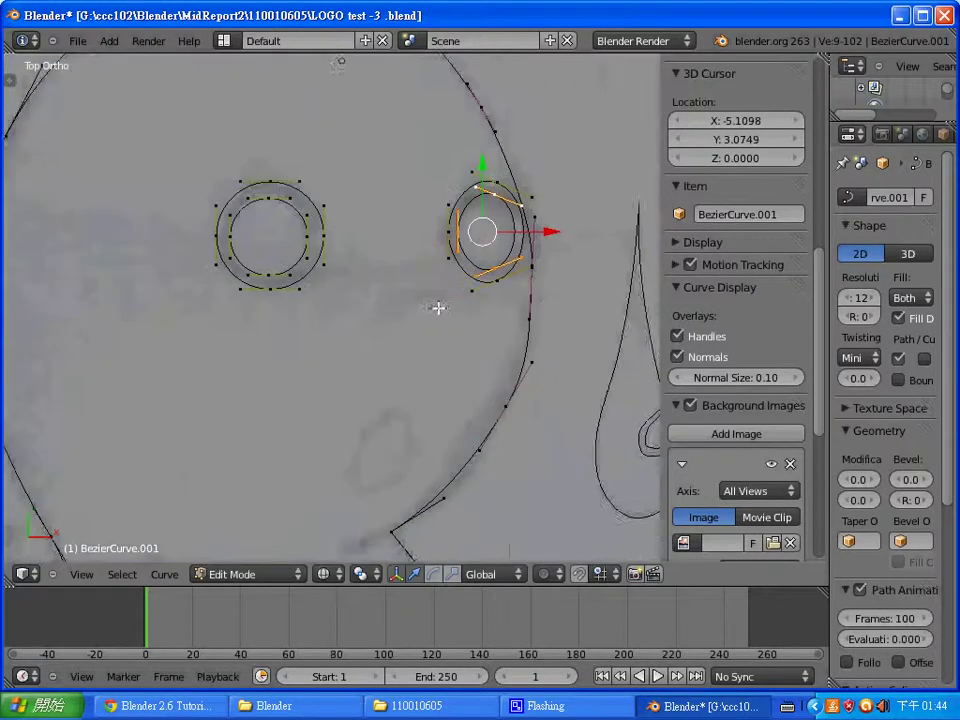
scroll(415, 436, "down", 3, "shift")
scroll(430, 330, "down", 2, "shift")
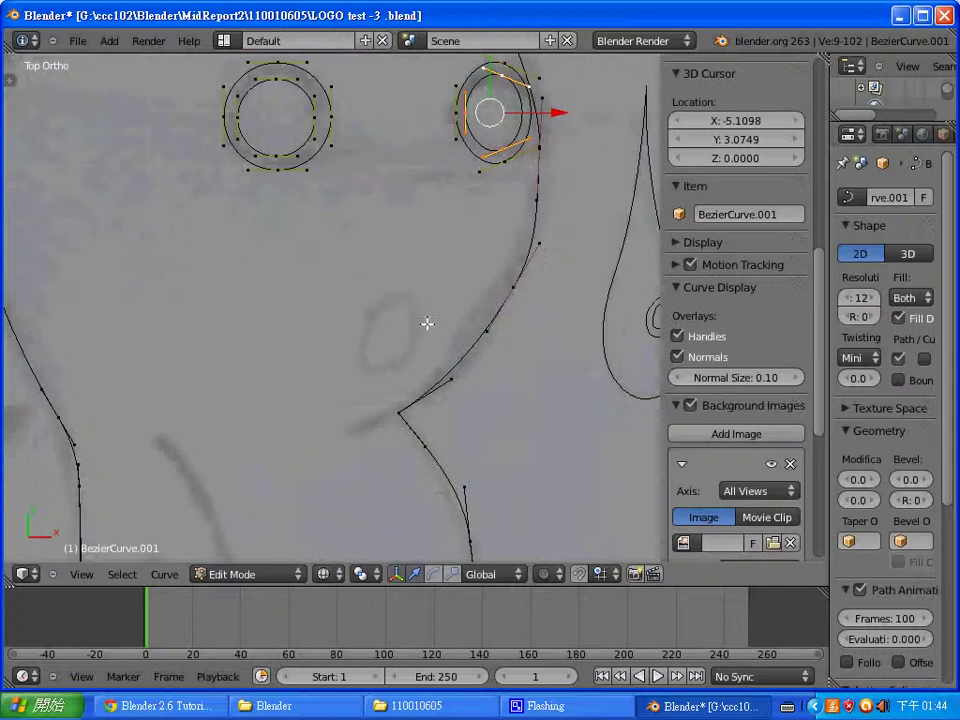
key("shift+a")
left_click(420, 332)
Step: Shrink the new circle and place it on the face below the eyes
scroll(319, 285, "down", 5)
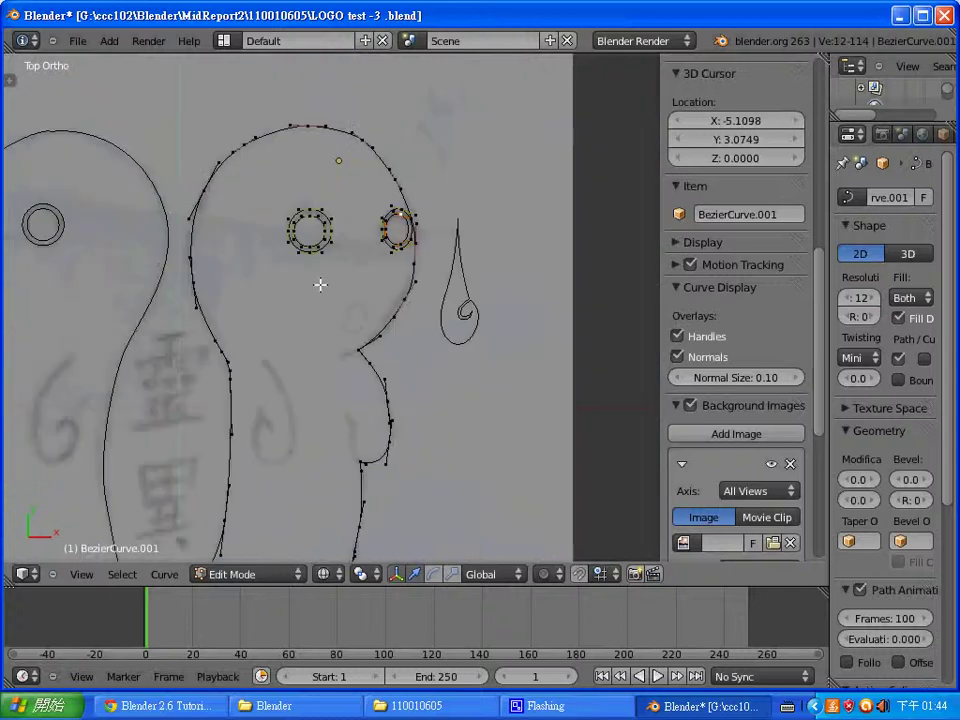
scroll(319, 285, "down", 3)
key("g")
left_click(400, 340)
scroll(375, 330, "up", 2)
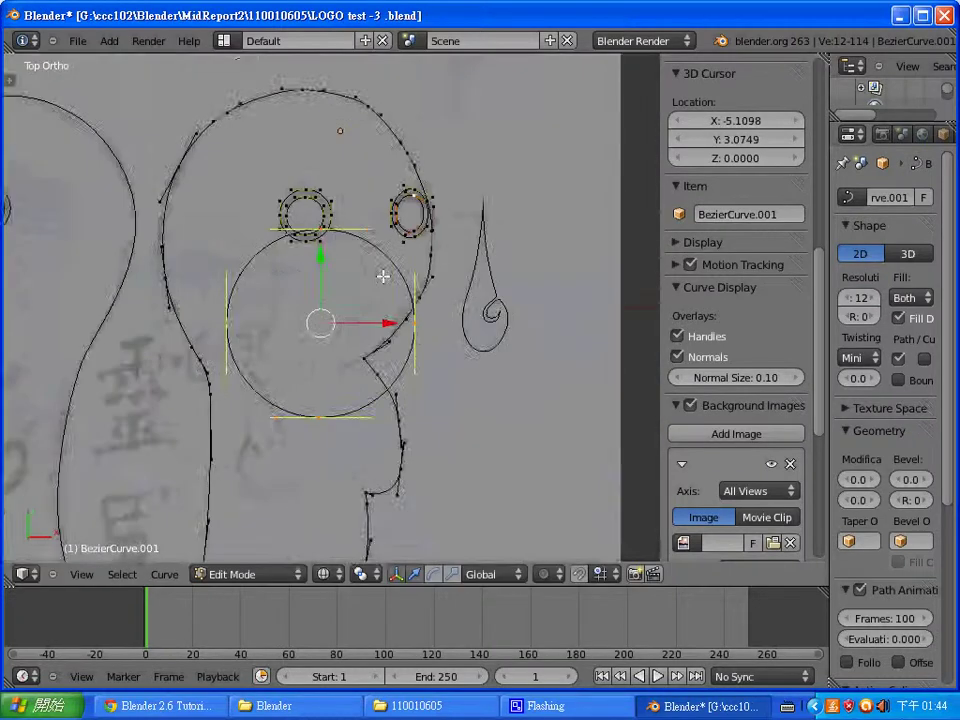
scroll(383, 274, "up", 1)
key("s")
left_click(380, 300)
key("g")
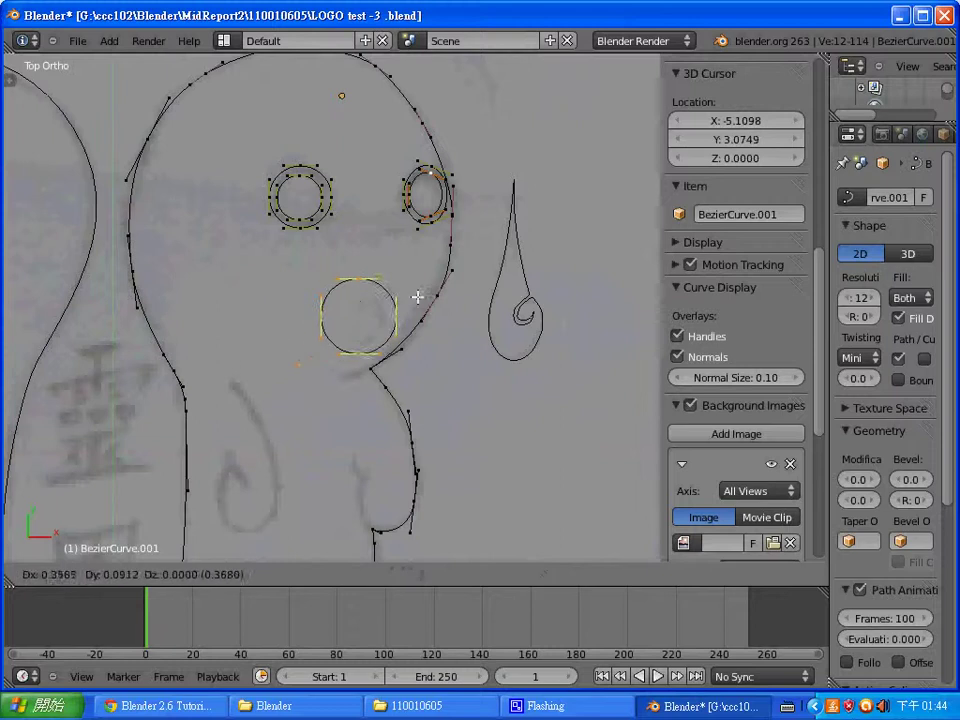
left_click(421, 293)
scroll(421, 293, "up", 4)
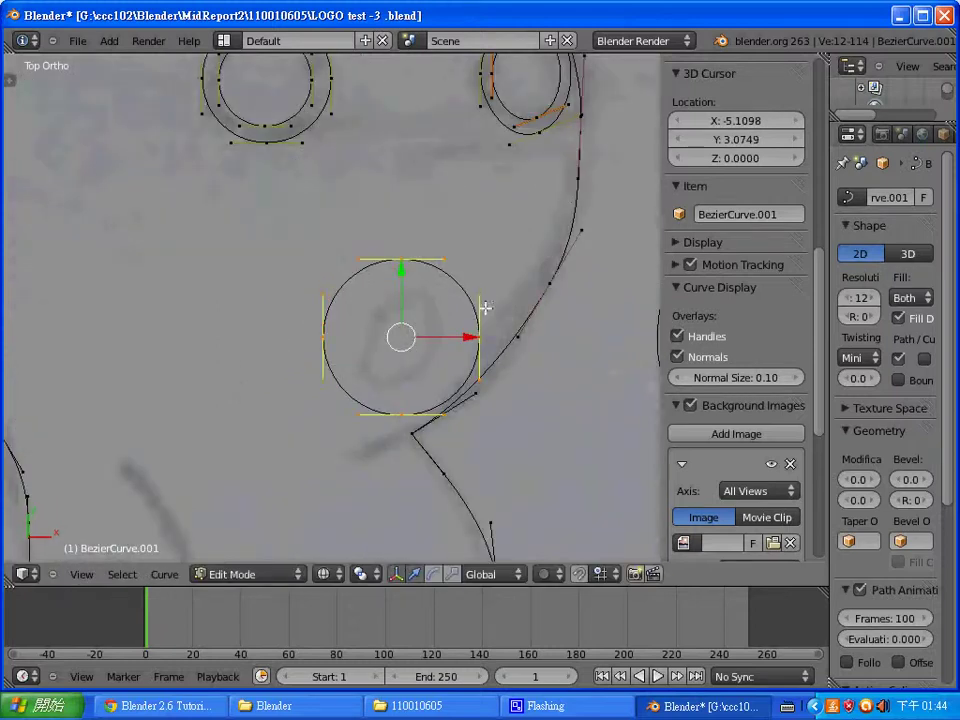
key("g")
key("Escape")
Step: Squeeze the circle into a narrow vertical oval mouth and return to Object Mode
key("s")
left_click(512, 222)
key("s")
key("x")
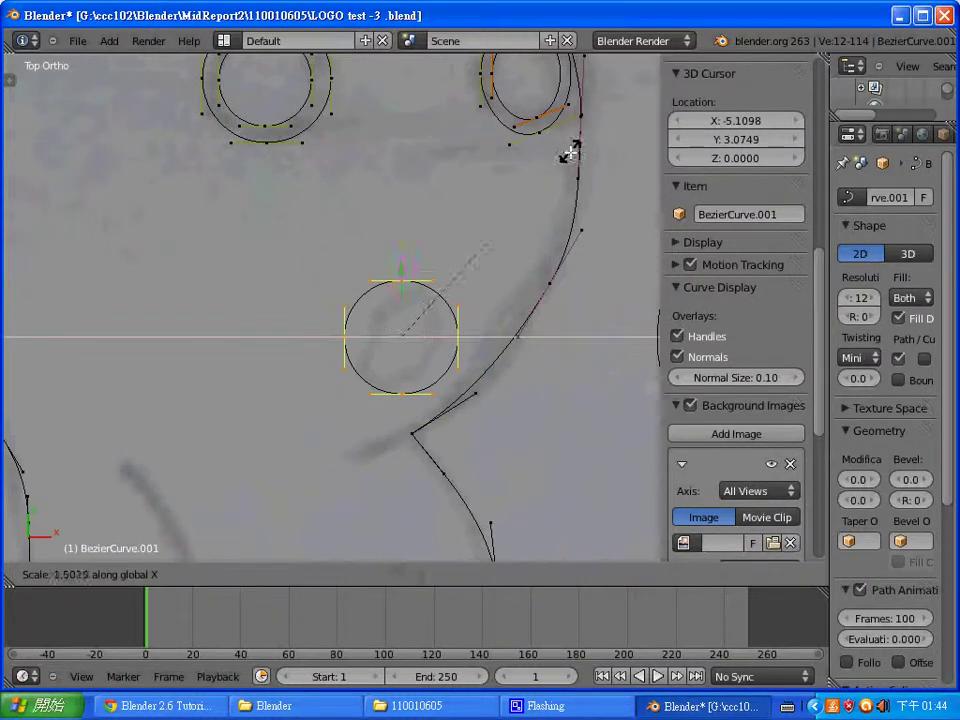
left_click(469, 270)
scroll(486, 255, "down", 6)
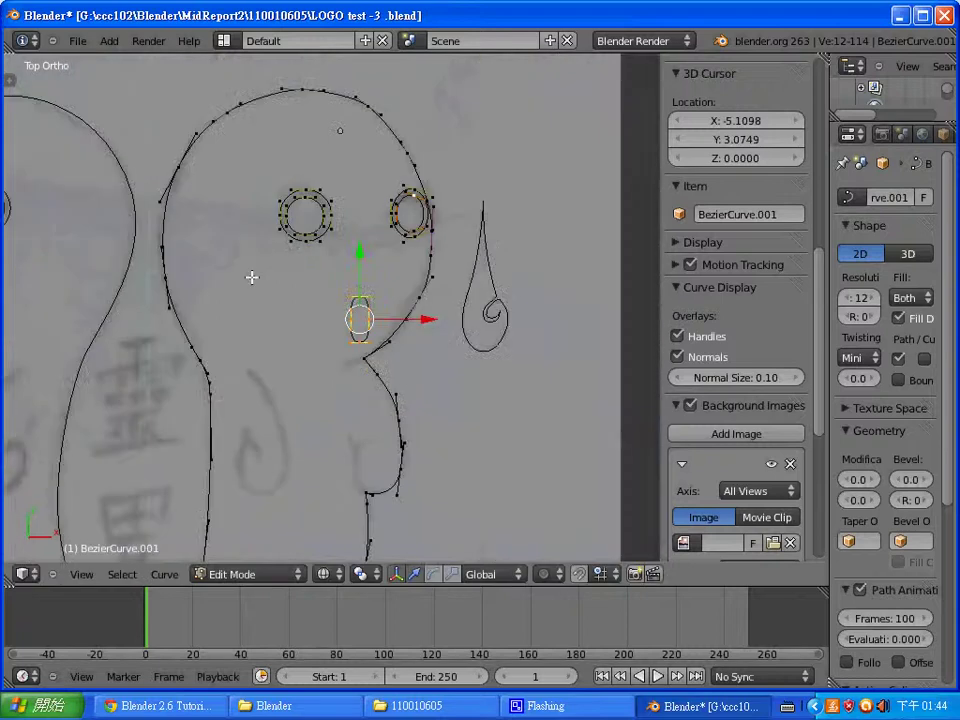
middle_click_drag(253, 276, 407, 326, "shift")
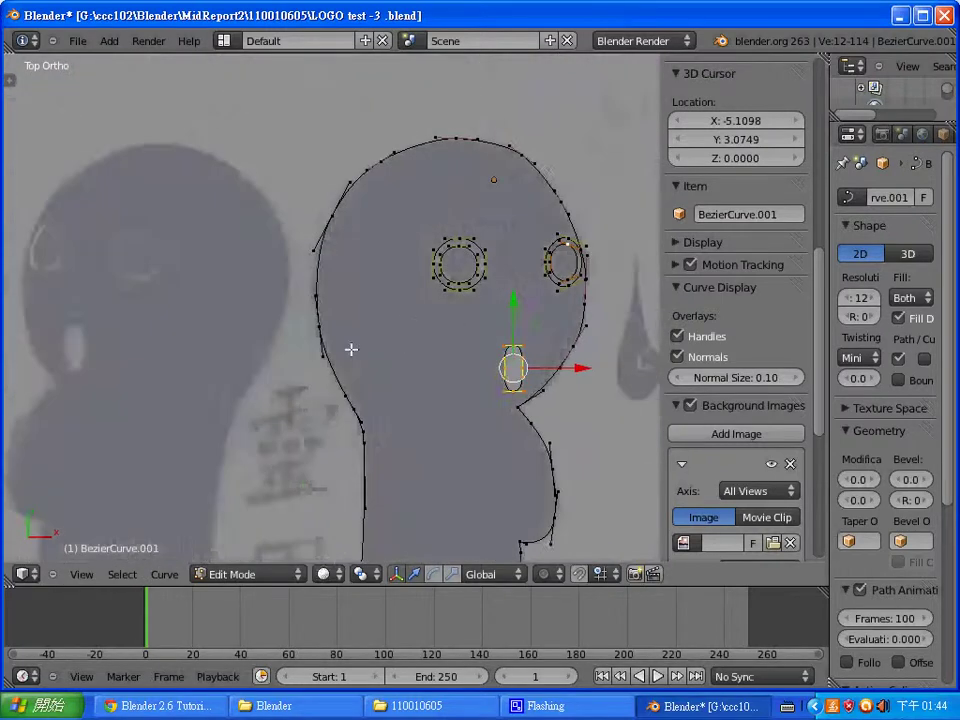
scroll(351, 349, "down", 3)
key("Tab")
mouse_move(319, 379)
middle_mouse_down()
mouse_move(310, 397)
mouse_move(311, 354)
mouse_move(369, 379)
mouse_move(373, 321)
mouse_move(441, 306)
mouse_move(343, 326)
mouse_move(411, 399)
mouse_move(426, 349)
mouse_move(370, 390)
mouse_move(405, 315)
mouse_move(354, 360)
mouse_move(405, 399)
mouse_move(443, 476)
mouse_move(450, 332)
mouse_move(452, 356)
mouse_move(403, 401)
mouse_move(352, 280)
mouse_move(364, 343)
mouse_move(386, 369)
middle_mouse_up()
Step: Switch to front view and turn off the background reference sketch
key("KP_1")
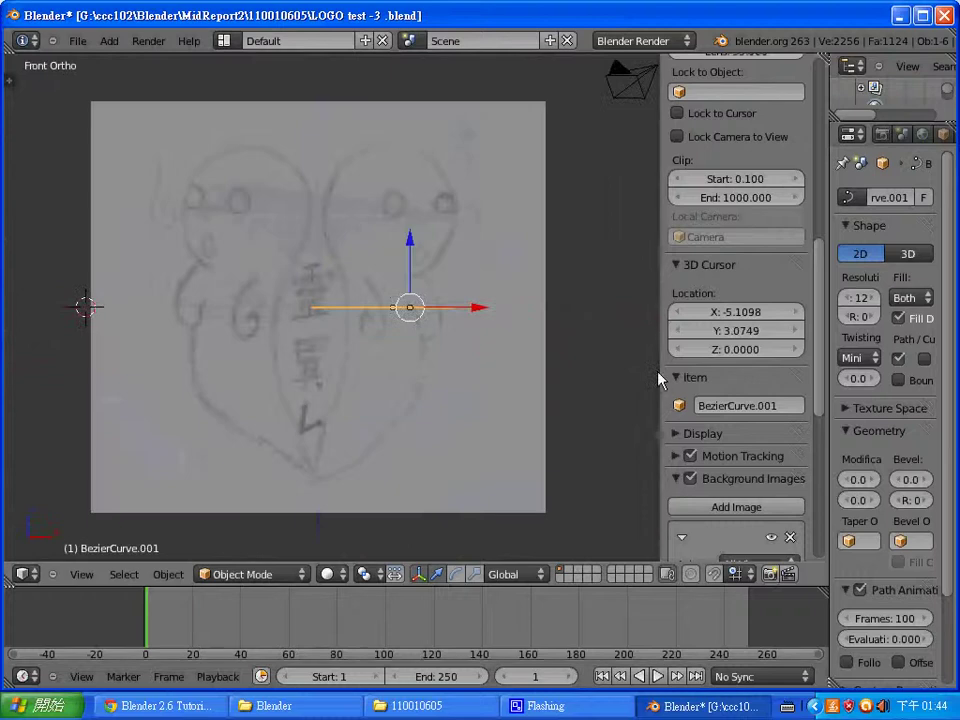
left_click(689, 479)
scroll(514, 368, "up", 3)
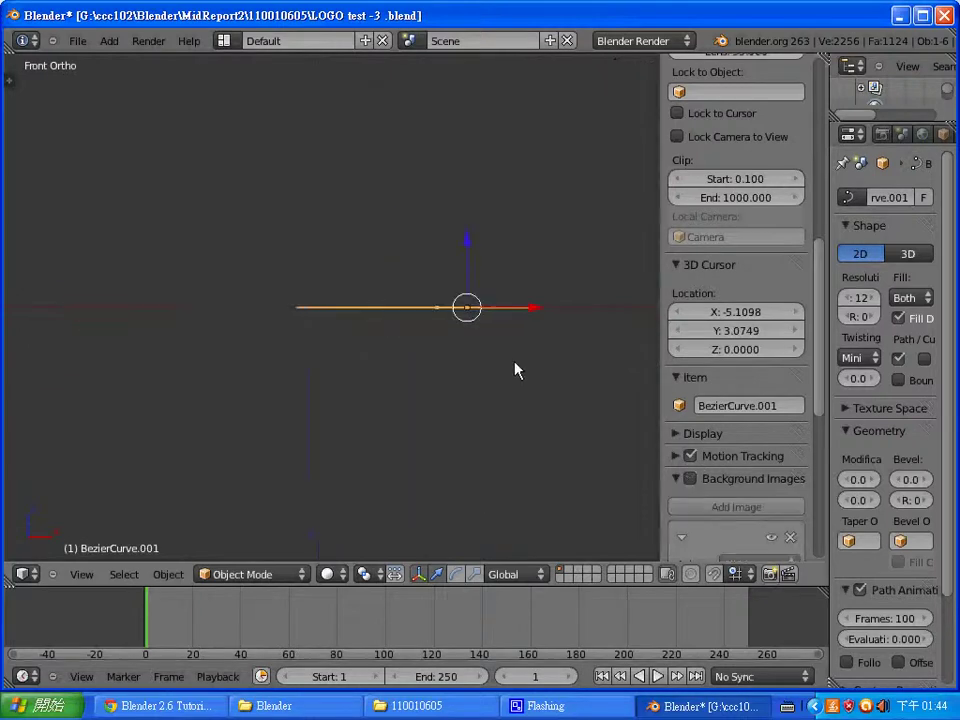
scroll(583, 338, "up", 2)
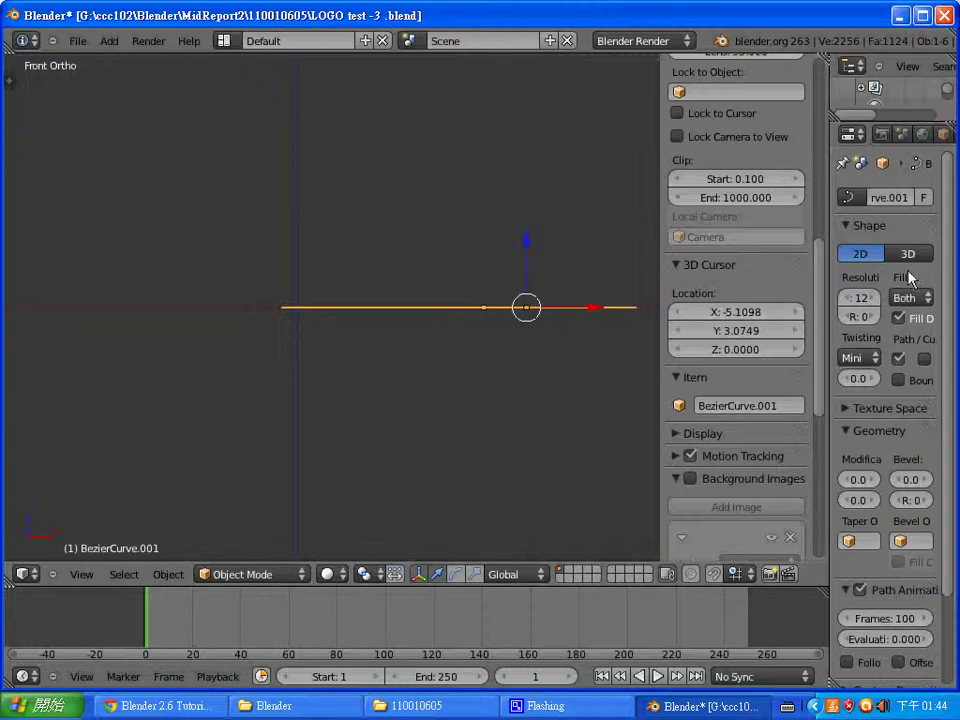
scroll(938, 140, "down", 3)
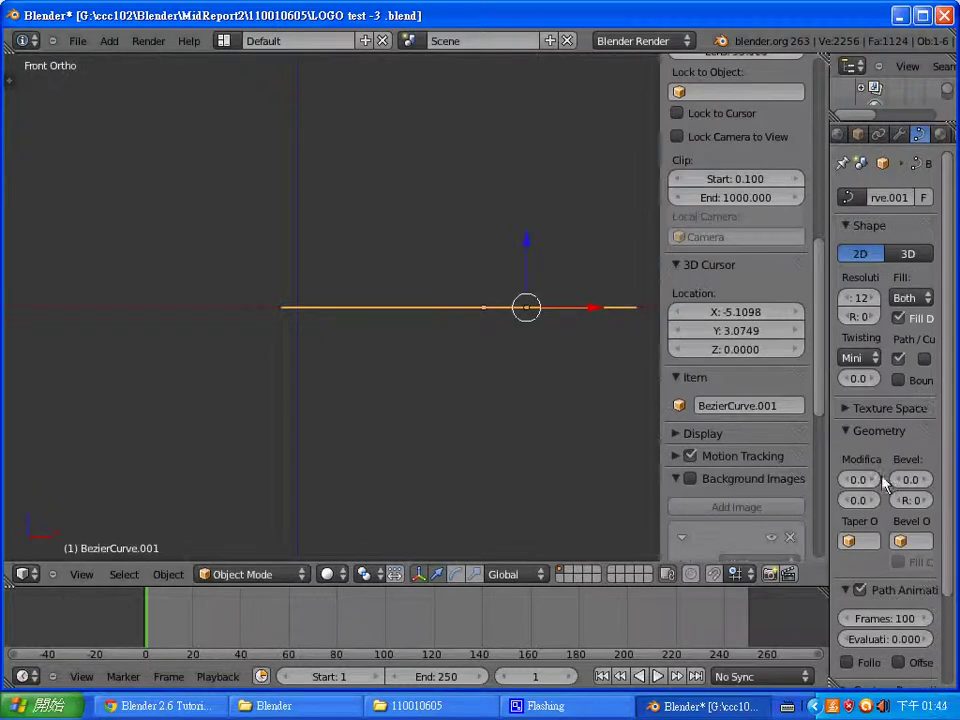
Step: Set the ghost head's Geometry Extrude to 0.2
left_click(861, 502)
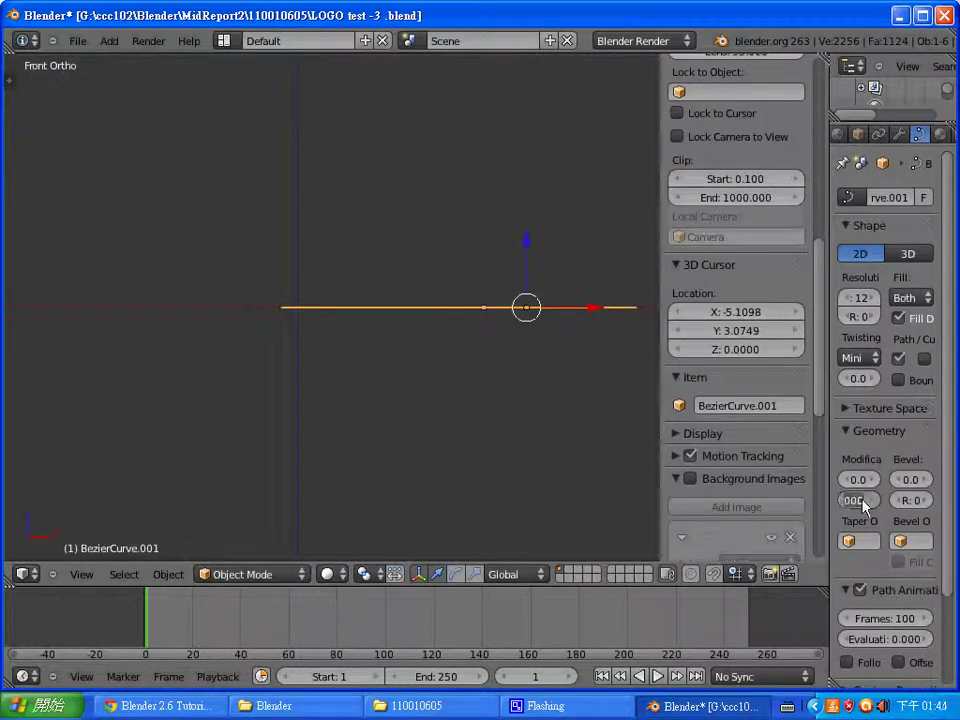
type("0.2")
key("Return")
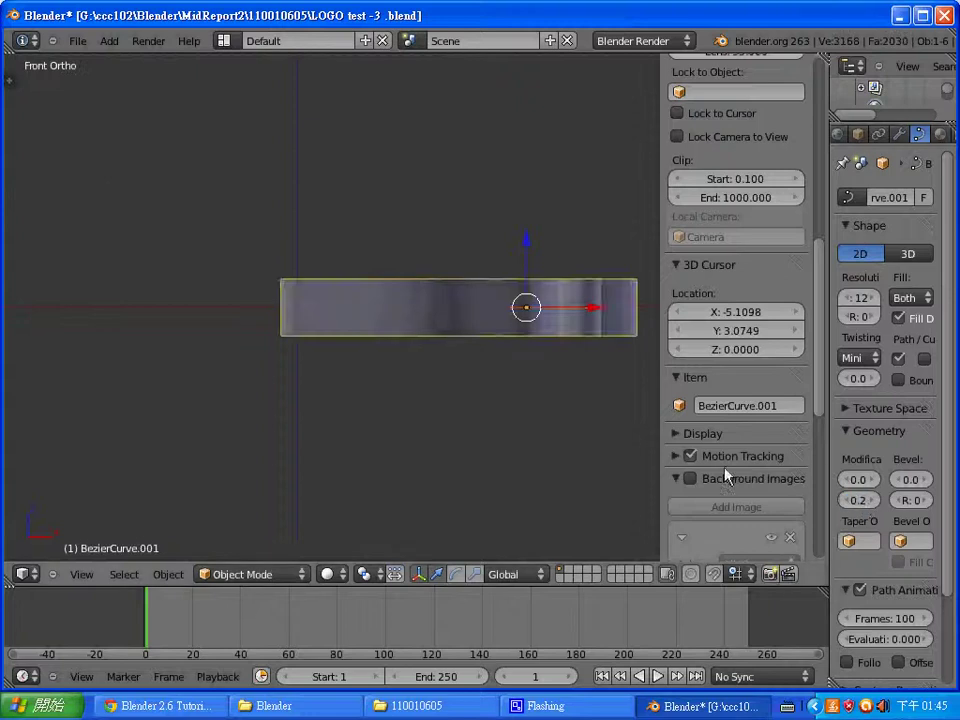
mouse_move(518, 418)
middle_mouse_down()
mouse_move(409, 332)
mouse_move(432, 285)
mouse_move(373, 288)
mouse_move(446, 369)
mouse_move(454, 306)
mouse_move(193, 418)
middle_mouse_up()
Step: Give the left ghost and both teardrops a 0.2 extrusion, then view from the top
right_click(193, 418)
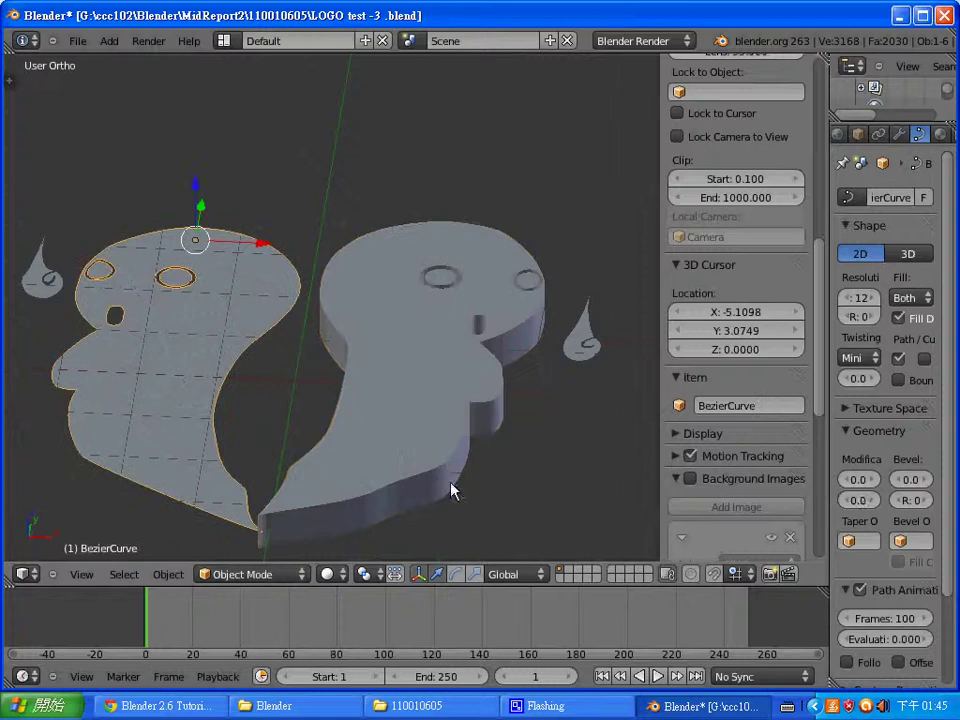
left_click(858, 505)
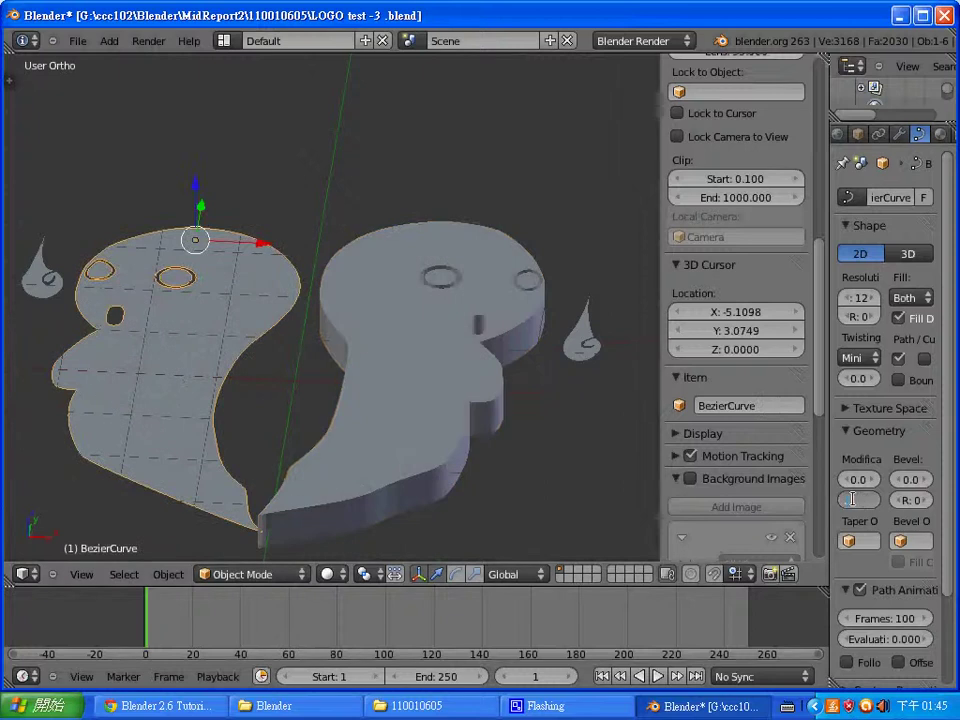
type("0.2")
key("Return")
right_click(580, 340)
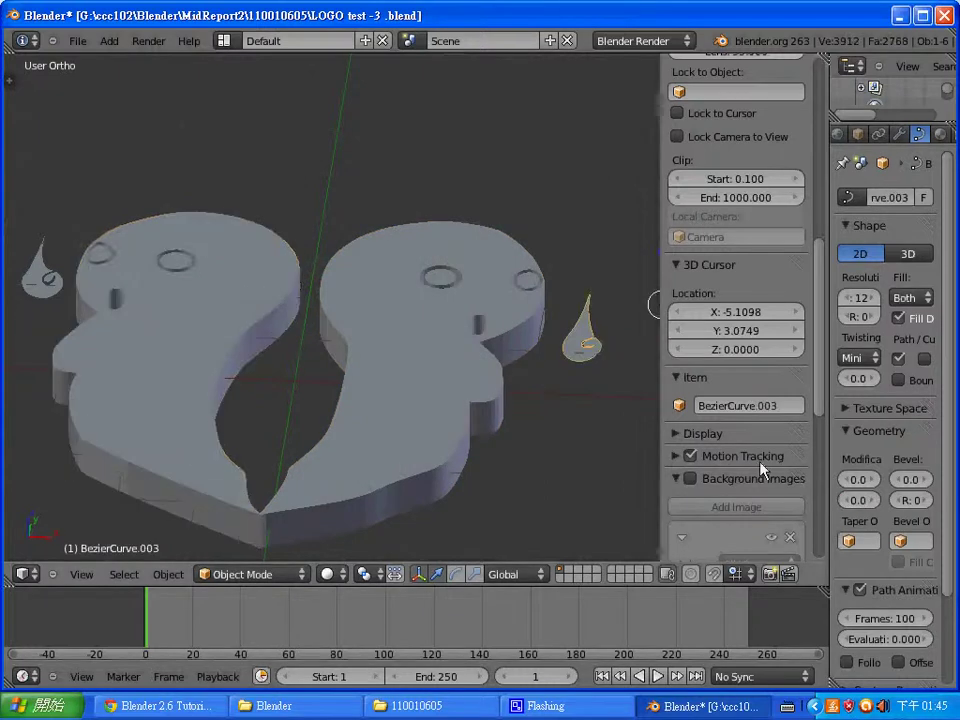
type("0.2")
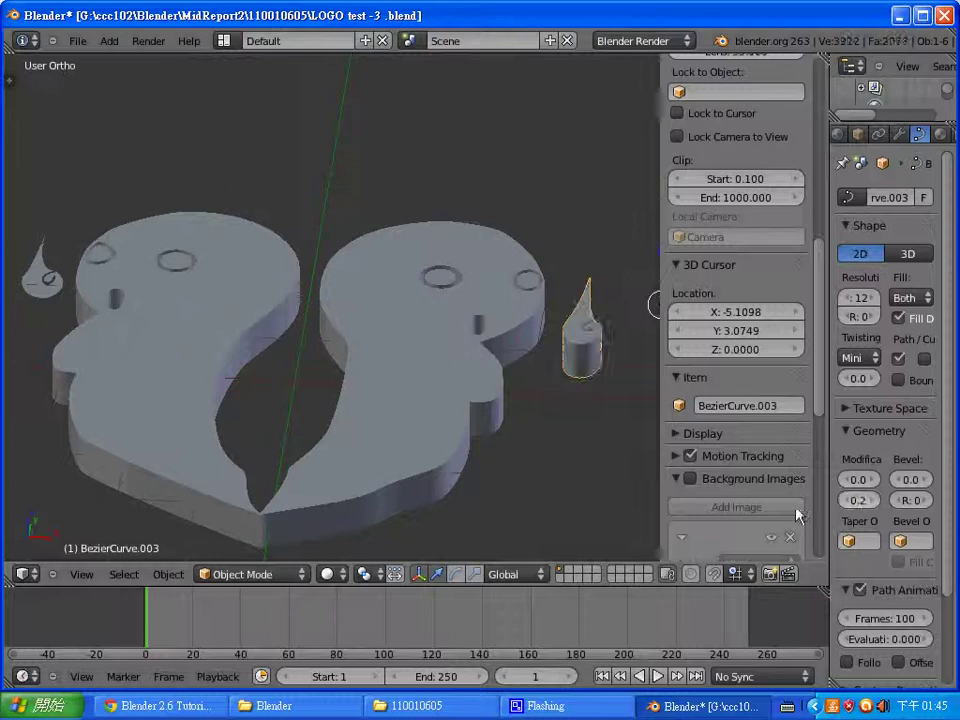
right_click(22, 264)
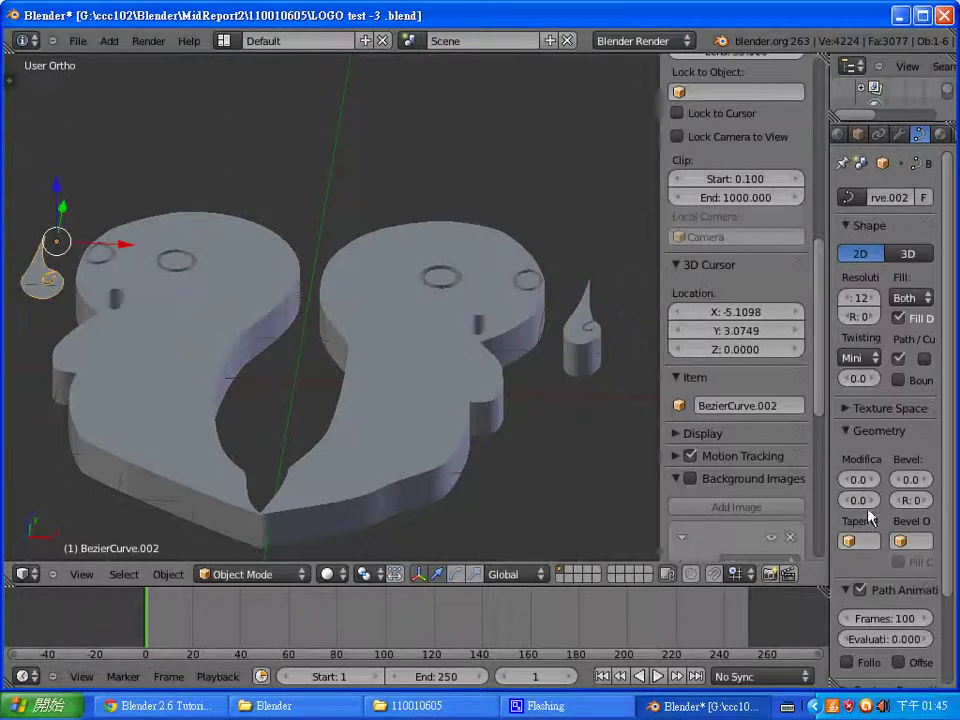
key("ctrl+v")
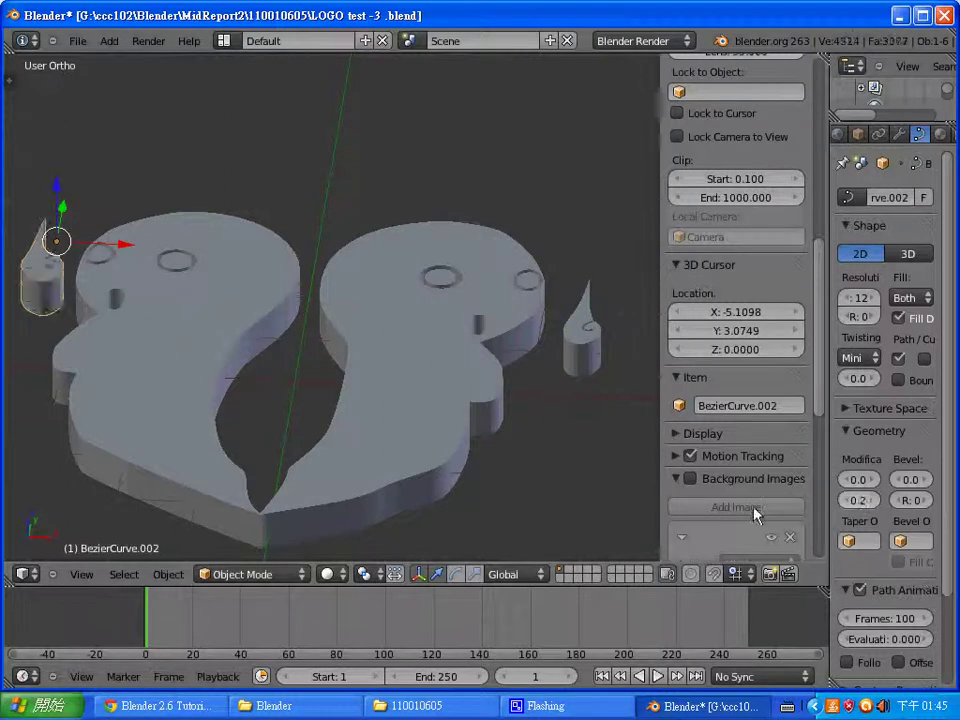
mouse_move(500, 420)
middle_mouse_down()
mouse_move(469, 388)
mouse_move(495, 291)
mouse_move(469, 373)
mouse_move(485, 449)
mouse_move(499, 339)
mouse_move(504, 429)
mouse_move(509, 364)
middle_mouse_up()
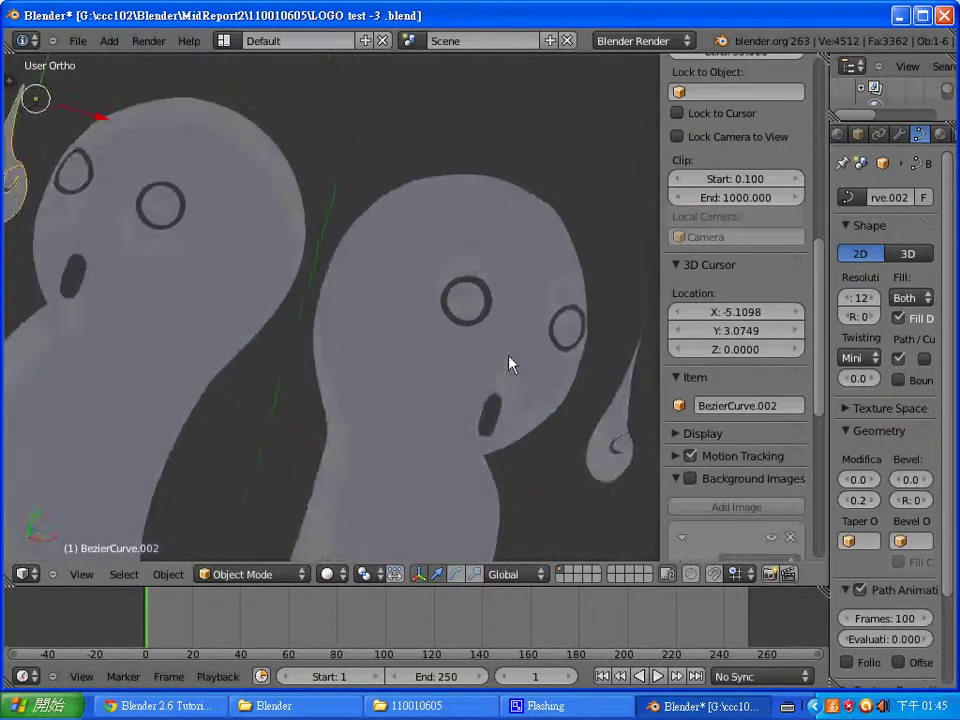
key("KP_7")
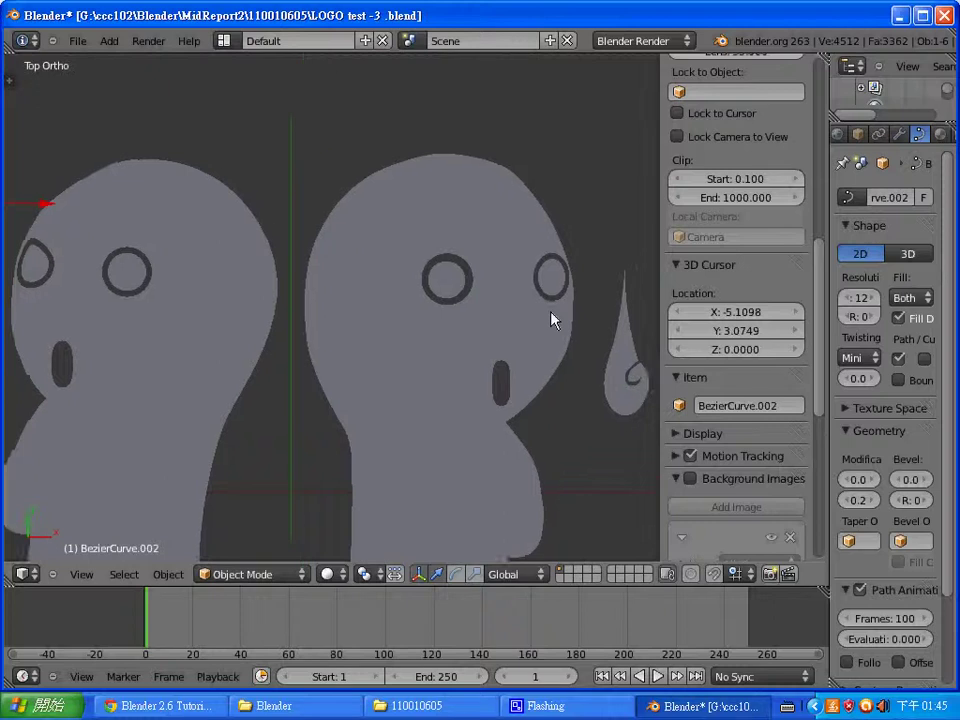
Step: Select the ghost head and give it a small bevel depth
scroll(553, 317, "up", 2)
scroll(510, 317, "up", 2)
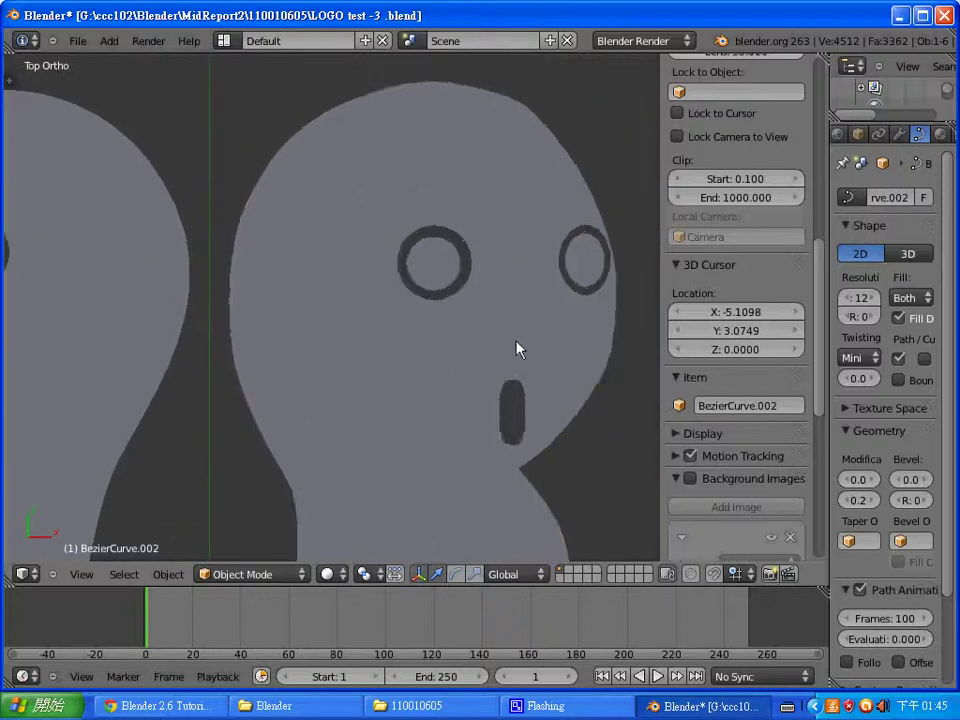
right_click(520, 340)
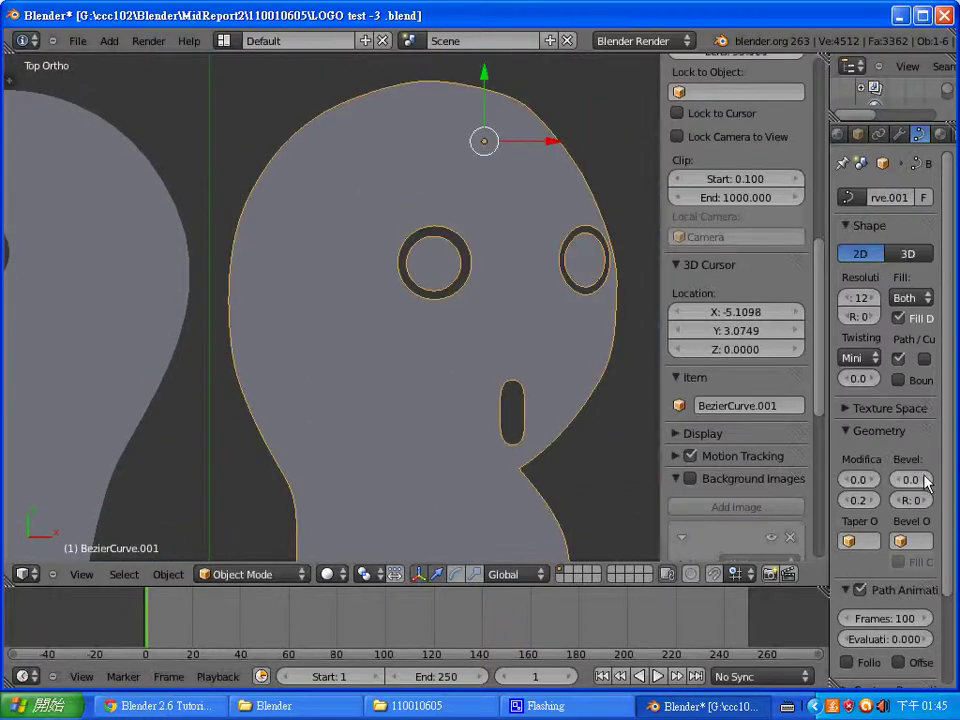
left_click_drag(912, 485, 928, 486)
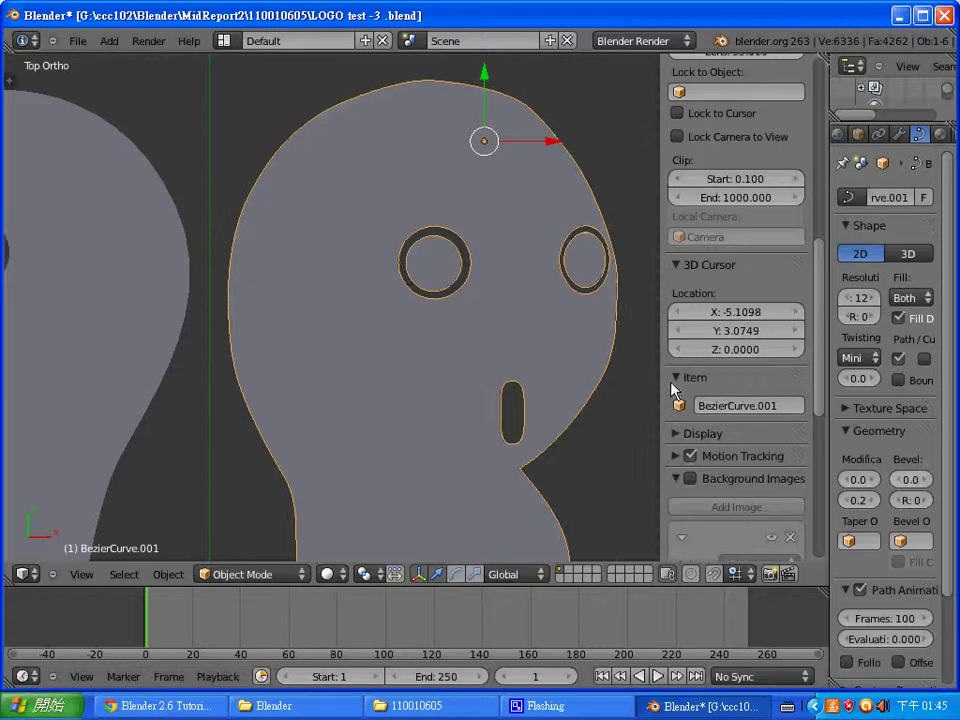
middle_click_drag(671, 388, 817, 493)
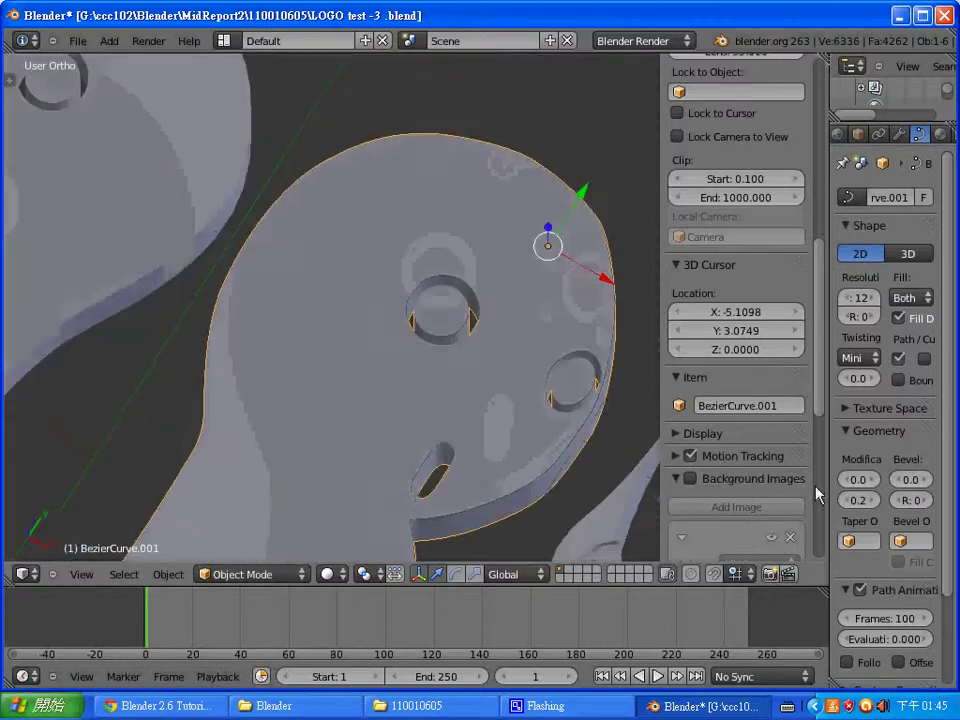
type("004")
left_click(928, 479)
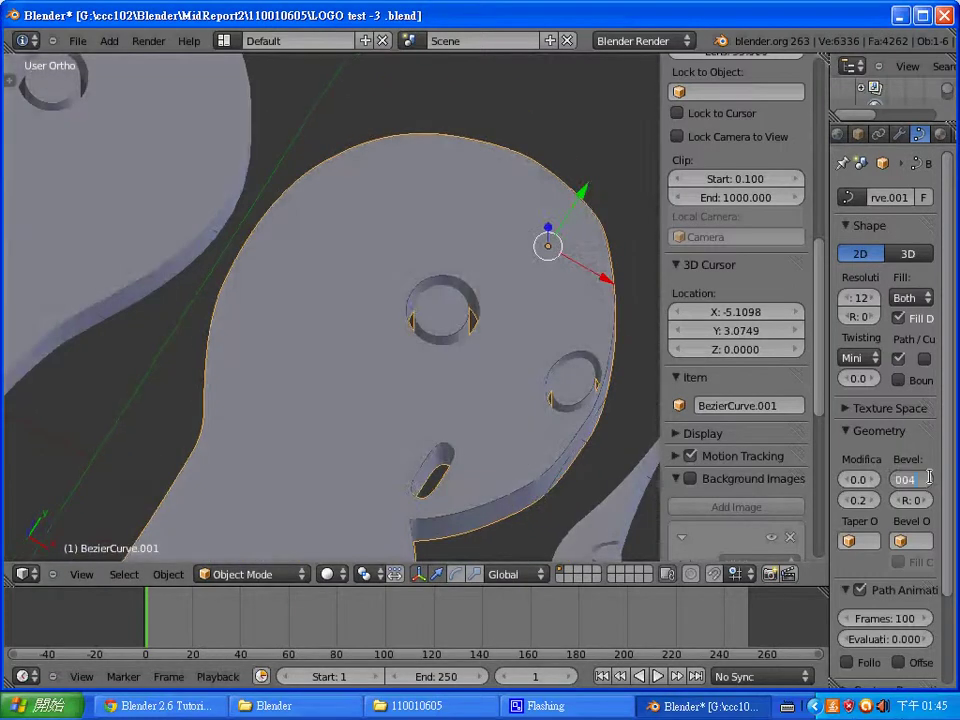
type("0.0")
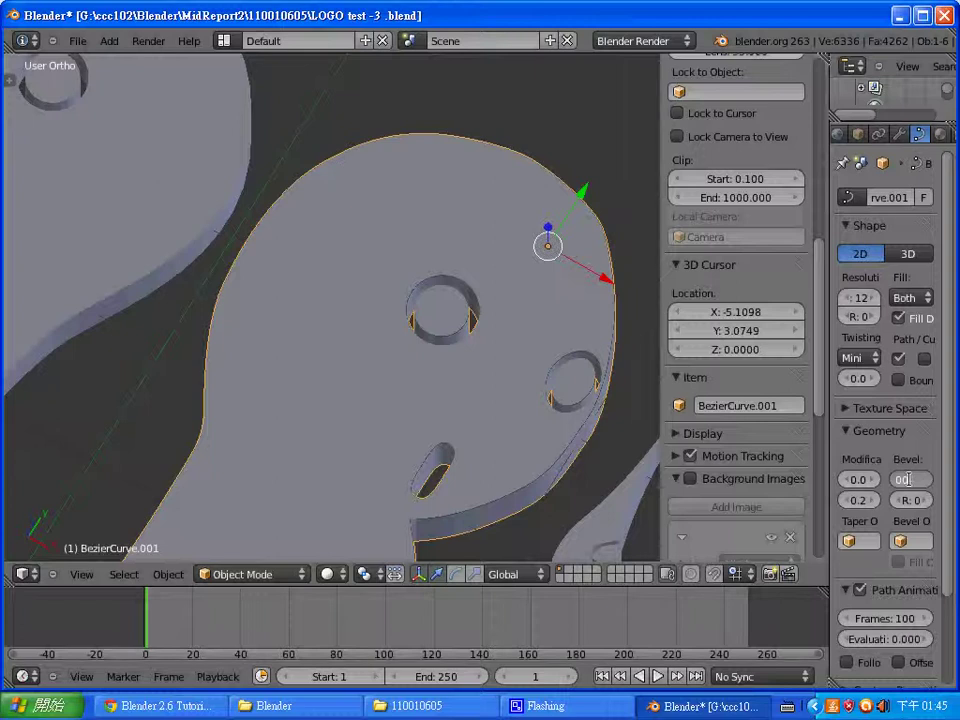
key("Return")
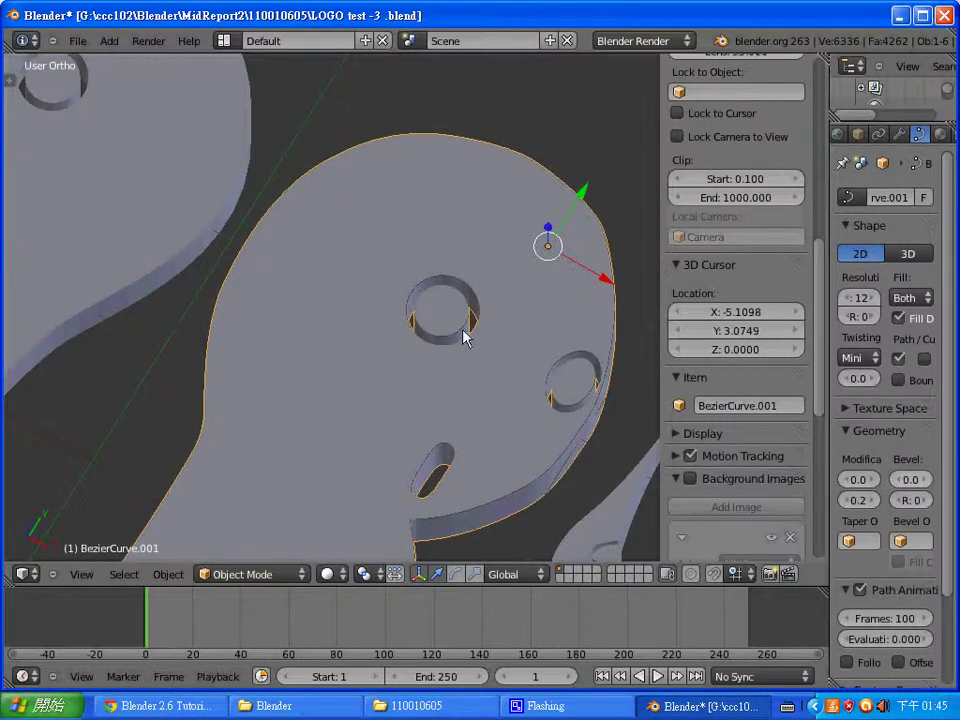
mouse_move(465, 338)
middle_mouse_down()
mouse_move(508, 364)
mouse_move(497, 439)
mouse_move(501, 360)
mouse_move(522, 338)
middle_mouse_up()
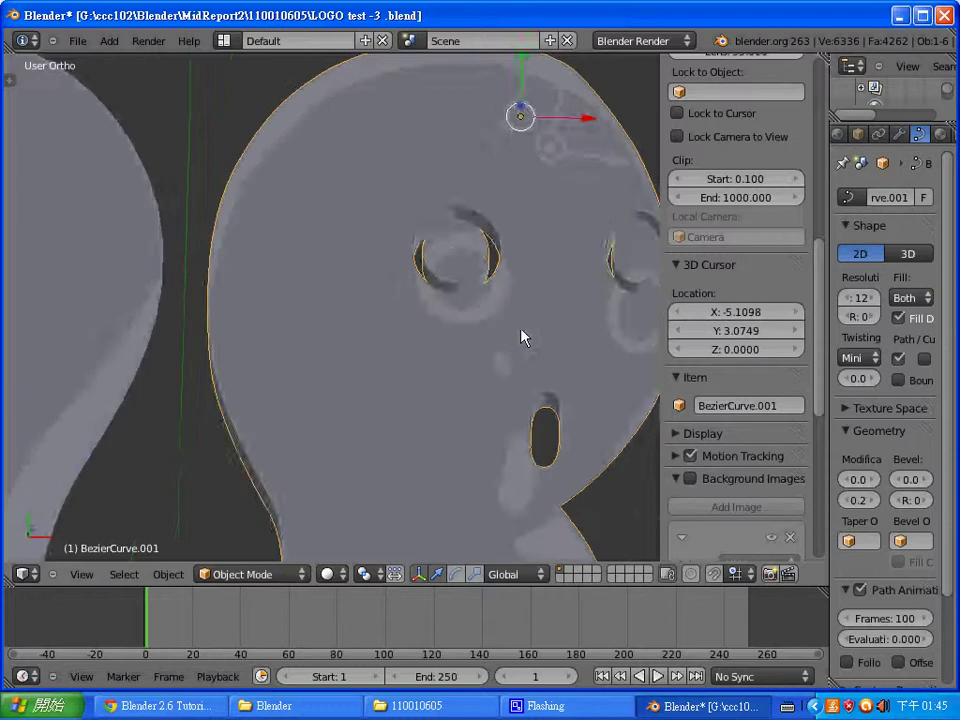
key("KP_7")
type("035")
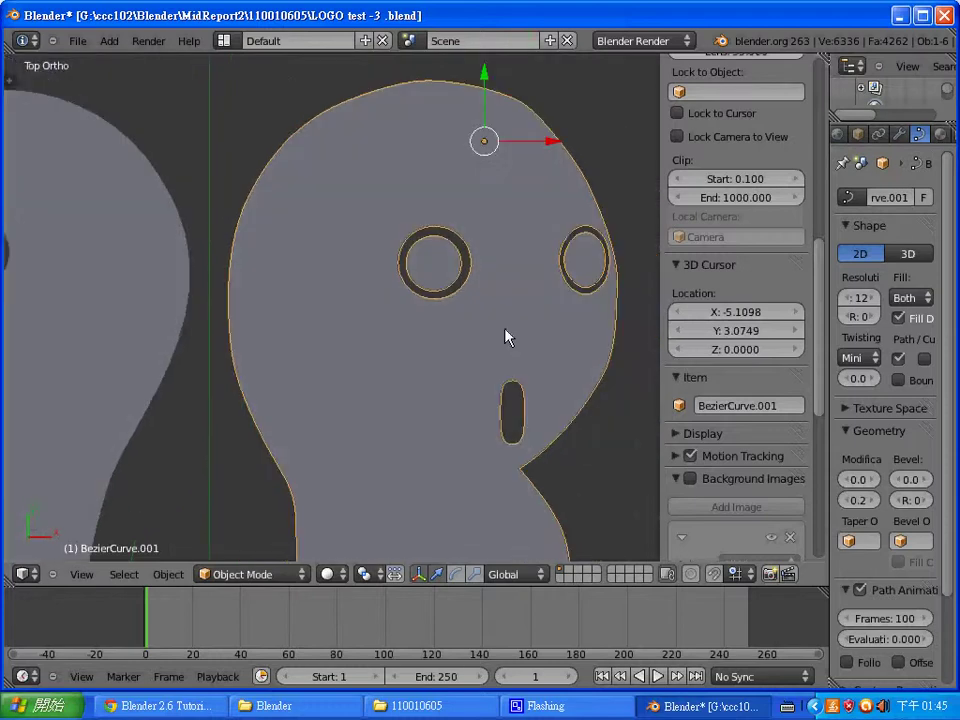
Step: Fine-tune the head's bevel depth to about 0.035 for rounded edges
left_click(898, 480)
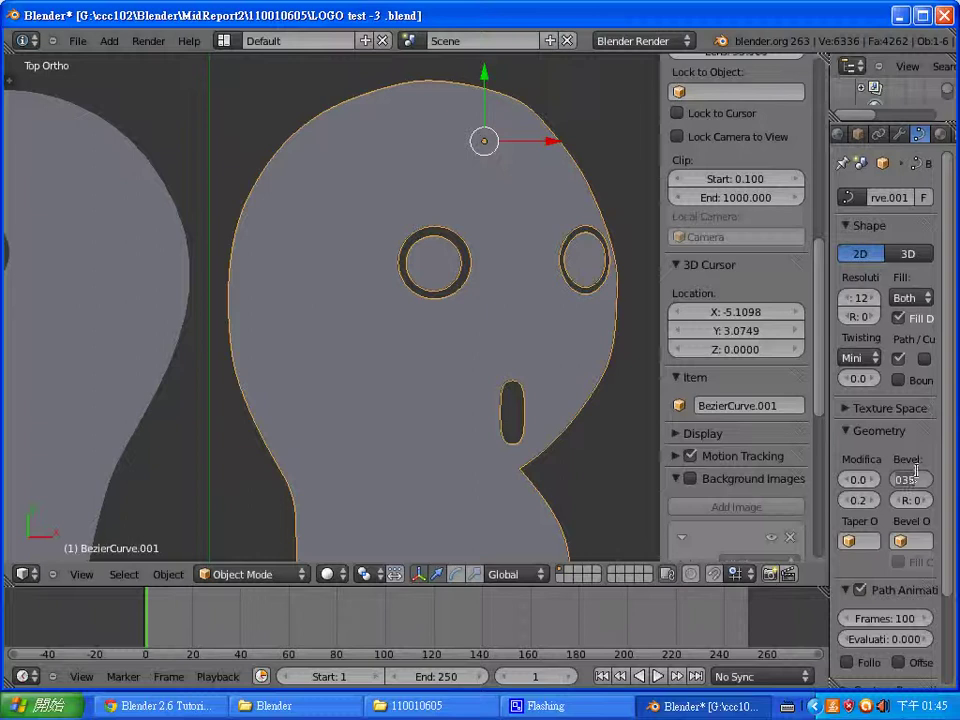
key("Escape")
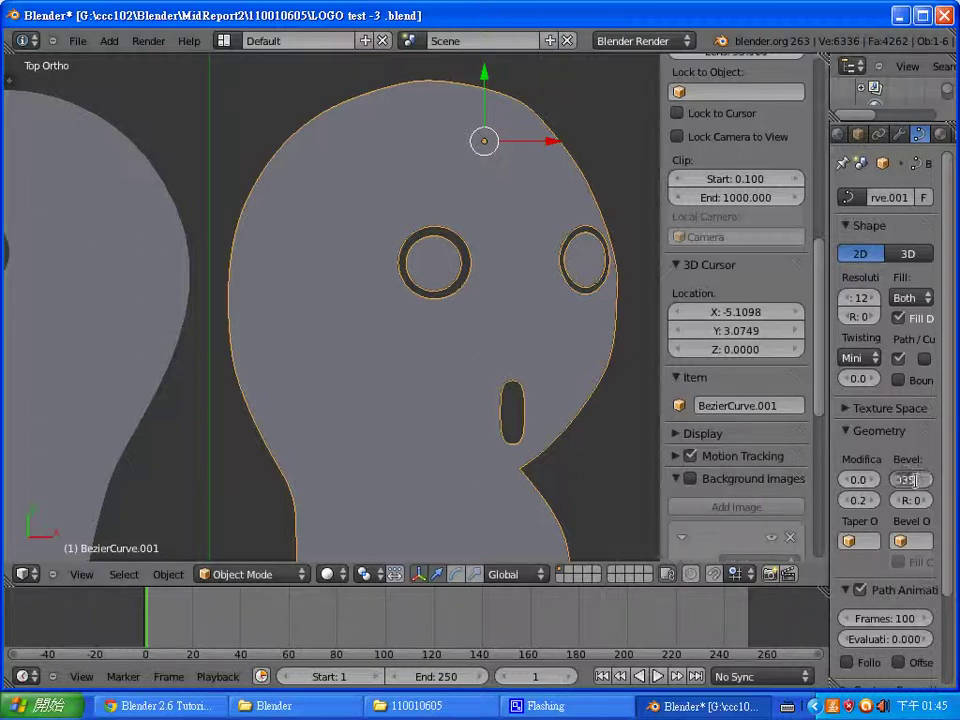
left_click(891, 480)
key("Escape")
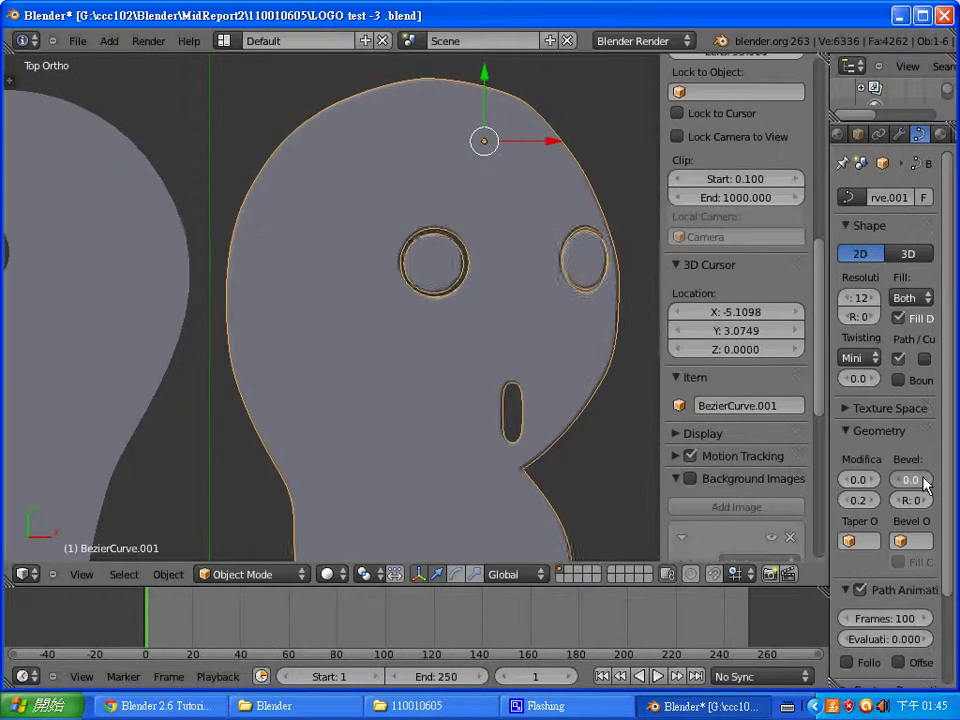
left_click(924, 480)
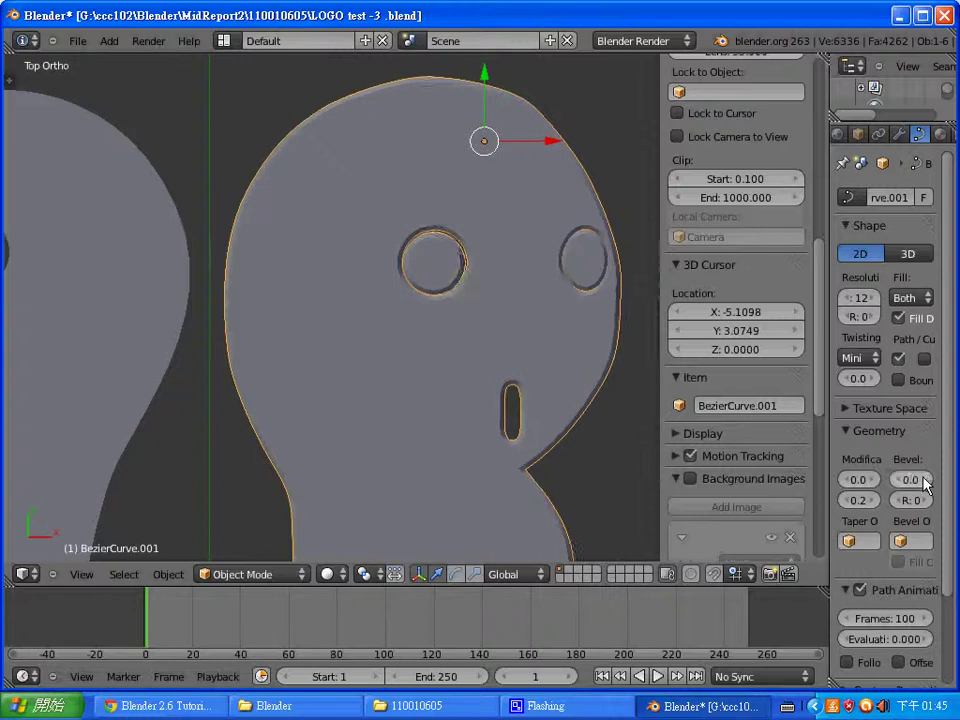
left_click(924, 480)
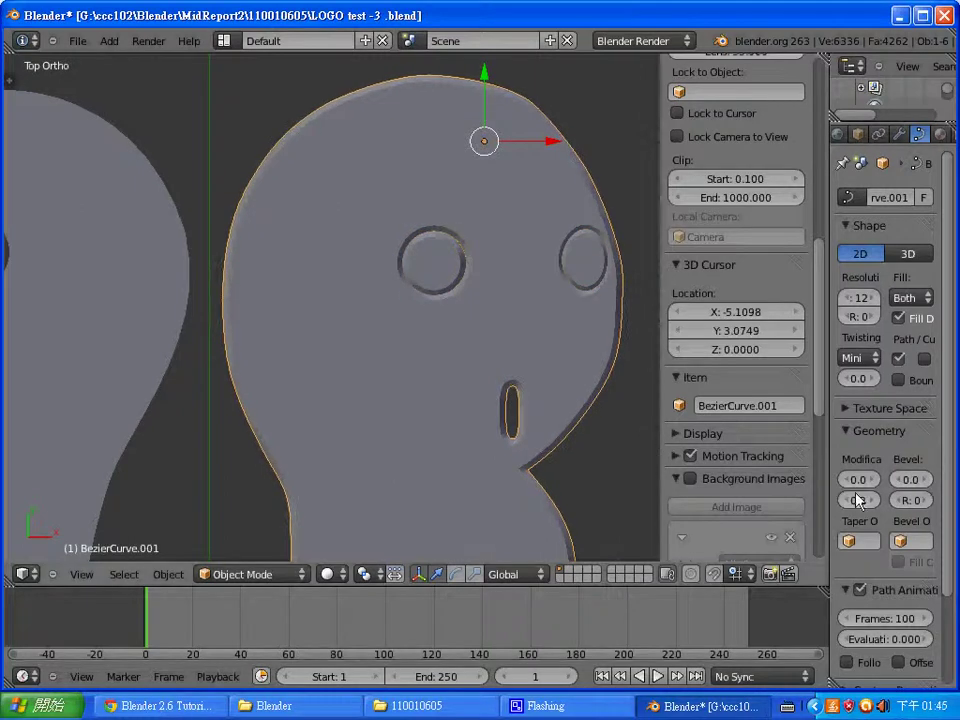
Step: Raise the ghost head's bevel resolution, settling on 5
double_click(927, 500)
left_click(927, 500)
left_click(927, 500)
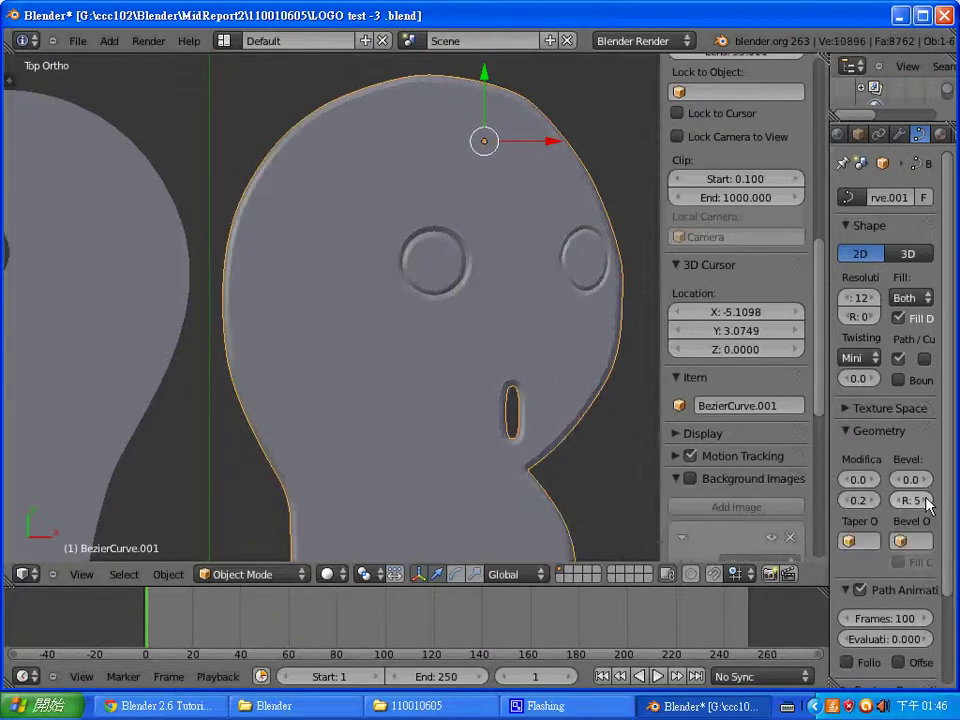
left_click(927, 500)
left_click(902, 501)
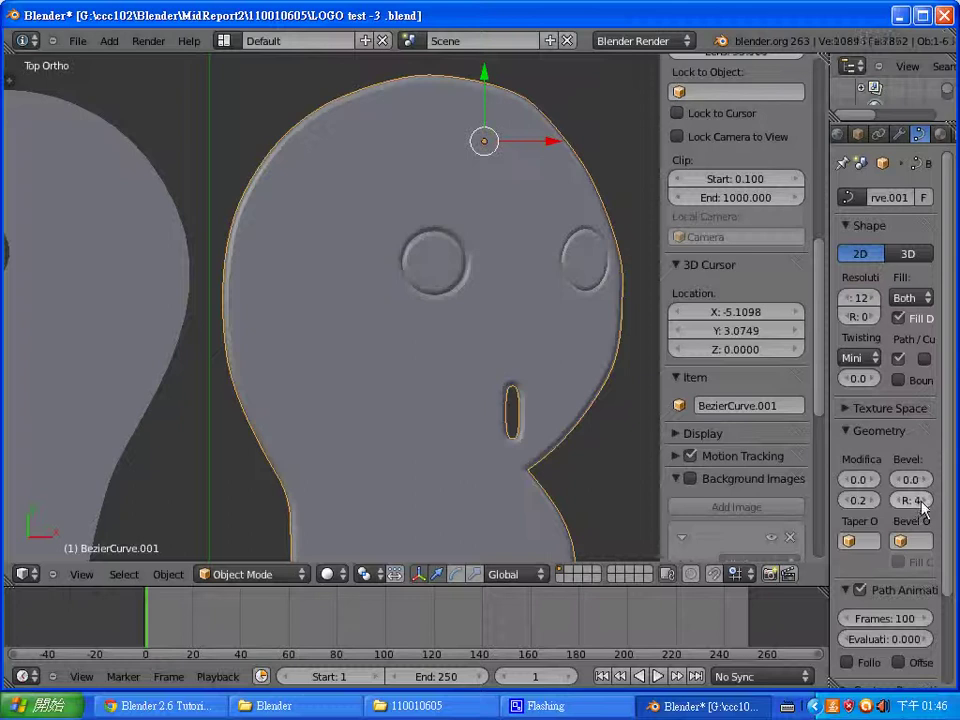
left_click(927, 500)
Step: Deepen the right teardrop's bevel and set its bevel resolution to 4
scroll(592, 418, "down", 1)
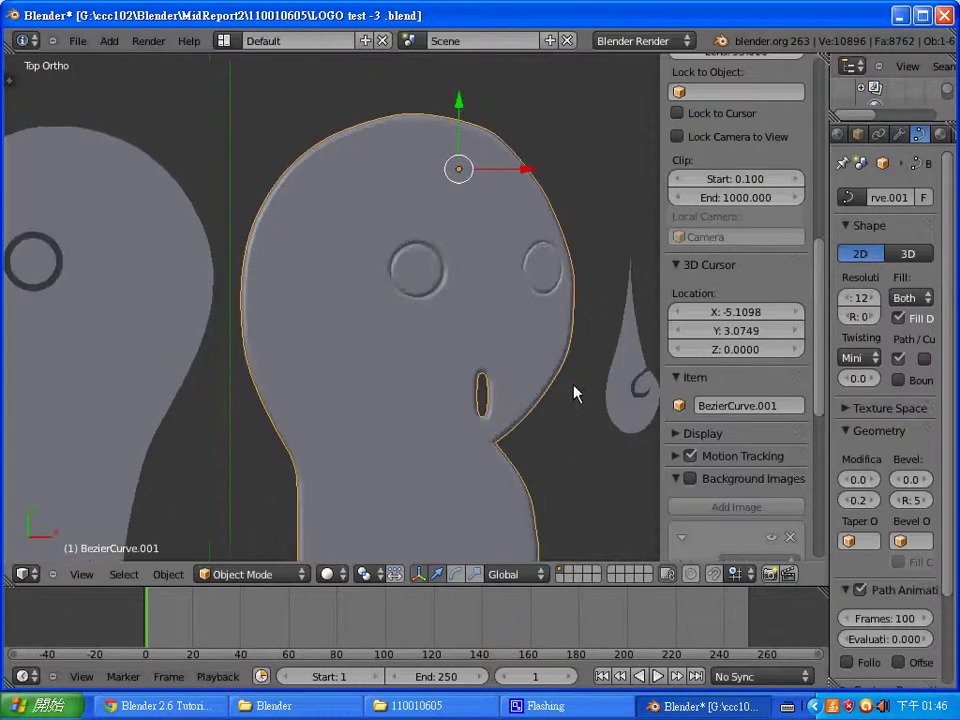
mouse_move(612, 408)
middle_mouse_down("shift")
mouse_move(543, 363)
mouse_move(611, 433)
middle_mouse_up("shift")
scroll(542, 368, "up", 1)
right_click(525, 375)
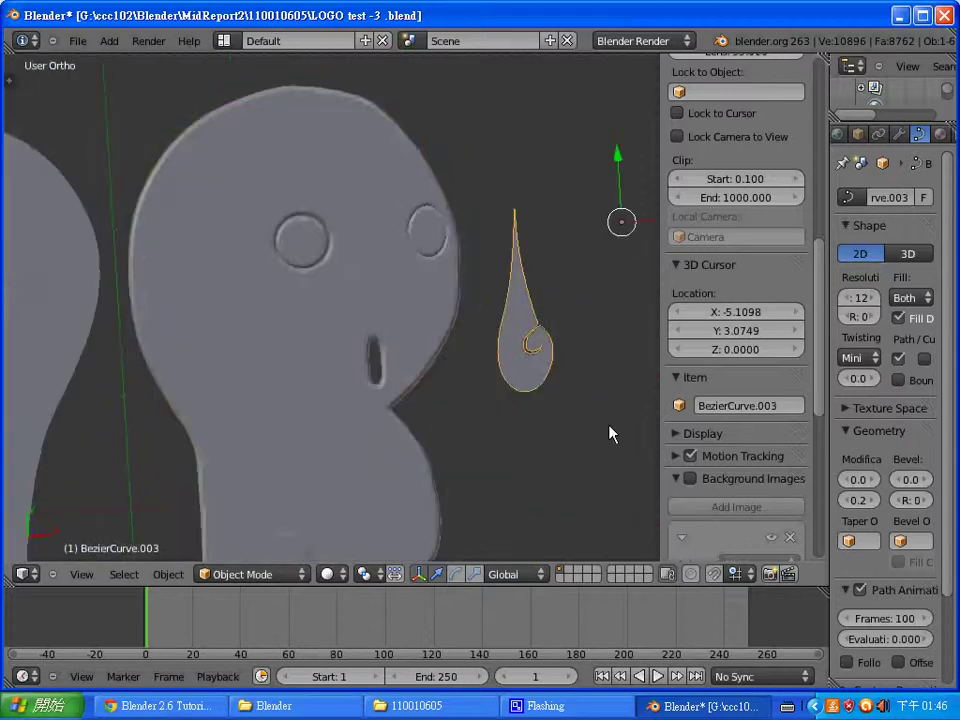
left_click_drag(923, 486, 927, 485)
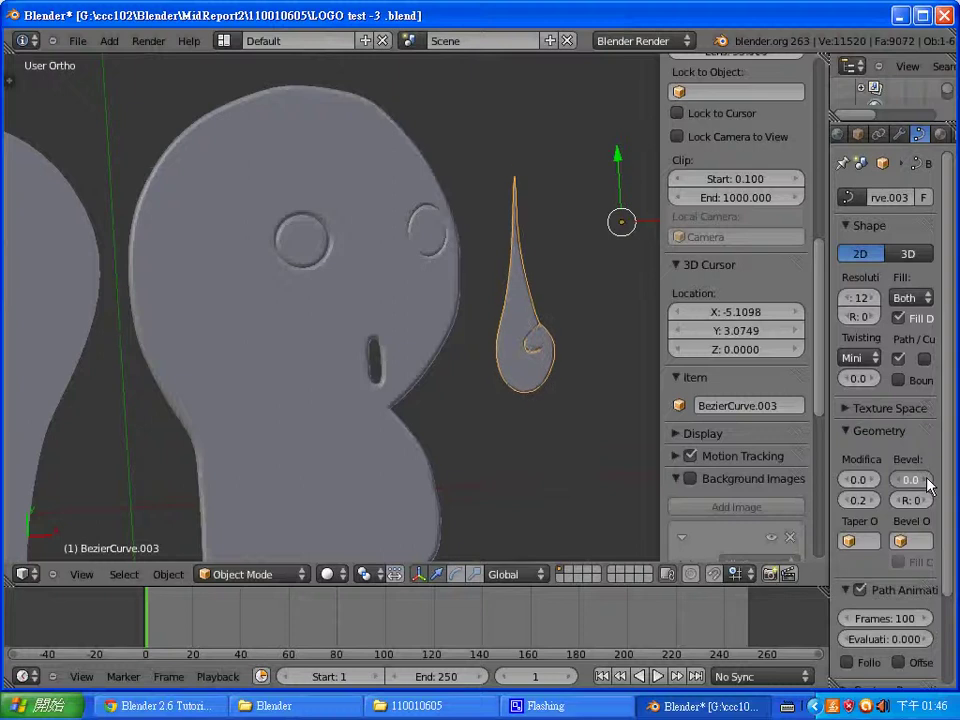
left_click_drag(927, 484, 929, 484)
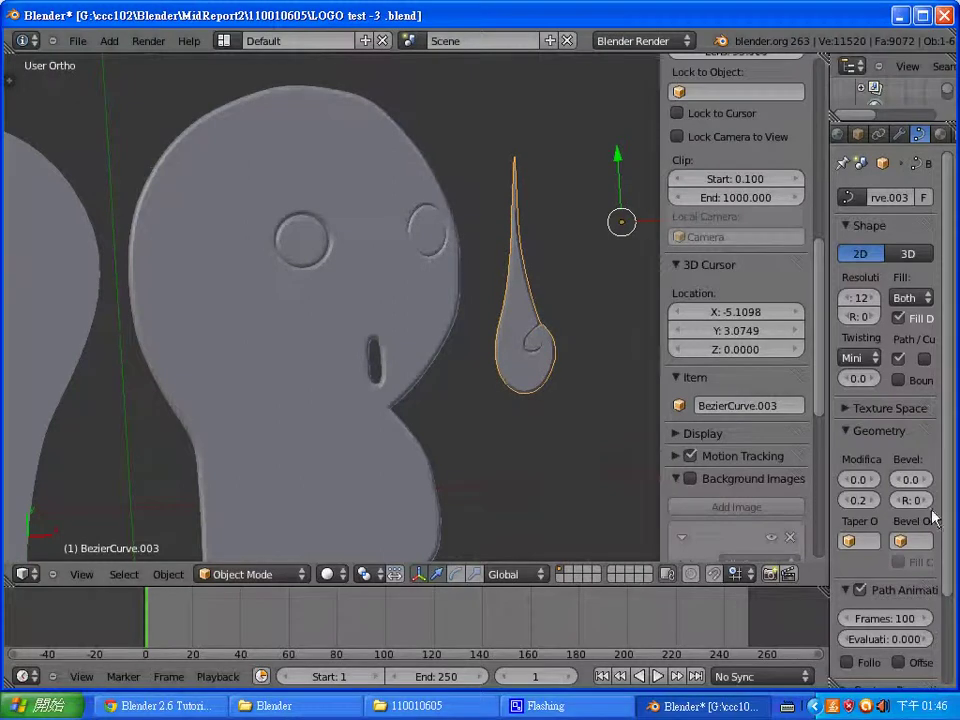
left_click_drag(925, 505, 928, 505)
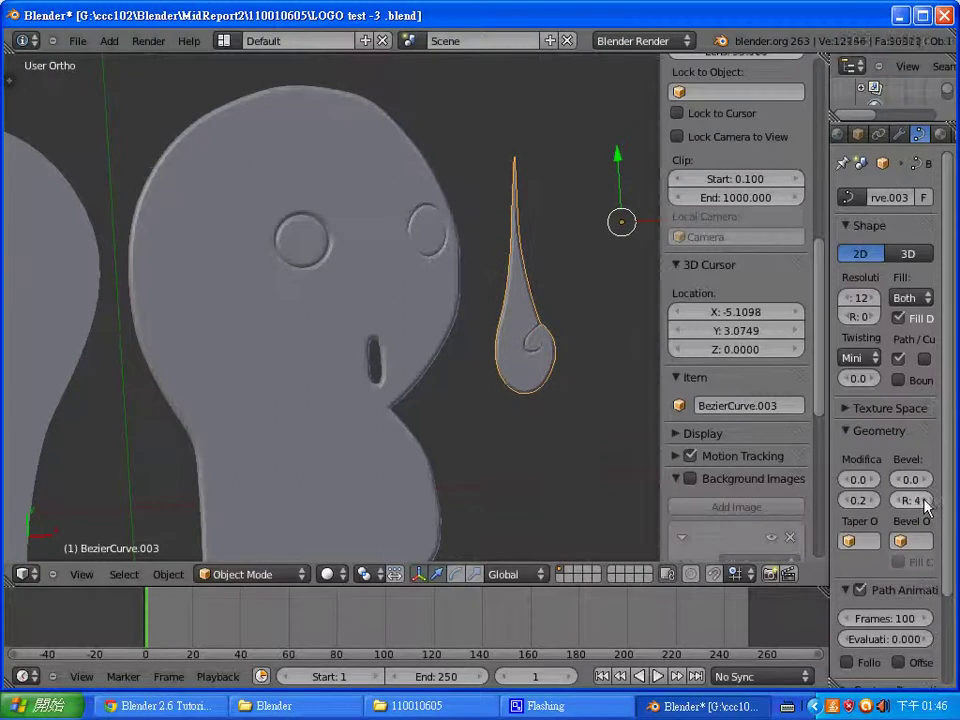
Step: Select the left ghost and give its outline a 0.028 bevel depth
scroll(455, 345, "down", 10, "ctrl")
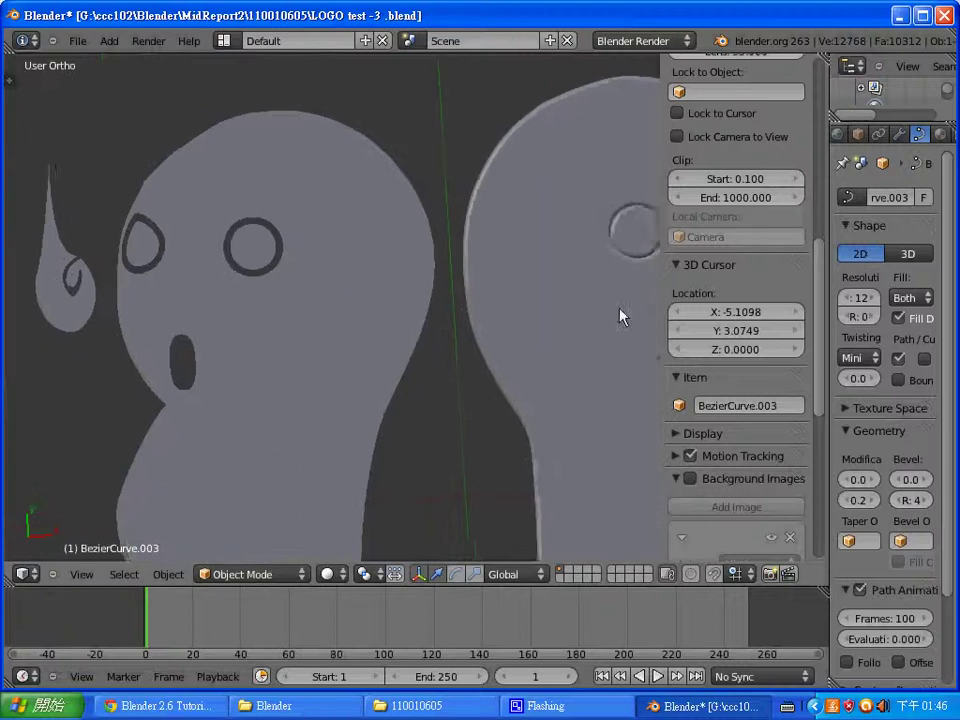
right_click(336, 304)
mouse_move(922, 484)
left_mouse_down()
mouse_move(828, 428)
mouse_move(740, 421)
left_mouse_up()
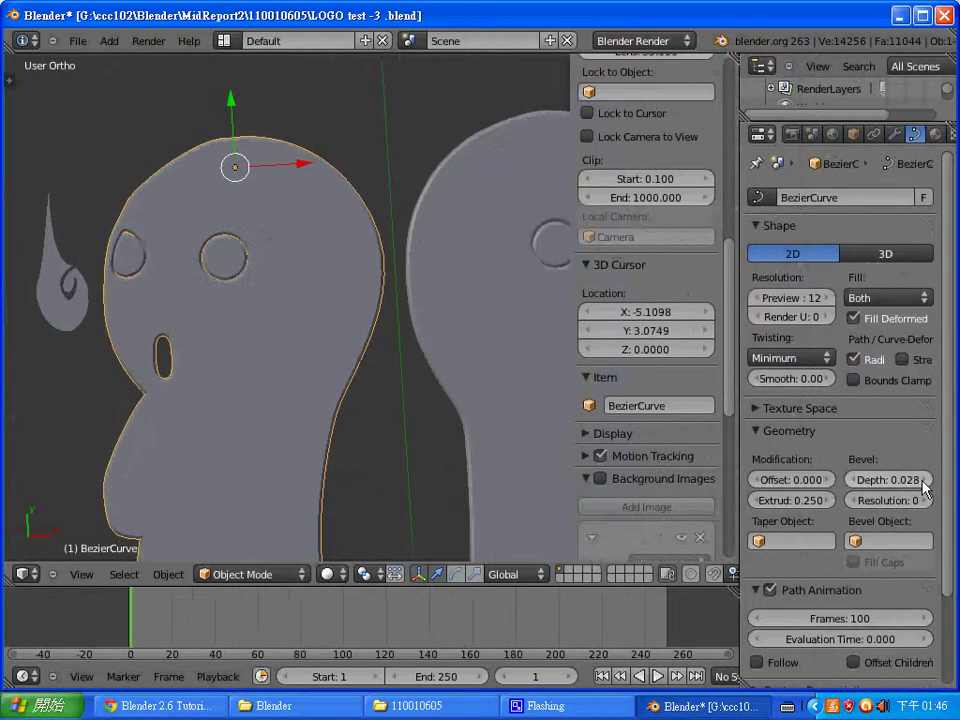
Step: Set the left ghost's bevel depth to 0.035 and its teardrop's to 0.029
left_click_drag(925, 487, 925, 487)
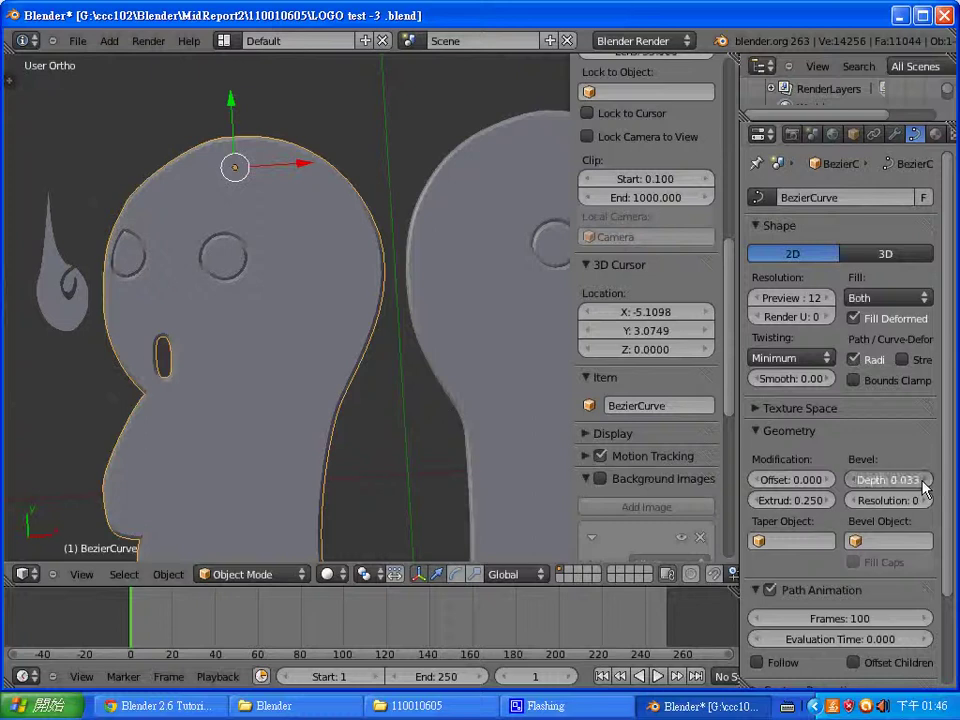
right_click(62, 298)
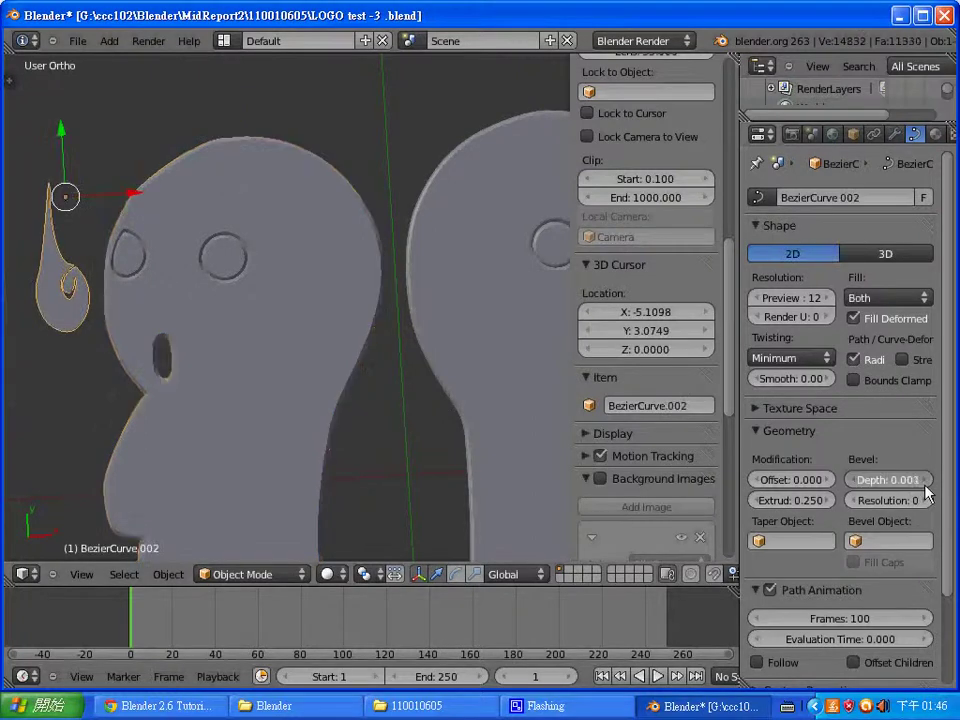
left_click_drag(925, 488, 925, 490)
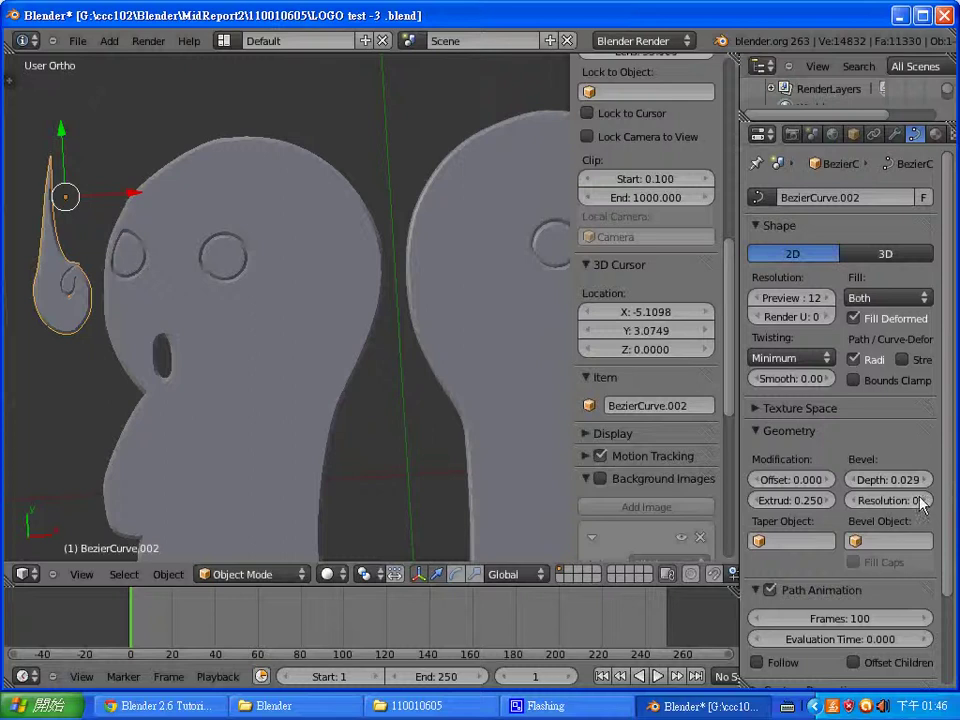
Step: Raise the left ghost's bevel resolution to 4 and view the rounded slabs in 3D
right_click(450, 338)
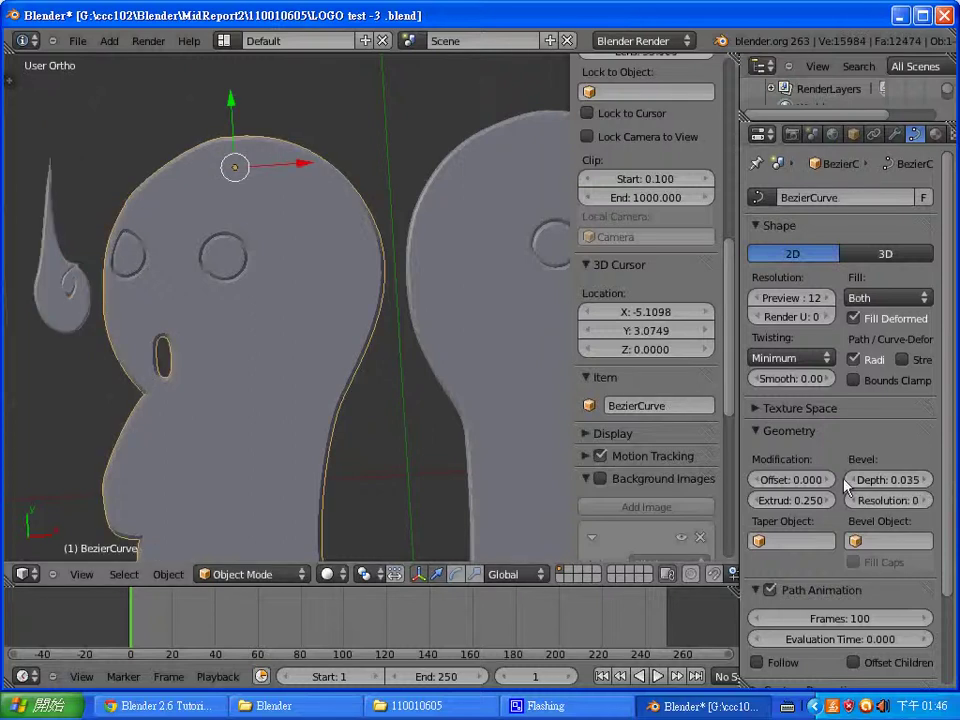
left_click(925, 499)
left_click(925, 500)
scroll(384, 274, "down", 2)
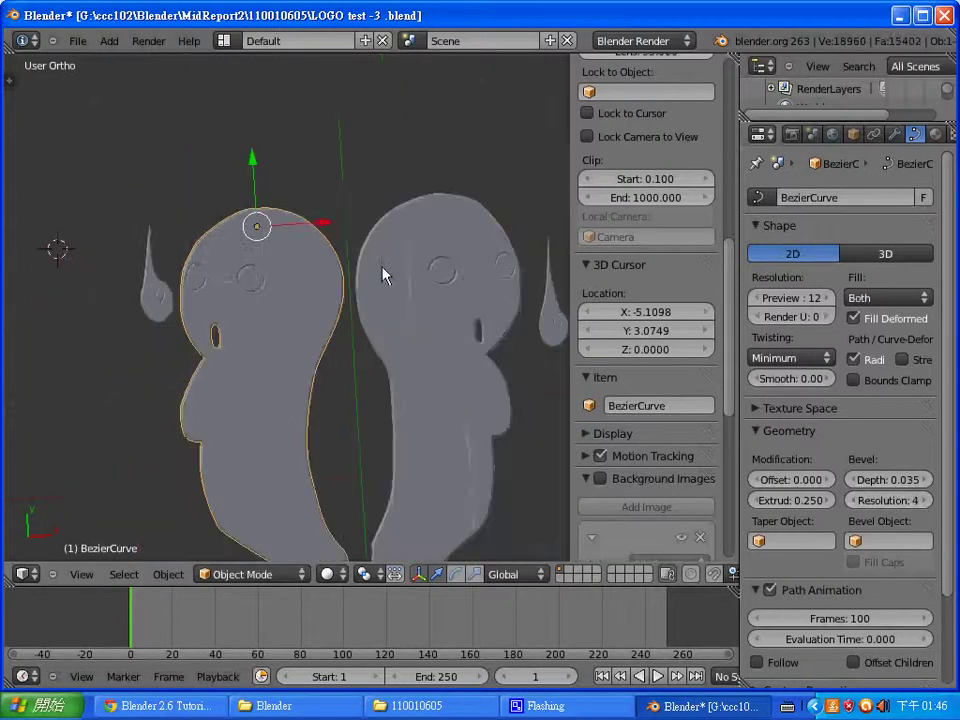
scroll(386, 274, "down", 2)
mouse_move(450, 373)
middle_mouse_down("shift")
mouse_move(456, 266)
mouse_move(318, 270)
mouse_move(272, 300)
mouse_move(478, 330)
mouse_move(404, 275)
middle_mouse_up("shift")
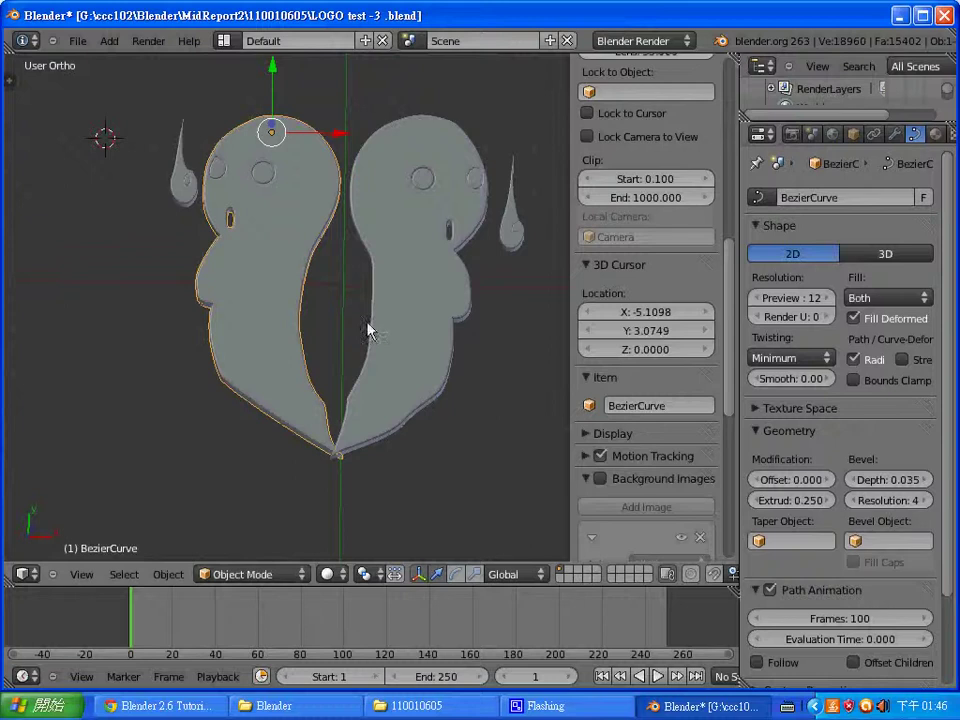
Step: Add a cube, drop it among the ghosts and scale it up twice into a large block
key("shift+a")
mouse_move(300, 307)
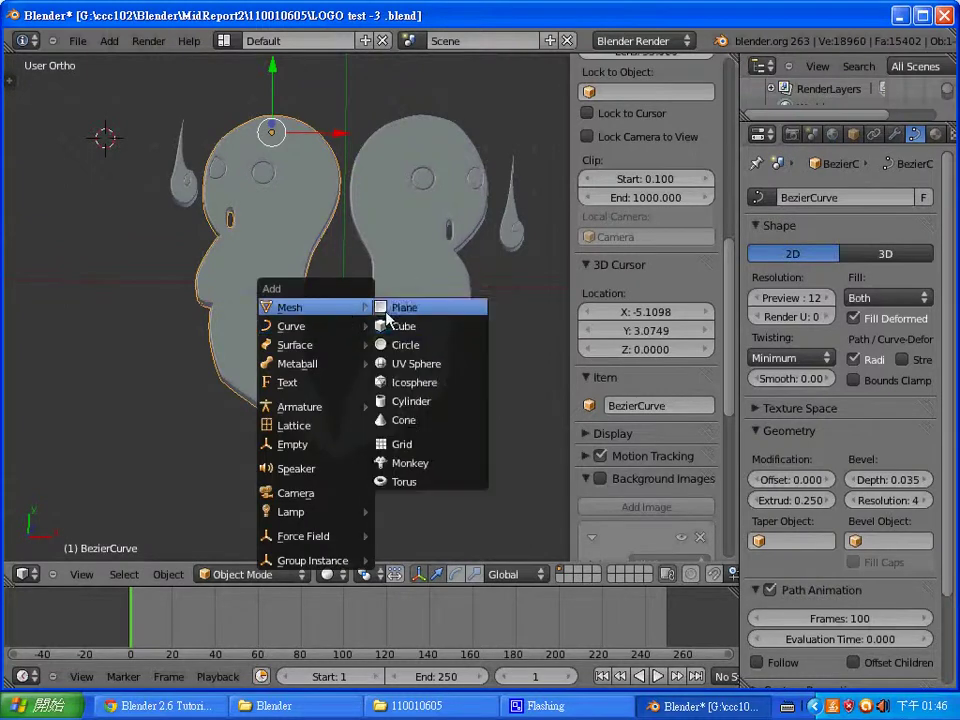
left_click(395, 325)
middle_click_drag(361, 338, 150, 253)
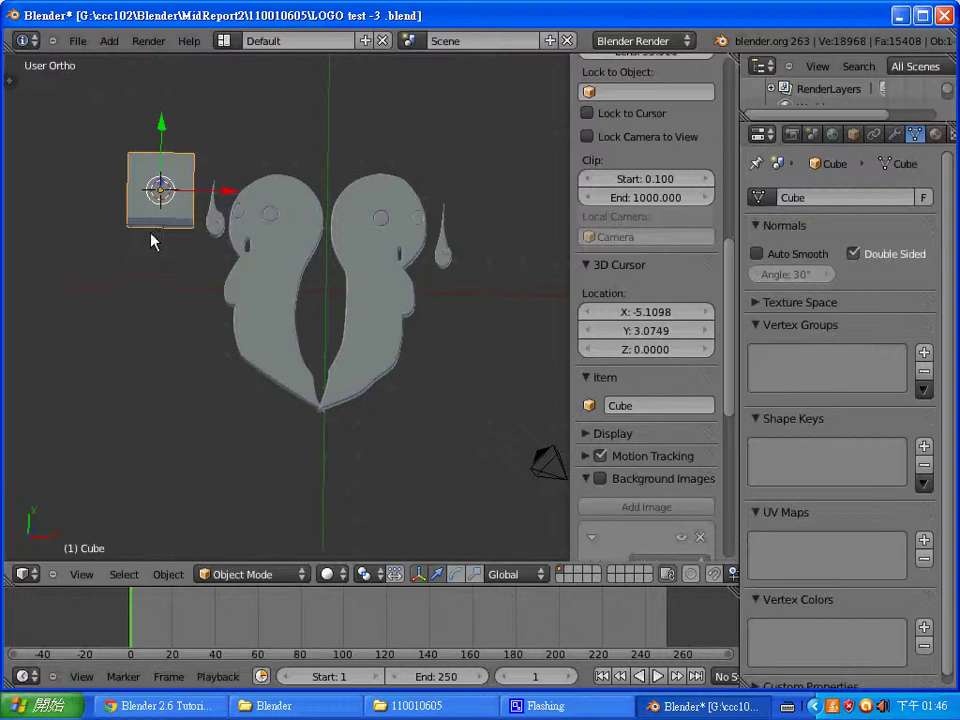
key("g")
left_click(305, 310)
key("s")
left_click(375, 315)
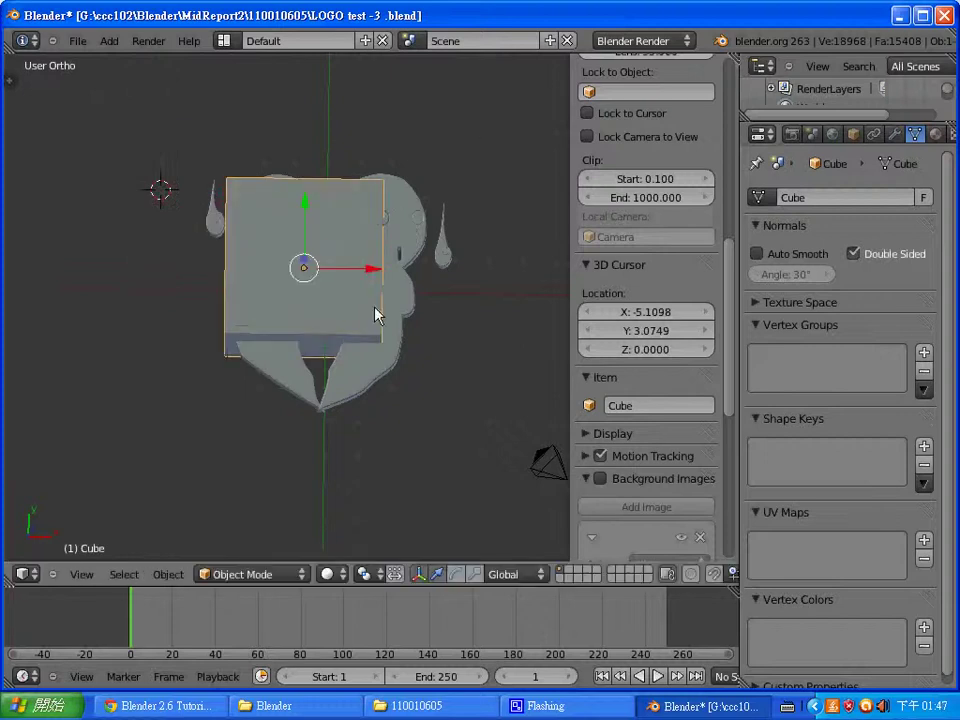
key("s")
left_click(452, 245)
Step: In front view, move the cube to the left of the logo and slightly higher
key("g")
left_click(439, 281)
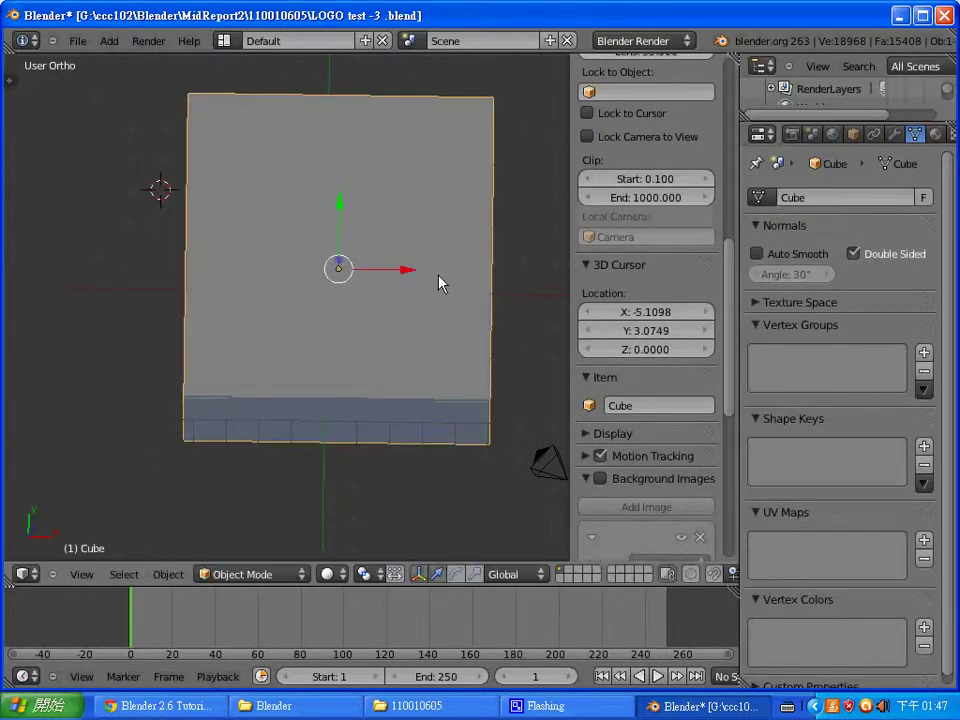
key("KP_1")
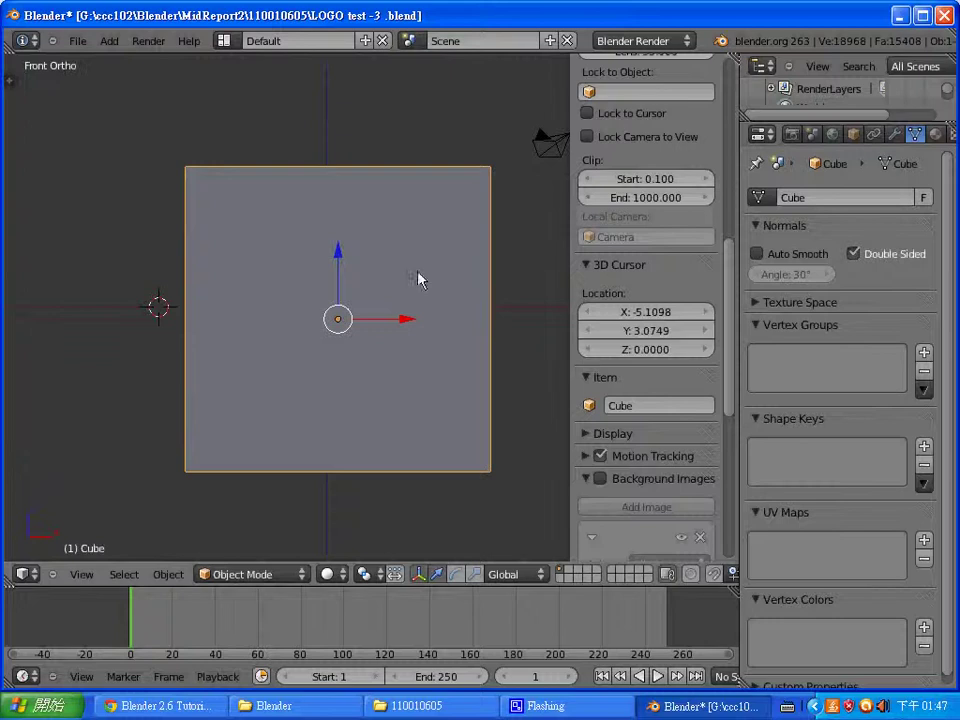
key("g")
left_click(144, 199)
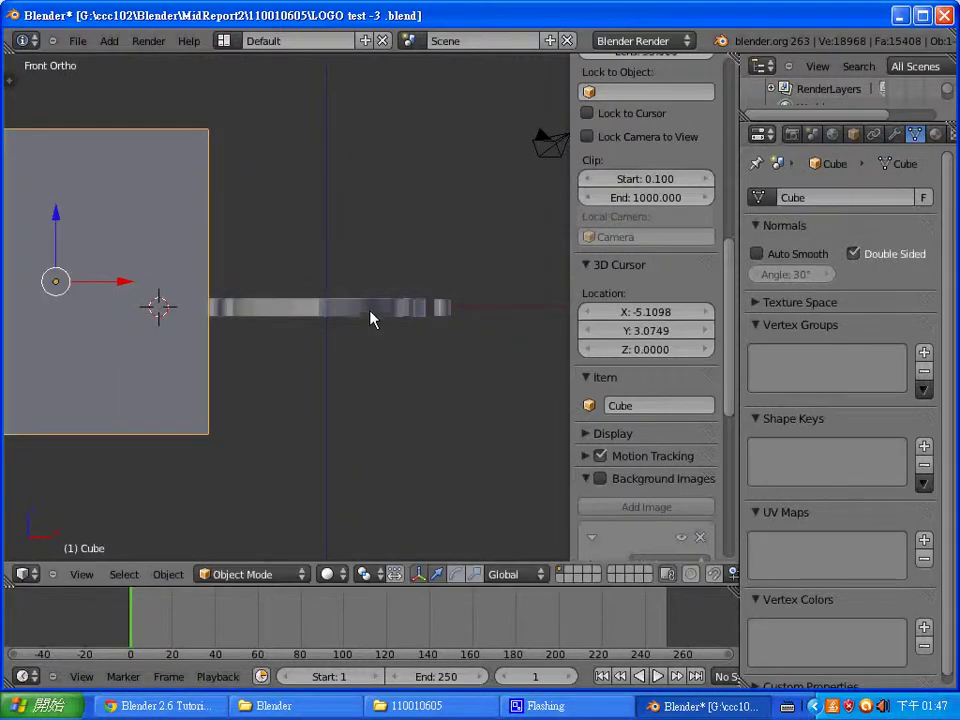
key("g")
left_click(67, 295)
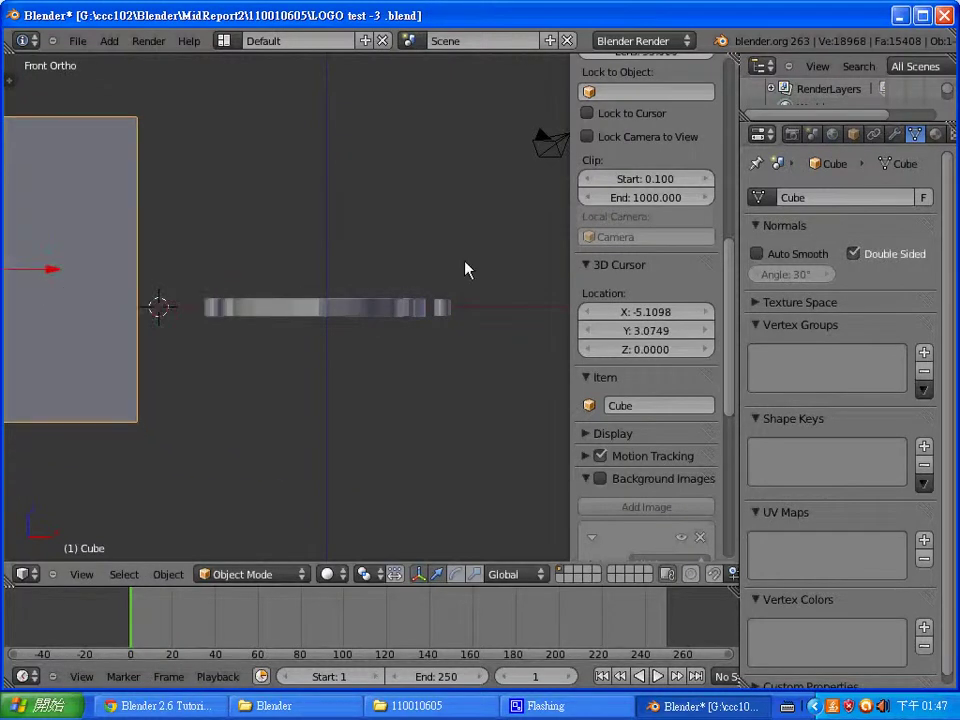
Step: Box-select the flat logo pieces and raise them along Z
key("b")
left_click_drag(450, 261, 298, 317)
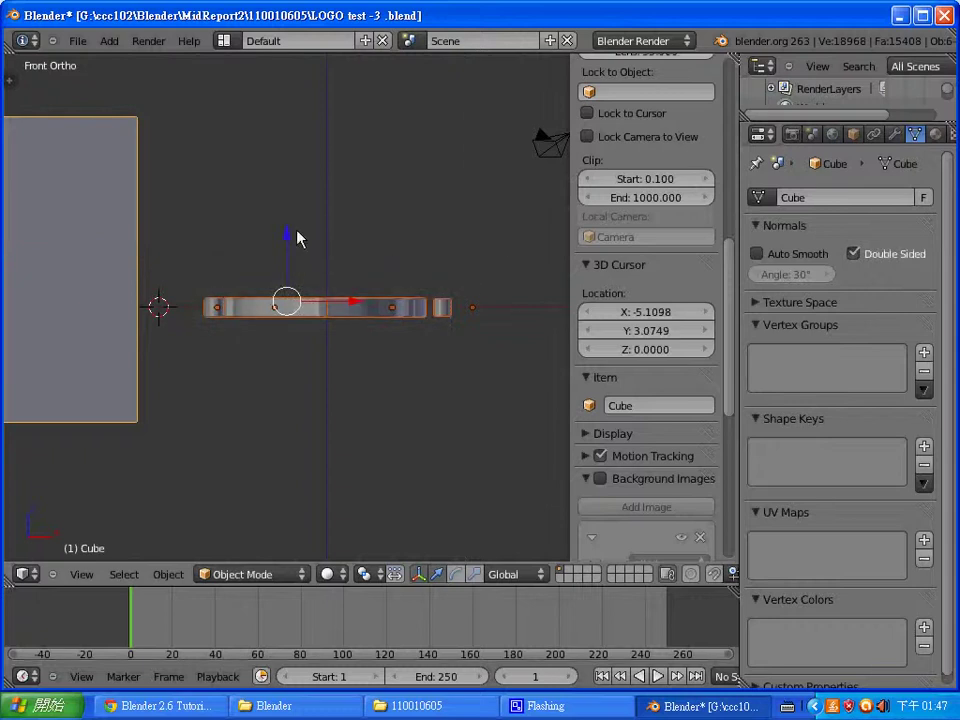
scroll(286, 238, "up", 4)
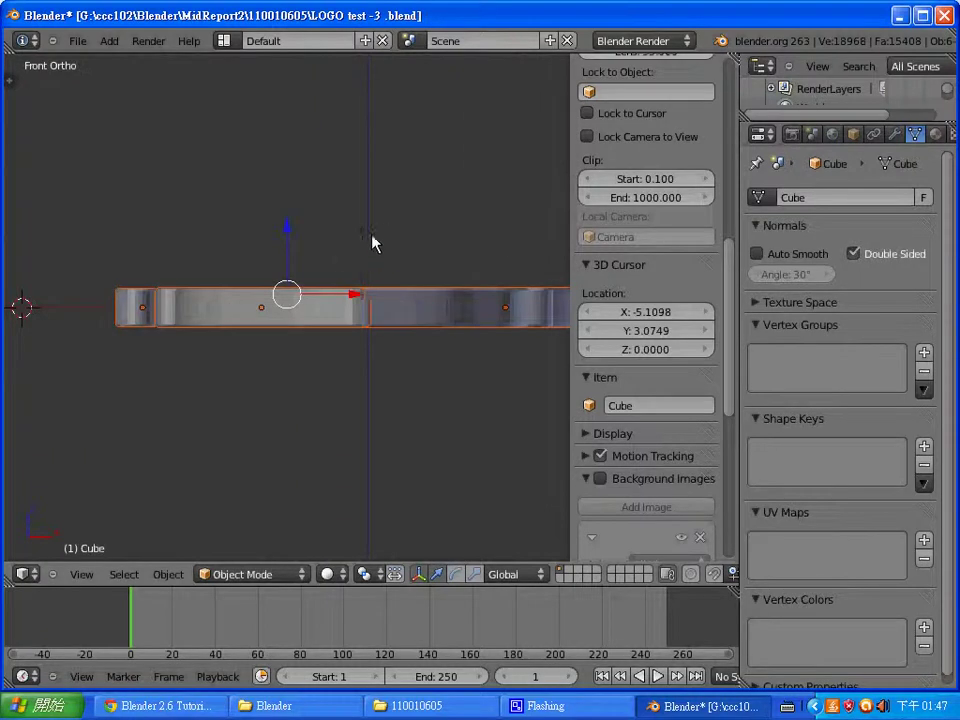
key("g")
key("z")
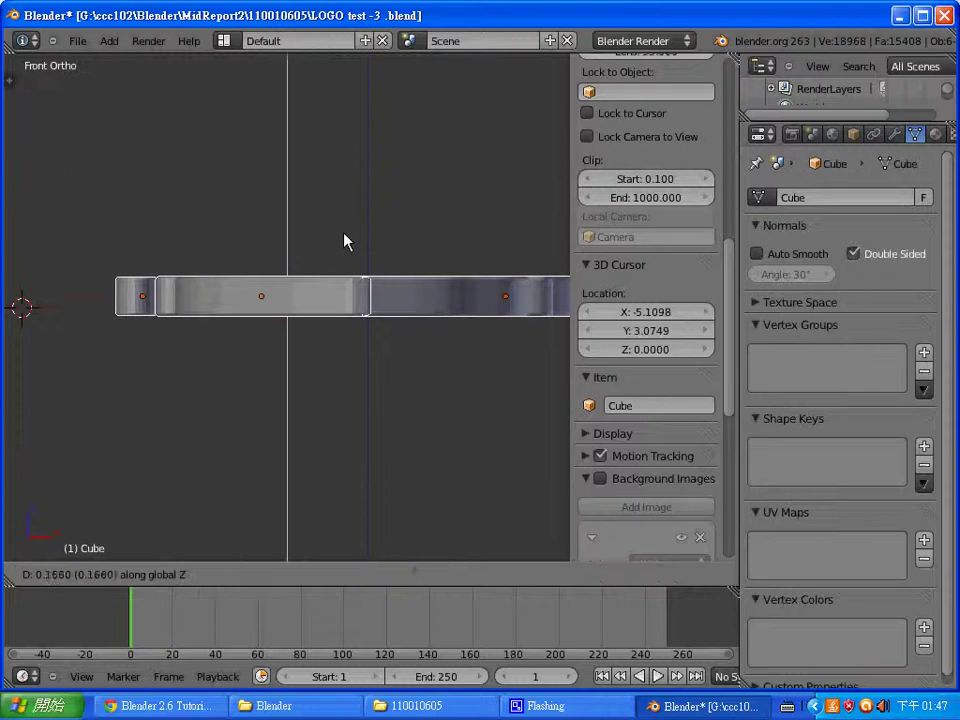
left_click(347, 240)
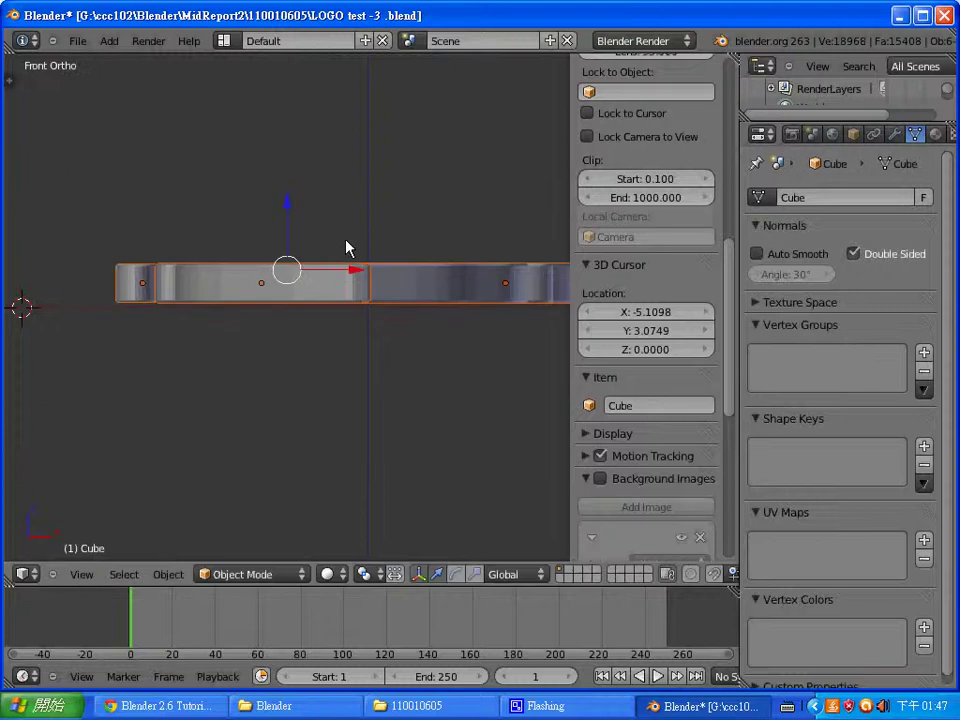
scroll(205, 279, "down", 2)
Step: Move the large cube behind the logo and raise it upward along Z
right_click(58, 271)
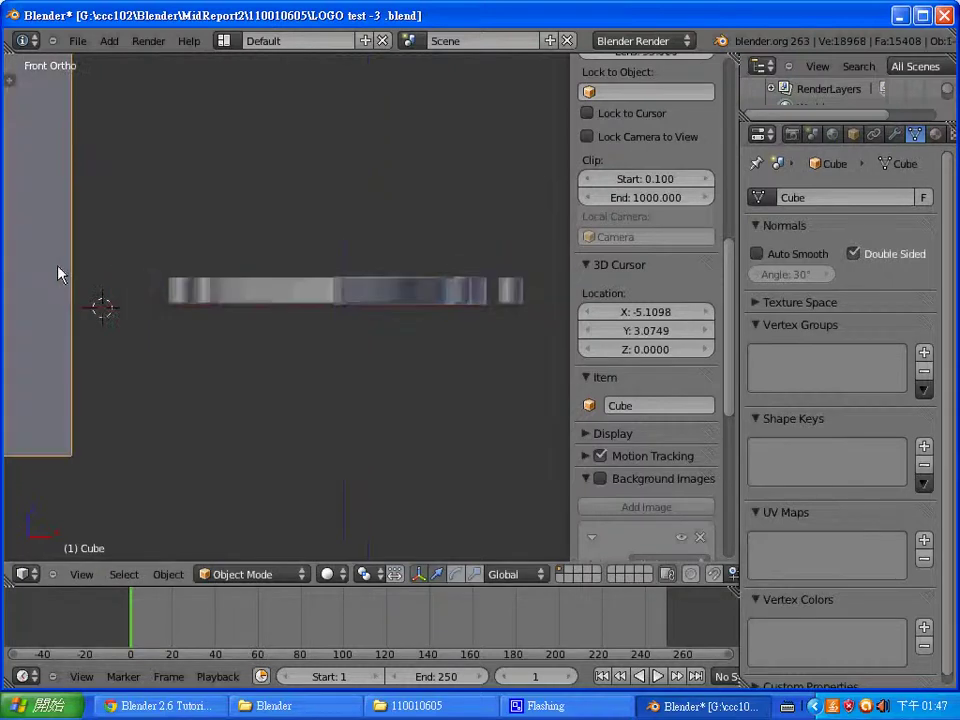
key("g")
left_click(502, 270)
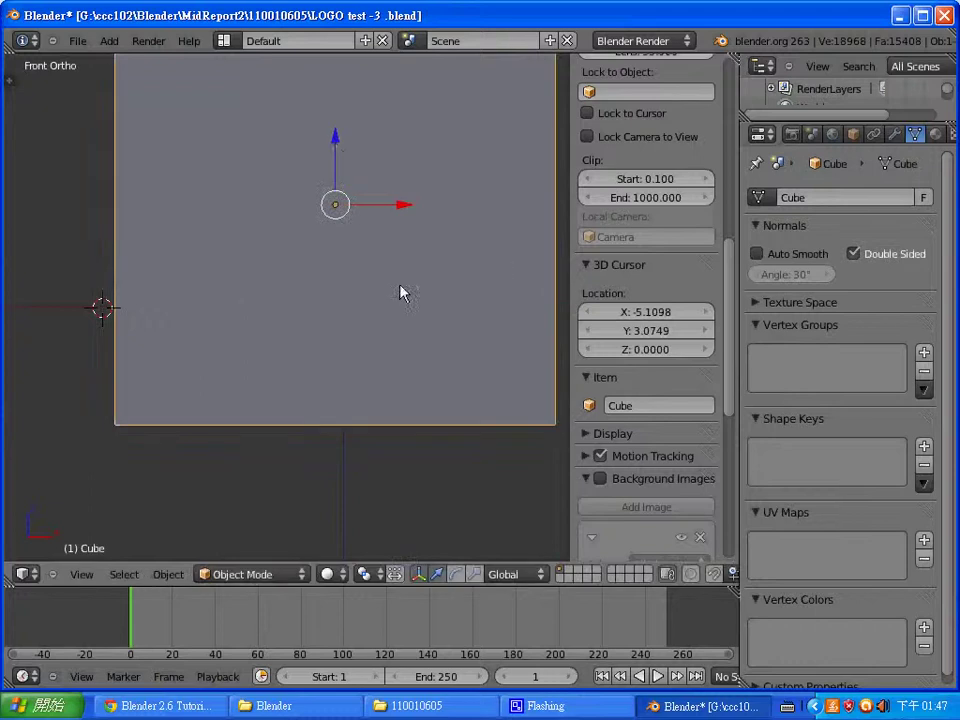
left_click_drag(338, 148, 336, 147)
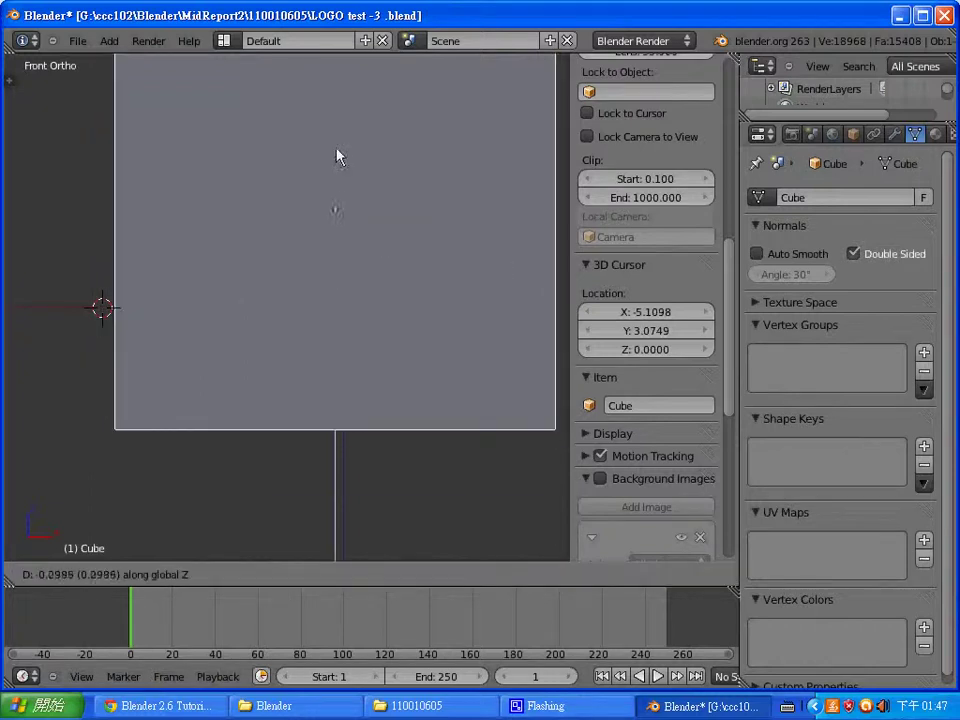
left_click_drag(335, 204, 346, 80)
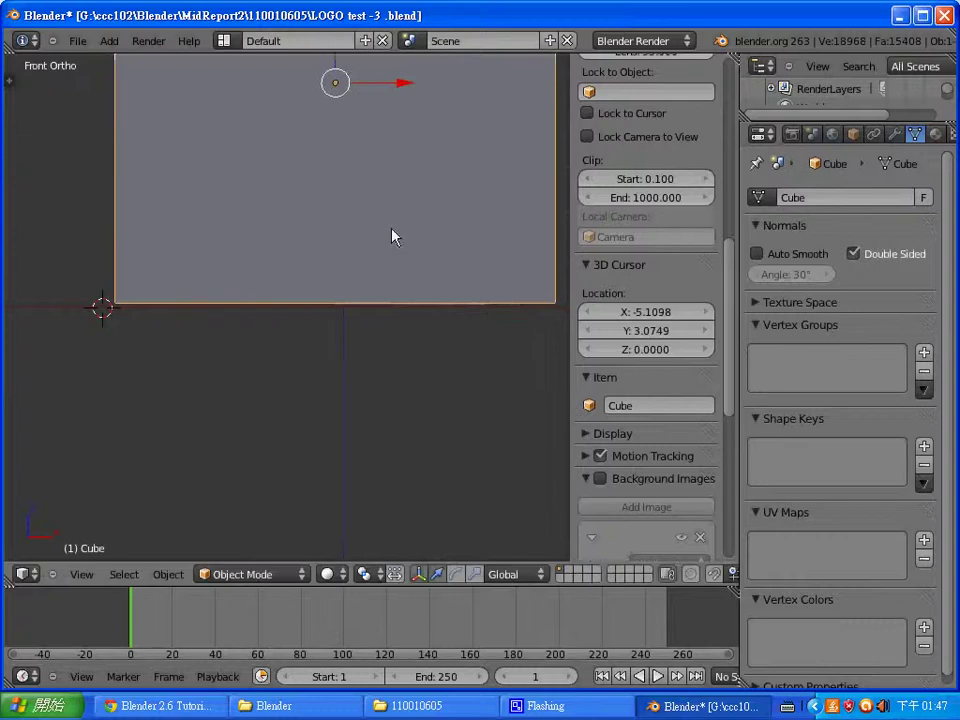
Step: Zoom in from Top view and orbit to a tilted angle showing the cube's side face
scroll(427, 318, "up", 1)
scroll(371, 354, "up", 1)
scroll(369, 371, "up", 1)
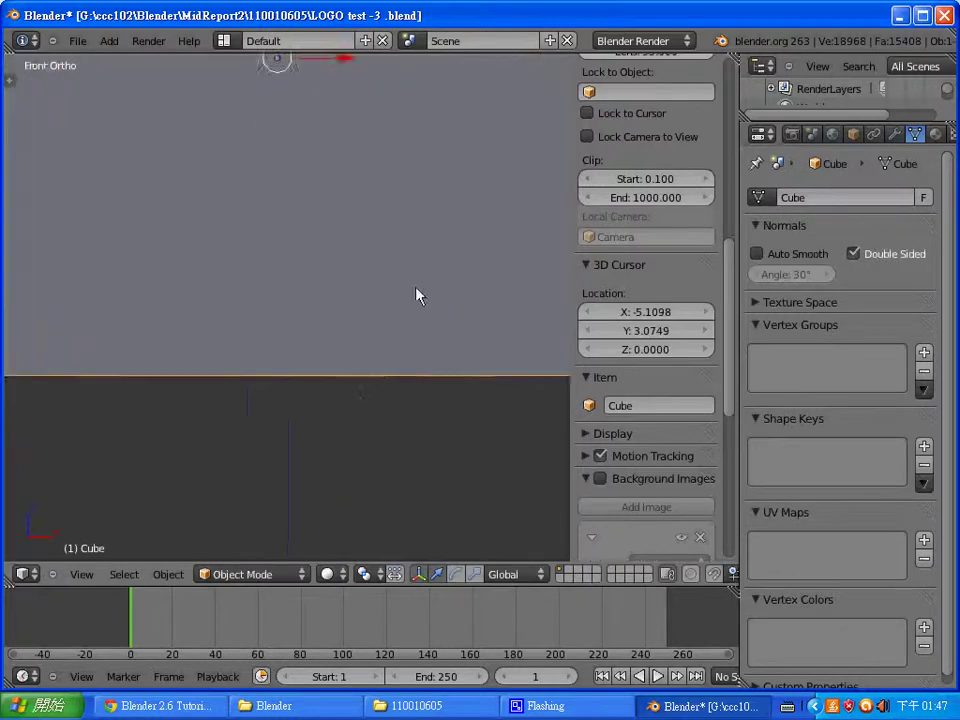
key("KP_7")
scroll(392, 218, "down", 1)
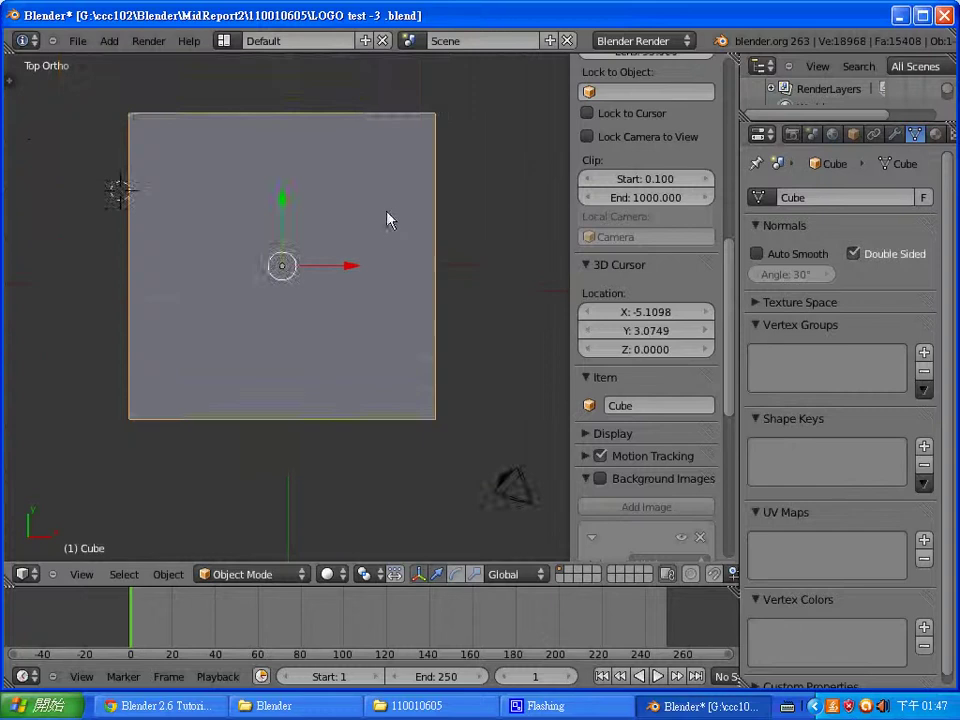
scroll(358, 295, "down", 1)
scroll(358, 295, "up", 2)
middle_click_drag(354, 285, 345, 279)
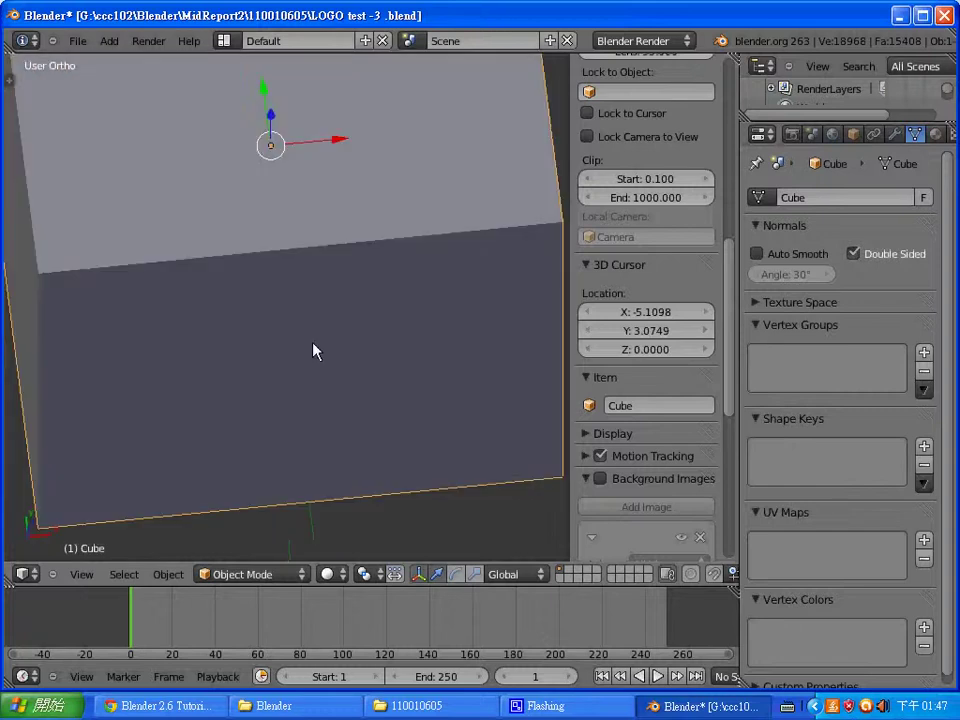
Step: In Edit Mode face select, delete the cube's front face with Only Edges & Faces
key("Tab")
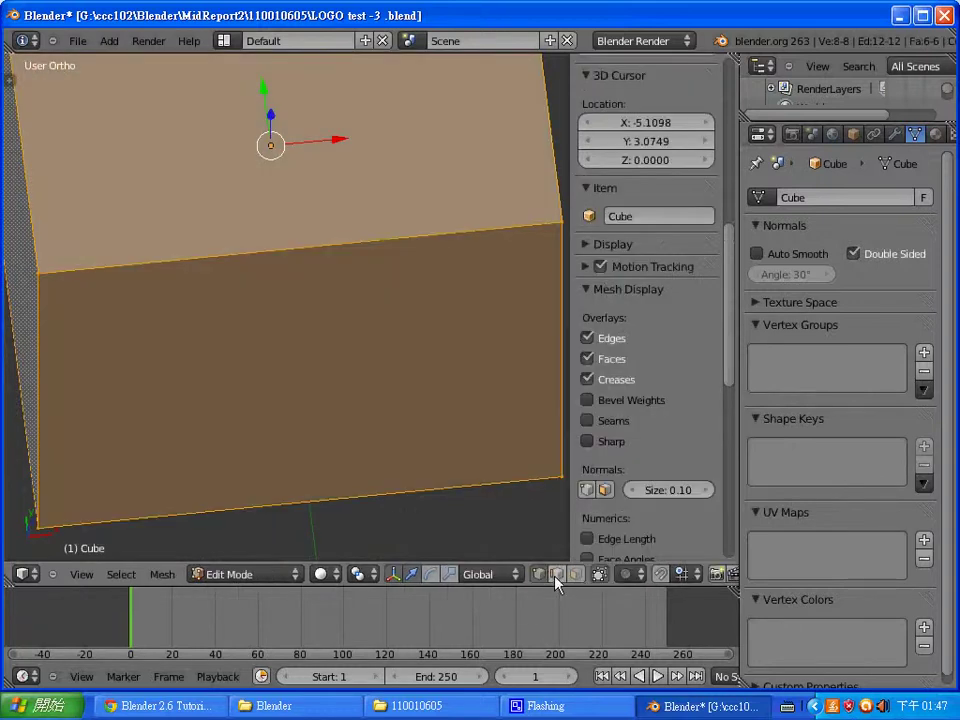
left_click(576, 574)
right_click(420, 399)
key("x")
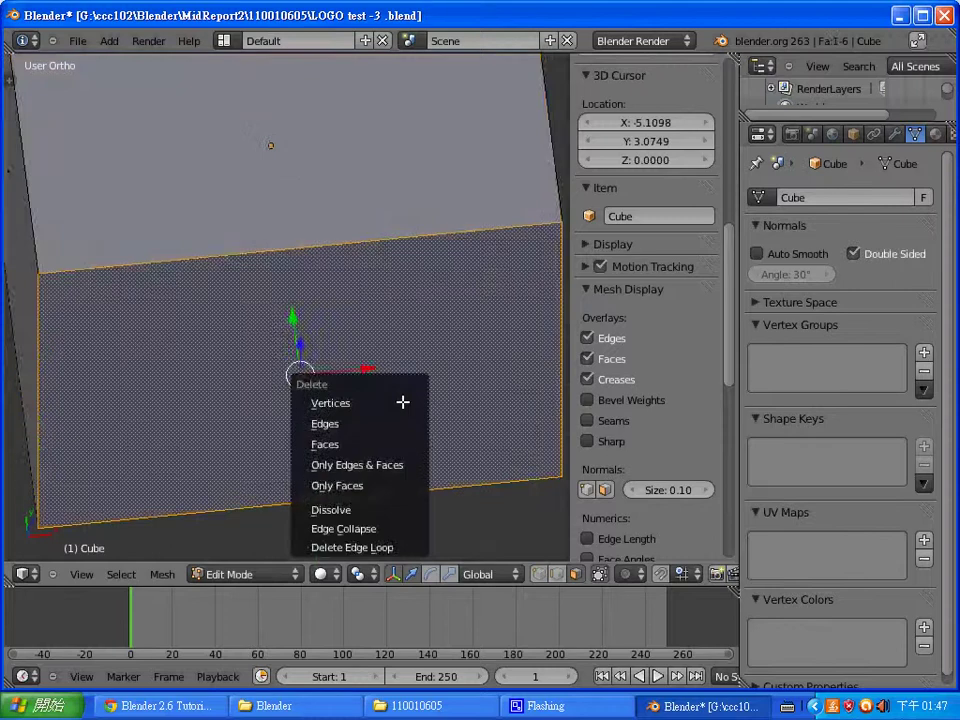
left_click(403, 402)
key("ctrl+z")
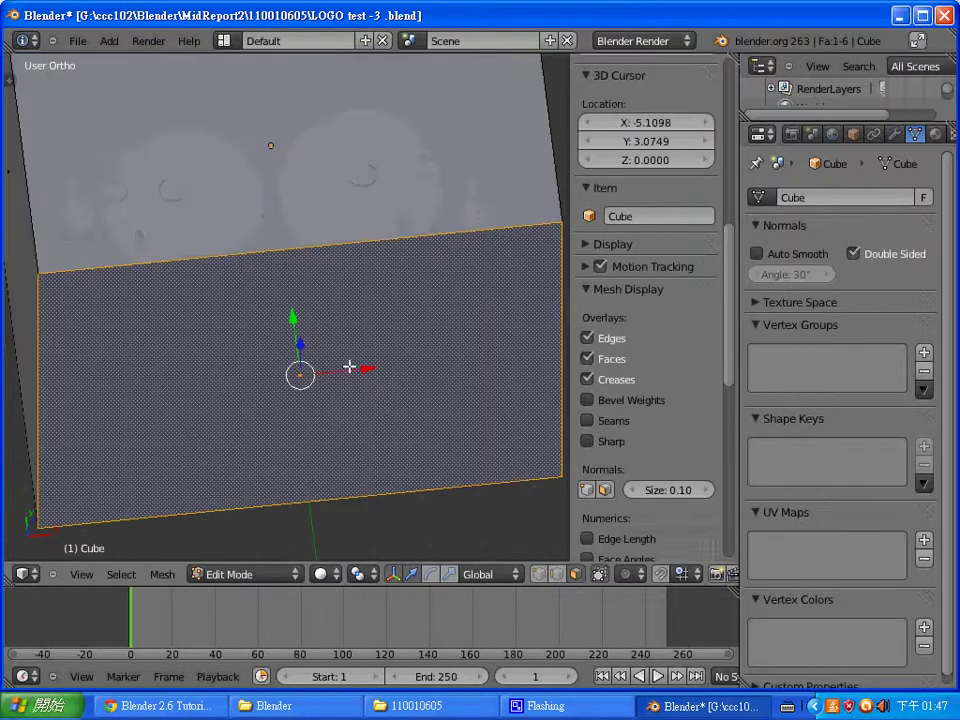
key("x")
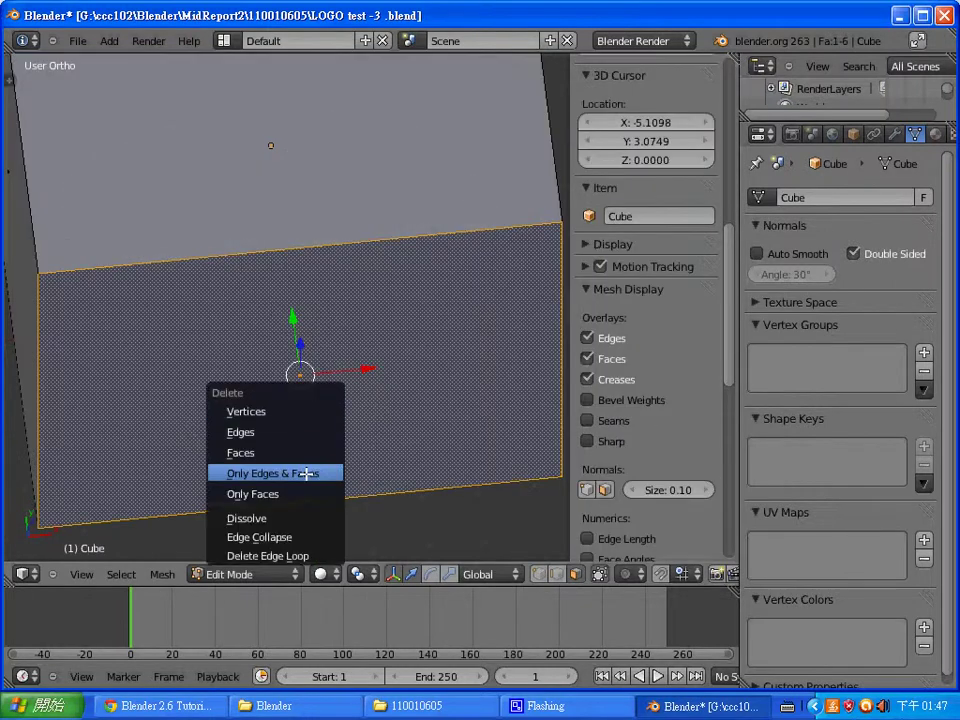
left_click(315, 471)
Step: Delete the cube's top face, check the exposed logo, and return to Object Mode
right_click(284, 199)
key("x")
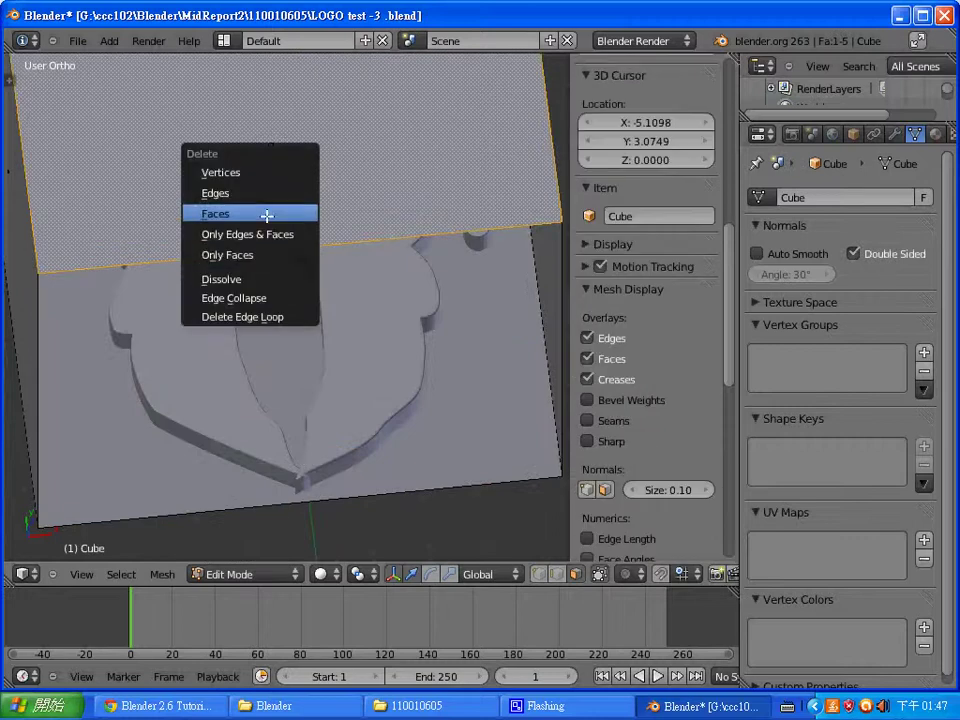
left_click(266, 212)
mouse_move(313, 268)
middle_mouse_down()
mouse_move(373, 229)
mouse_move(354, 246)
mouse_move(390, 159)
middle_mouse_up()
key("Tab")
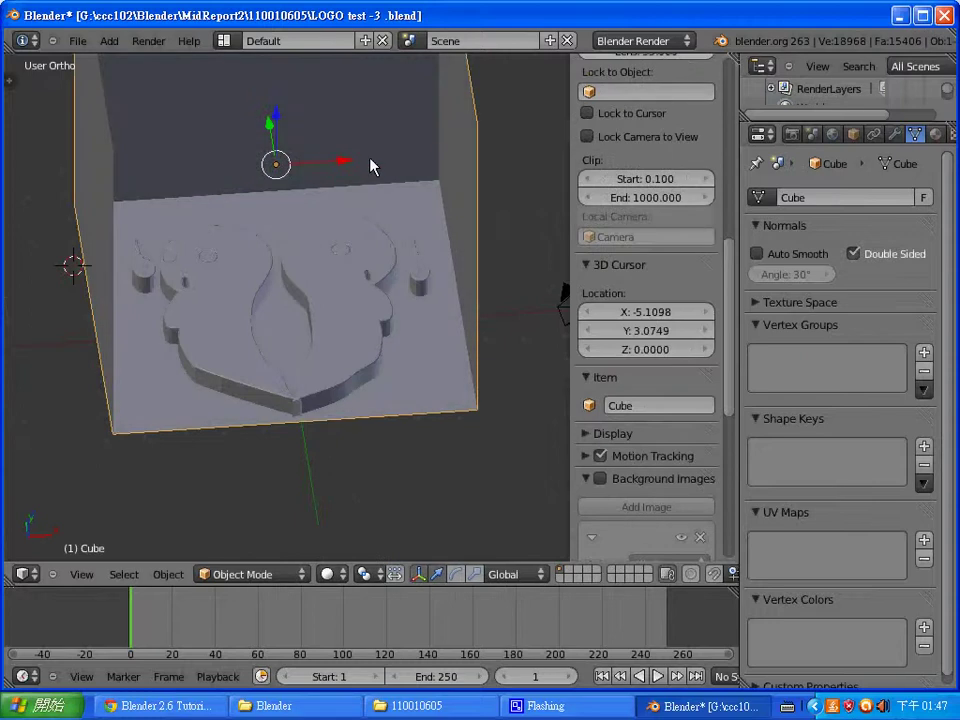
Step: Slide the open box along Y and shrink it to about 0.96 scale
key("g")
key("y")
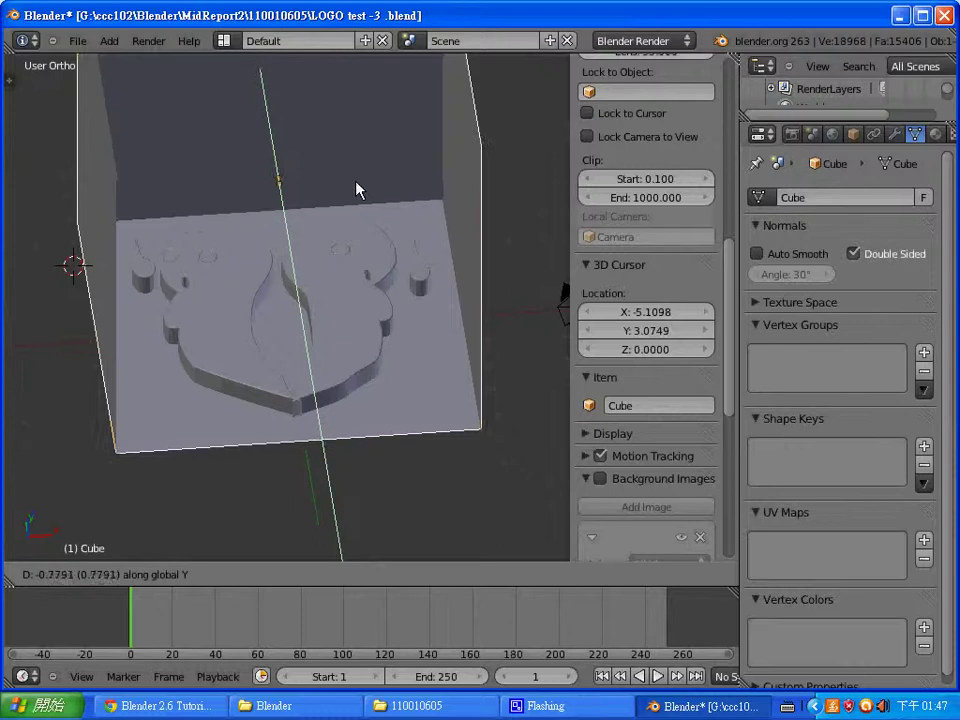
left_click(358, 190)
key("s")
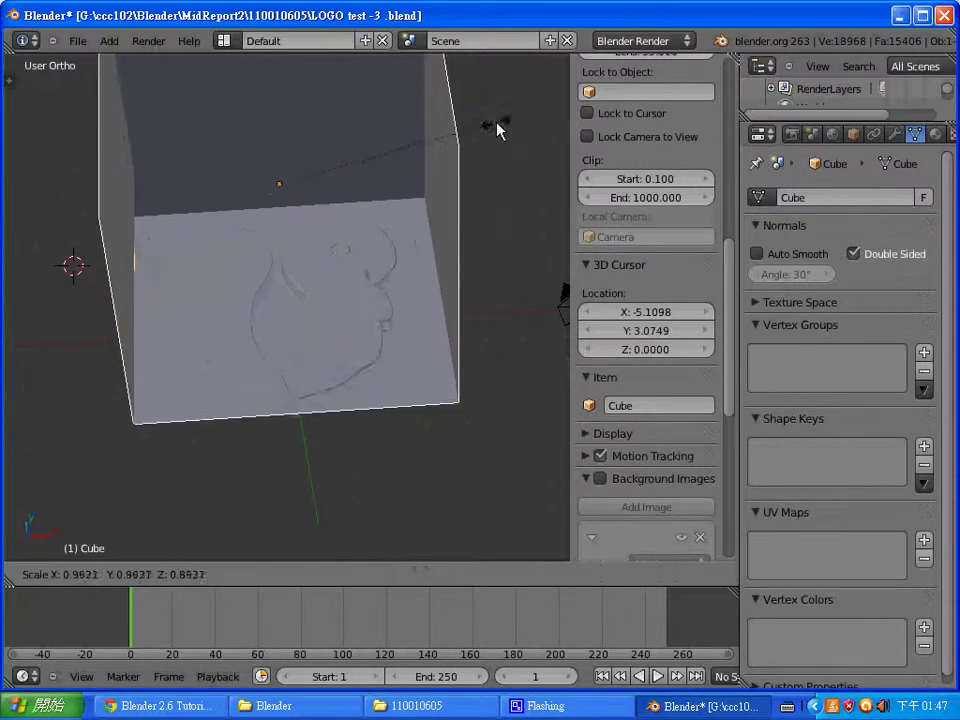
left_click(470, 150)
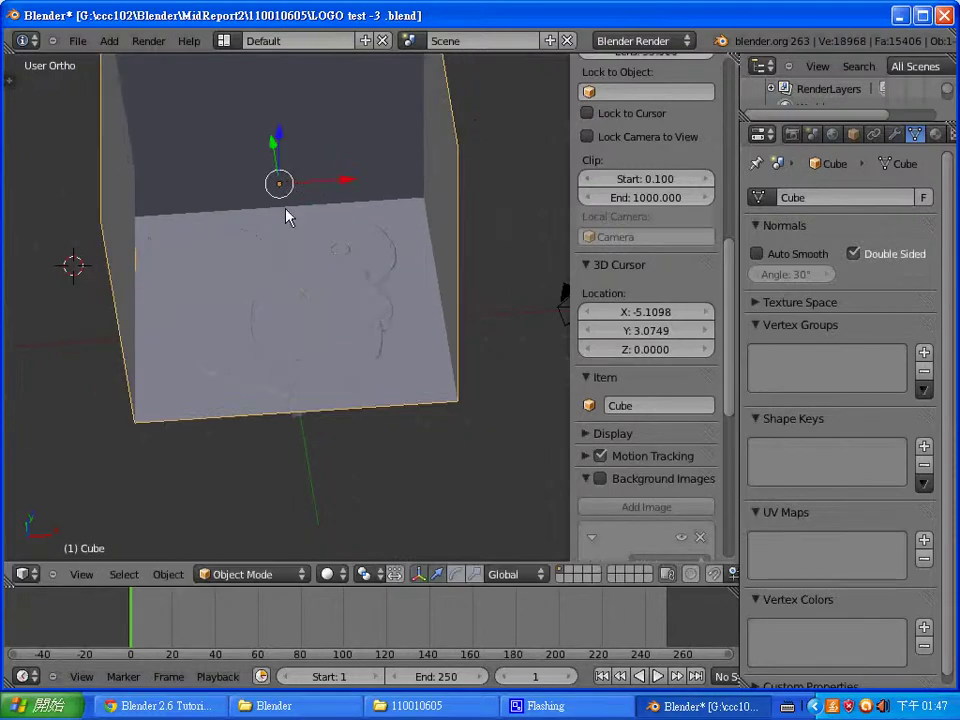
Step: From front view, lower the box about 0.53 along Z and nudge it slightly along X
key("KP_1")
key("g")
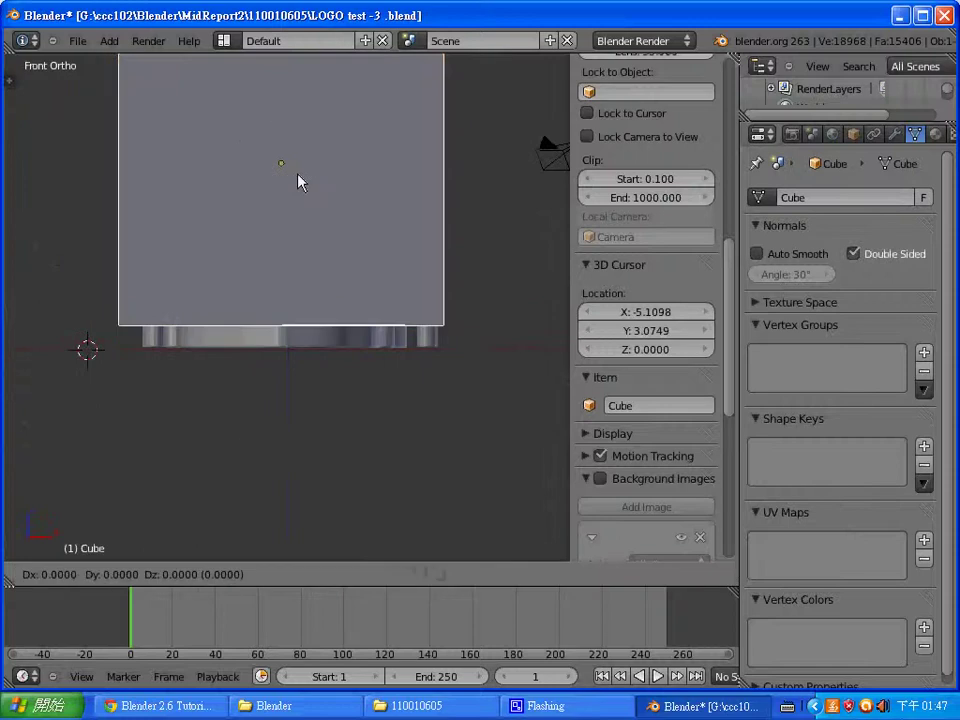
key("z")
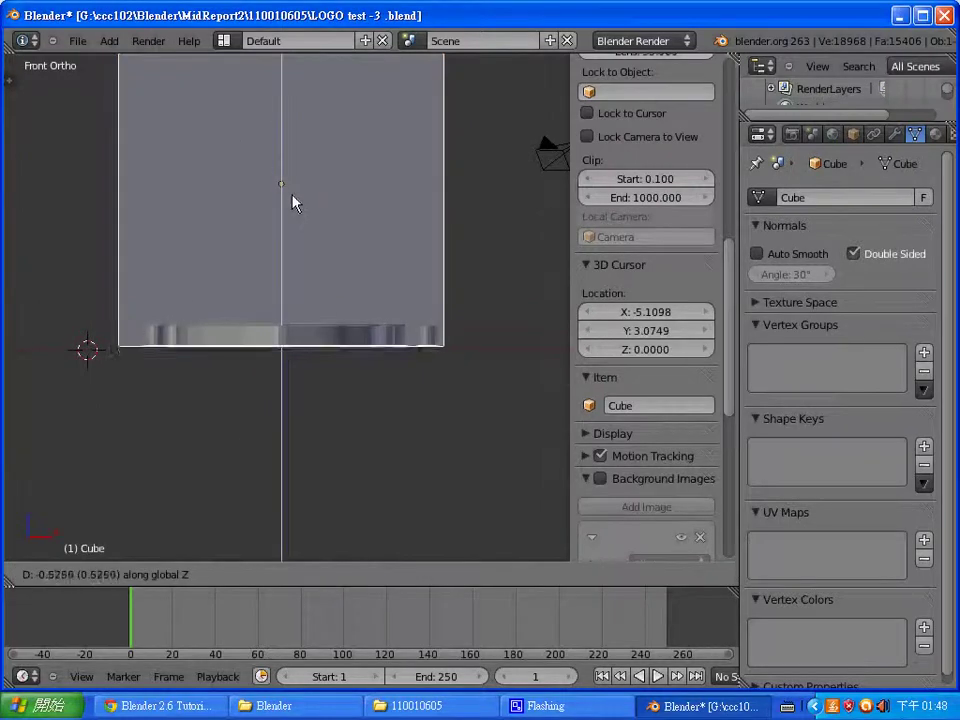
left_click(291, 203)
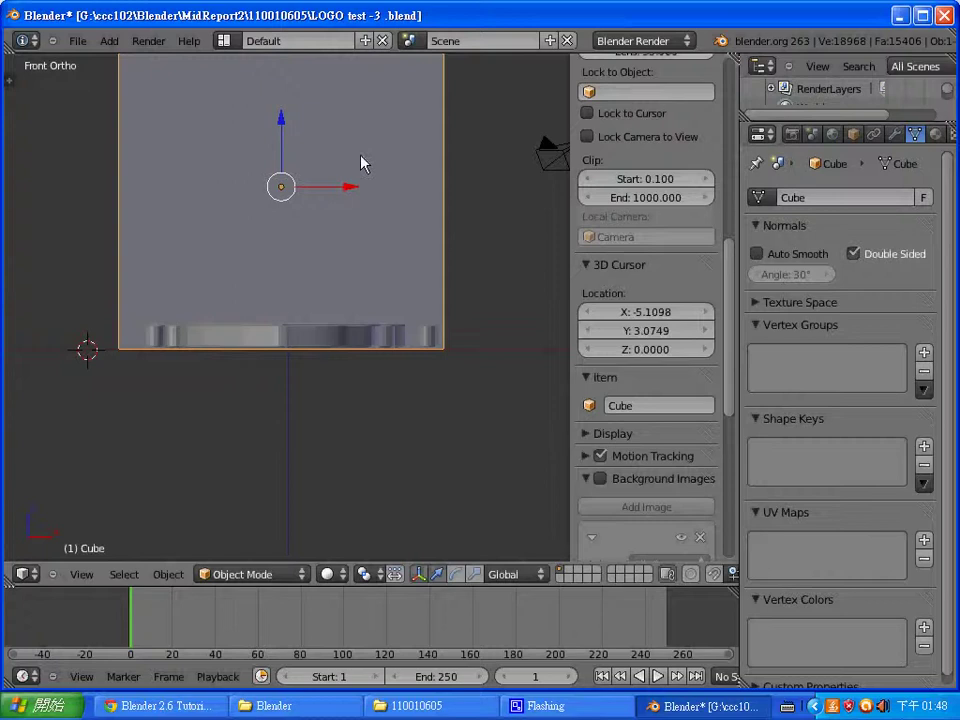
left_click_drag(361, 194, 369, 194)
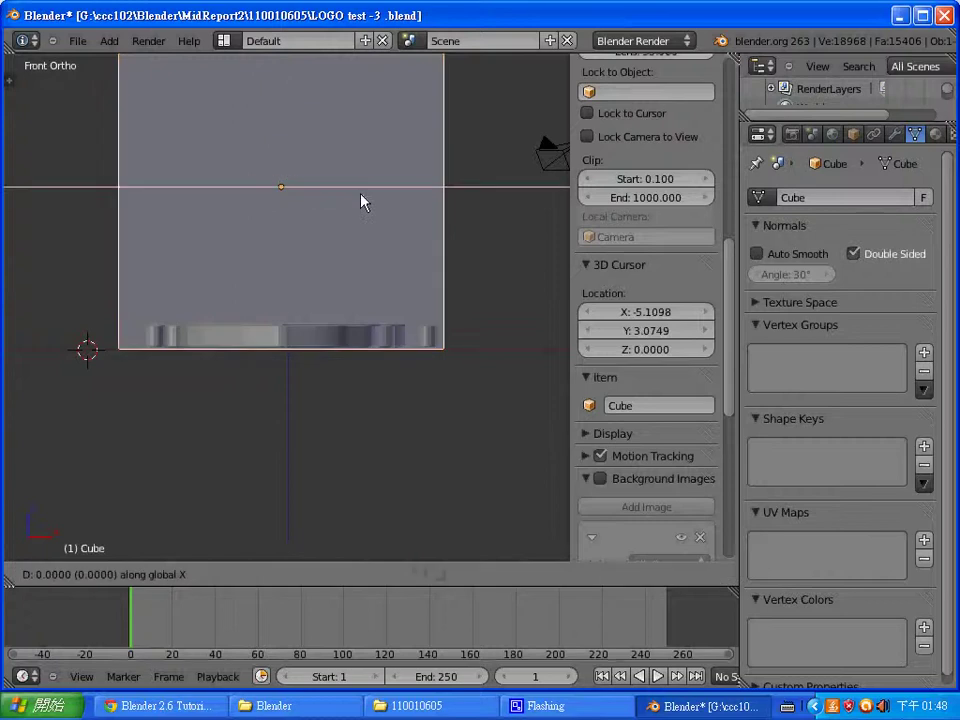
mouse_move(369, 200)
middle_mouse_down()
mouse_move(495, 340)
mouse_move(379, 257)
middle_mouse_up()
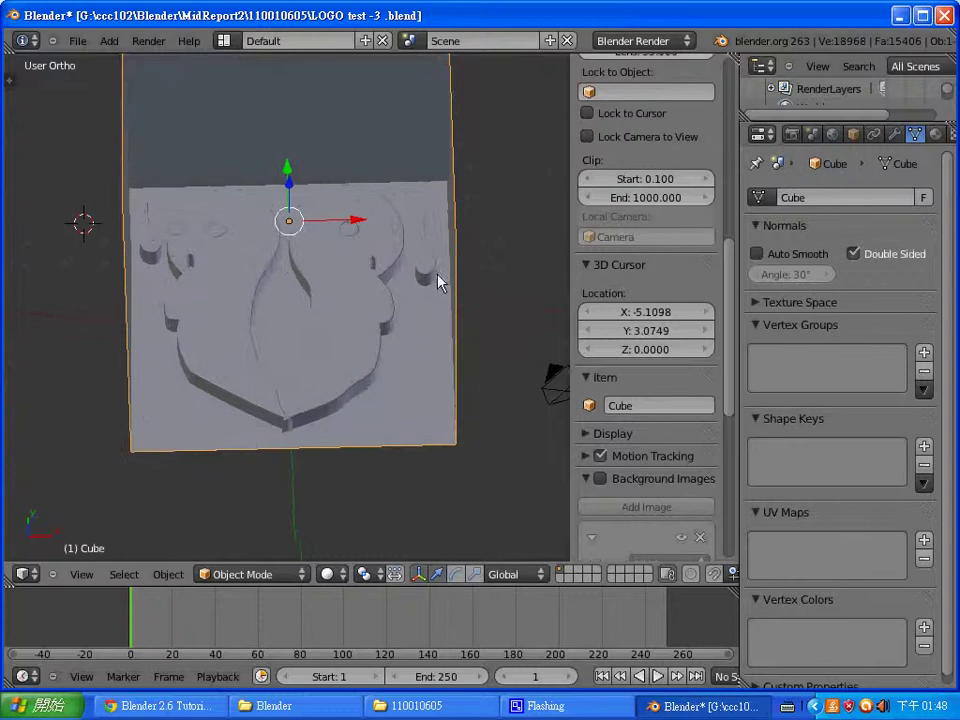
Step: Place the camera above the logo inside the box, rotate it roughly 29°, and look through it
right_click(560, 395)
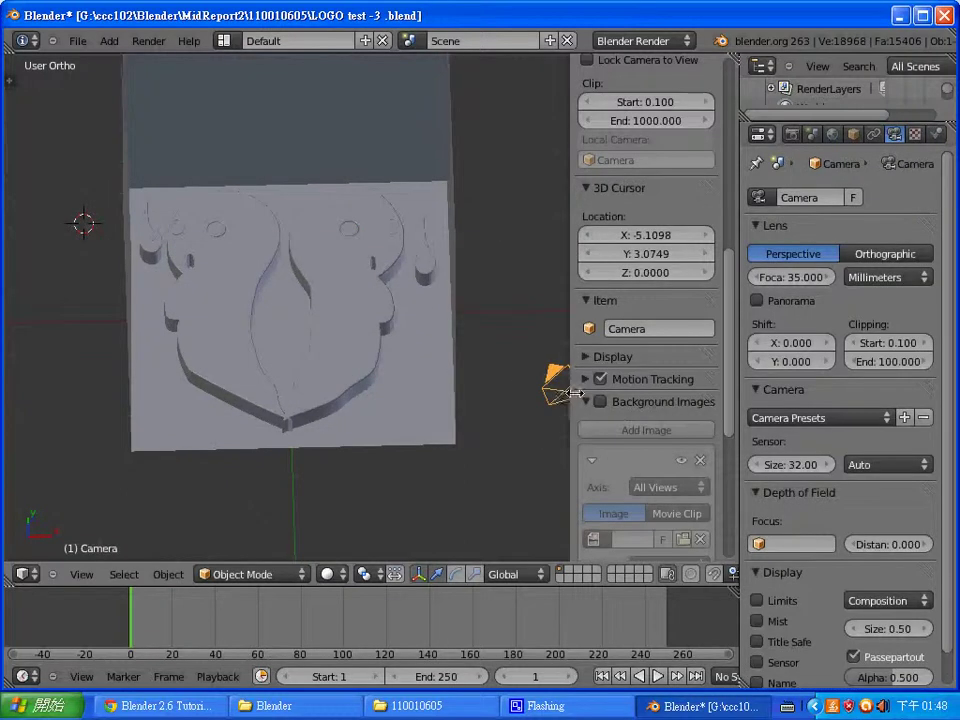
key("g")
left_click(212, 376)
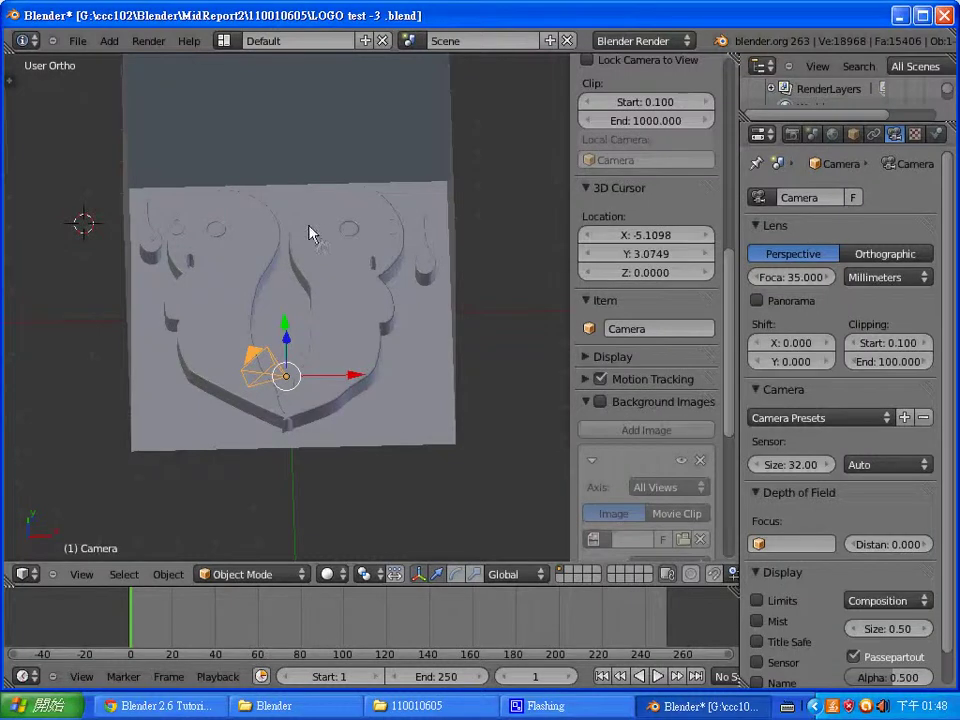
key("r")
left_click(390, 255)
mouse_move(356, 401)
middle_mouse_down()
mouse_move(360, 328)
mouse_move(307, 192)
middle_mouse_up()
key("r")
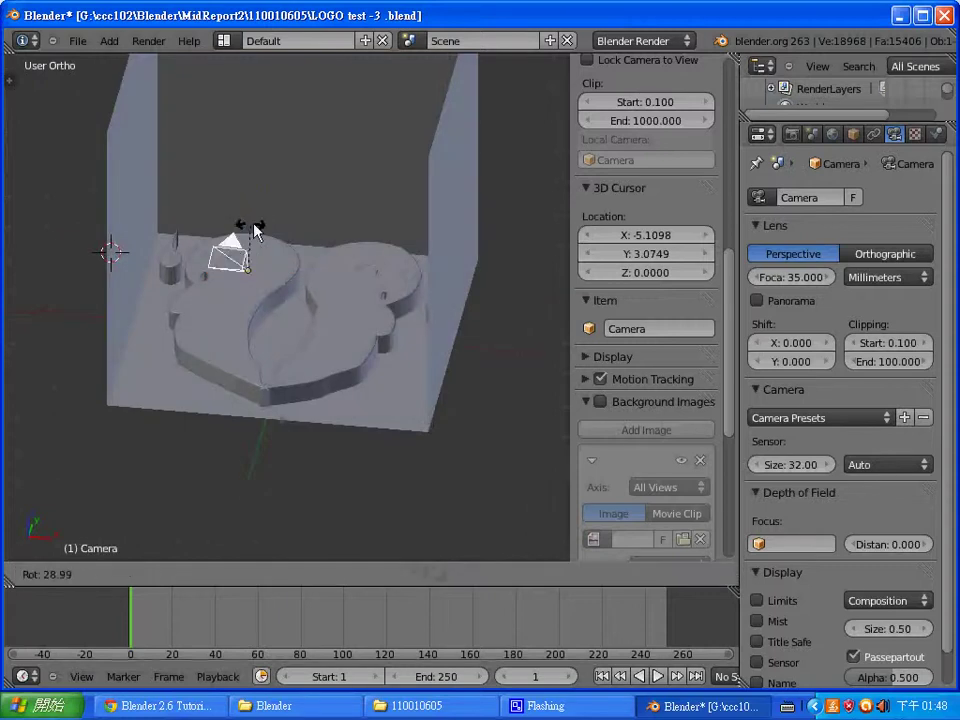
left_click(238, 233)
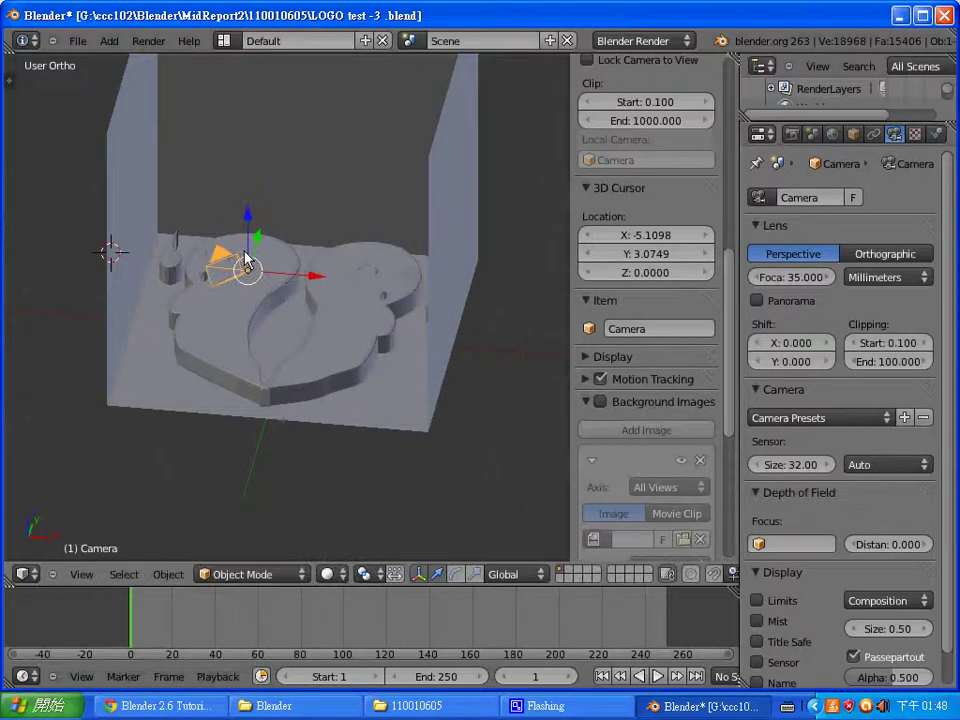
key("KP_0")
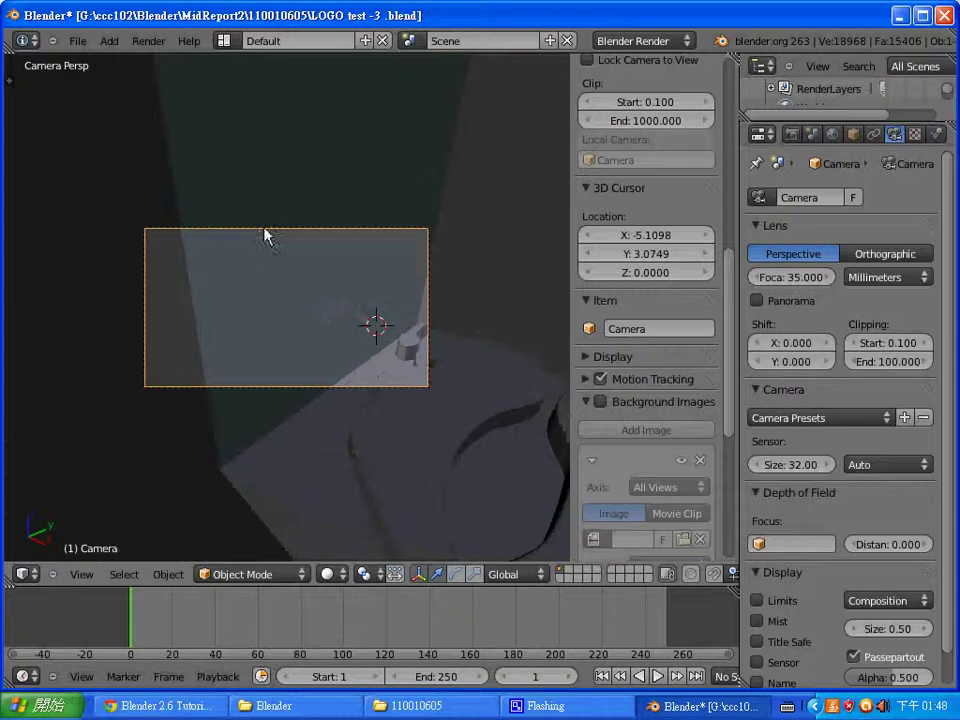
Step: Reposition the camera several times and turn its aim toward the logo with fly mode
key("g")
left_click(468, 353)
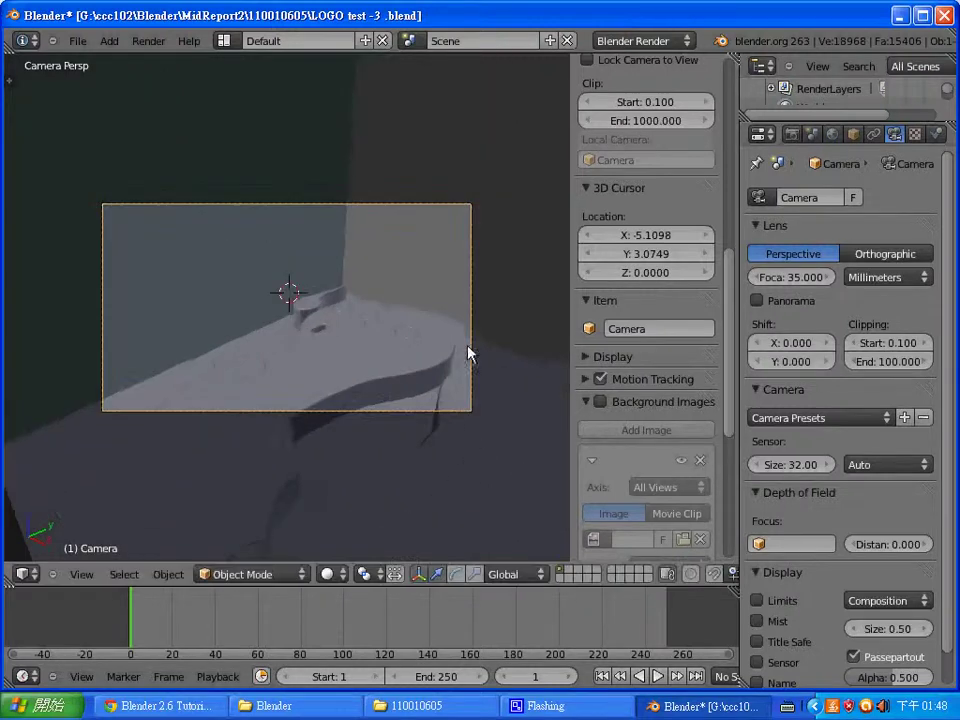
key("g")
left_click(150, 325)
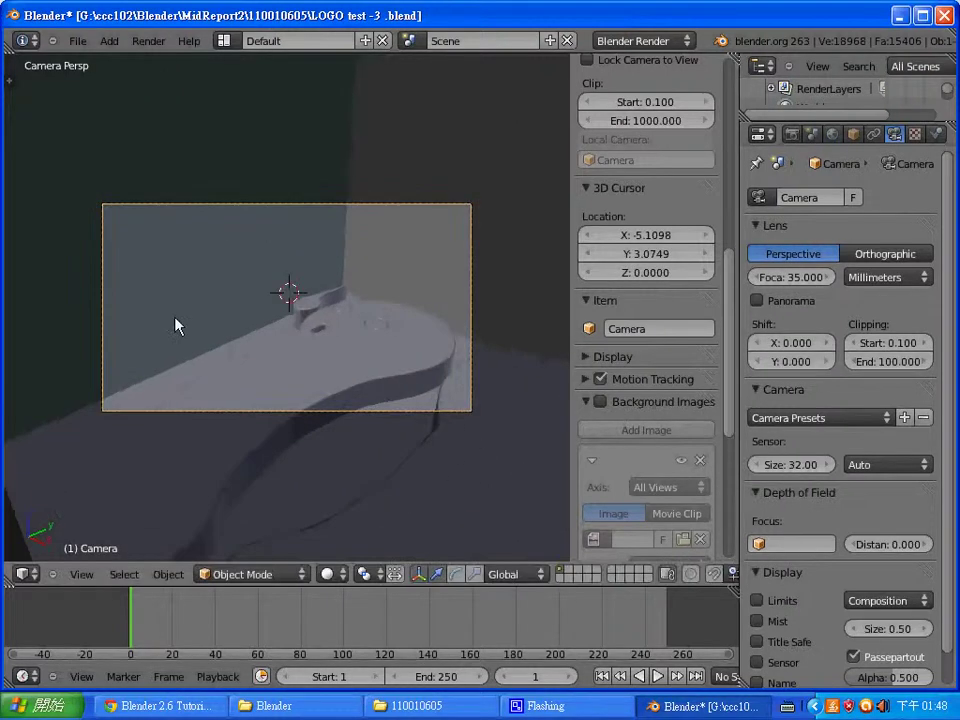
key("g")
left_click(239, 302)
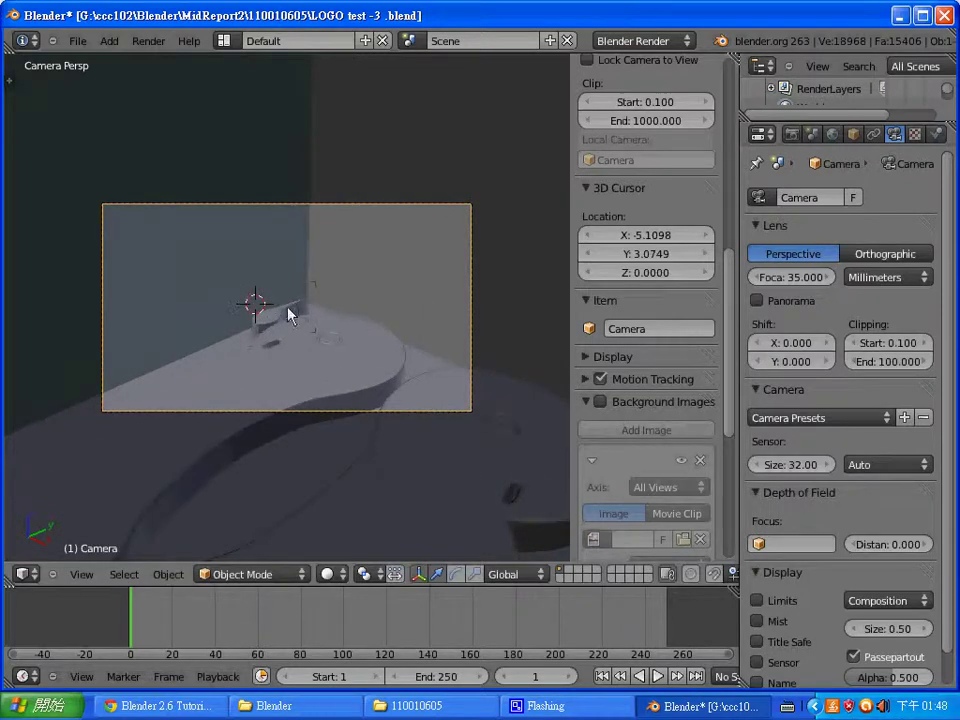
key("shift+f")
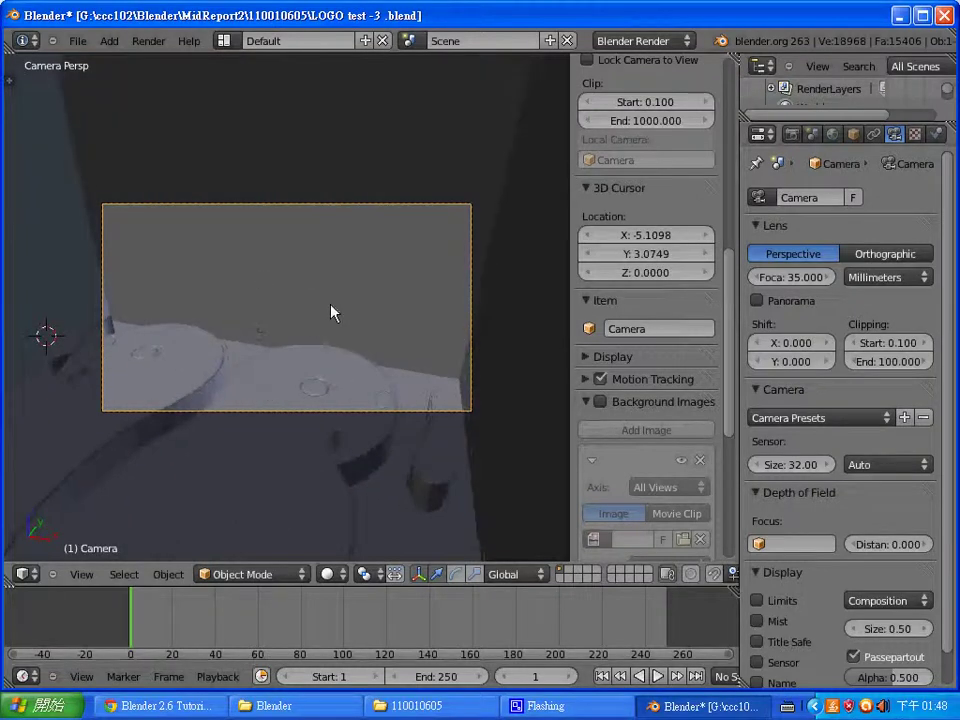
Step: Fine-tune the camera's position and aim until the ghost-heart relief spans the lower frame
key("g")
left_click(208, 321)
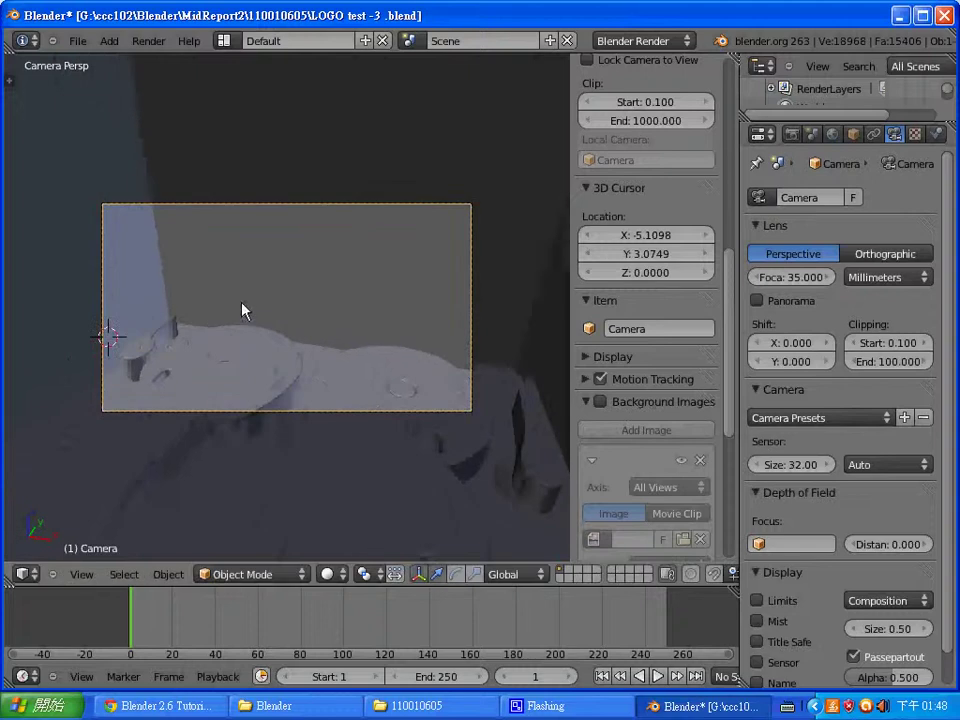
key("shift+f")
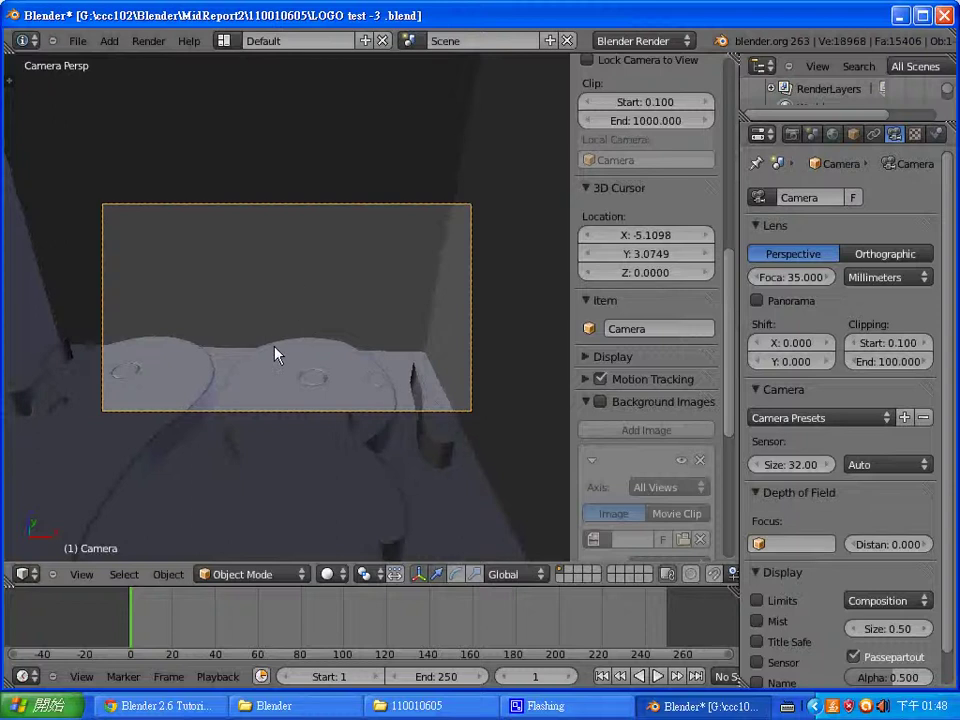
key("g")
left_click(214, 360)
key("g")
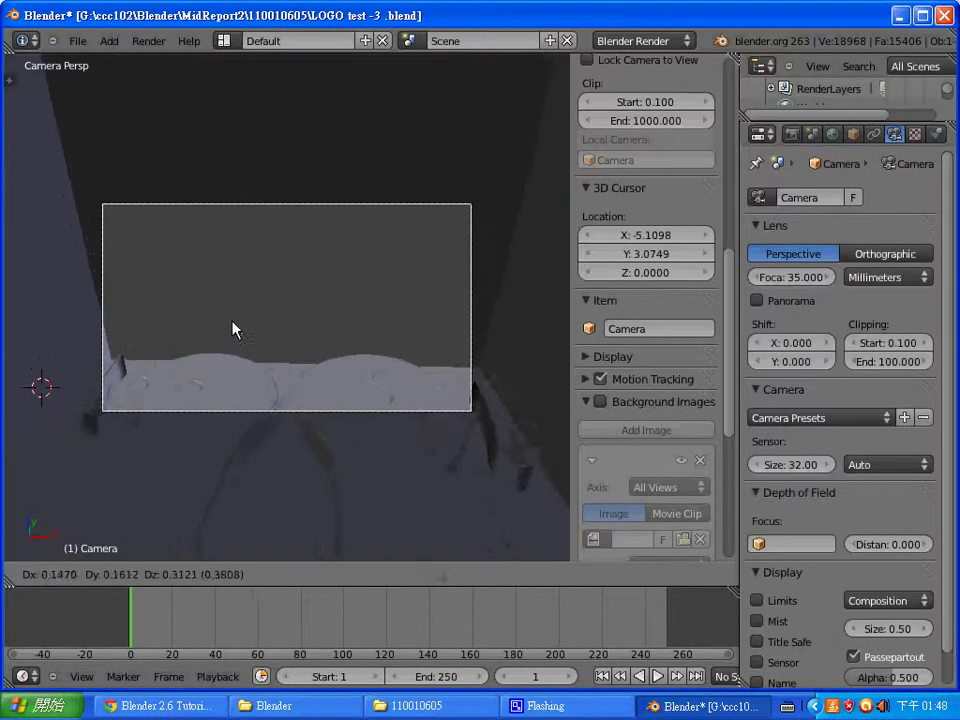
left_click(233, 330)
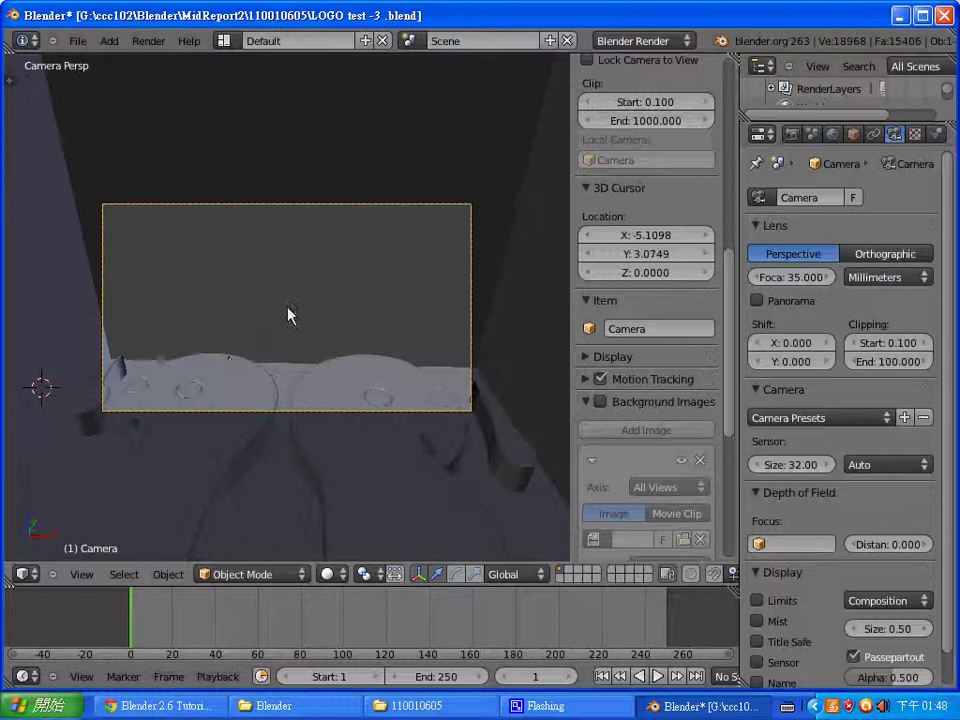
key("g")
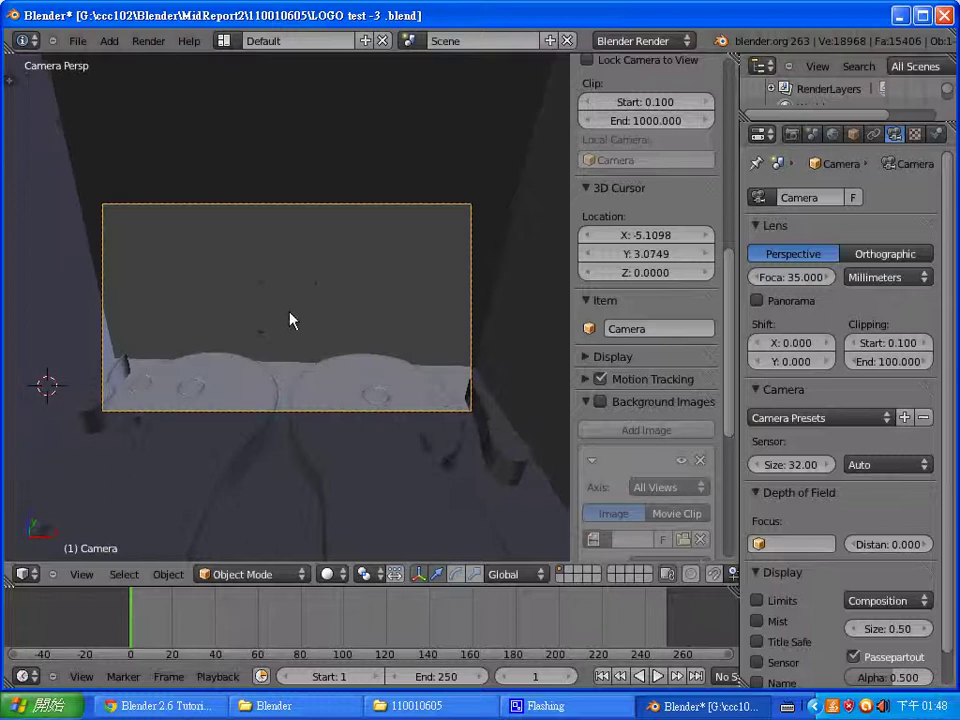
left_click(268, 390)
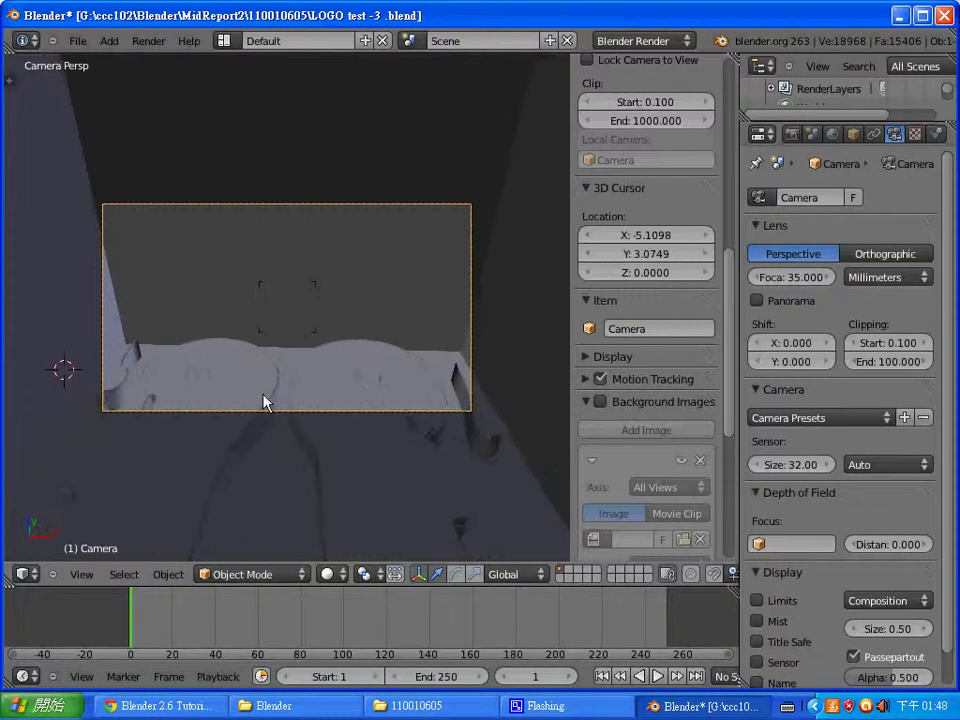
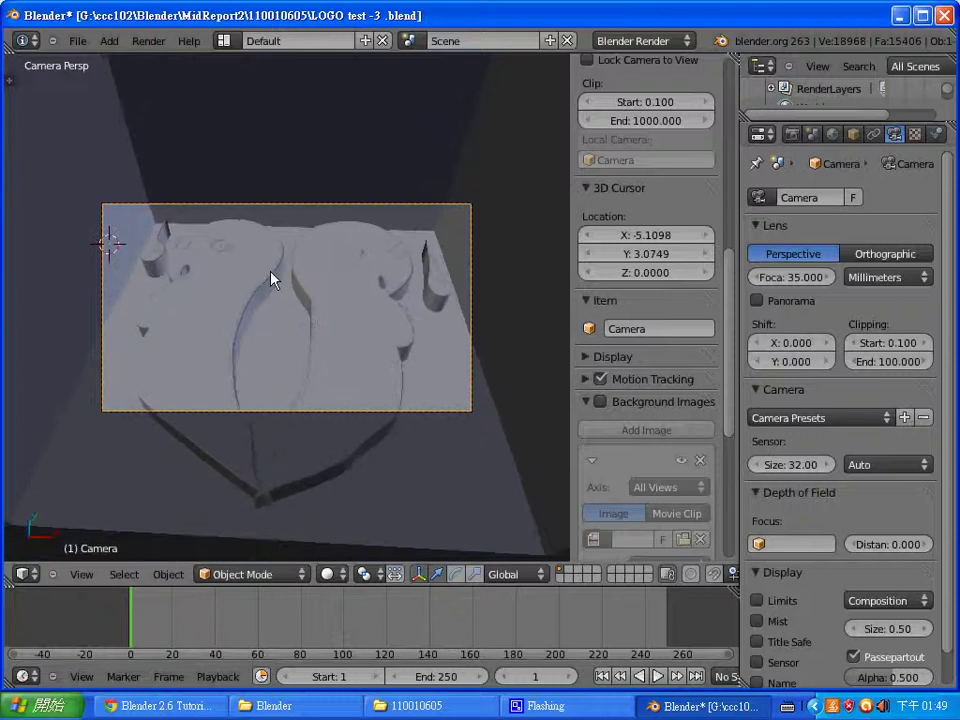
Step: Roll the camera twice to level the shot and zoom in on the logo
key("r")
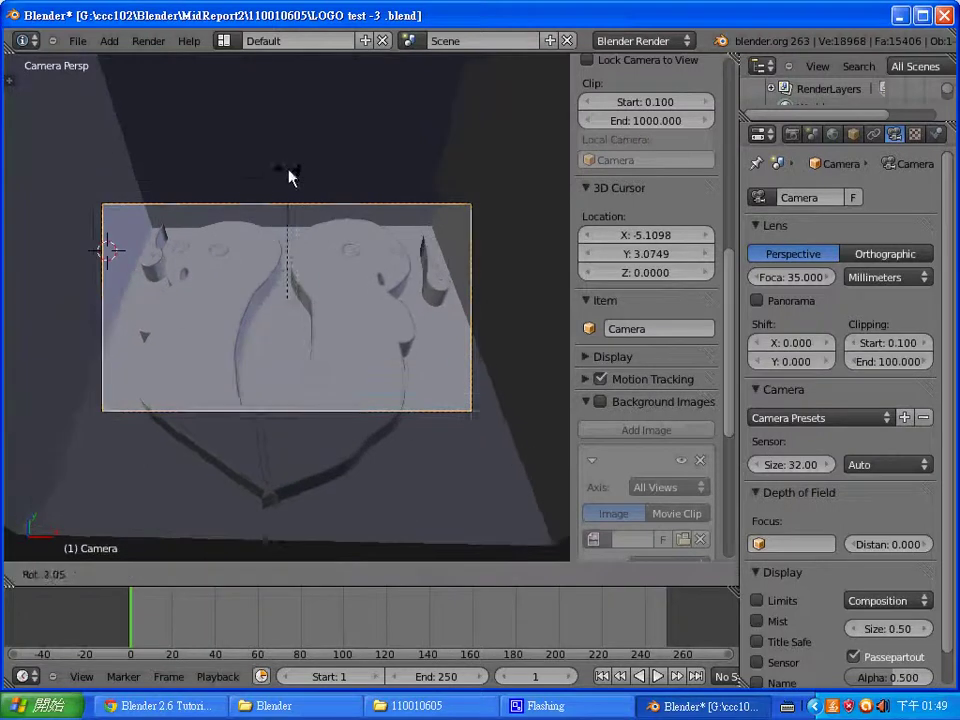
left_click(289, 177)
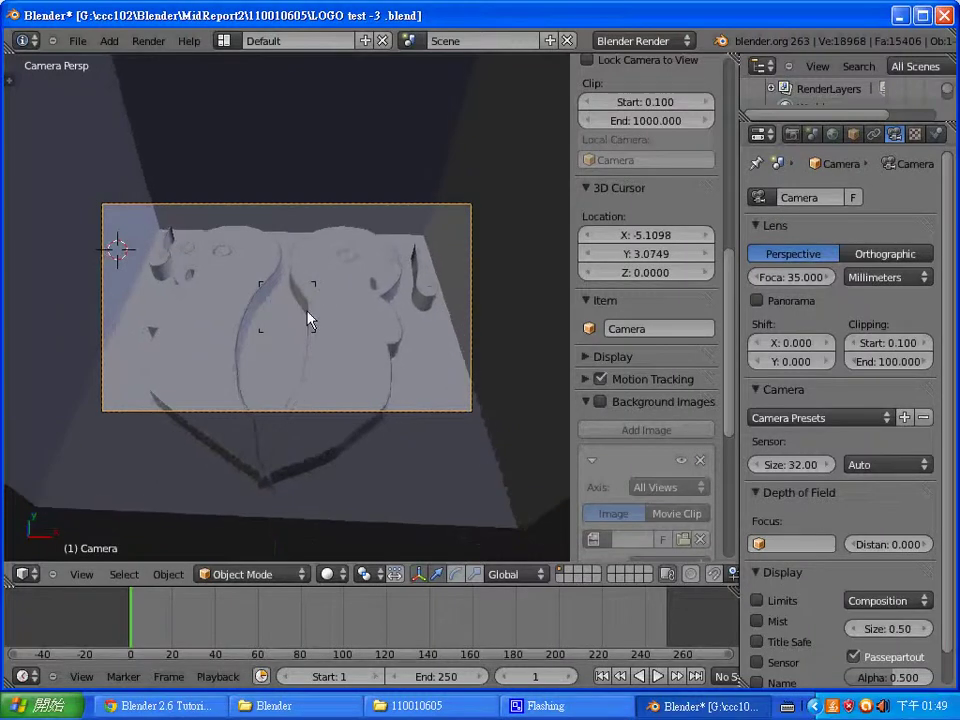
left_click(290, 312)
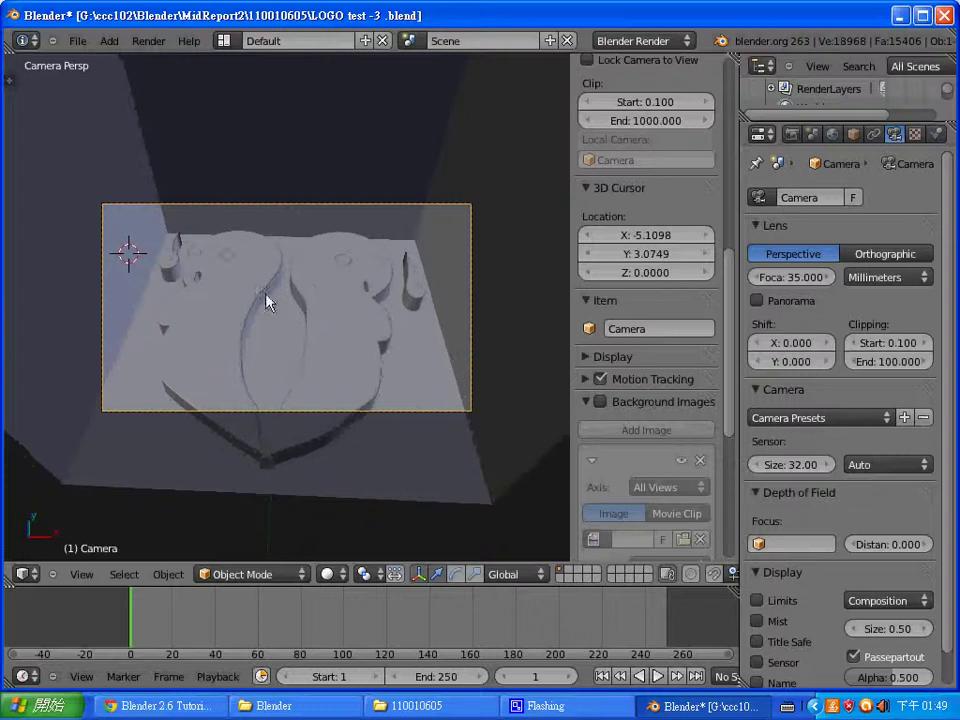
key("r")
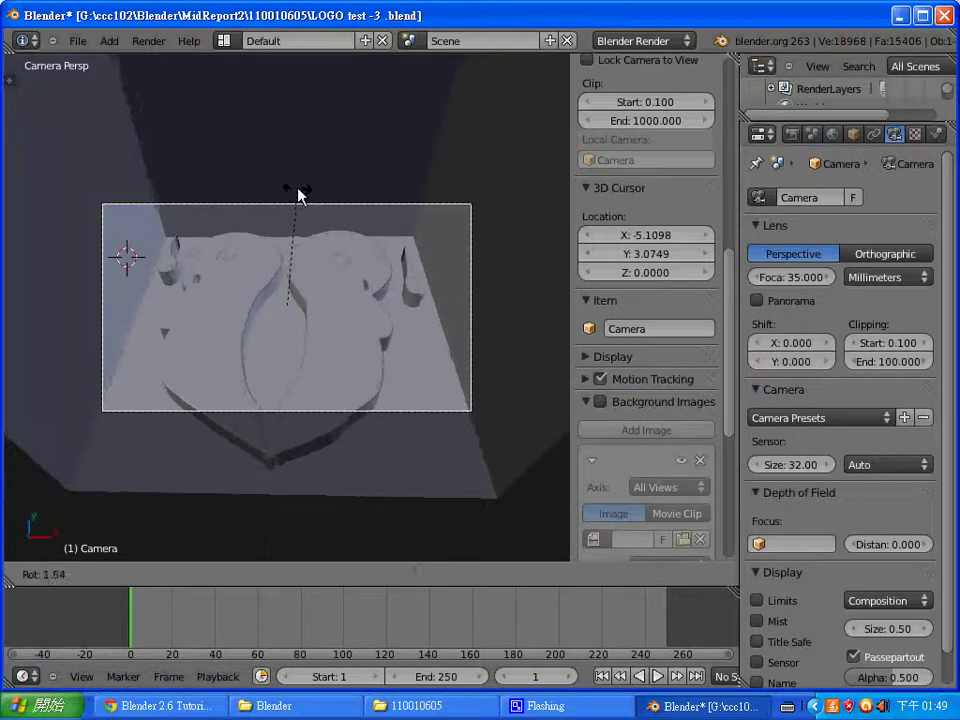
left_click(295, 195)
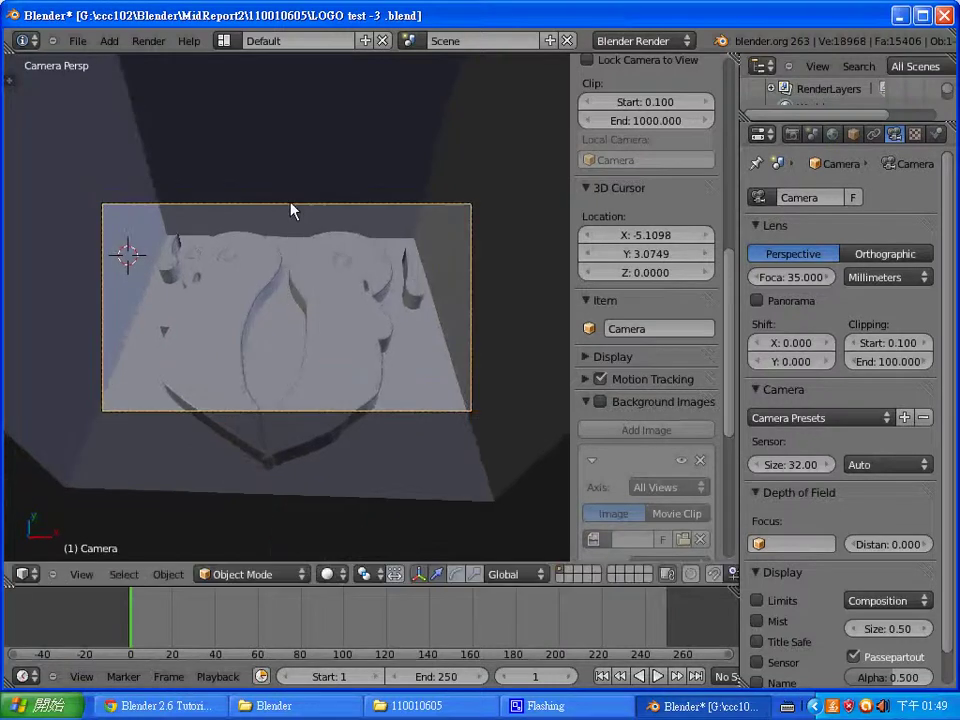
scroll(266, 297, "up", 2)
scroll(272, 303, "up", 1)
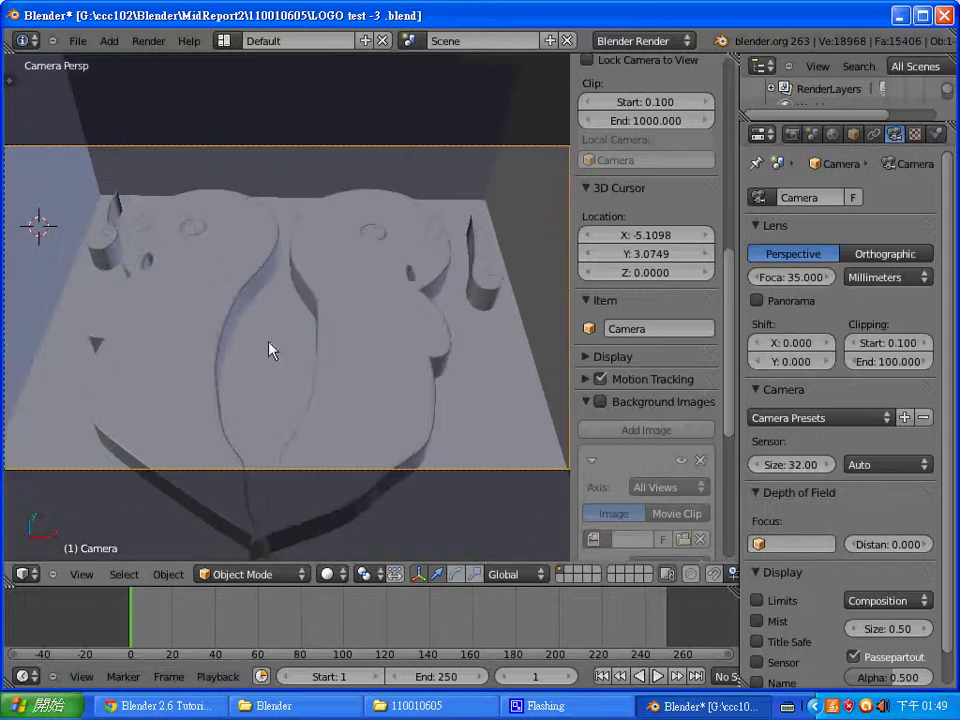
Step: Fly the camera to a closer, squarer framing of the logo halves, then hide the sidebar
key("shift+f")
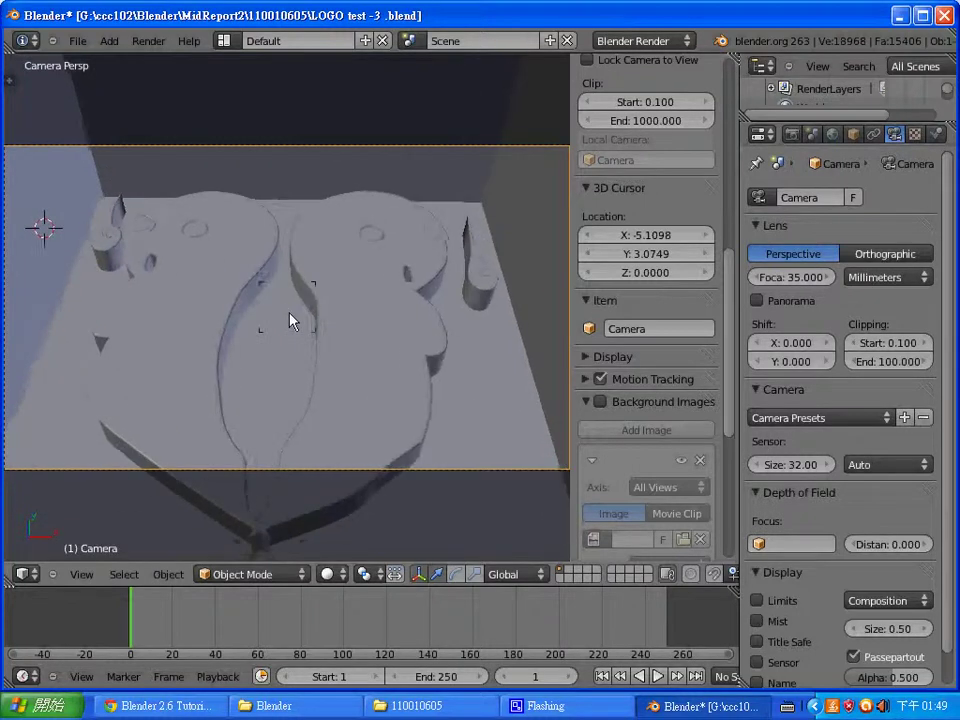
left_click(289, 320)
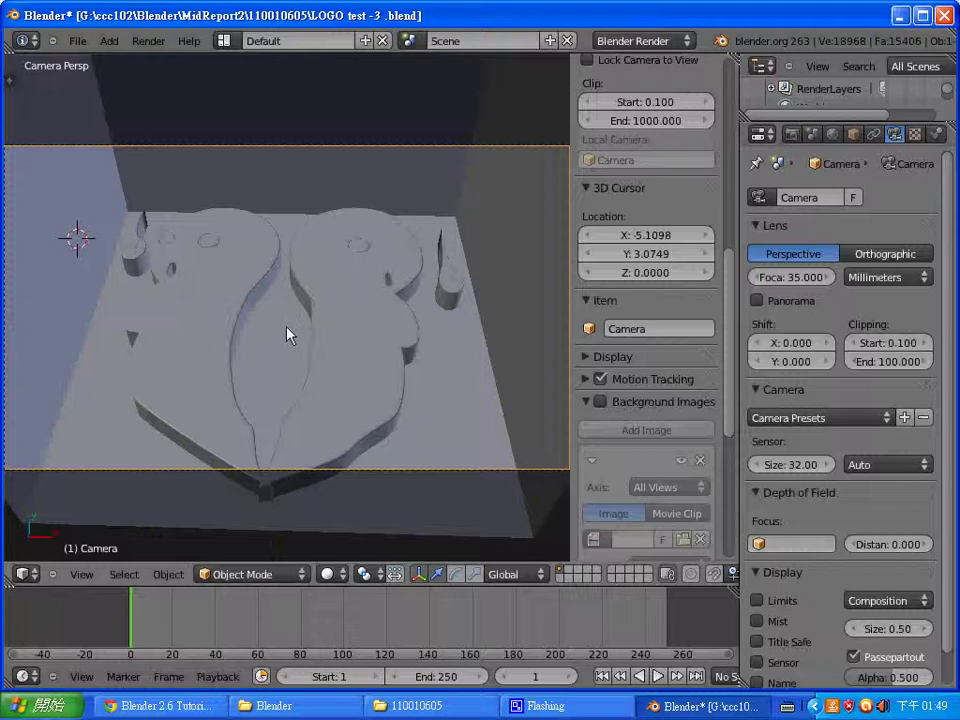
key("shift+f")
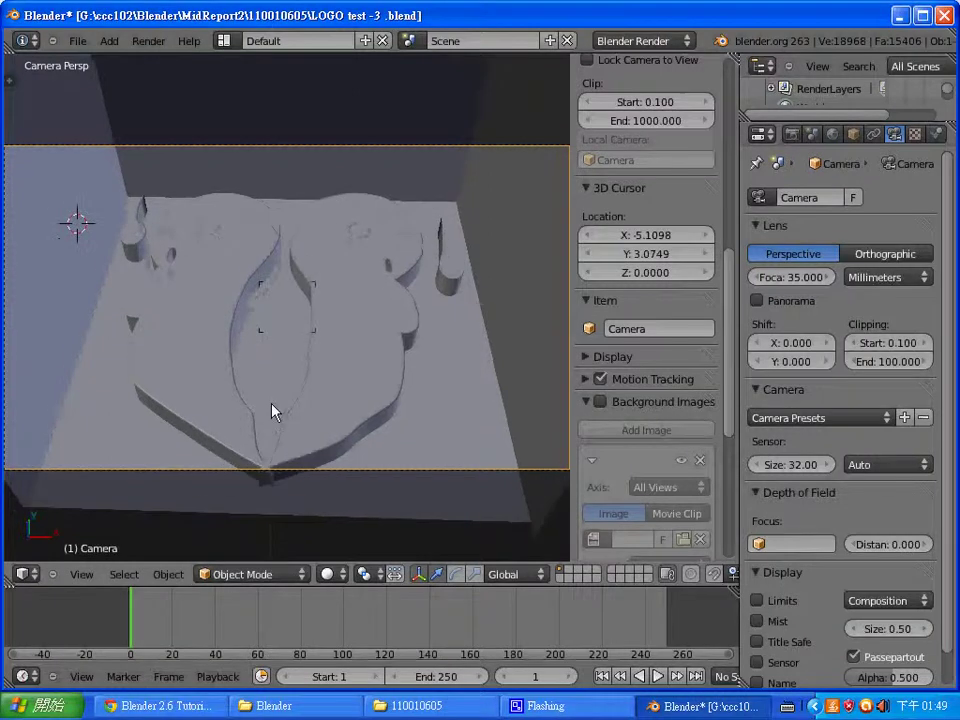
left_click(276, 340)
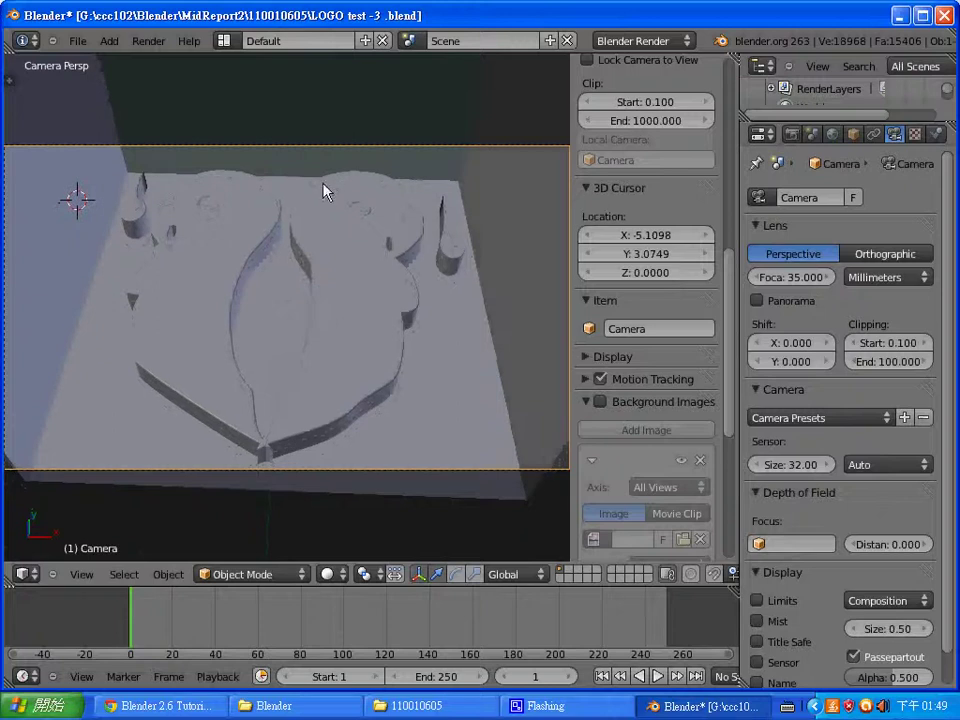
key("r")
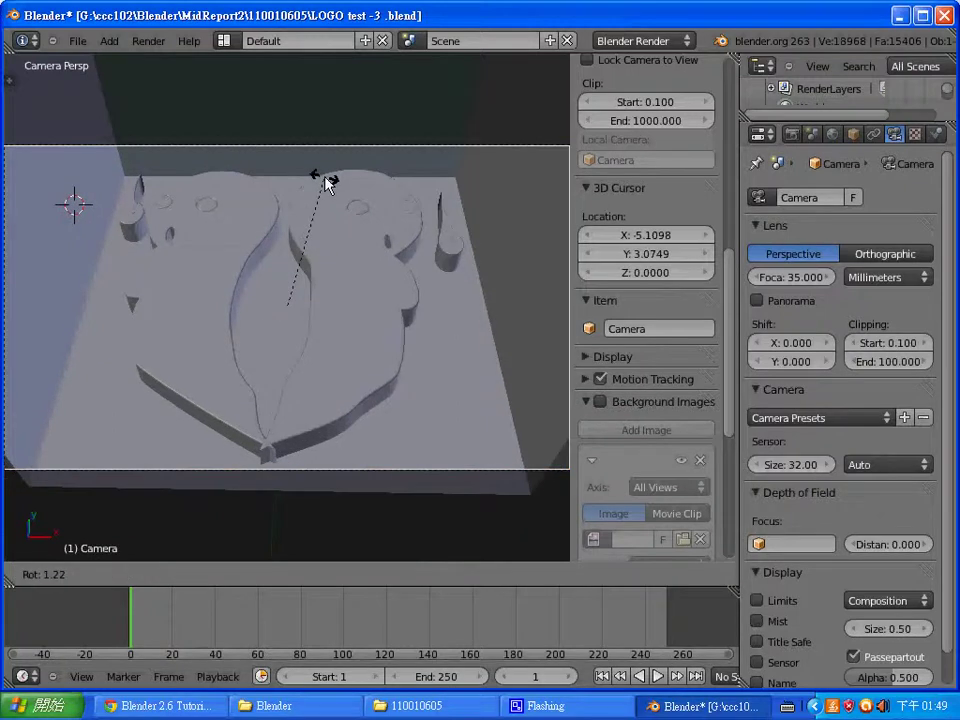
left_click(327, 183)
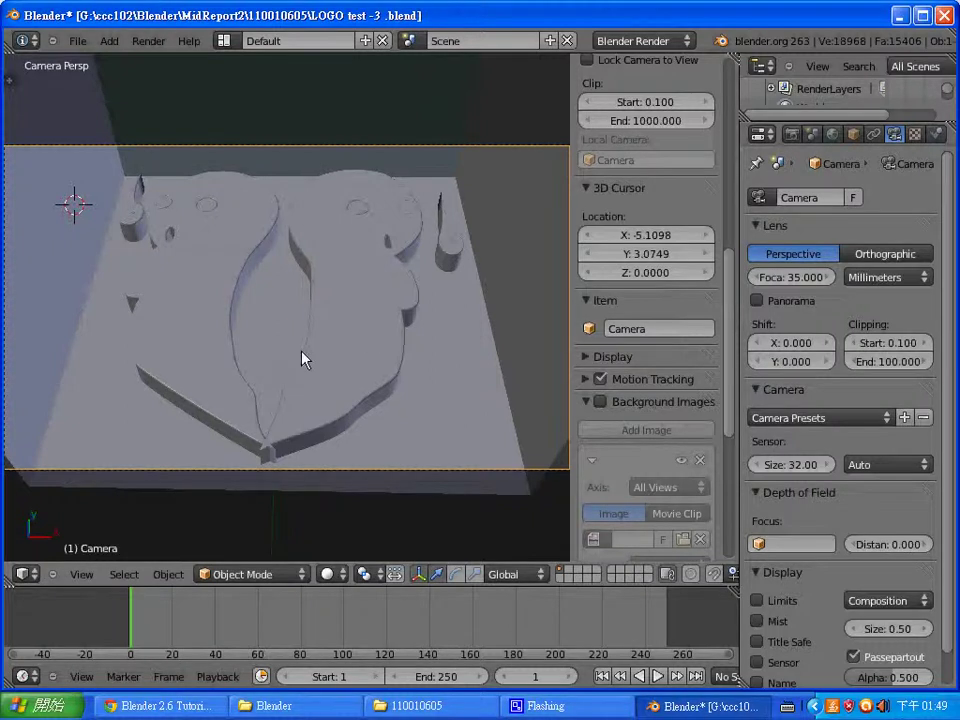
key("ctrl+z")
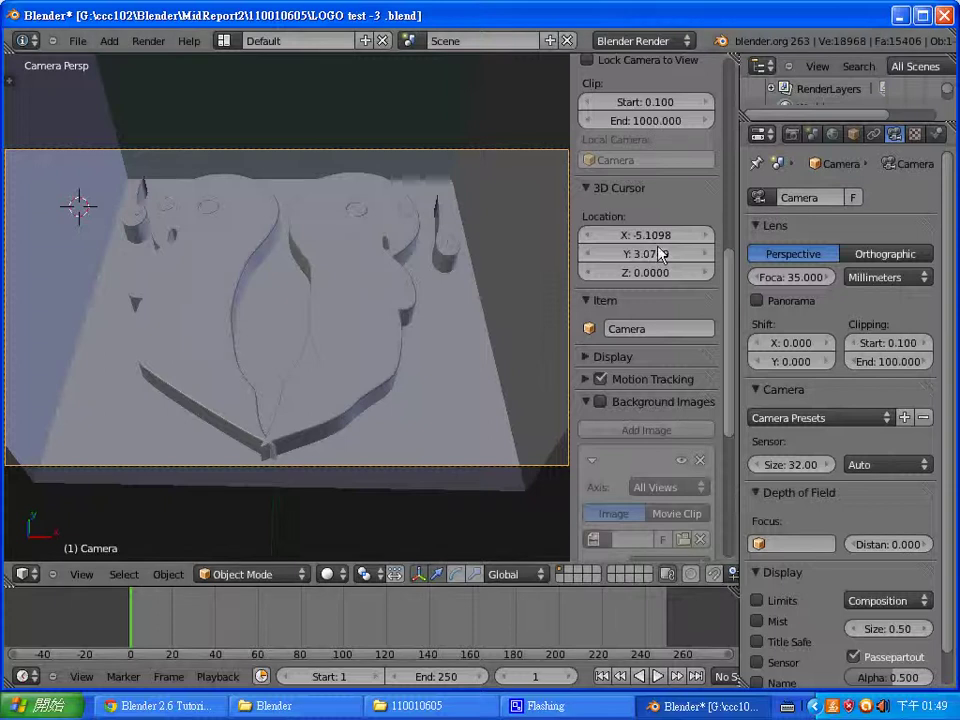
key("n")
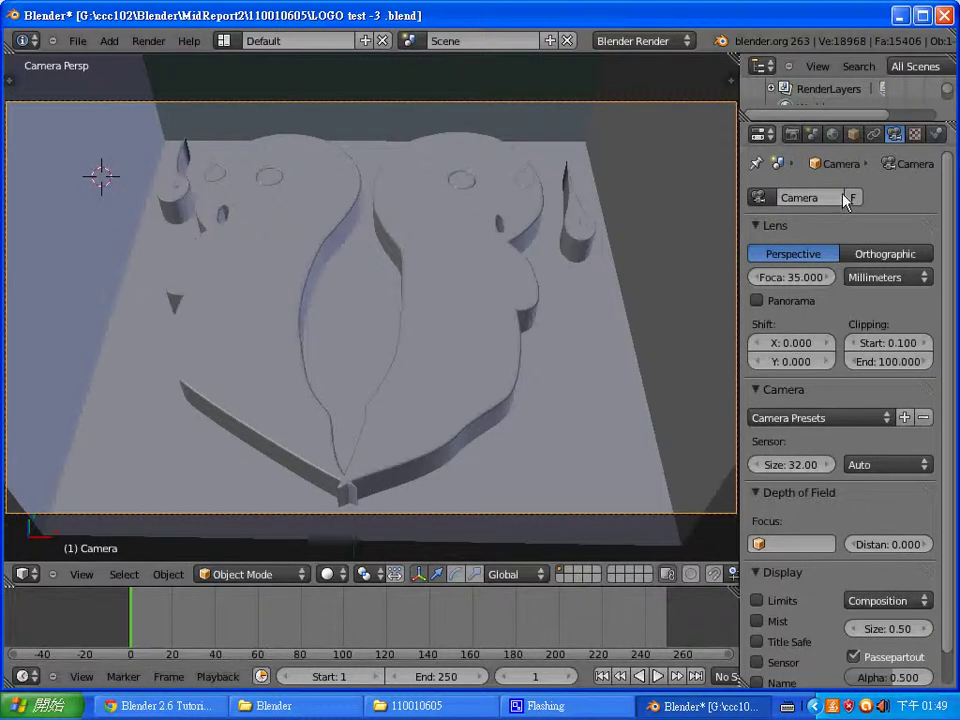
Step: Give the right logo half (BezierCurve.001) a new material named white
right_click(450, 257)
right_click(440, 278)
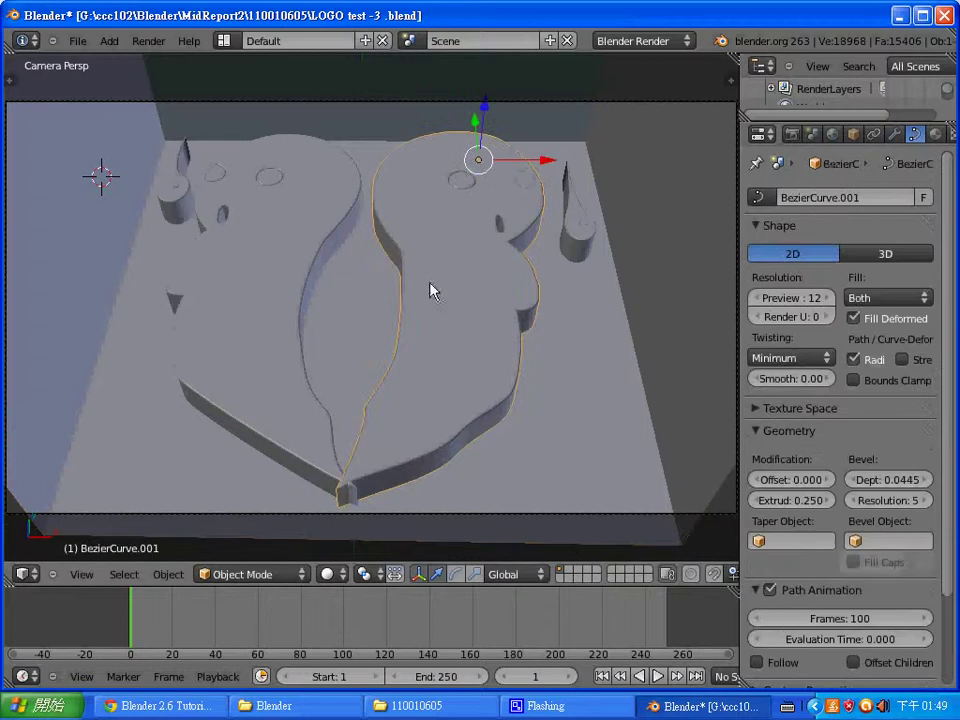
left_click(935, 133)
left_click(810, 260)
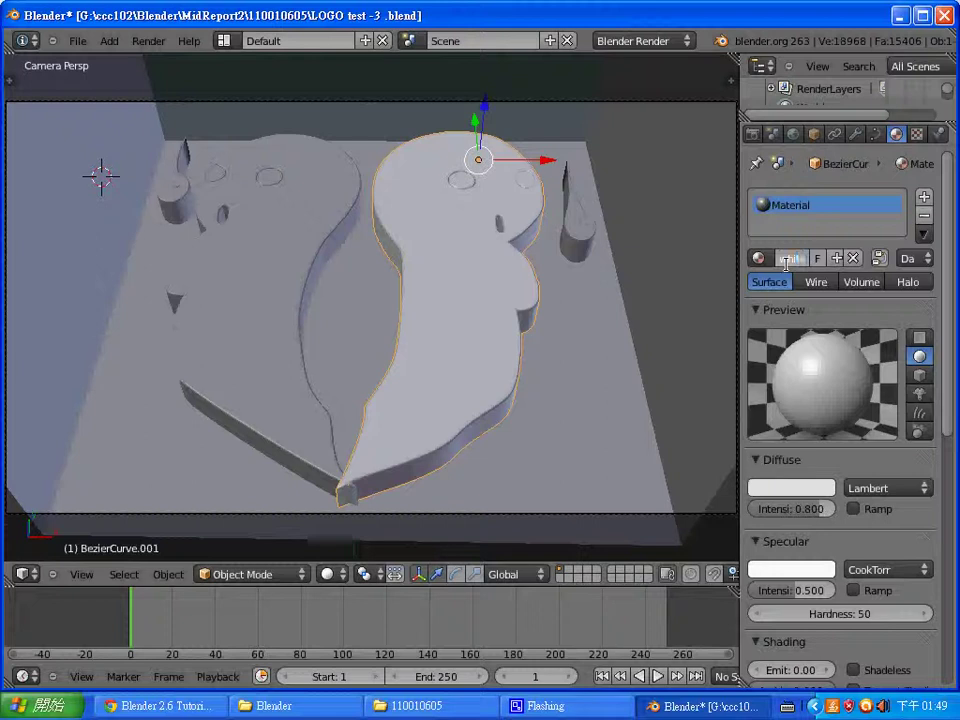
key("Return")
Step: Give the left logo half a new near-black diffuse material named black
right_click(310, 232)
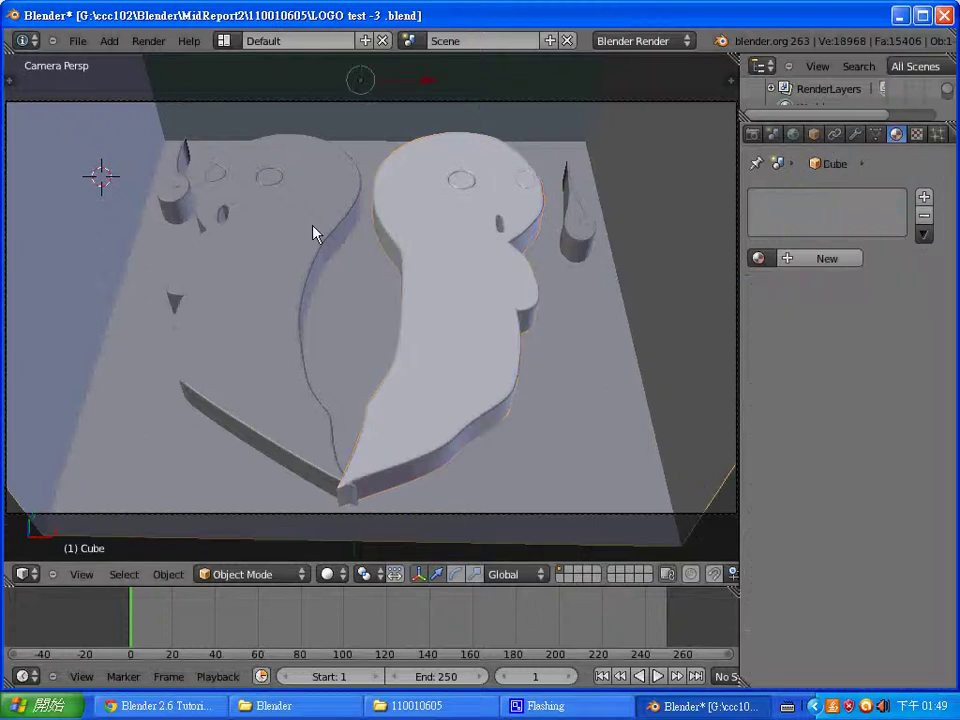
left_click(302, 224)
right_click(302, 224)
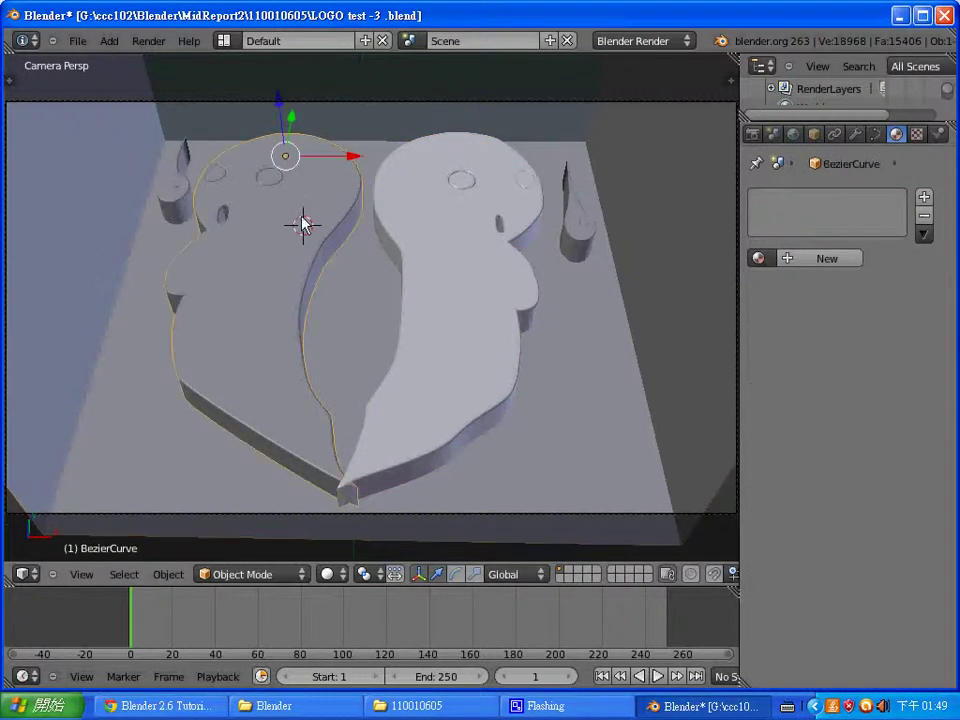
left_click(803, 260)
left_click(775, 488)
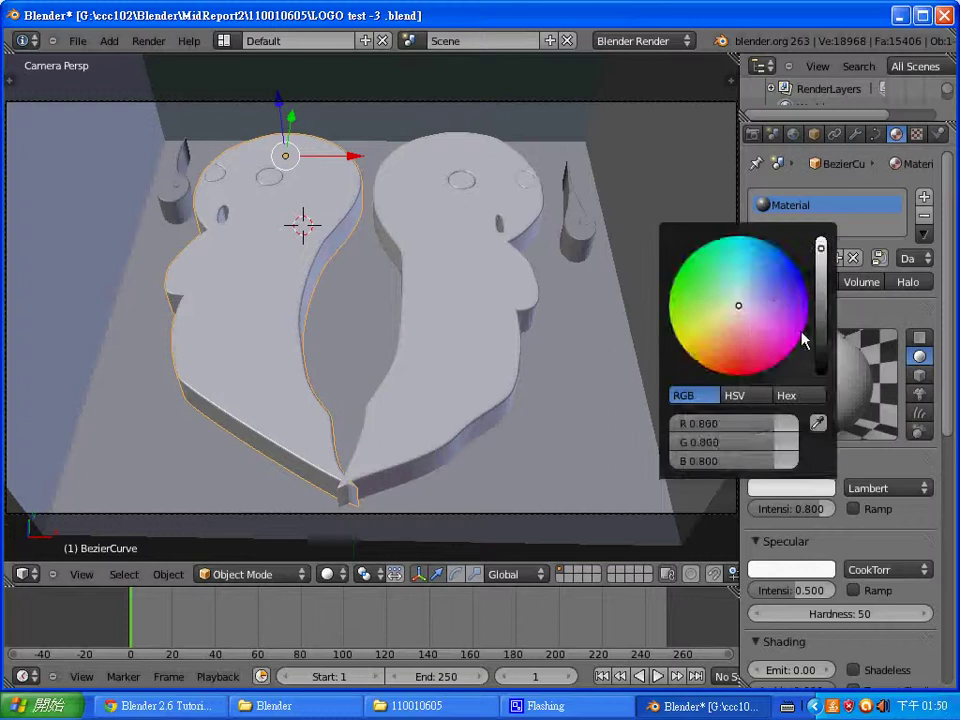
left_click_drag(819, 343, 821, 341)
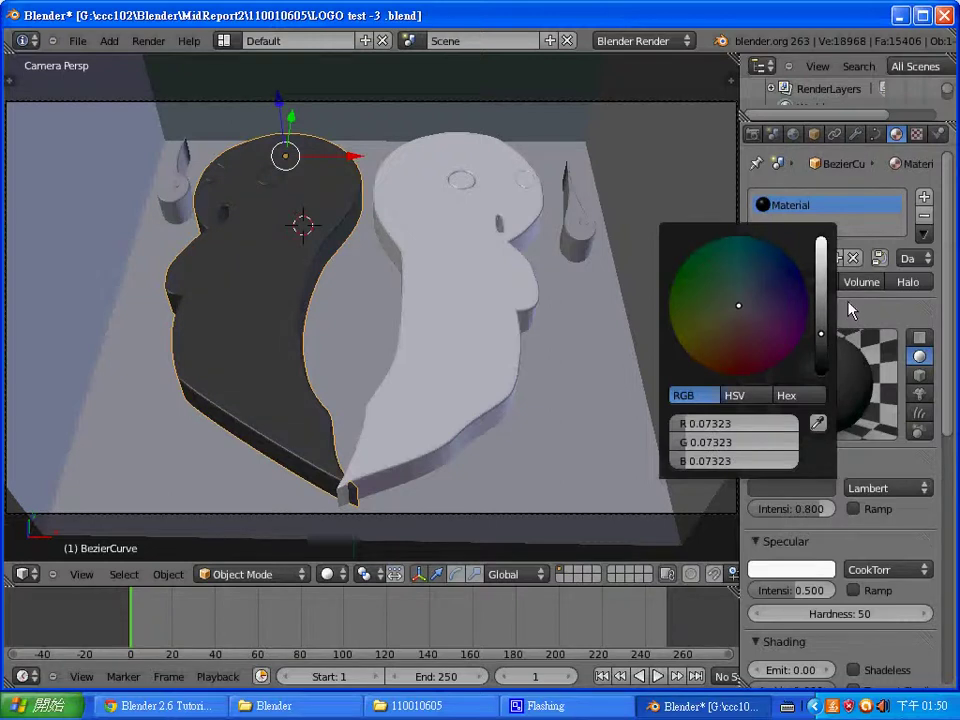
left_click(792, 257)
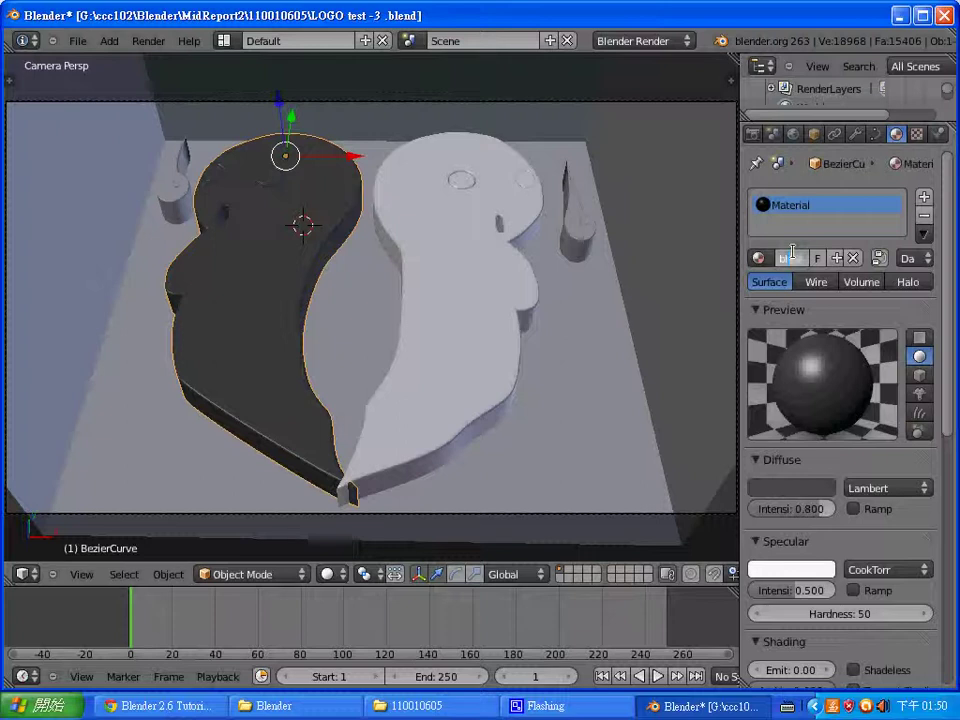
type("ack")
key("Return")
Step: Assign the existing black material to the small tear-shaped piece on the right
right_click(585, 225)
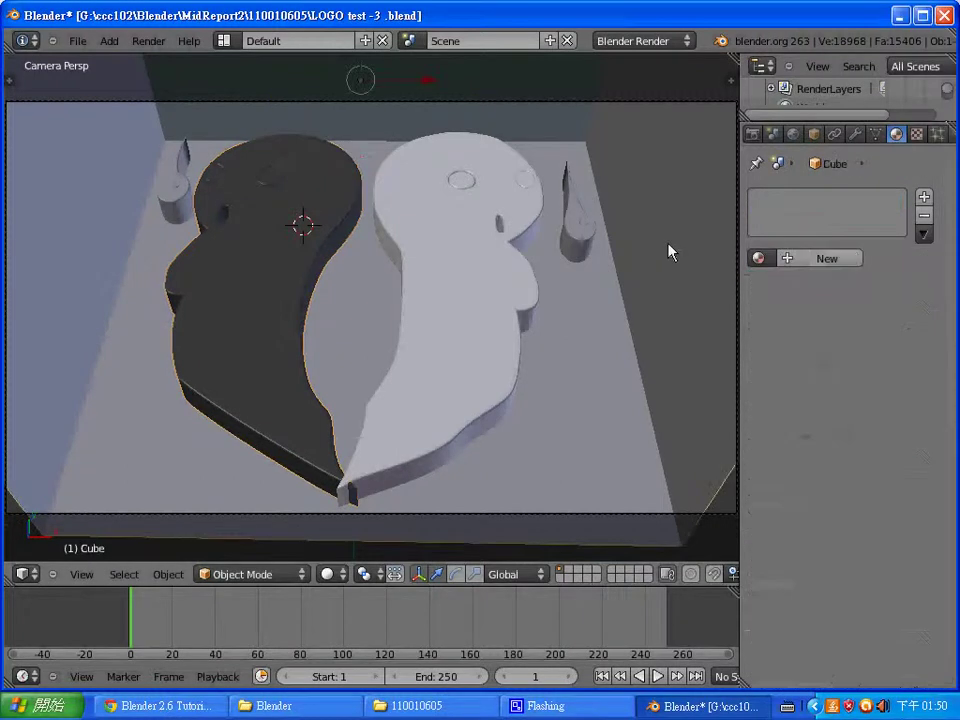
right_click(590, 230)
left_click(759, 258)
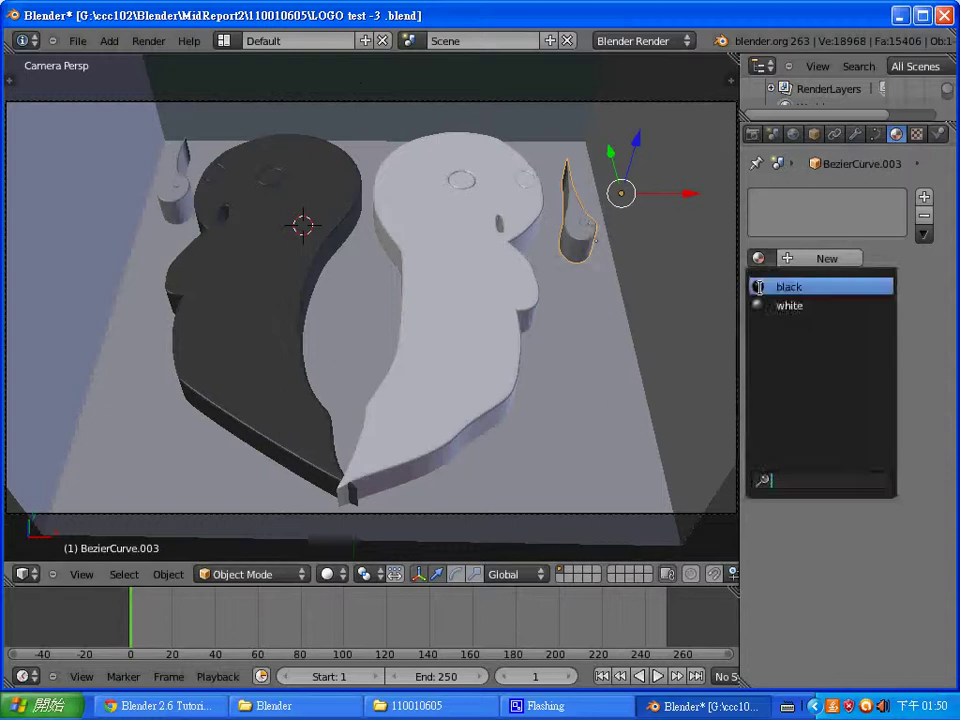
left_click(775, 285)
Step: Assign the existing white material to the small drop-shaped piece on the left
right_click(175, 203)
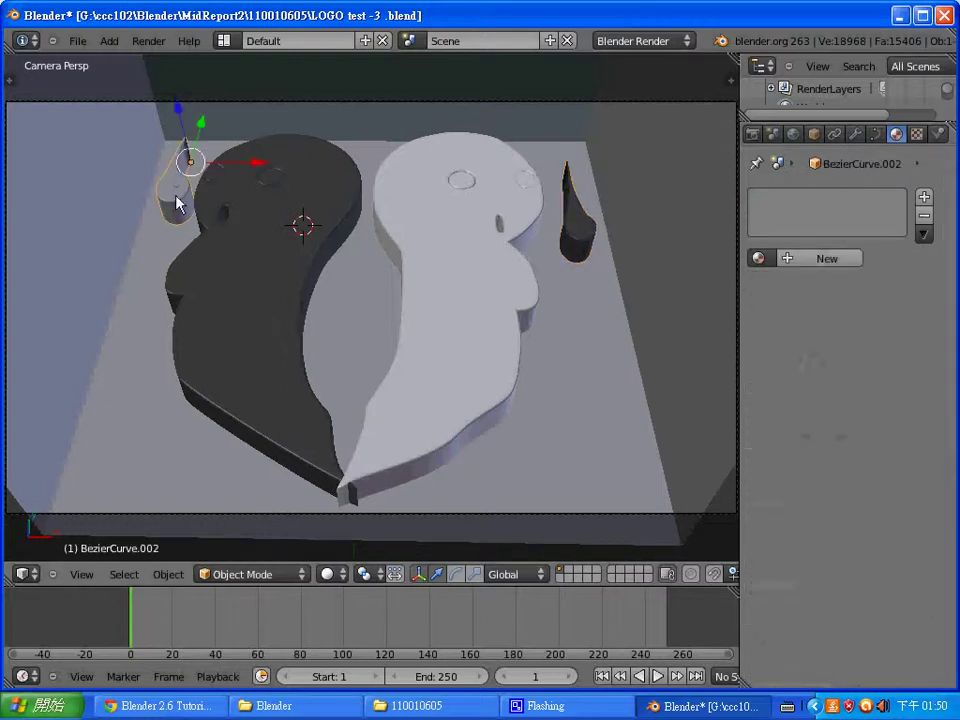
left_click(757, 258)
left_click(762, 306)
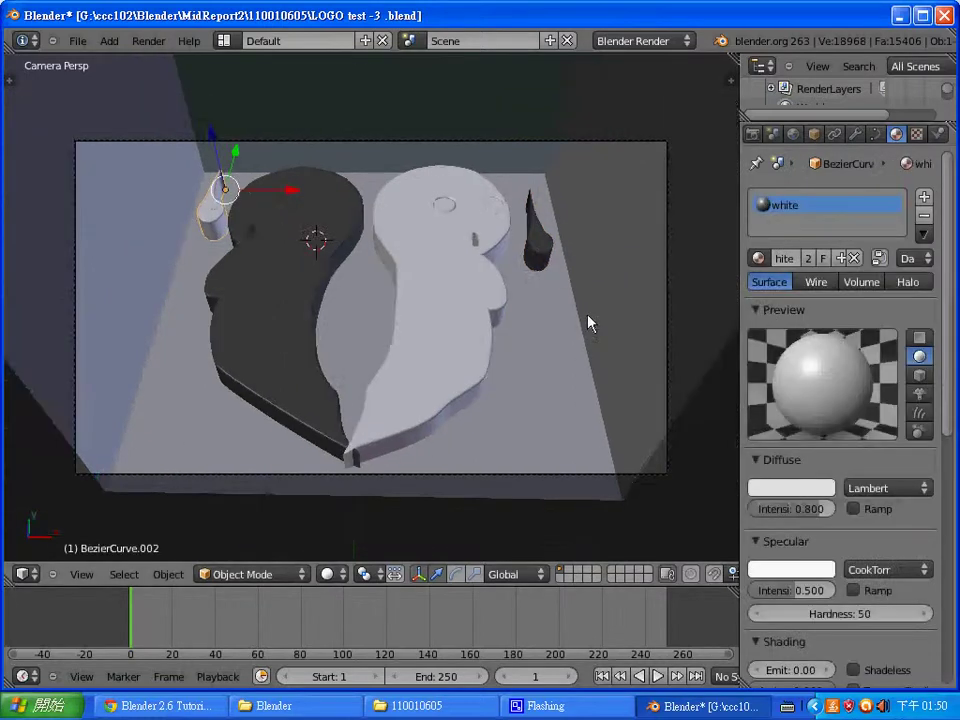
right_click(593, 388)
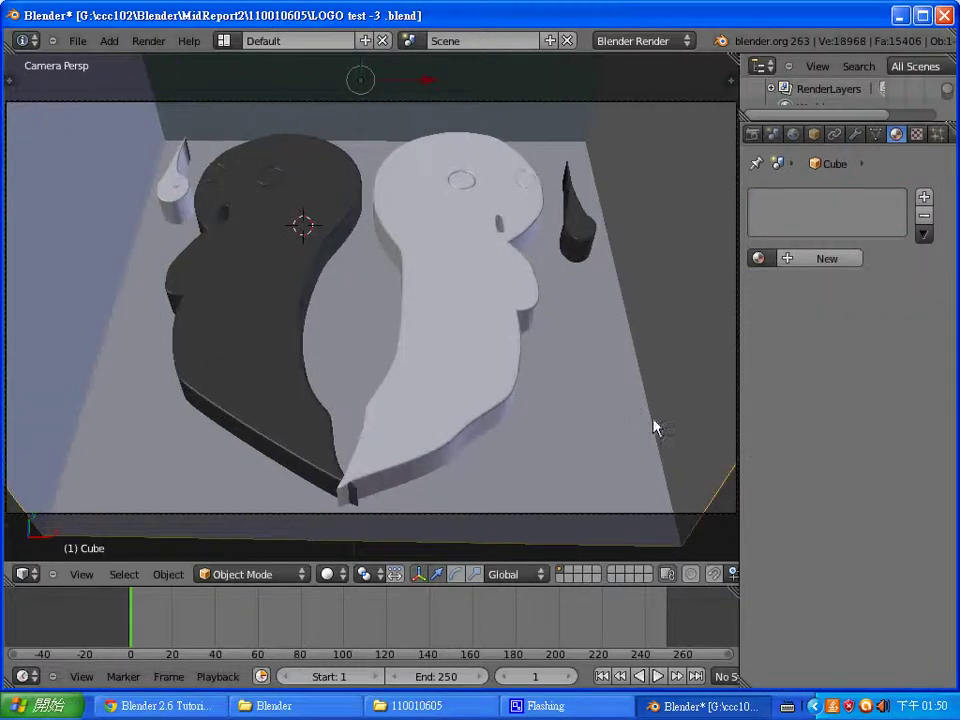
Step: Create a backdrop material with blue diffuse colour (about 0.027, 0.44, 0.8) named blue
left_click(800, 259)
left_click(790, 487)
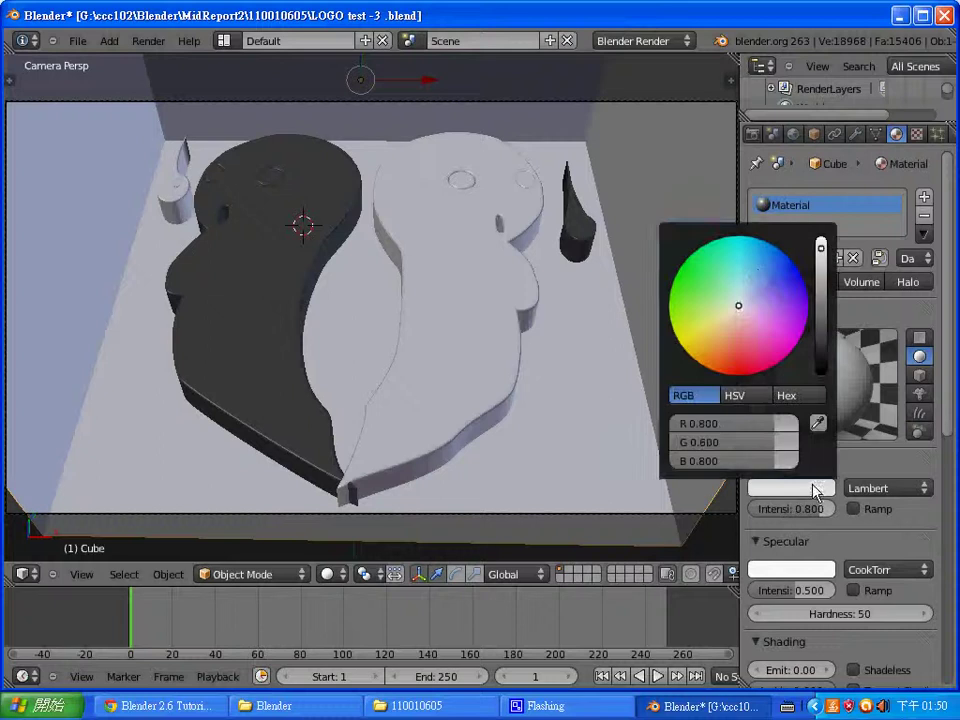
left_click_drag(746, 302, 773, 252)
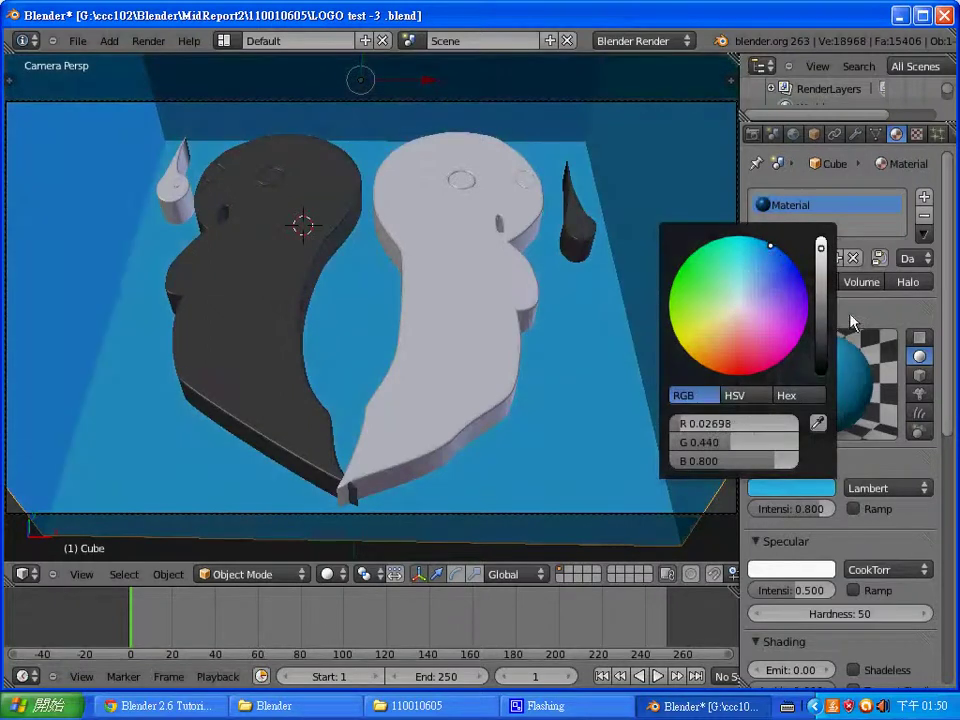
left_click(787, 258)
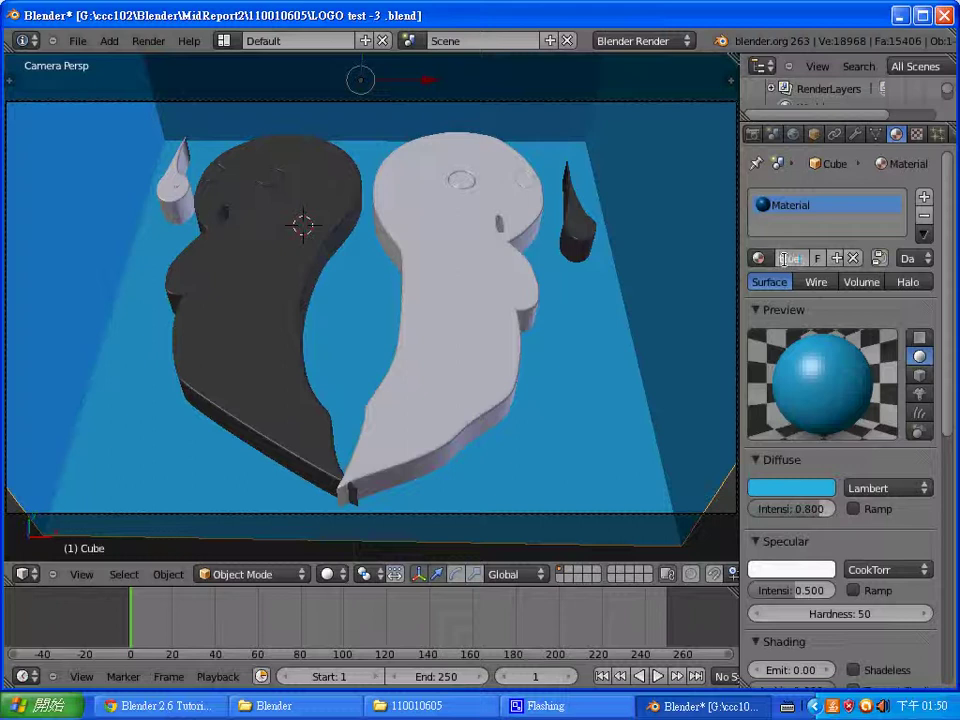
type("blue")
key("Return")
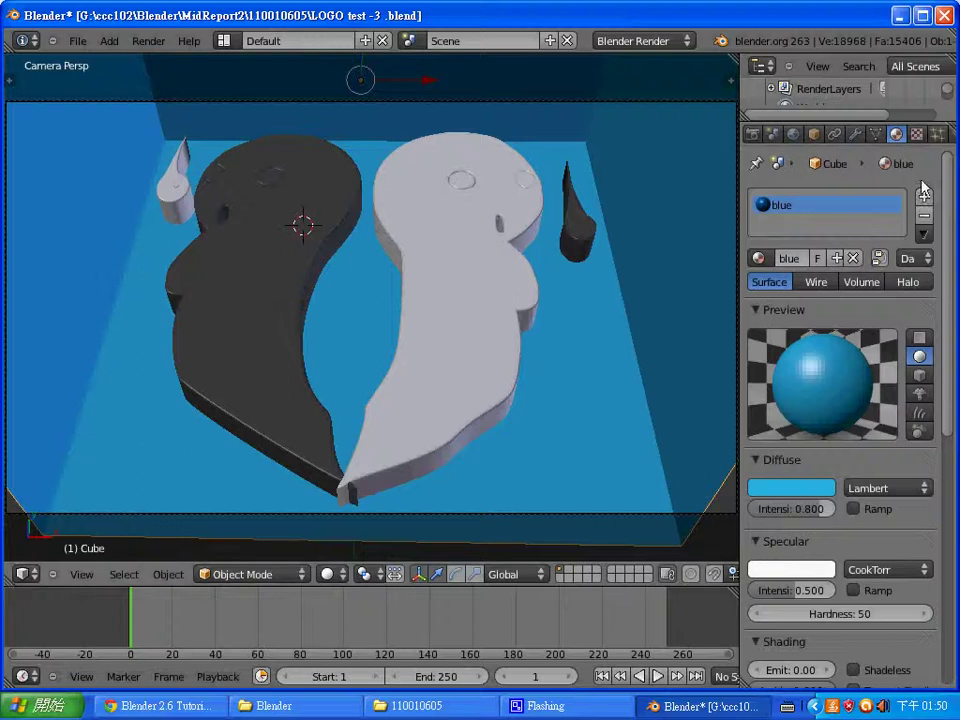
Step: Add a second material slot on the backdrop with a new green material named green
left_click(924, 197)
left_click(785, 258)
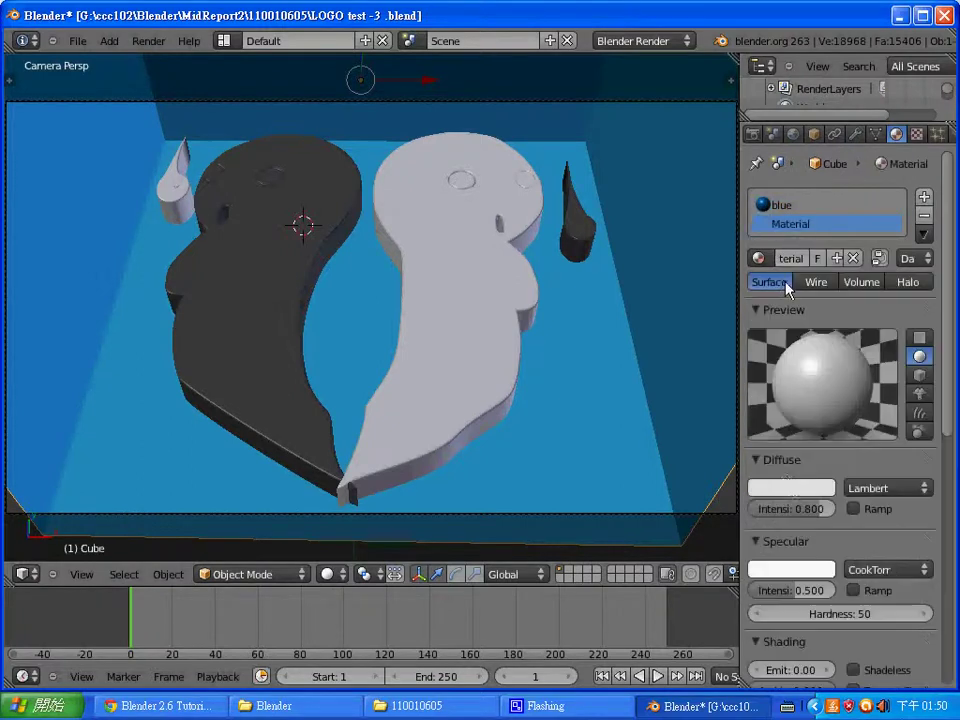
left_click(791, 487)
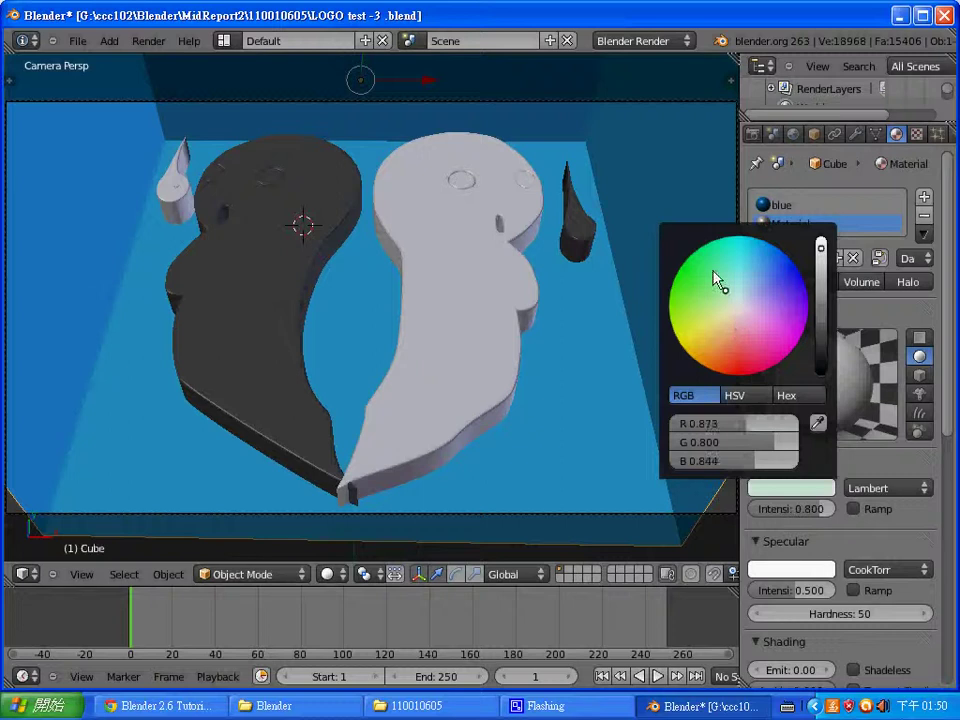
left_click(716, 280)
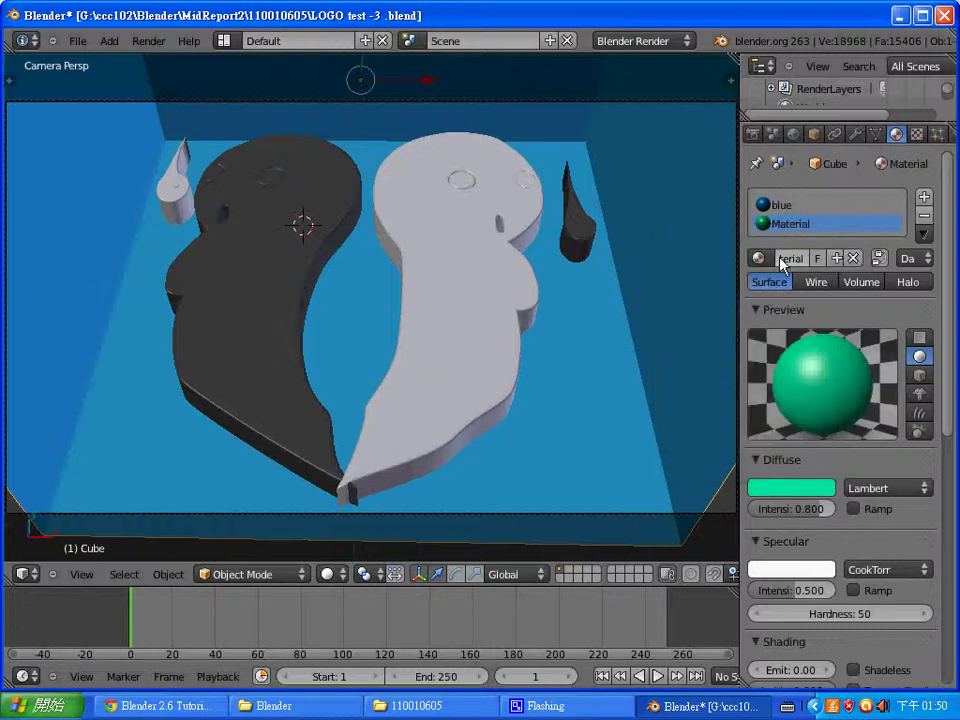
double_click(785, 258)
key("BackSpace")
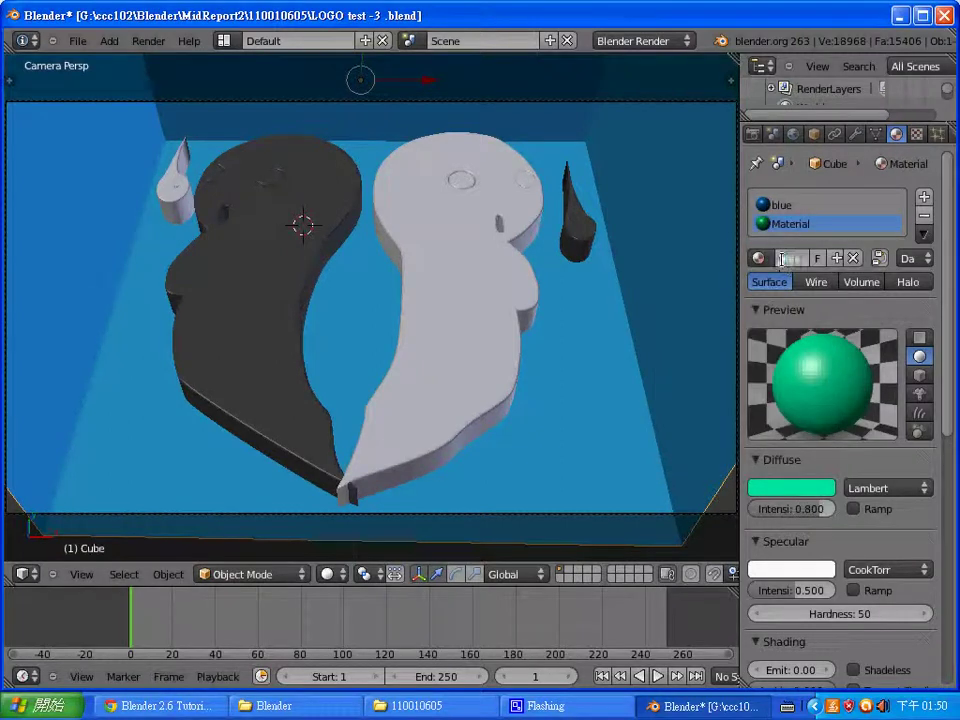
type("green")
key("Return")
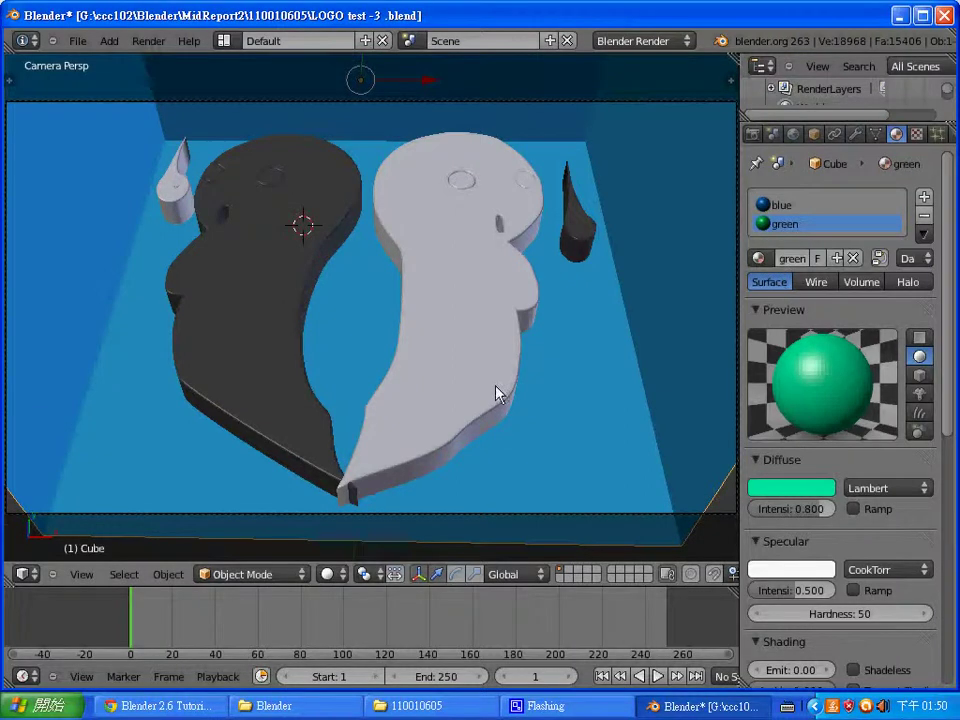
Step: In Edit Mode, assign the green material to the right and left wall faces
key("Tab")
left_click(780, 204)
left_click(782, 224)
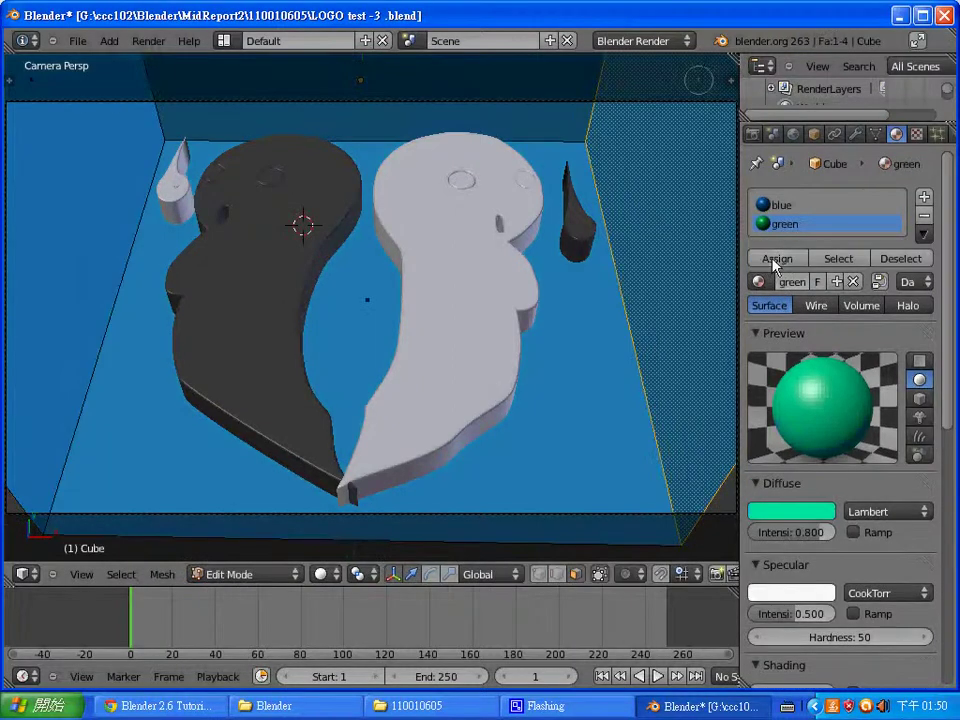
left_click(776, 259)
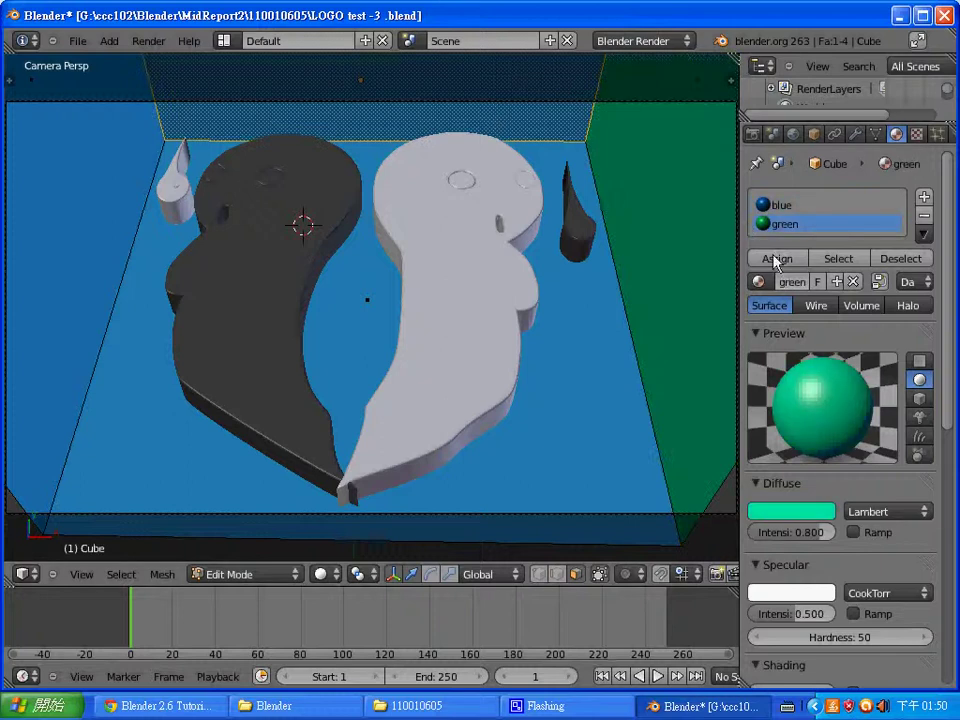
right_click(86, 126)
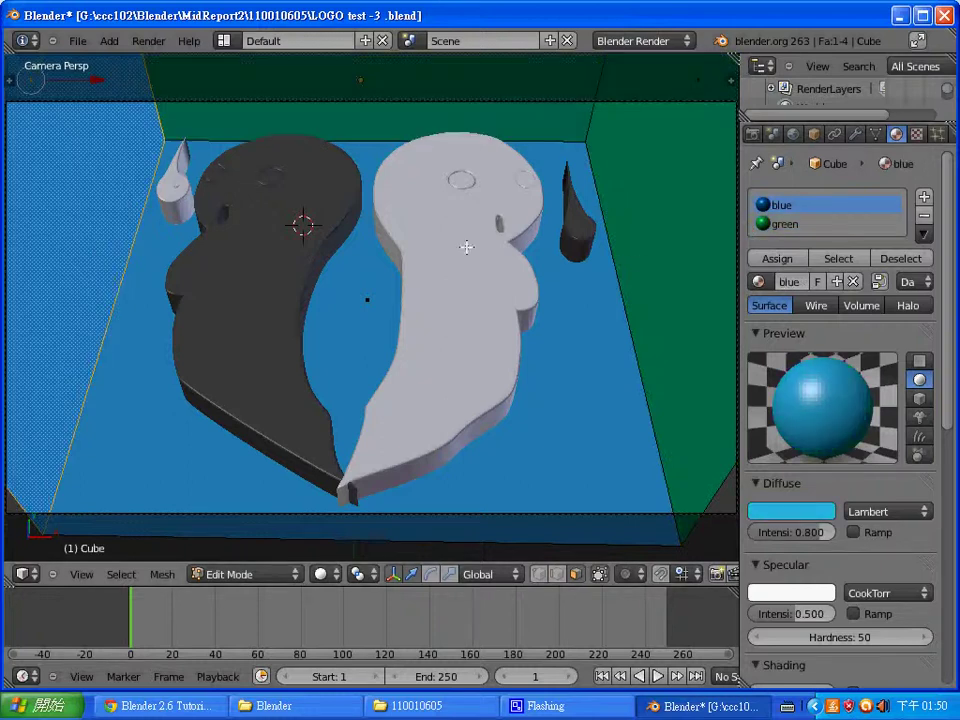
left_click(769, 224)
left_click(776, 259)
scroll(555, 230, "down", 2)
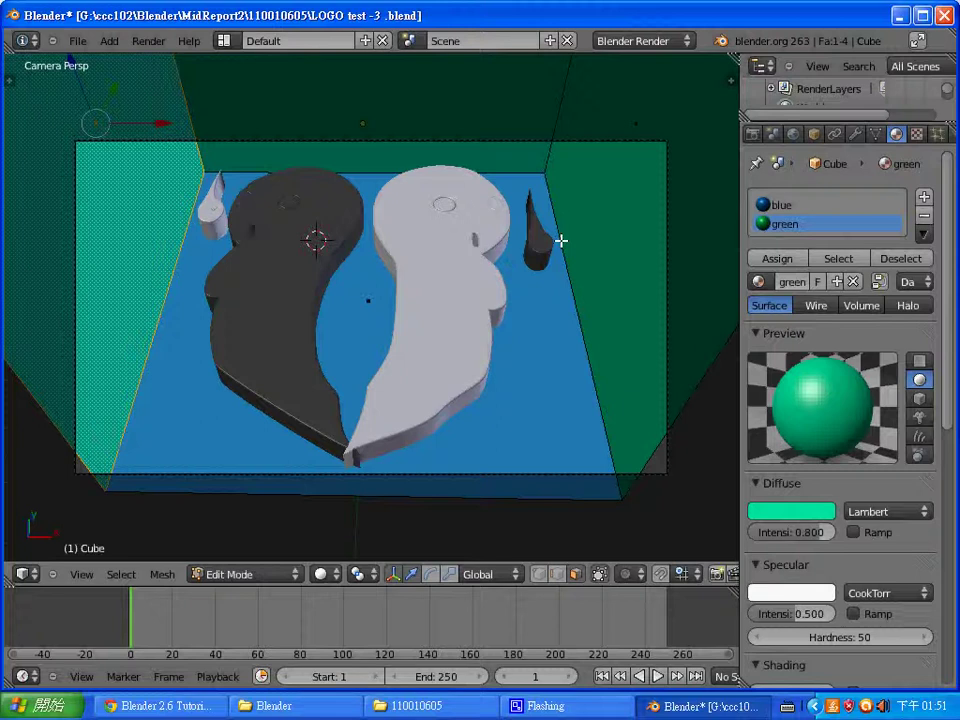
Step: Render a test image of the green-walled, blue-floored box
key("F12")
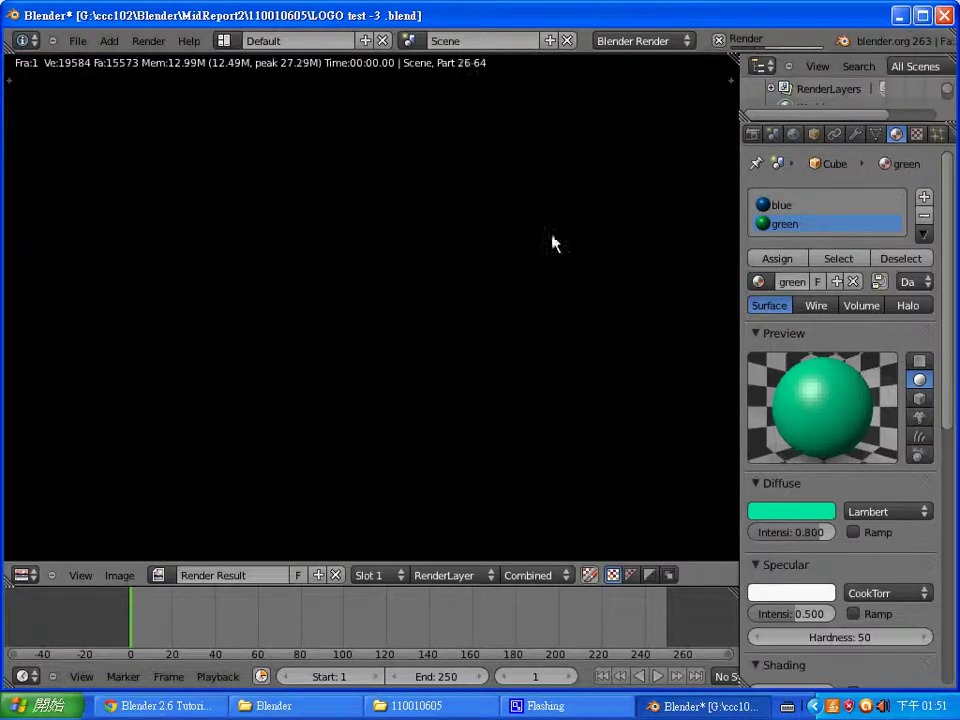
key("Escape")
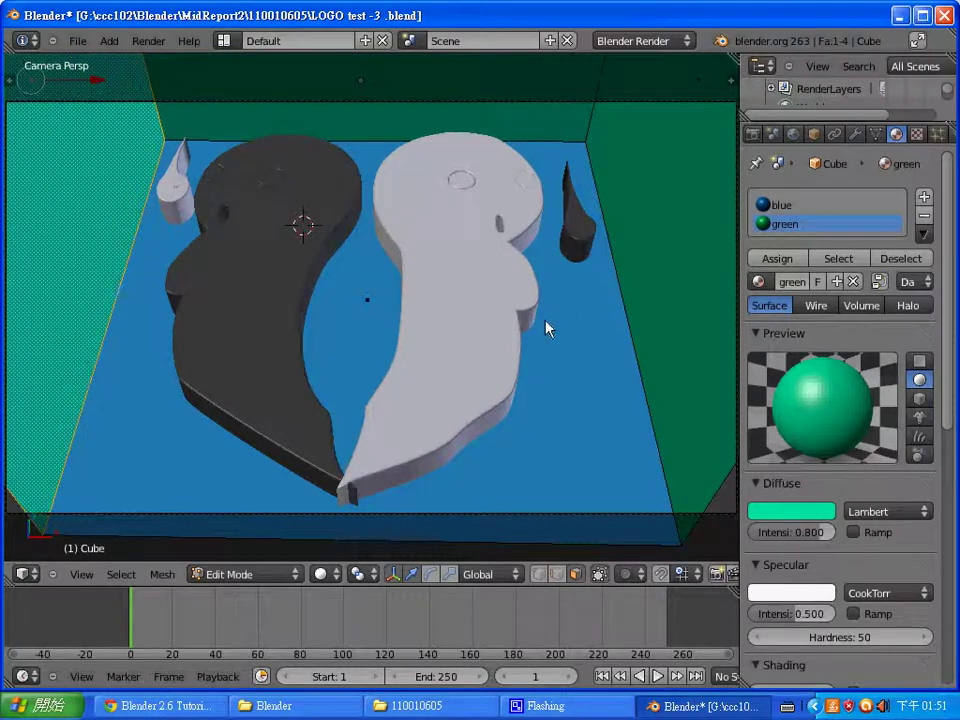
key("shift+a")
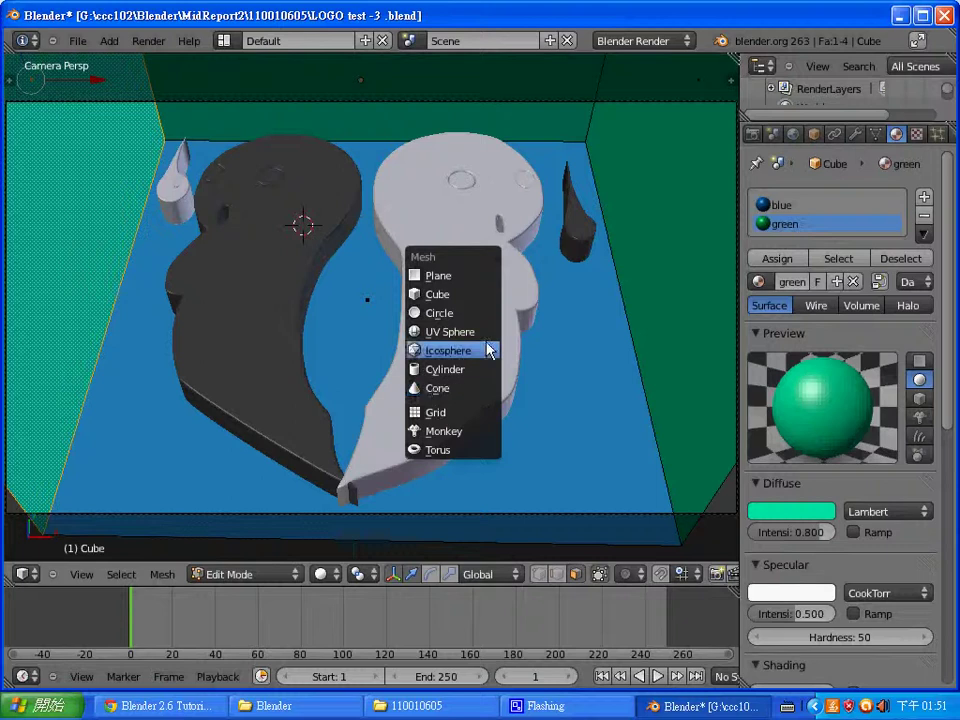
key("Escape")
Step: Return to Object Mode, place the 3D cursor above the logo, and open the Add menu
key("a")
key("Tab")
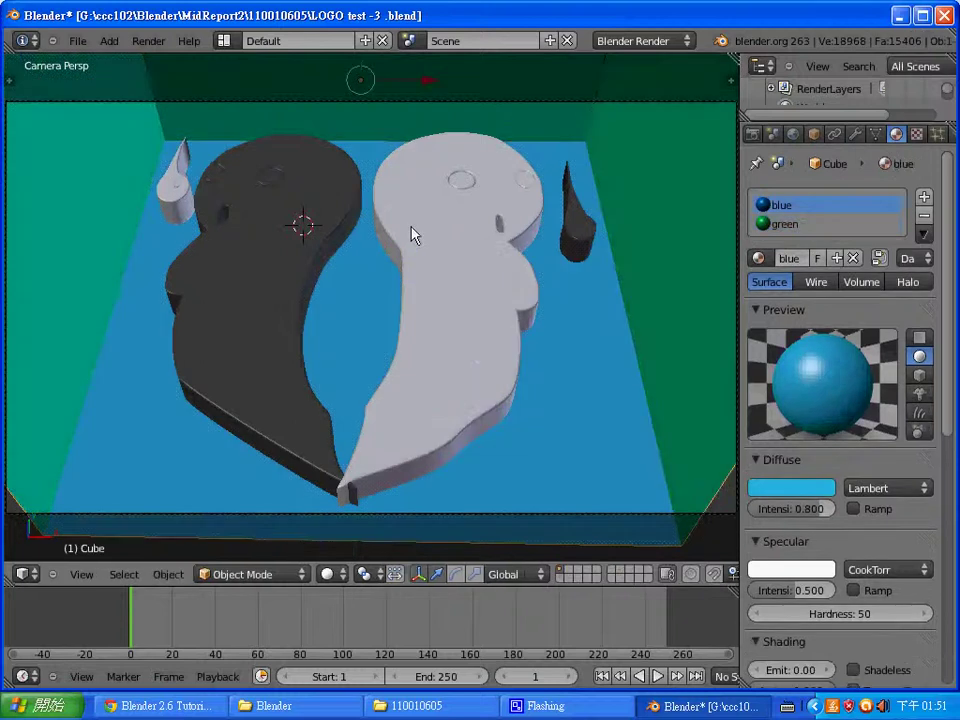
scroll(392, 135, "down", 4)
left_click(381, 133)
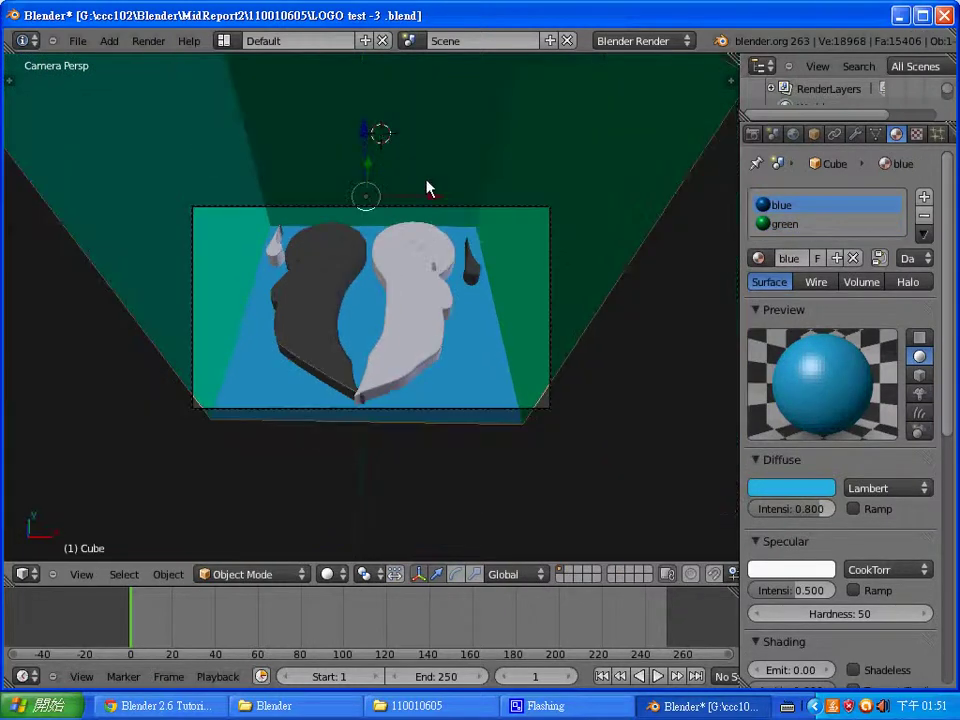
key("shift+a")
mouse_move(366, 385)
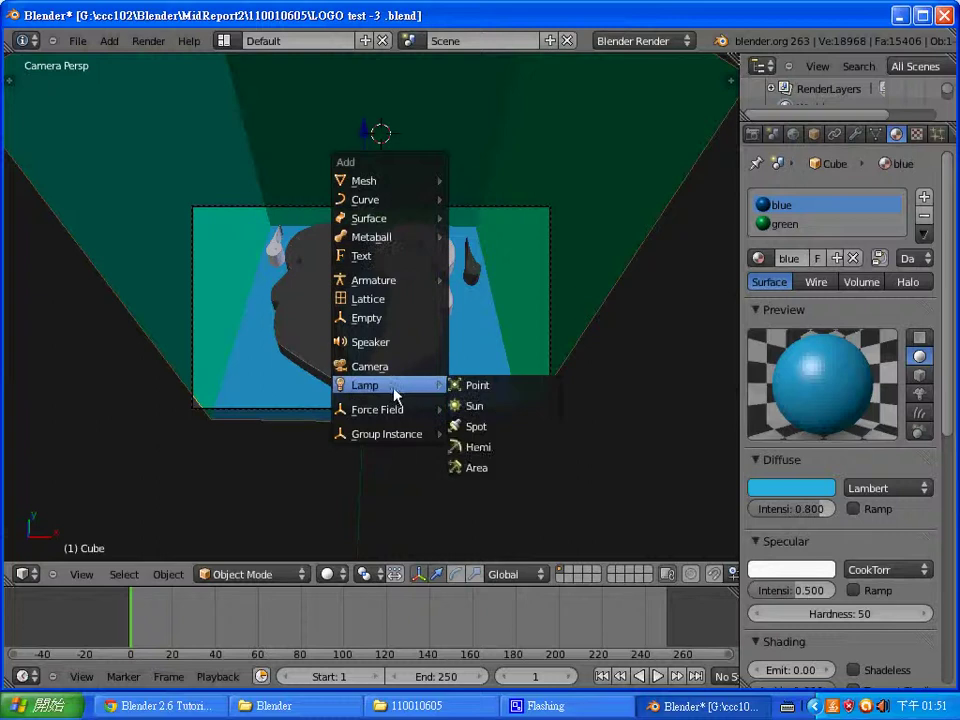
Step: Add an area lamp above the logo and switch to the front orthographic view
left_click(477, 467)
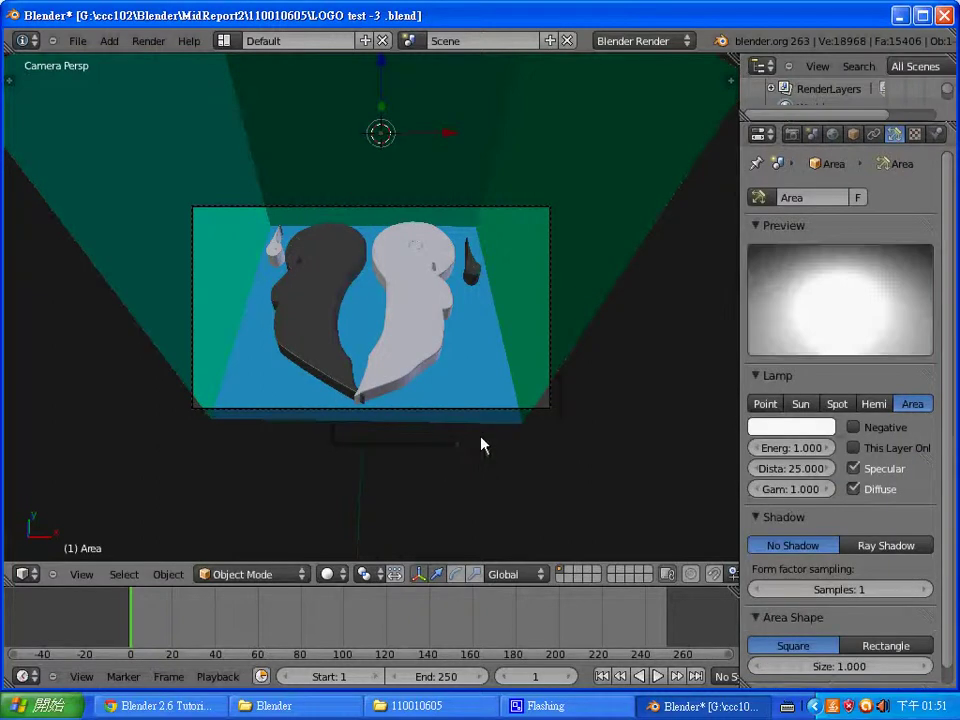
scroll(443, 268, "down", 2)
scroll(403, 206, "down", 2)
key("KP_Decimal")
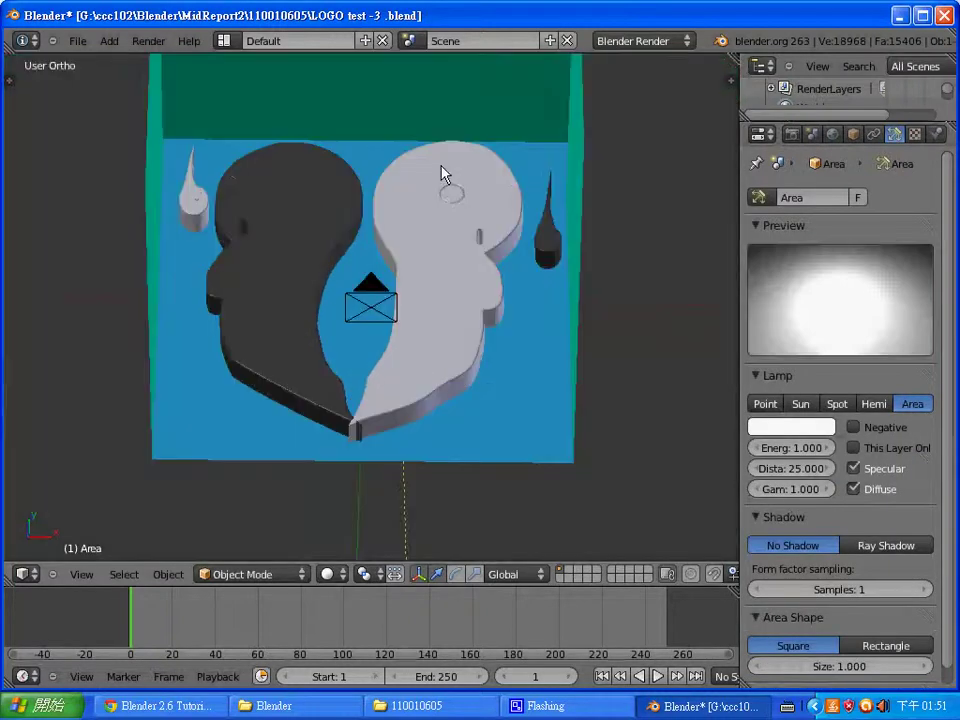
mouse_move(445, 175)
middle_mouse_down()
mouse_move(403, 246)
mouse_move(490, 163)
middle_mouse_up()
key("KP_1")
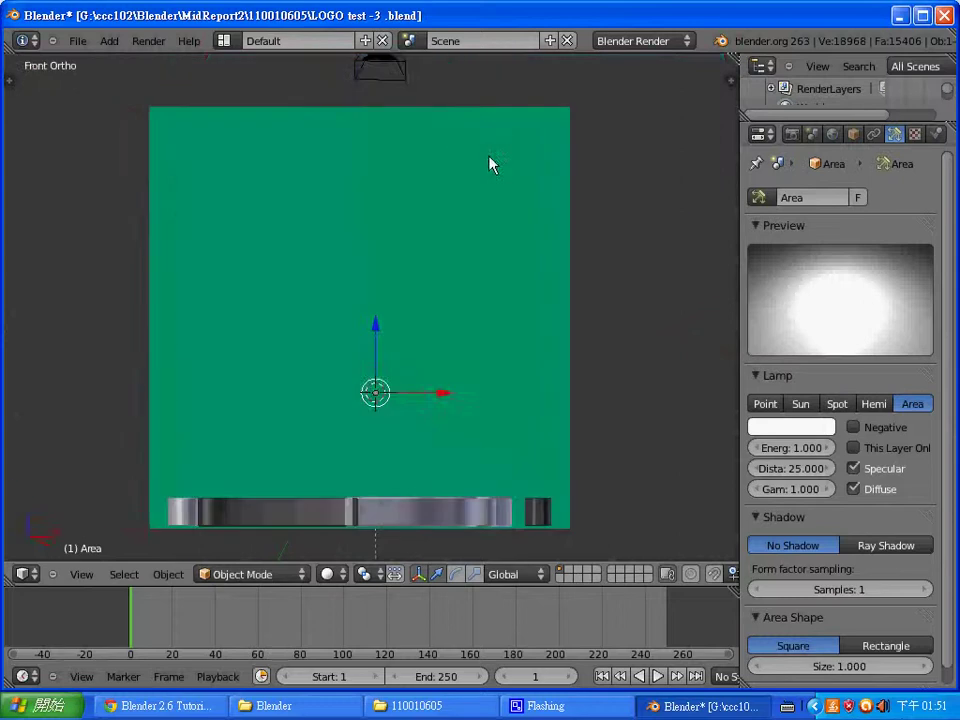
key("g")
right_click(378, 295)
mouse_move(598, 264)
middle_mouse_down()
mouse_move(630, 343)
mouse_move(515, 320)
middle_mouse_up()
key("KP_1")
Step: Move the area lamp upward and sideways in front view
key("g")
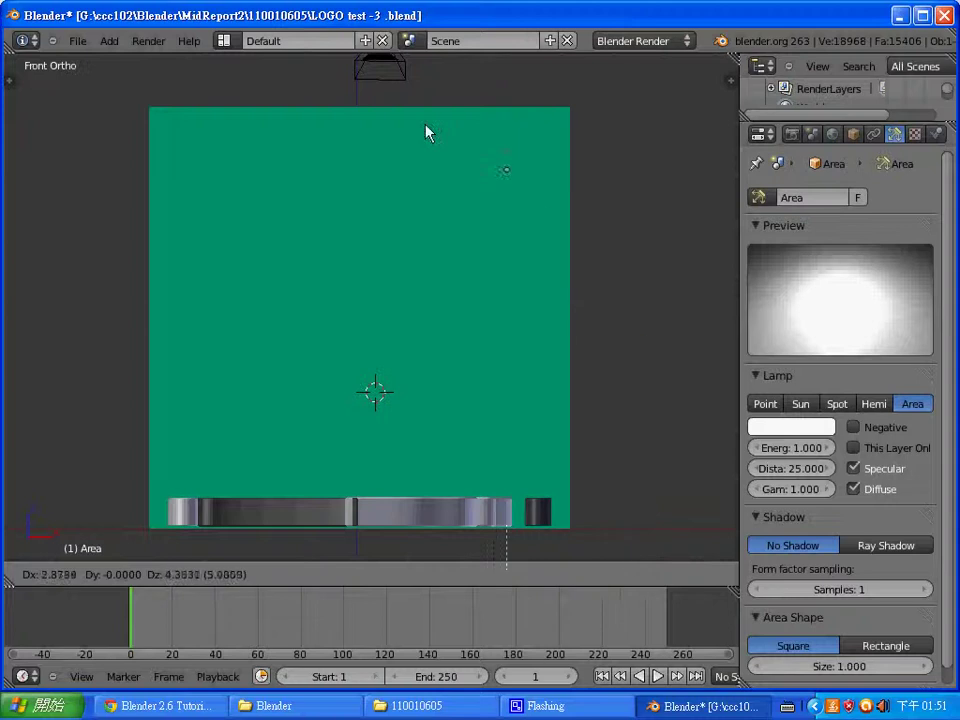
left_click(289, 133)
middle_click_drag(634, 199, 484, 211)
scroll(484, 211, "down", 2)
scroll(604, 257, "down", 4)
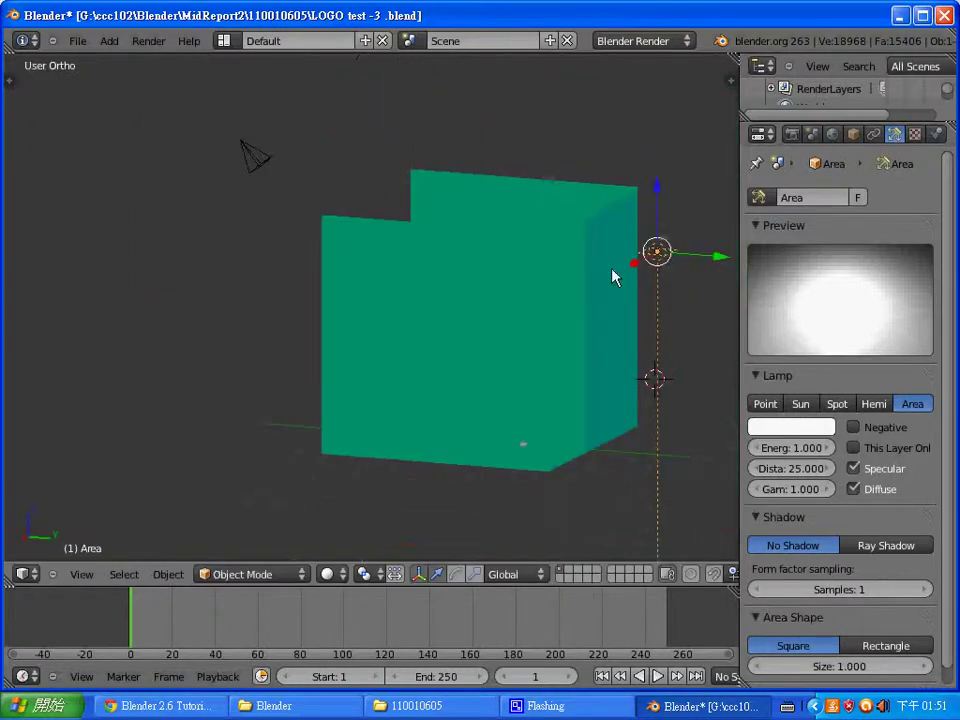
left_click_drag(720, 261, 514, 240)
mouse_move(514, 240)
middle_mouse_down()
mouse_move(425, 297)
mouse_move(645, 306)
middle_mouse_up()
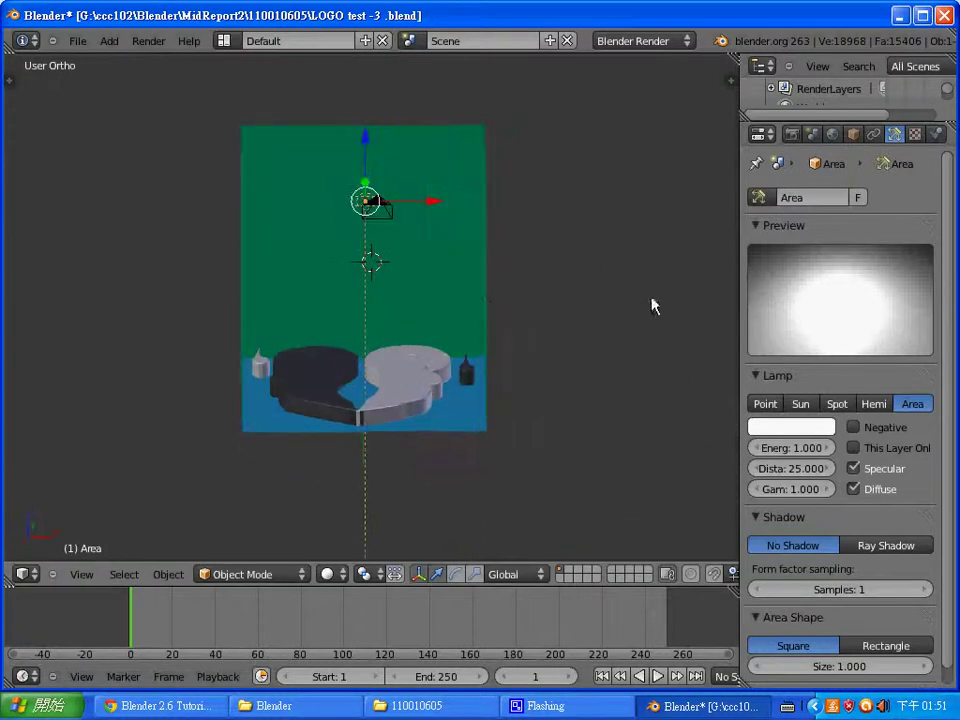
Step: Position the lamp over the logo near the top of the box, then render
key("KP_7")
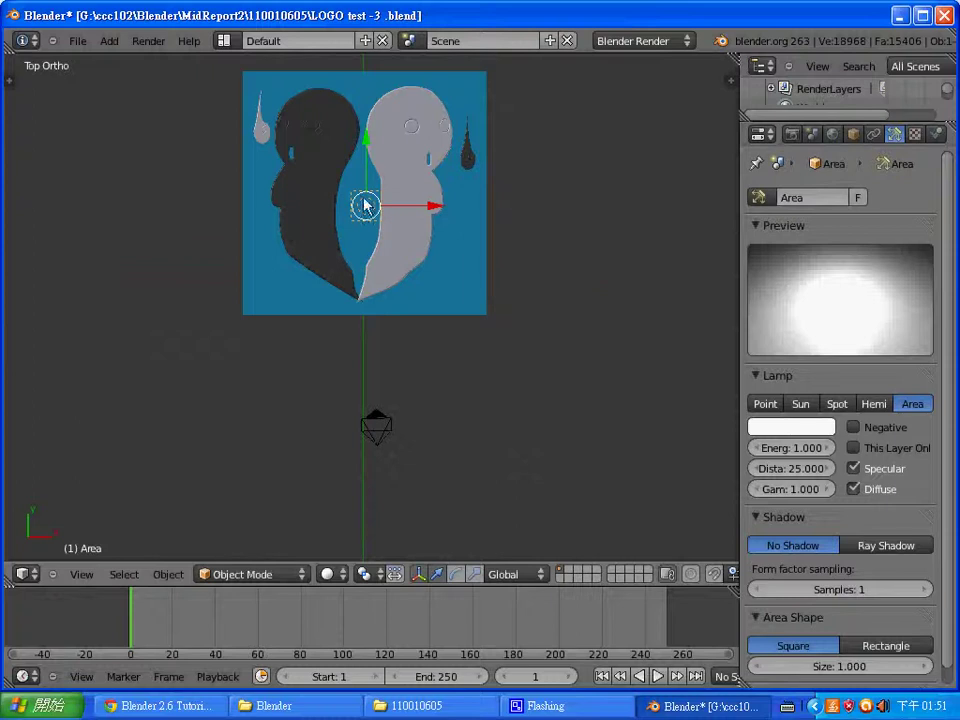
left_click_drag(364, 204, 361, 135)
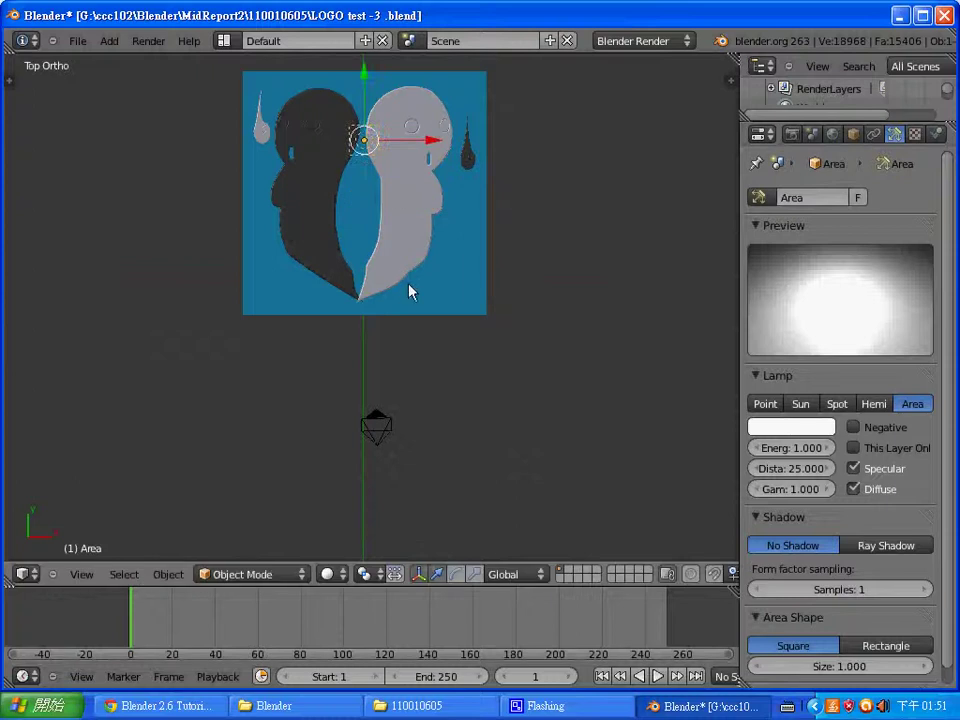
middle_click_drag(407, 279, 412, 165)
middle_click_drag(420, 274, 311, 169)
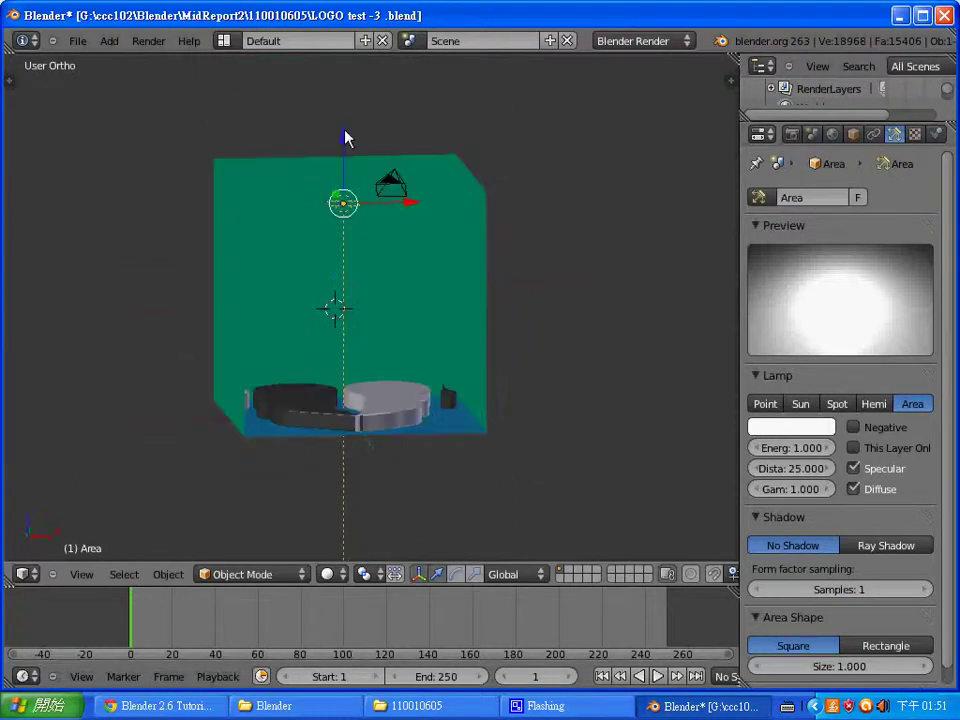
left_click_drag(345, 137, 340, 86)
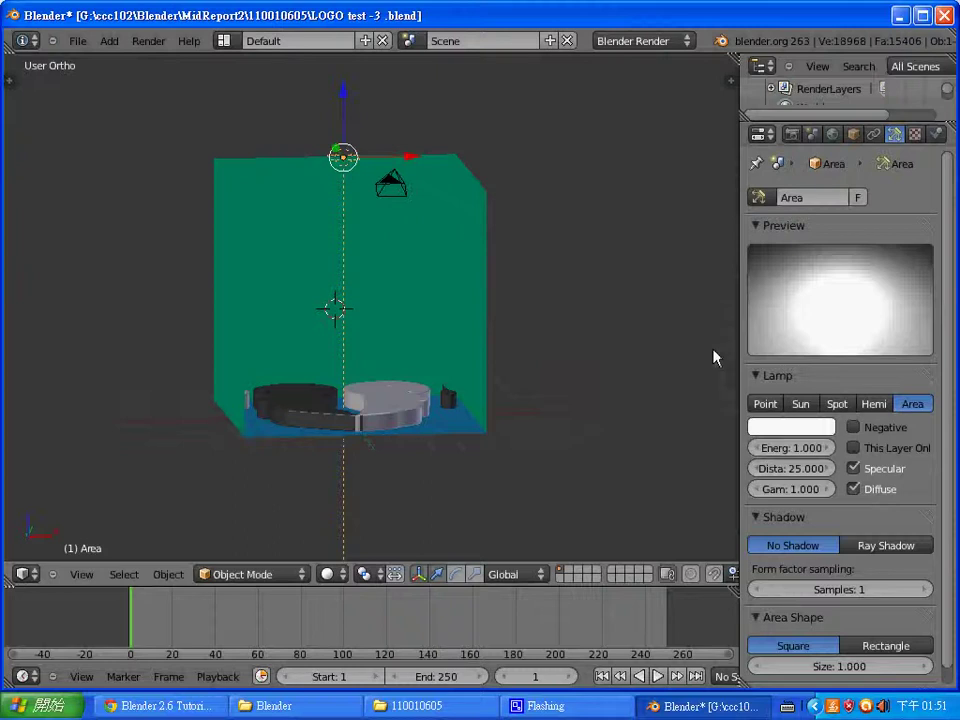
key("F12")
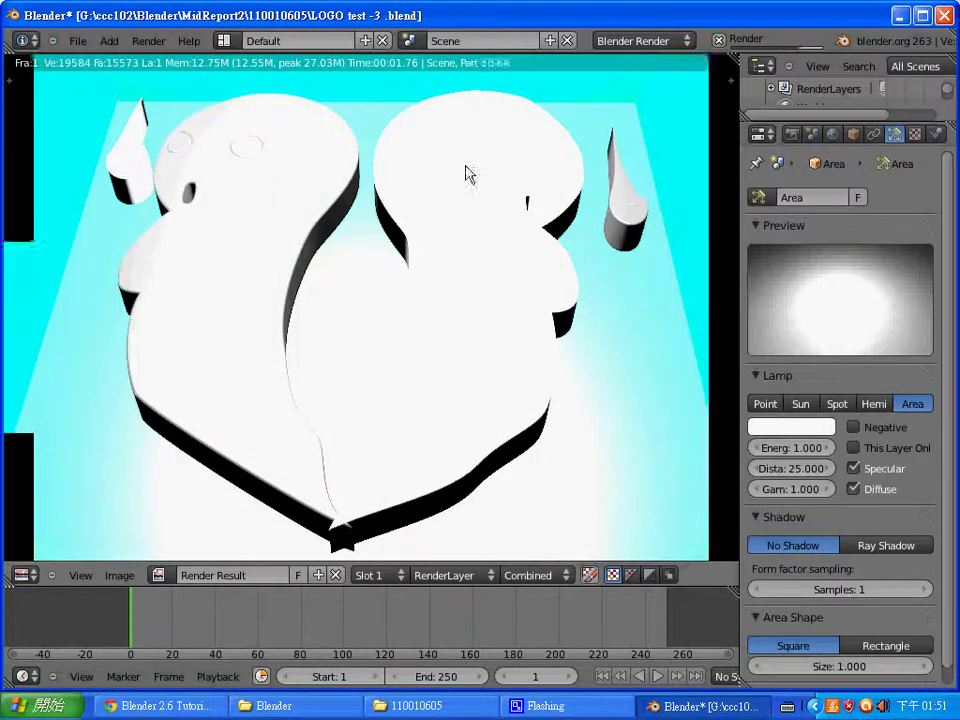
Step: Lower the lamp energy to 0.5, then 0.4, re-rendering after each change
left_click(797, 455)
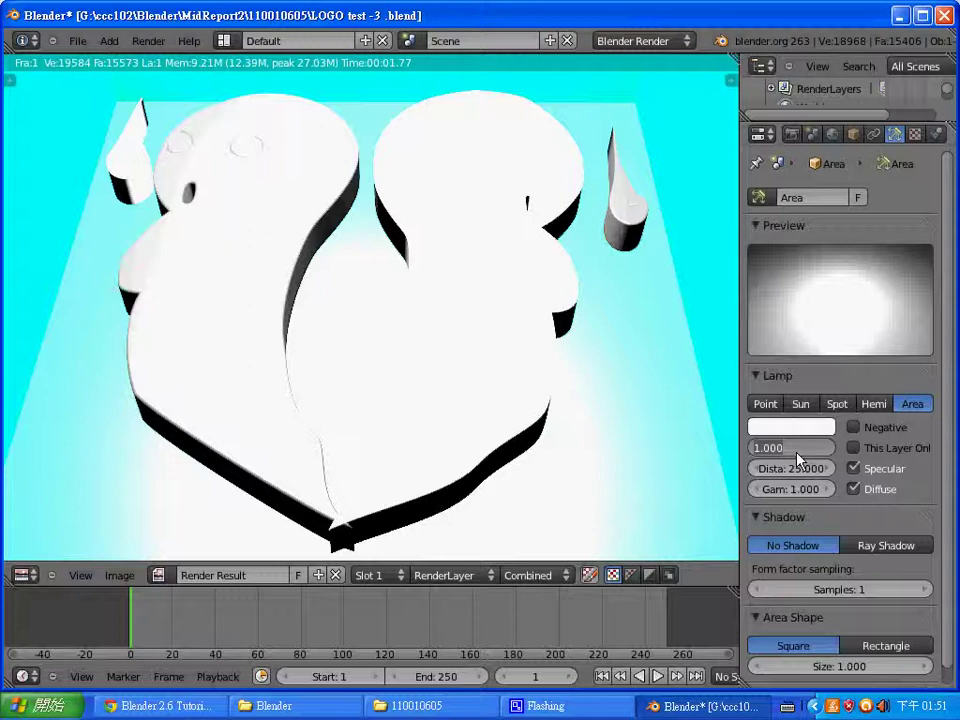
type("0.5")
key("Return")
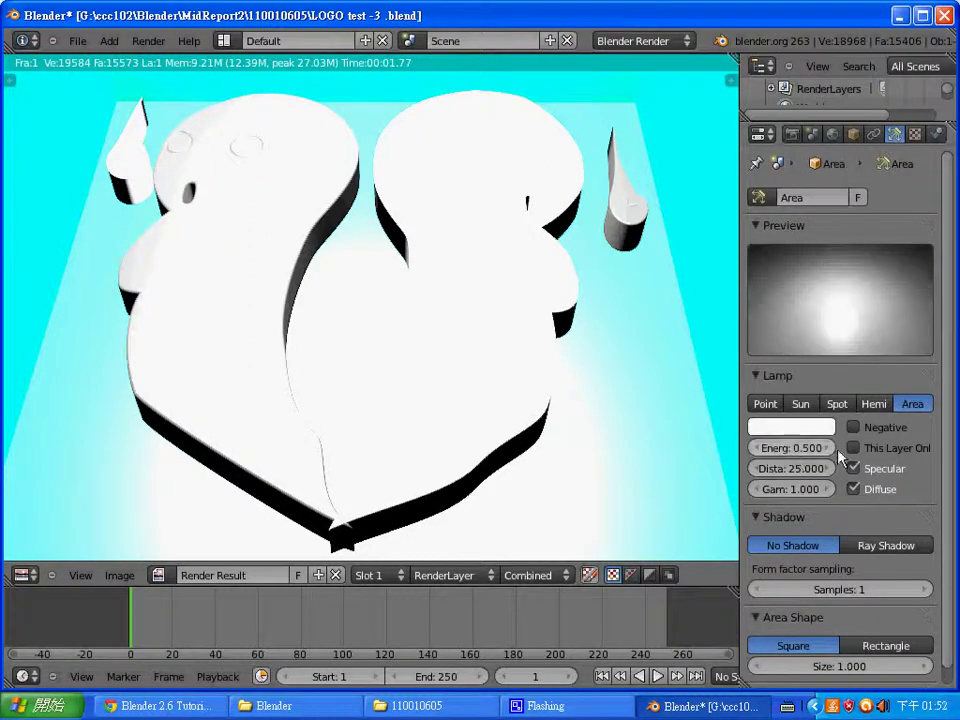
key("F12")
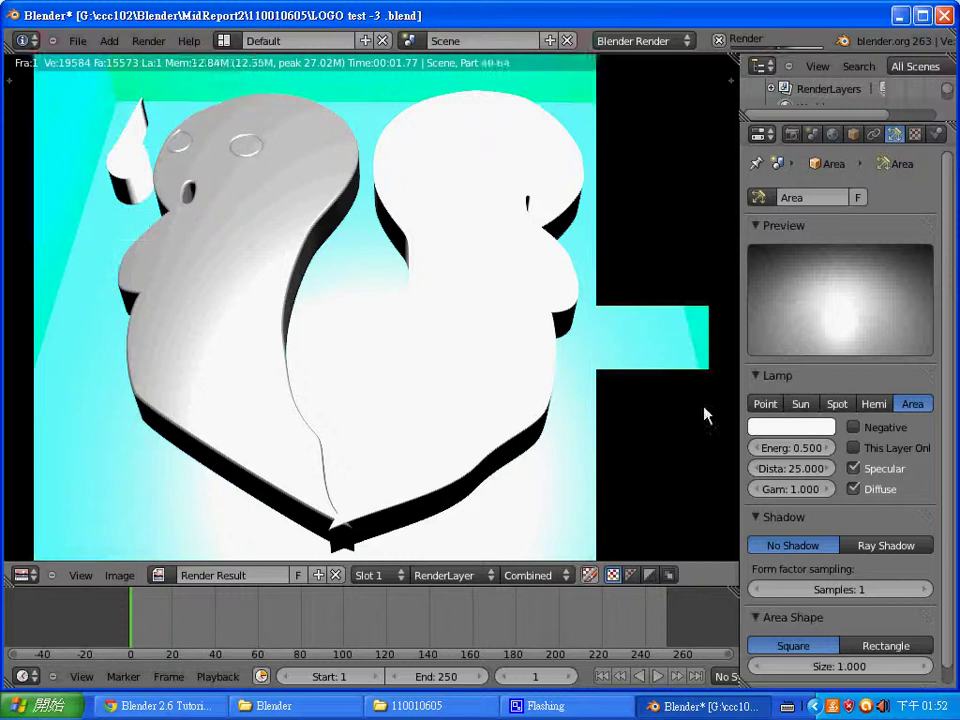
left_click(801, 452)
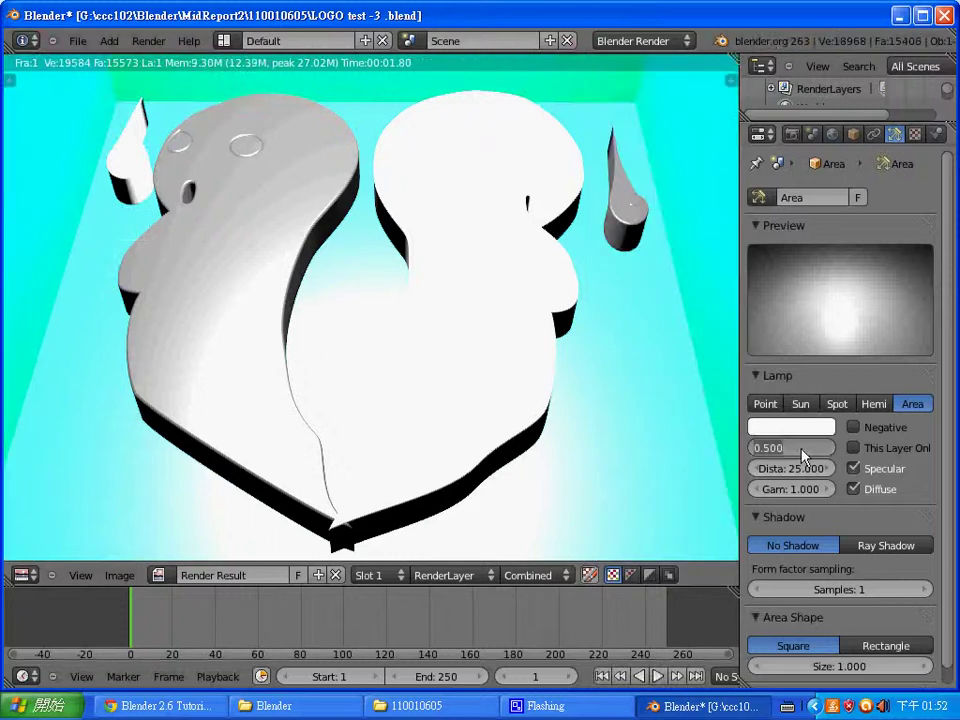
type("0.4")
key("Return")
key("F12")
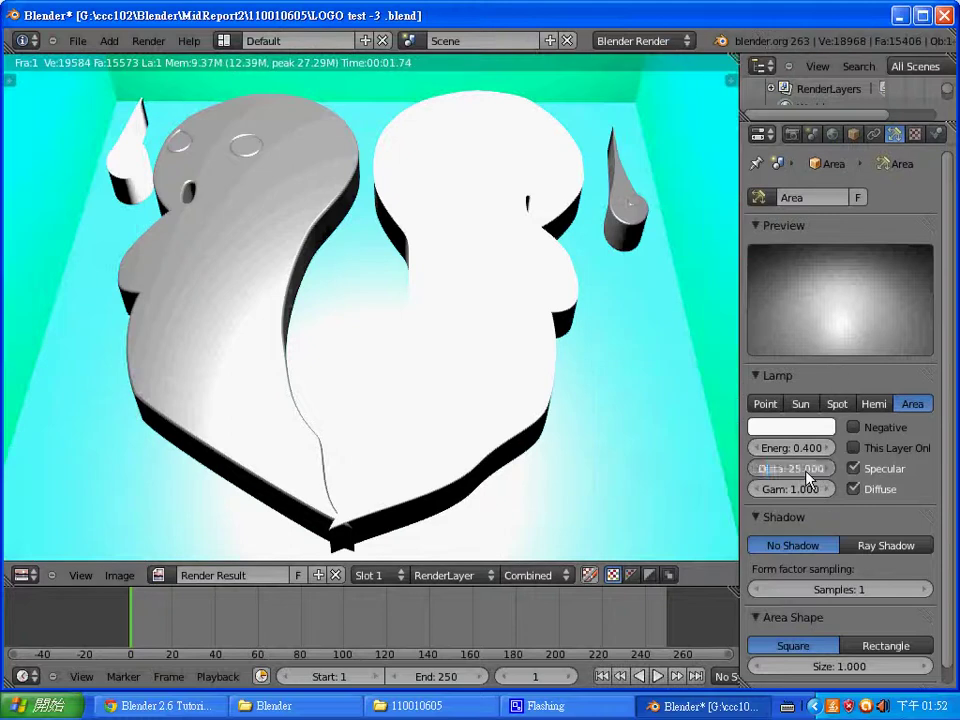
Step: Set the lamp distance to 10 and gamma to 0.5, then 0.4, re-rendering between
left_click(808, 474)
type("10")
key("Return")
key("F12")
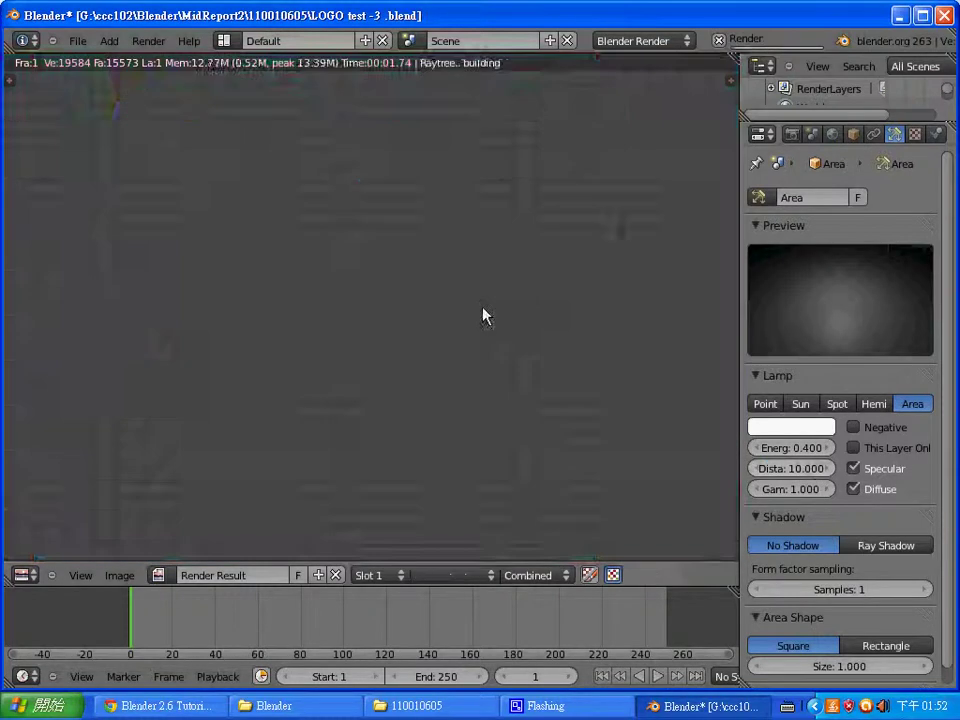
left_click(790, 489)
type("0.5")
key("Return")
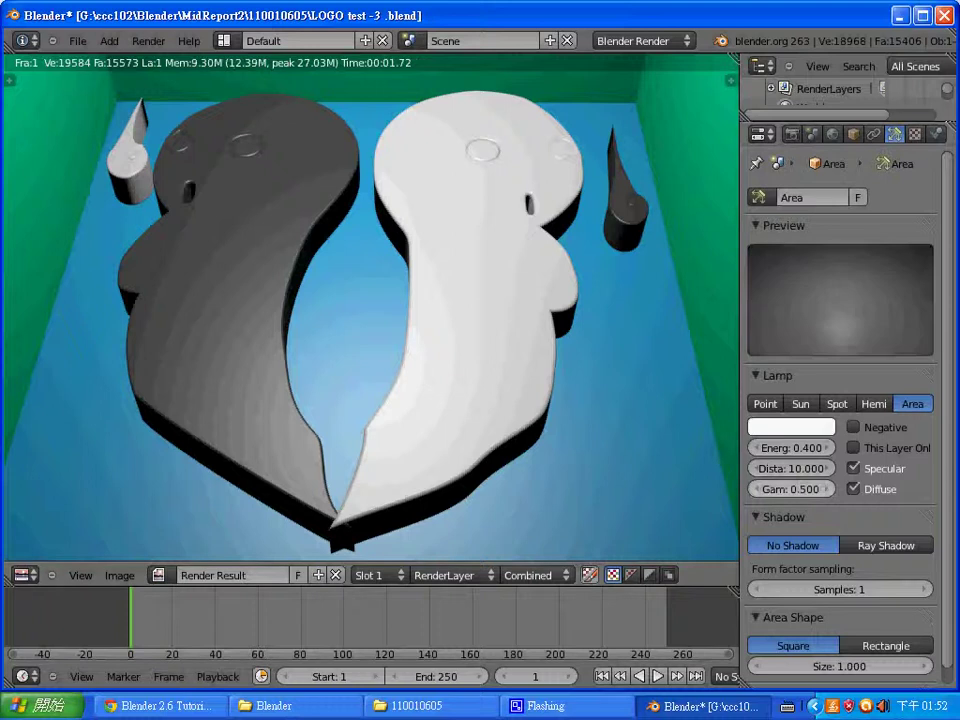
key("F12")
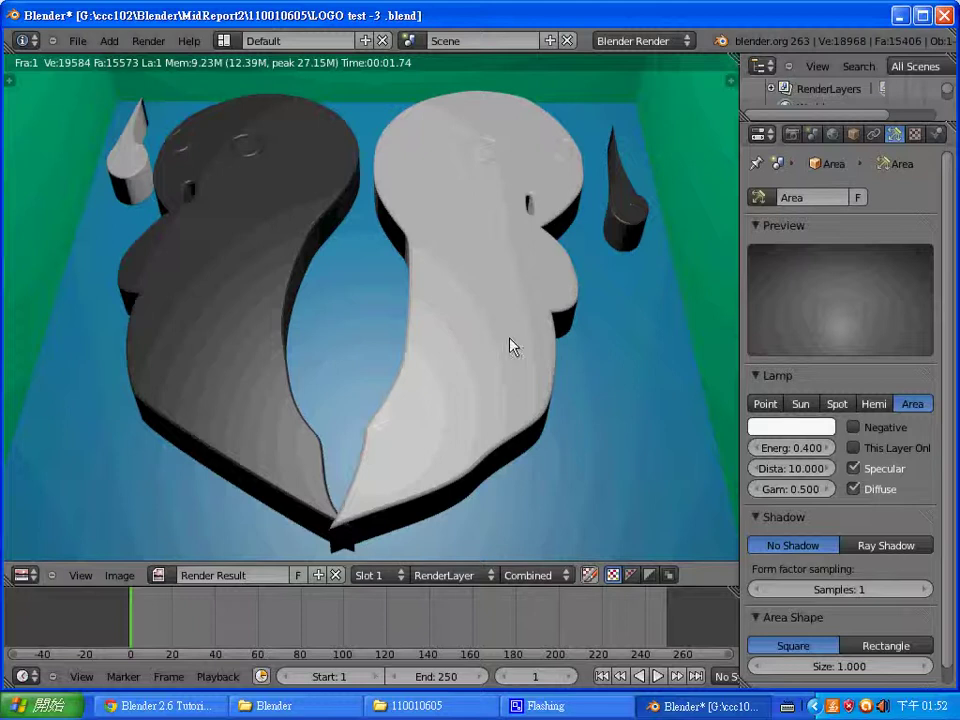
left_click(792, 489)
type("0.4")
key("Return")
Step: Render the logo with lamp gamma 0.4, then switch windows from the taskbar
key("F12")
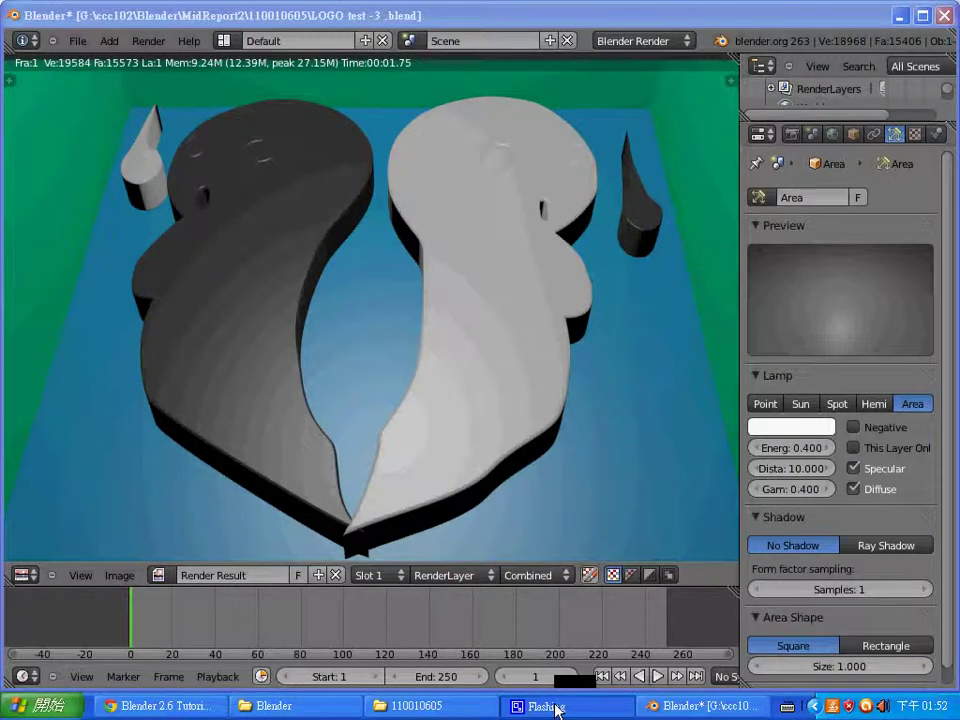
left_click(647, 706)
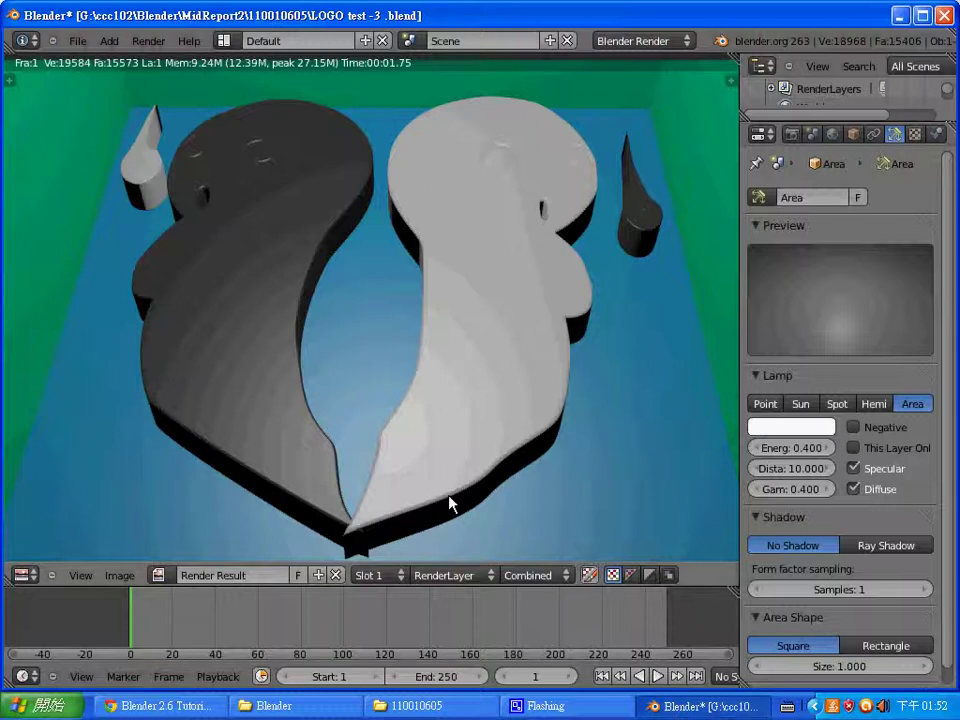
left_click(527, 710)
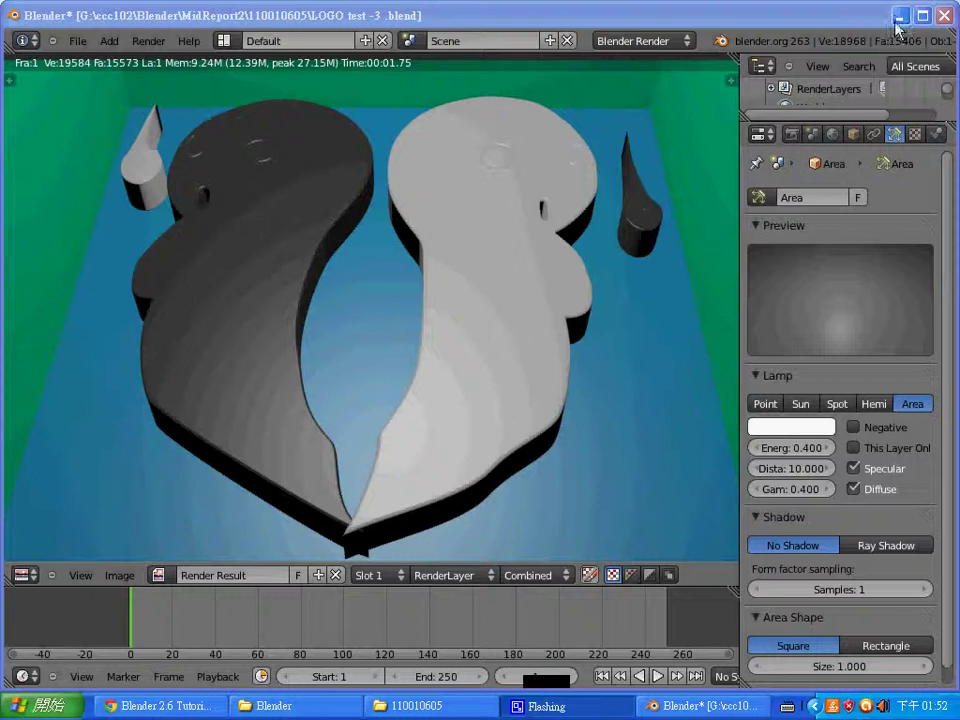
Step: Minimize Blender and drag the 110010605 Explorer window into view
left_click(899, 17)
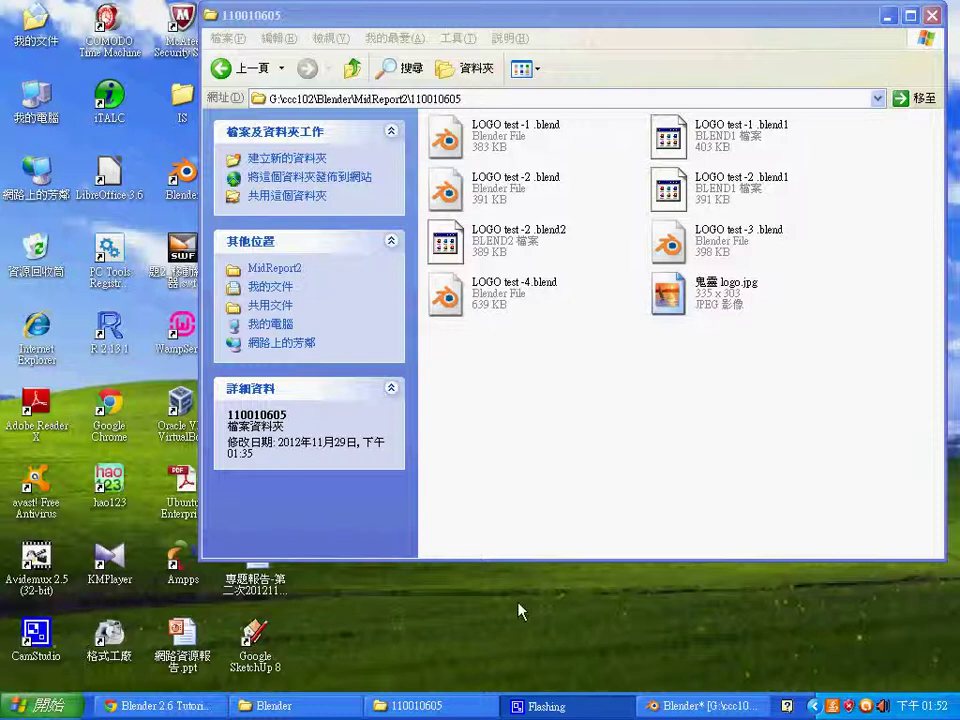
mouse_move(561, 21)
left_mouse_down()
mouse_move(609, 88)
mouse_move(558, 59)
left_mouse_up()
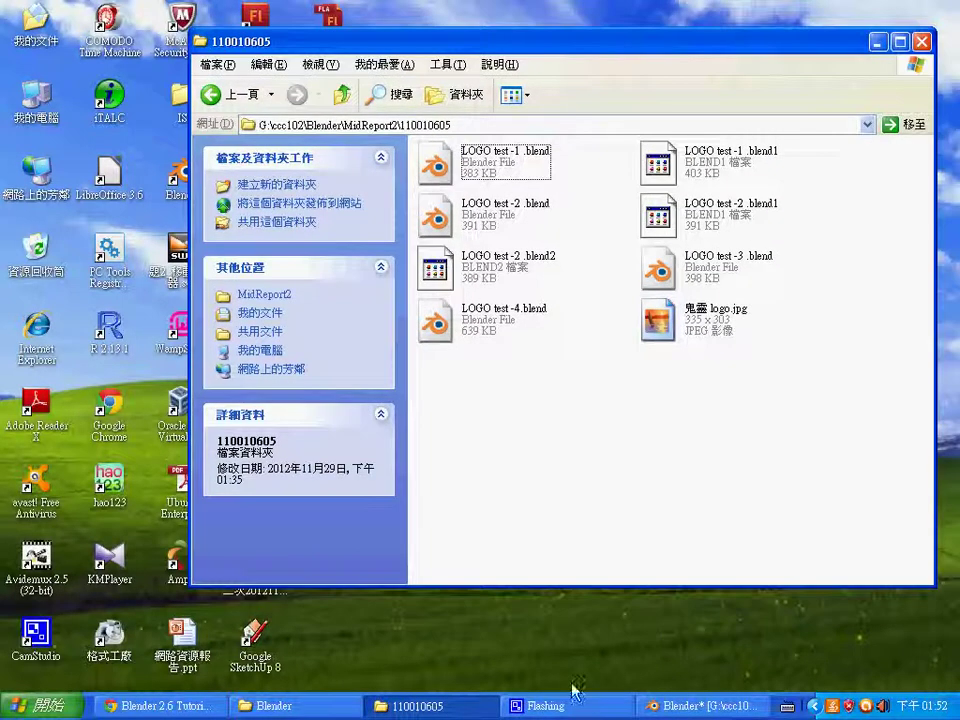